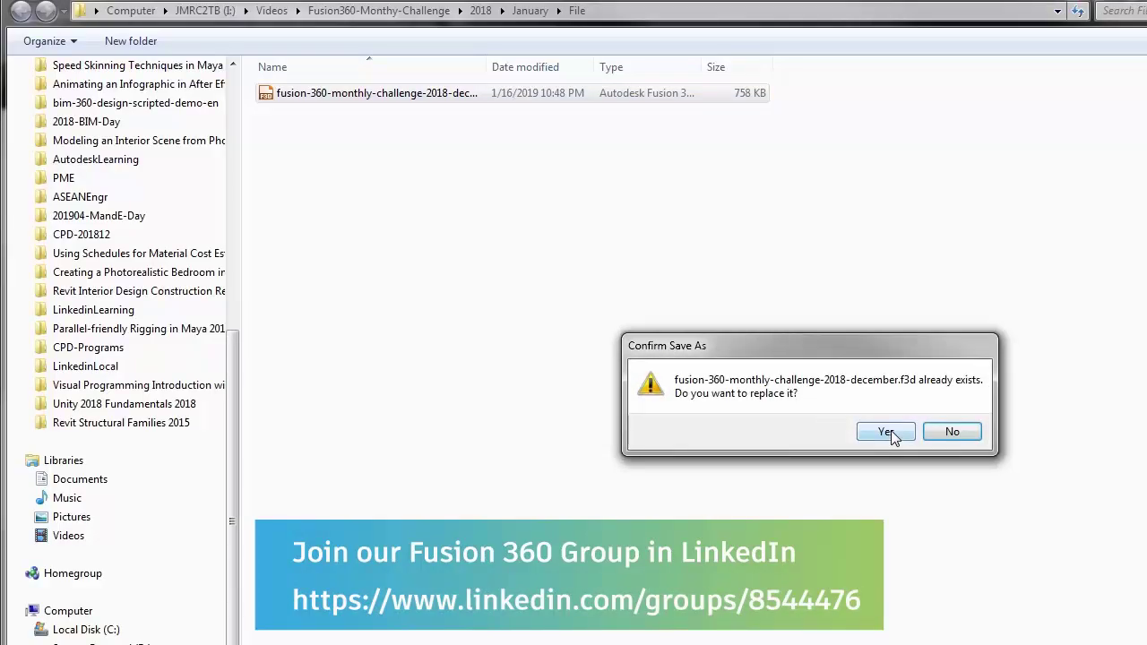
- Replace the existing fusion-360-monthly-challenge-2018-december.f3d export and open that file from the local computer
left_click(886, 431)
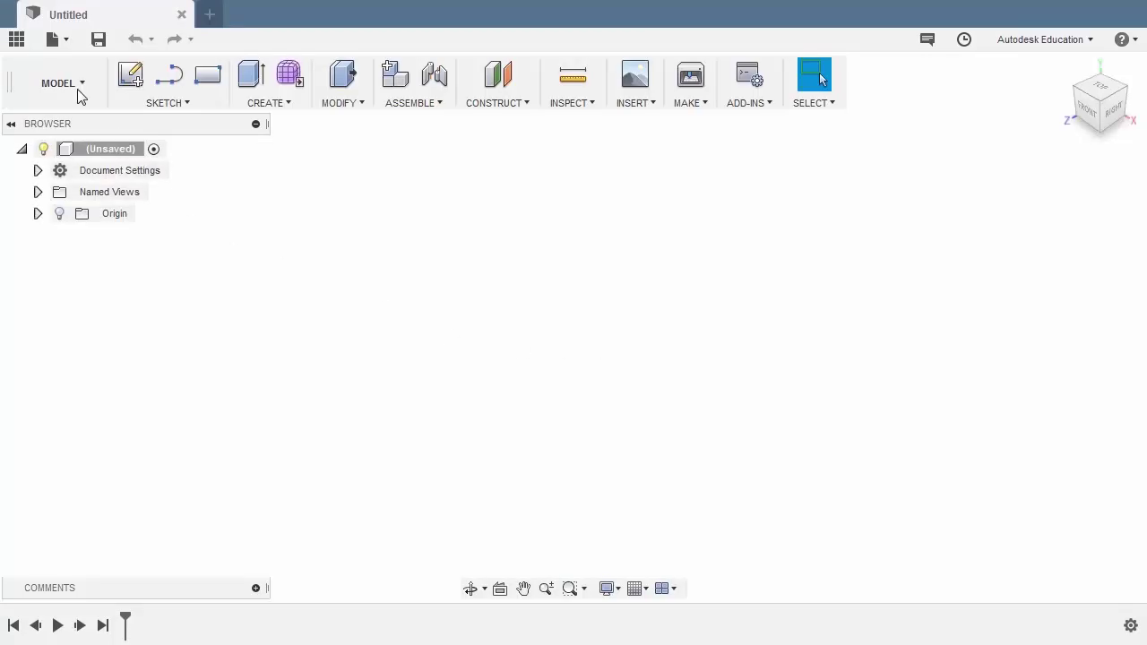
left_click(64, 43)
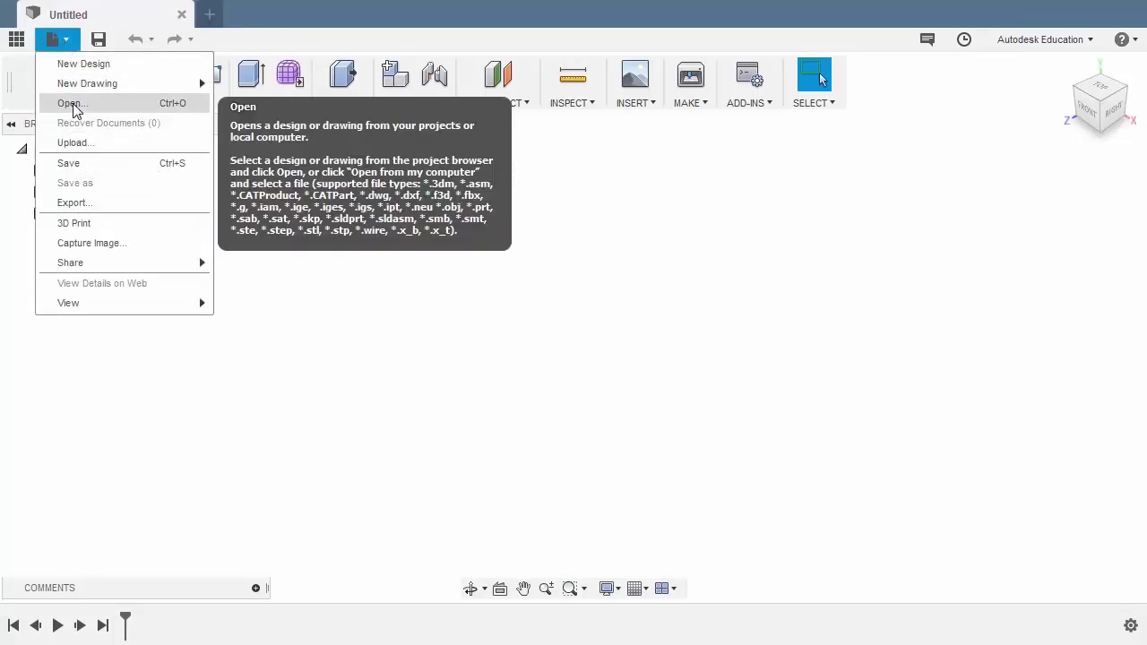
left_click(104, 103)
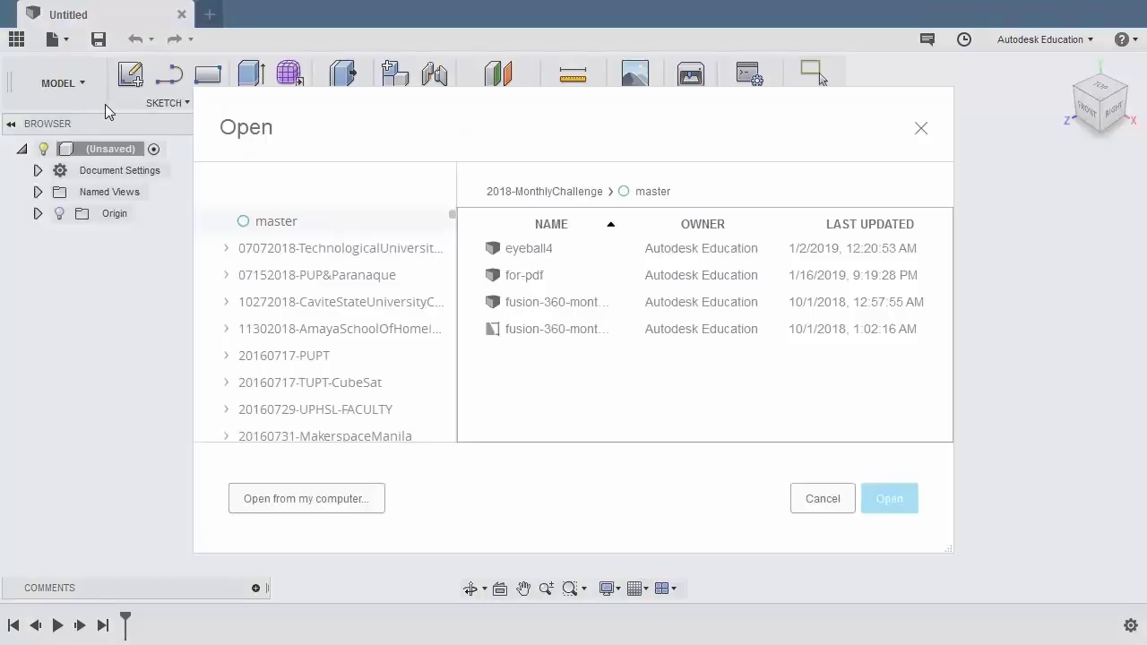
left_click(305, 498)
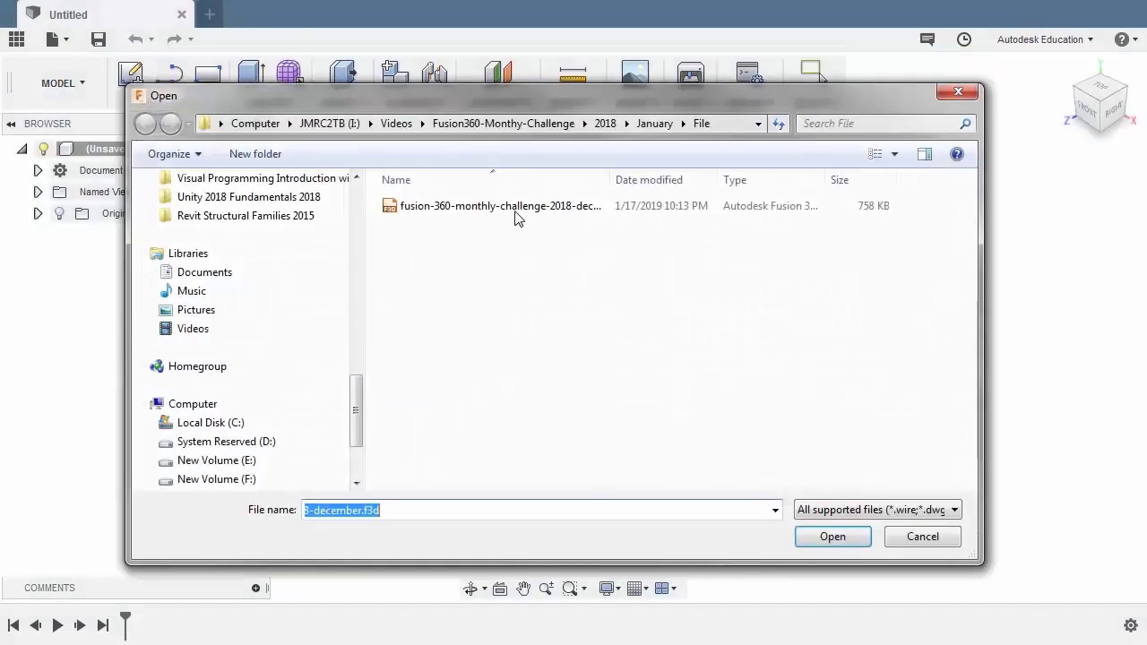
left_click(515, 212)
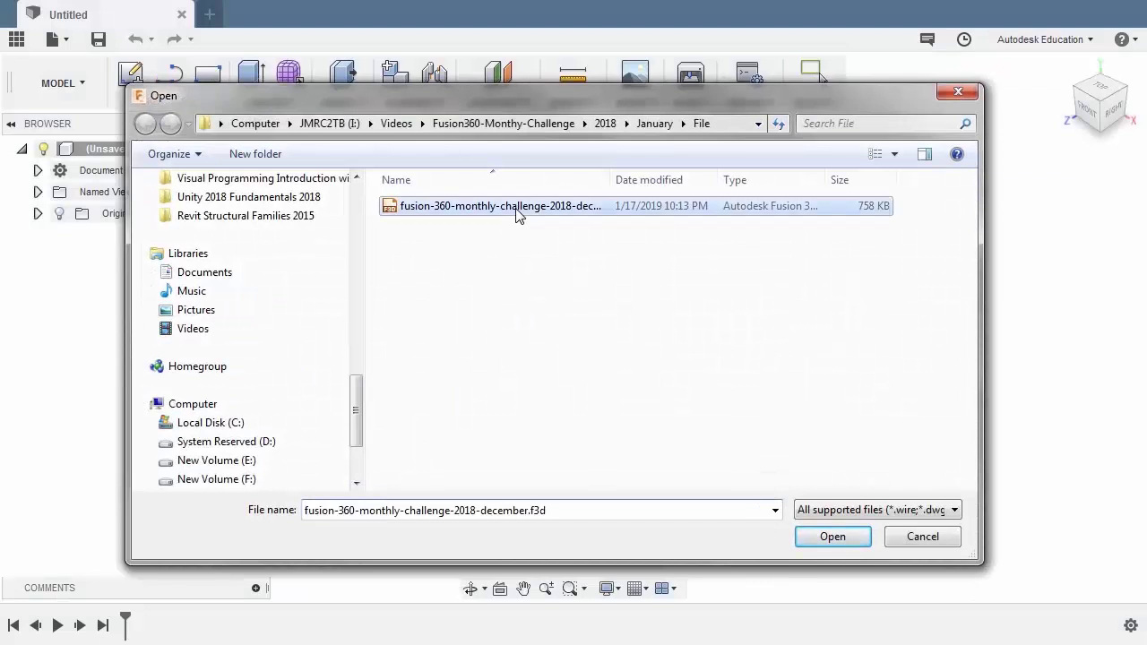
left_click(833, 536)
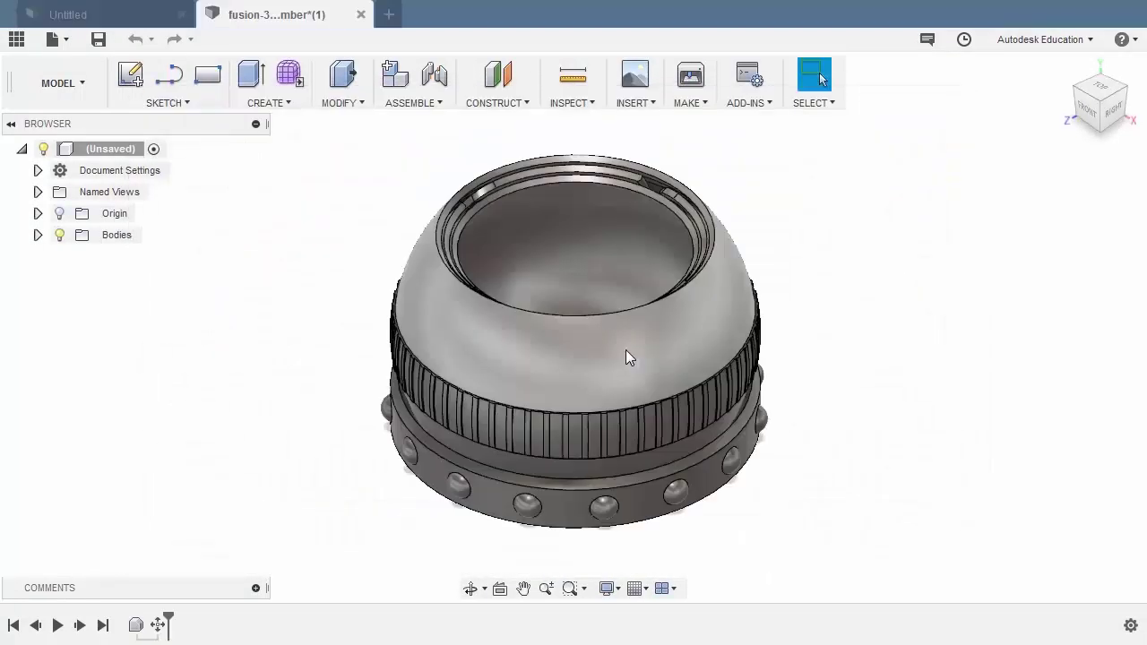
- Rename Body5, the lower ring with the rounded studs, as base
left_click(38, 235)
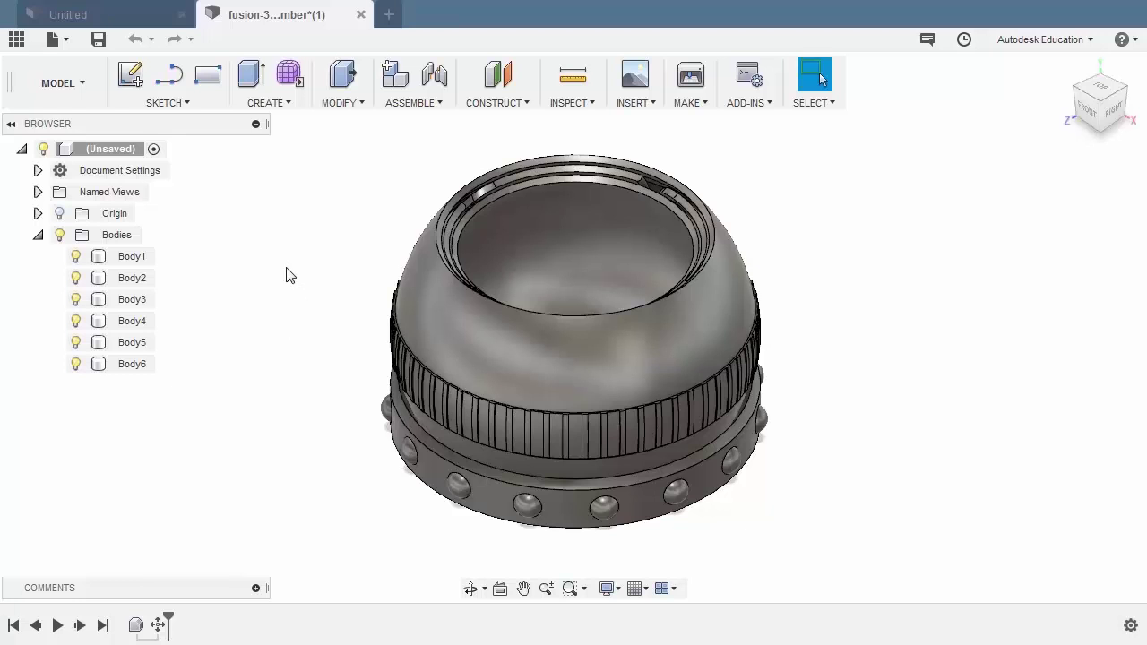
left_click(427, 461)
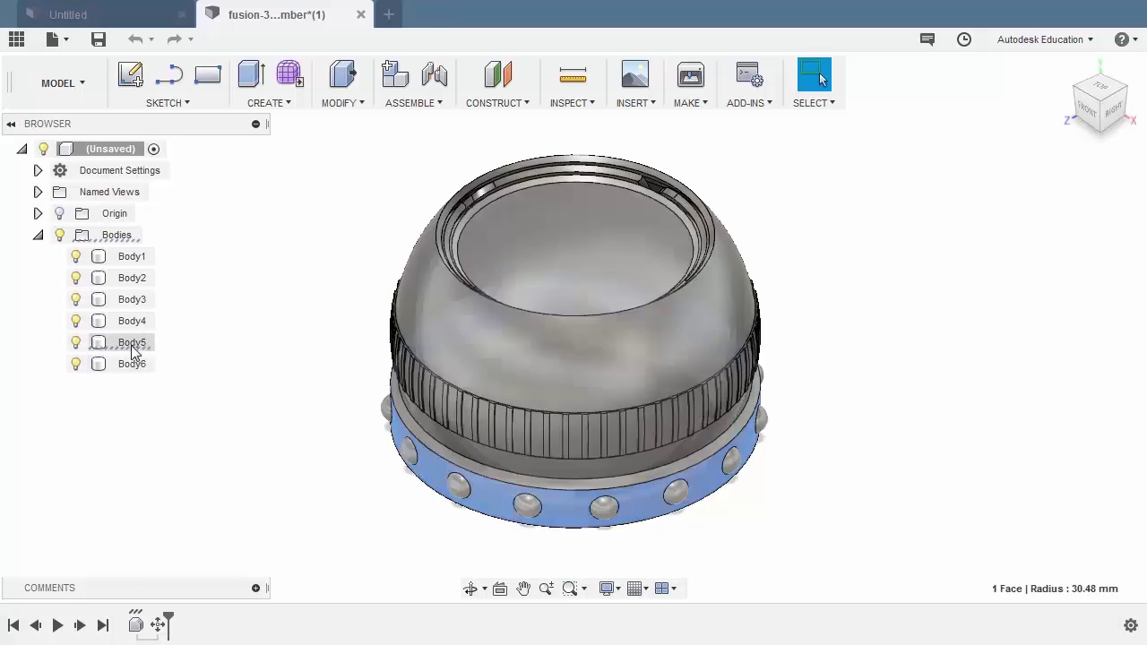
double_click(132, 342)
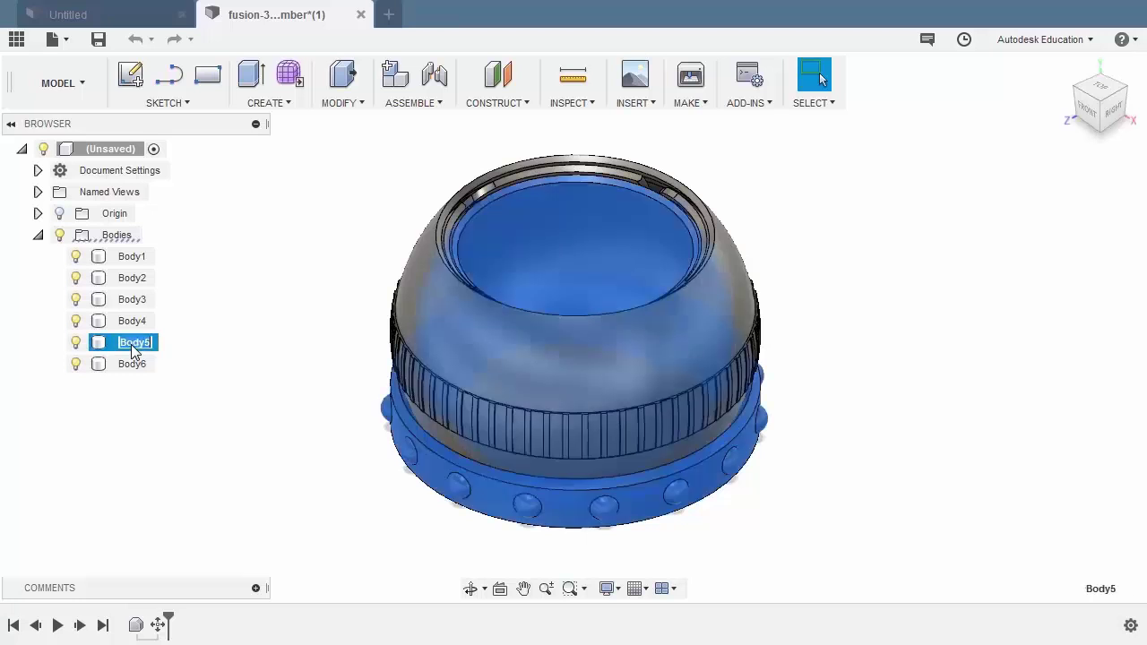
type("base")
key("Return")
left_click(219, 314)
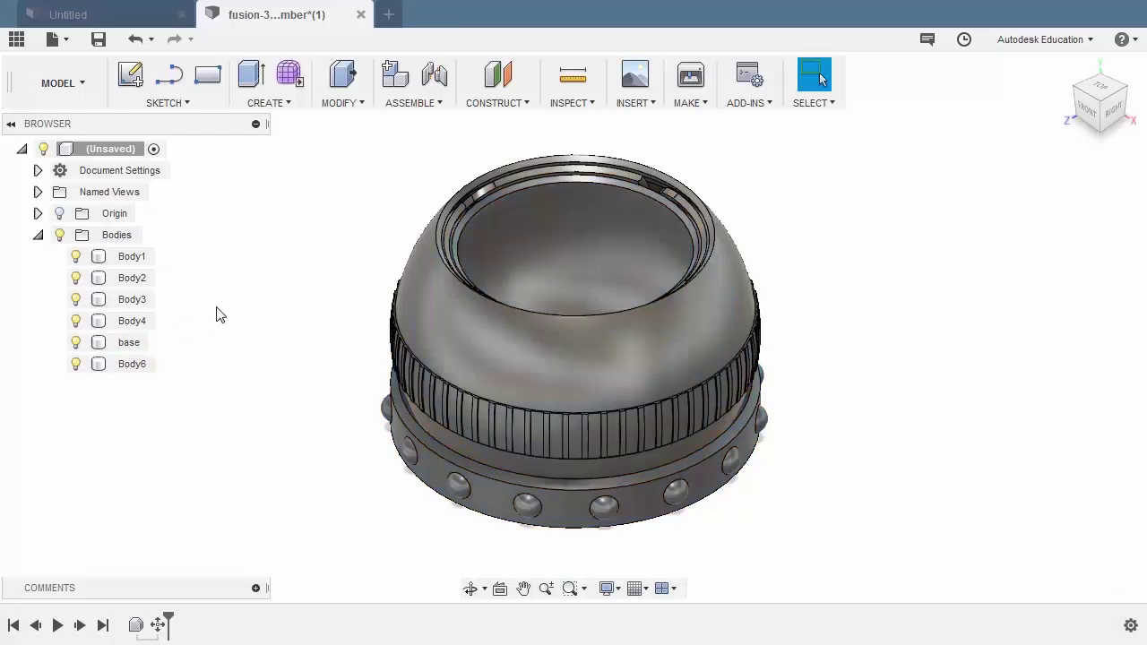
- Rename Body6, the outer shell with the ribbed grip band, as rotator
left_click(432, 326)
left_click(128, 370)
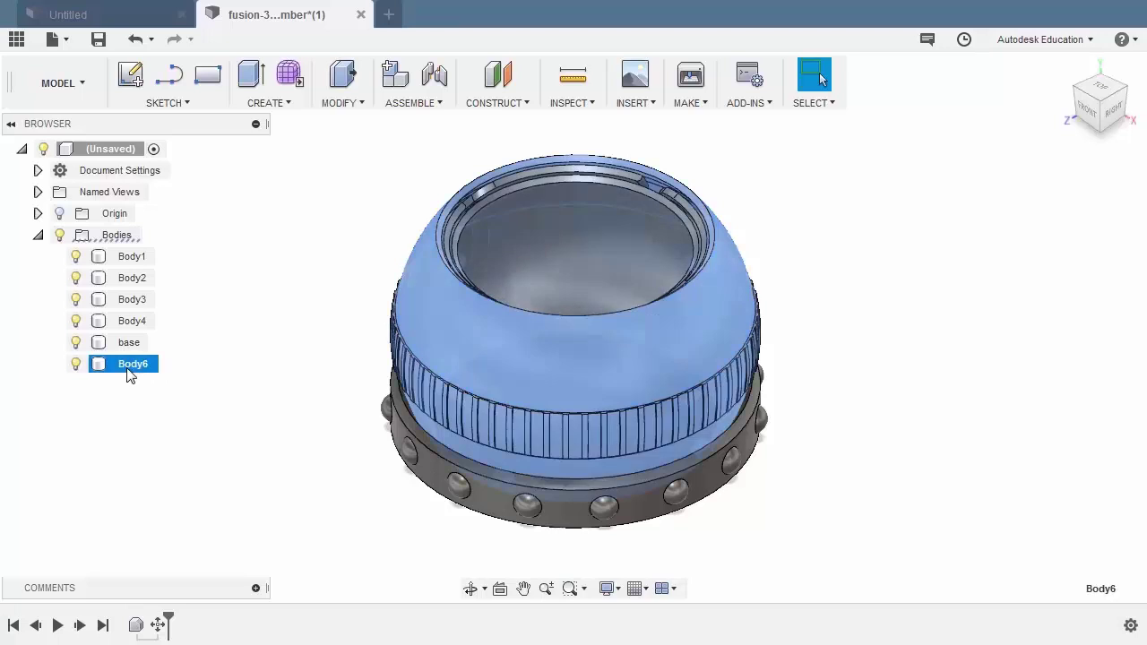
left_click(128, 371)
type("r")
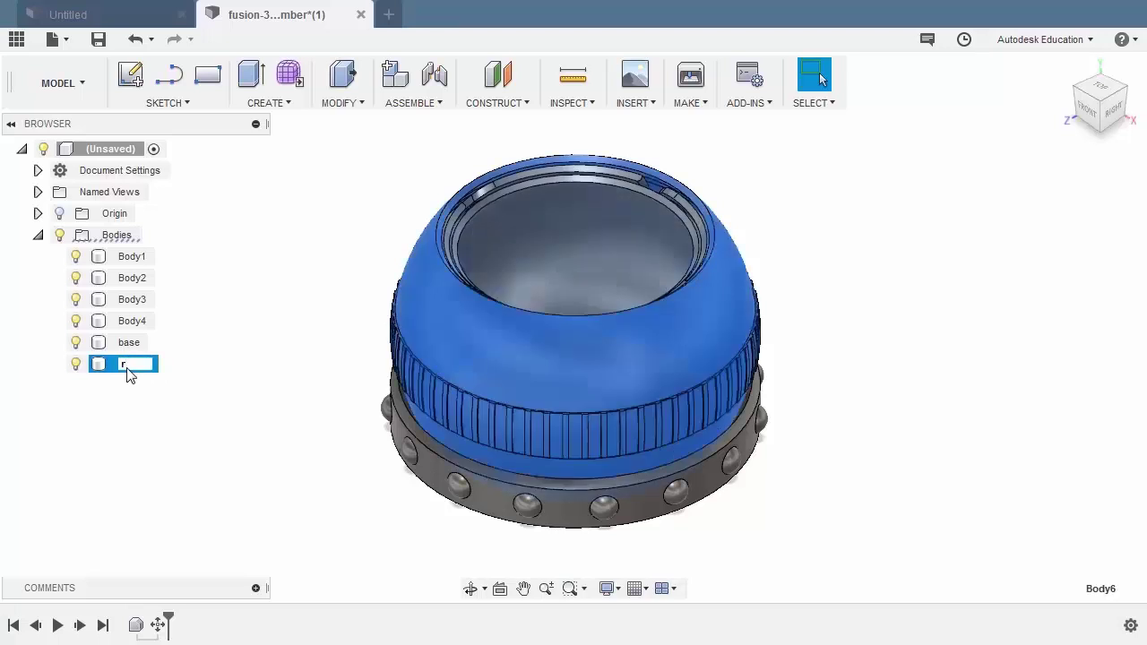
type("otator")
left_click(253, 354)
- Rename Body4, the curved blade inside the upper opening, as shutter
scroll(553, 152, "up", 5)
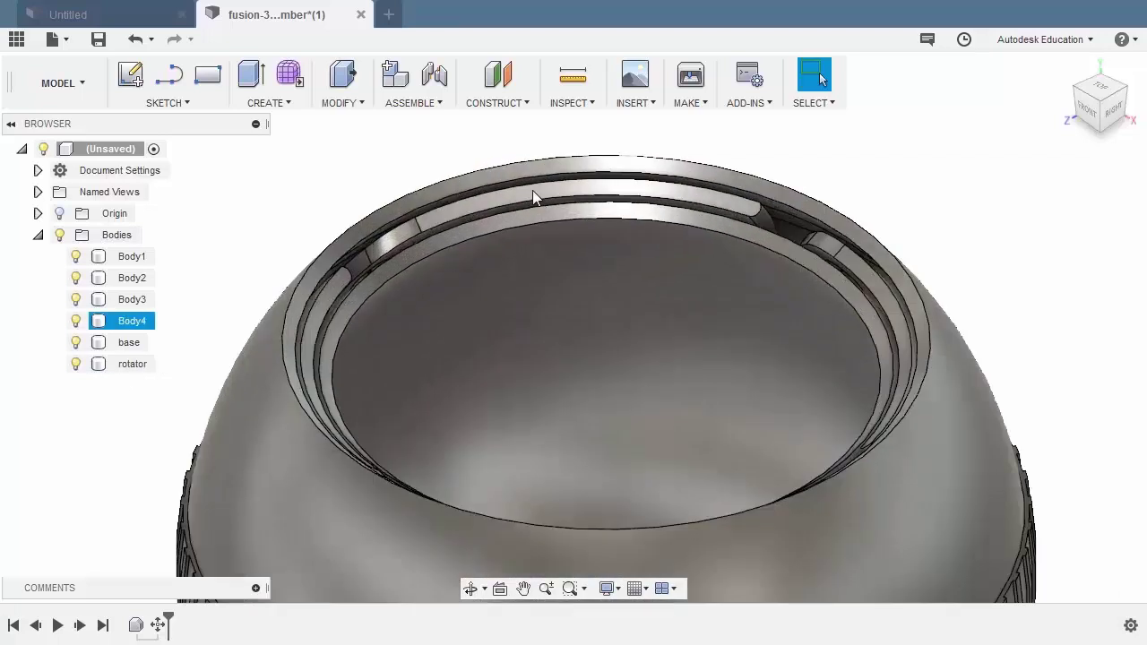
left_click(533, 190)
scroll(532, 194, "down", 3)
scroll(531, 193, "down", 5)
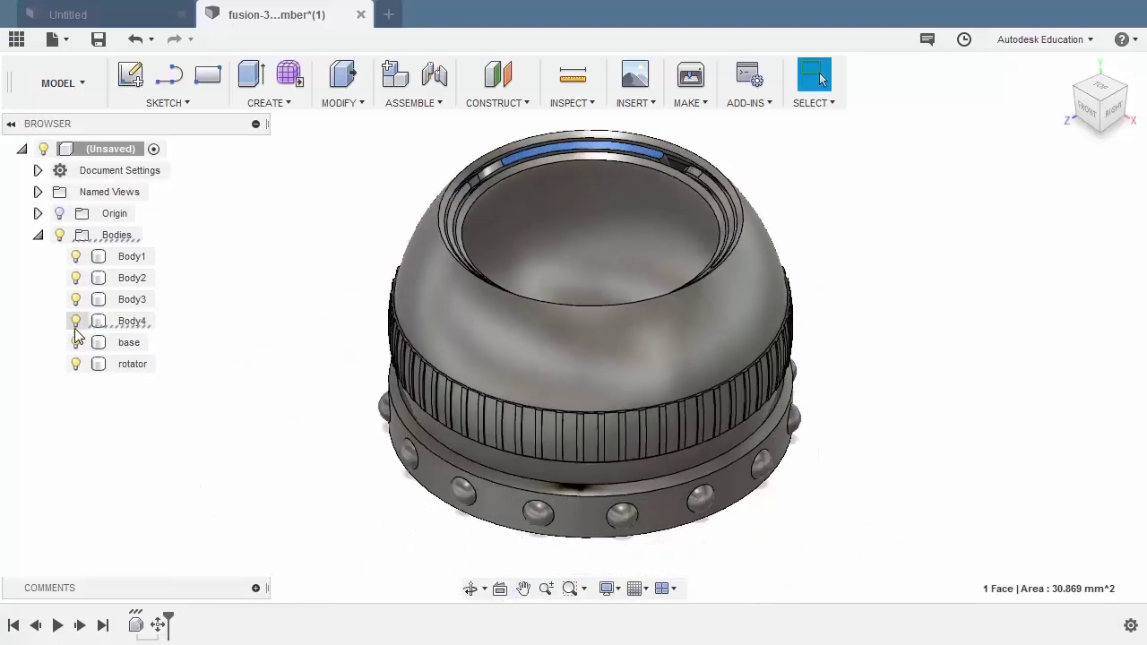
left_click(134, 324)
double_click(133, 323)
type("s")
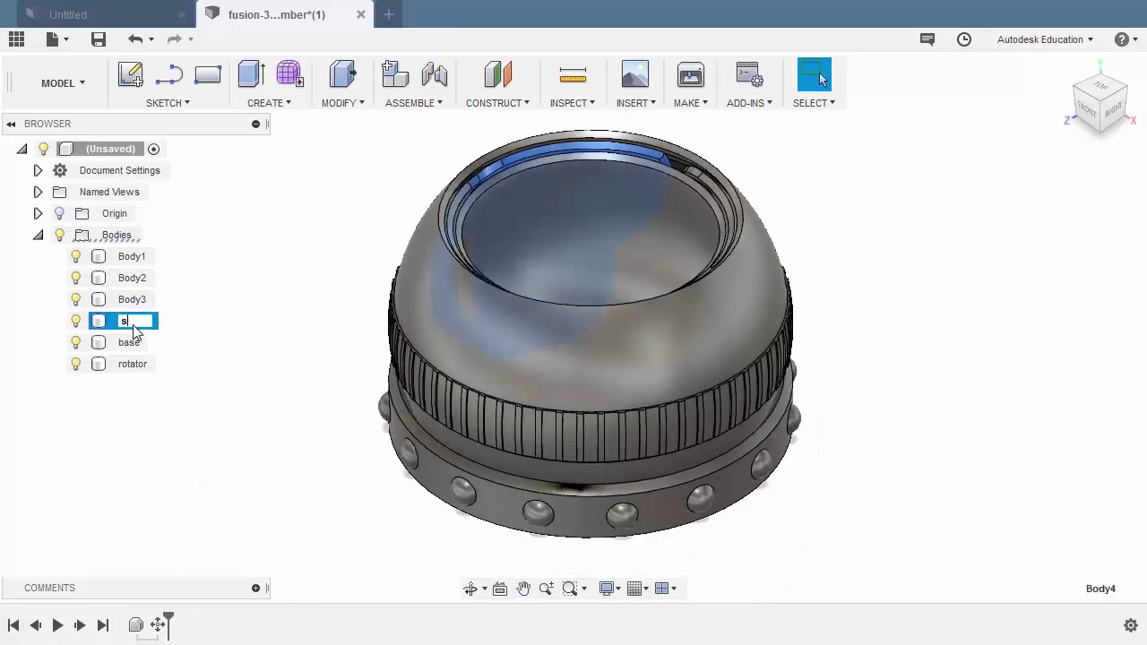
type("hutter")
left_click(283, 324)
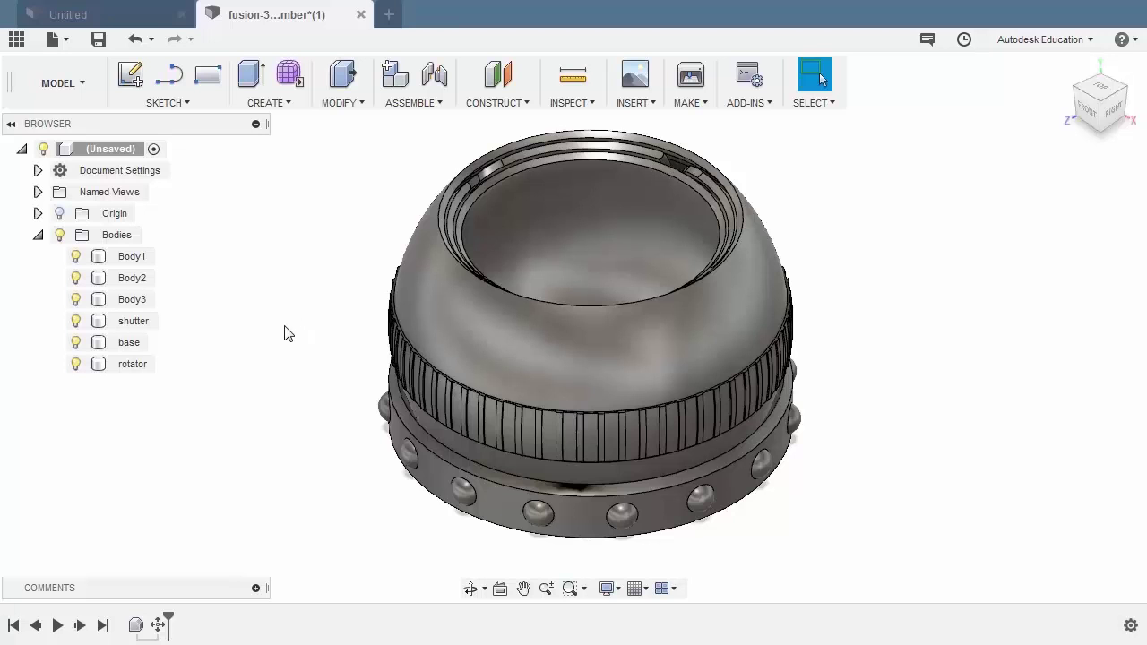
- Create separate components from the base, rotator and shutter bodies
left_click(105, 350)
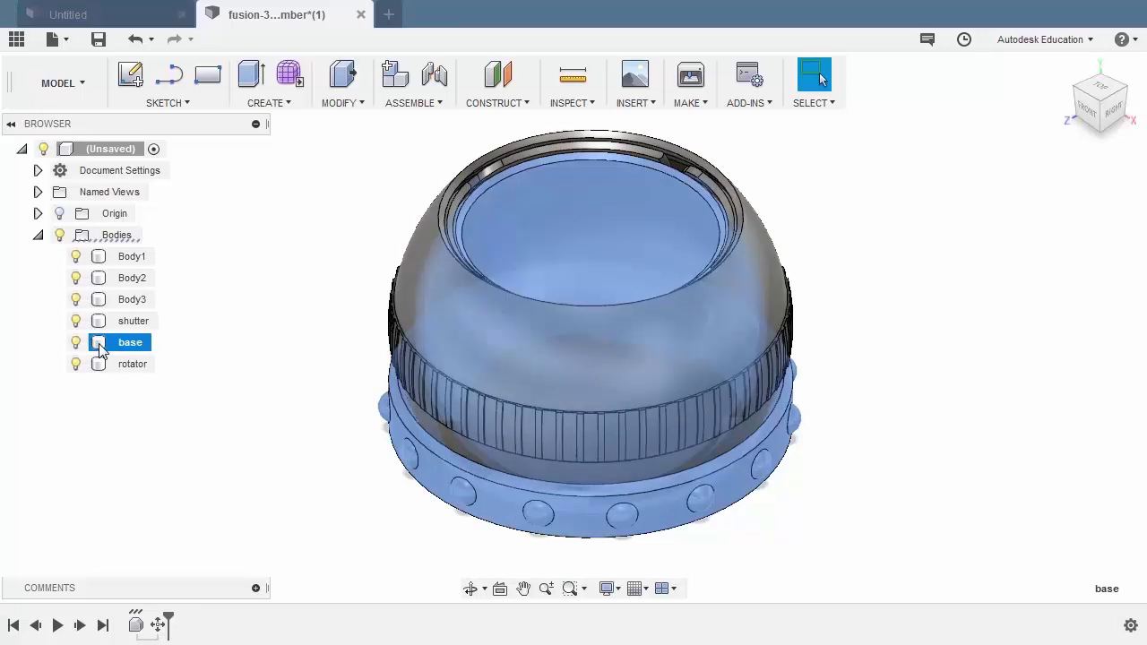
right_click(99, 343)
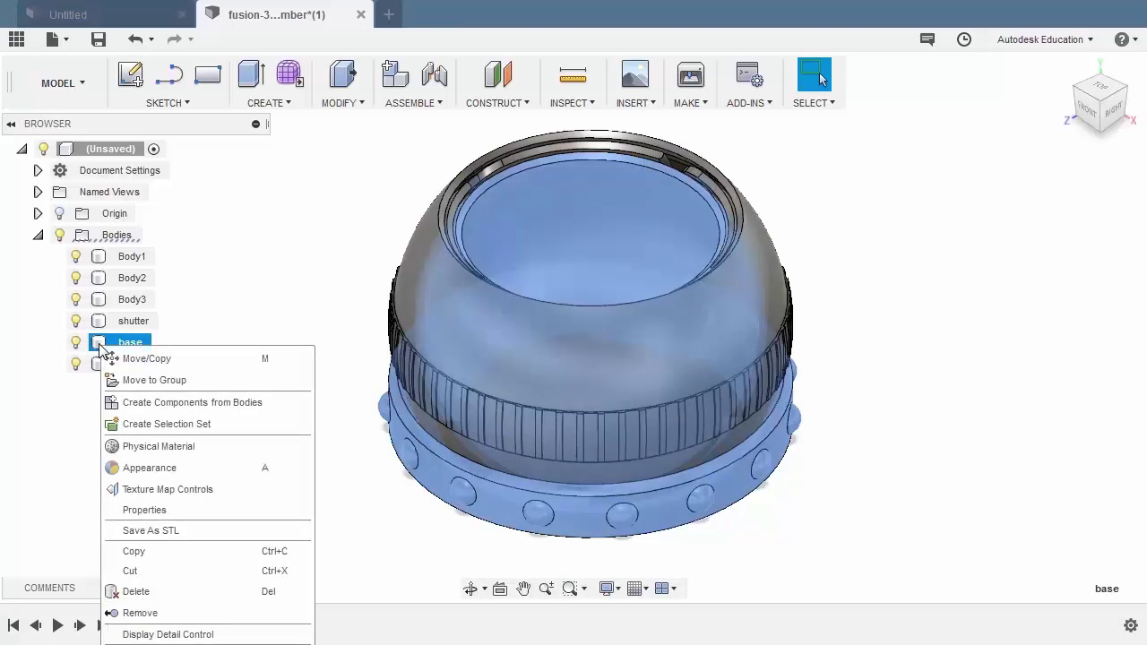
left_click(180, 405)
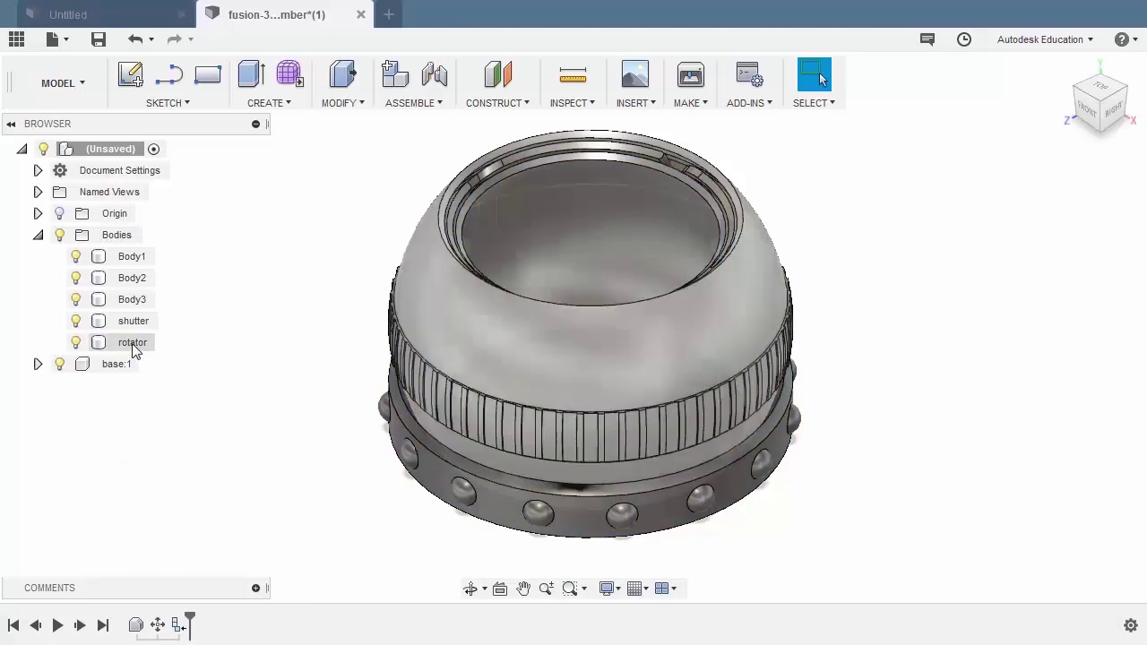
left_click(135, 348)
right_click(249, 179)
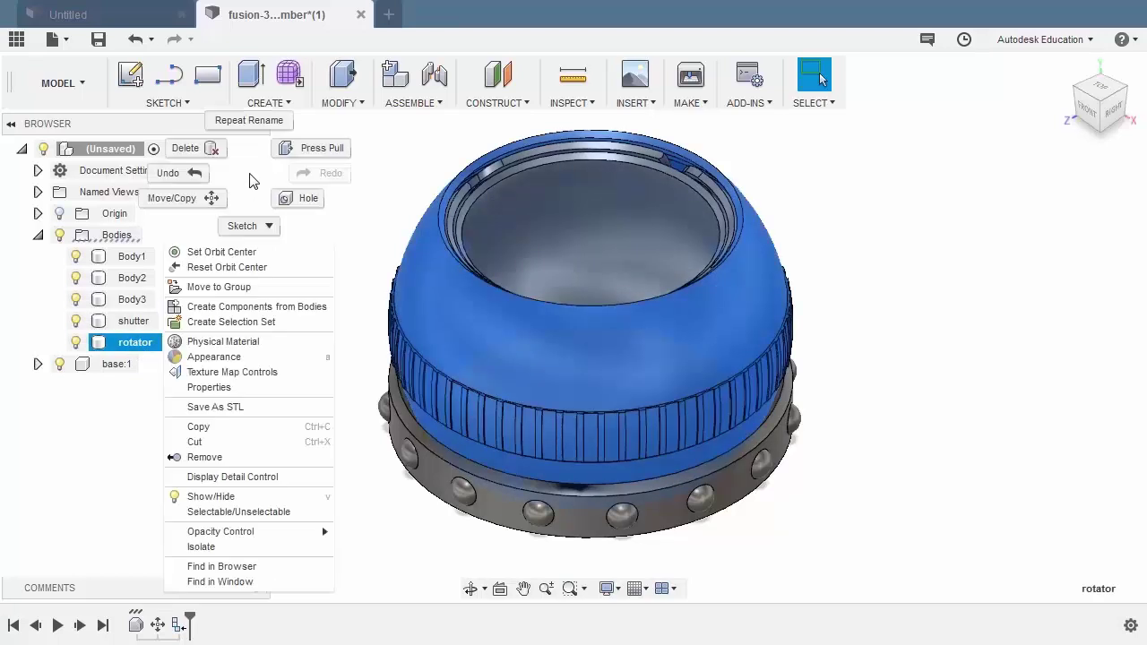
left_click(260, 307)
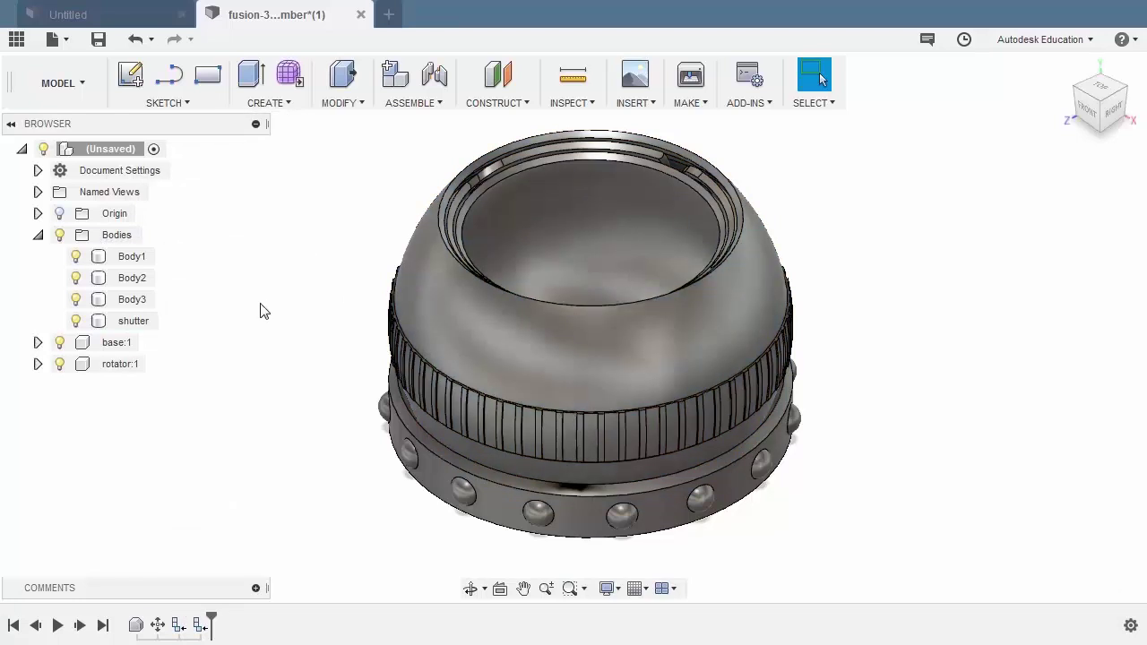
left_click(136, 321)
right_click(271, 191)
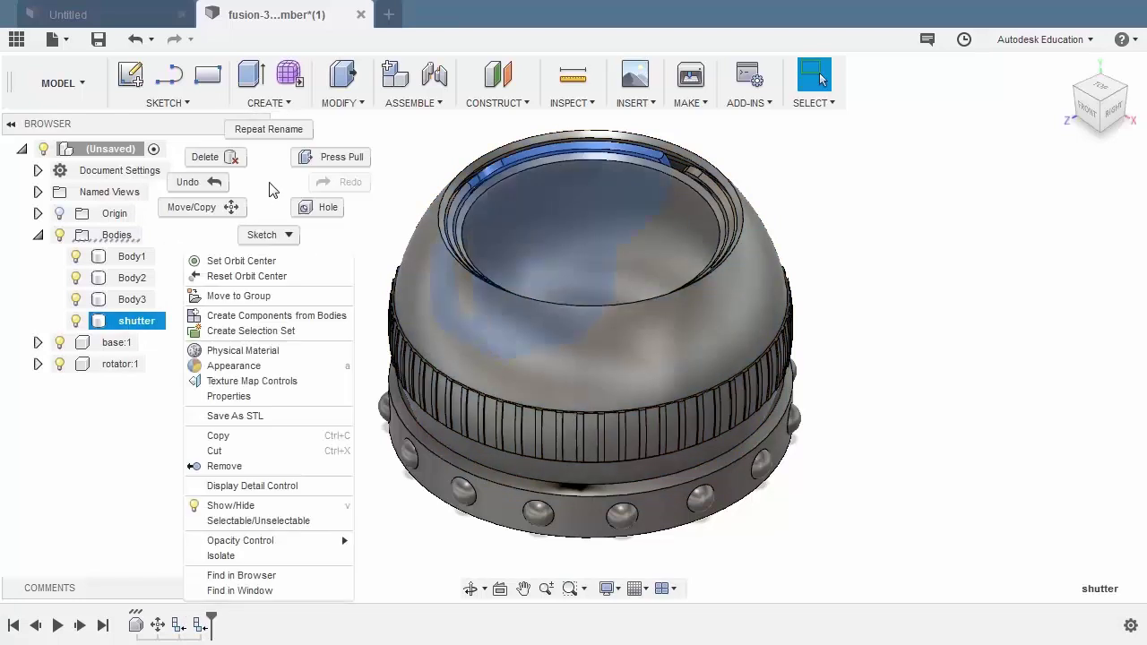
left_click(275, 319)
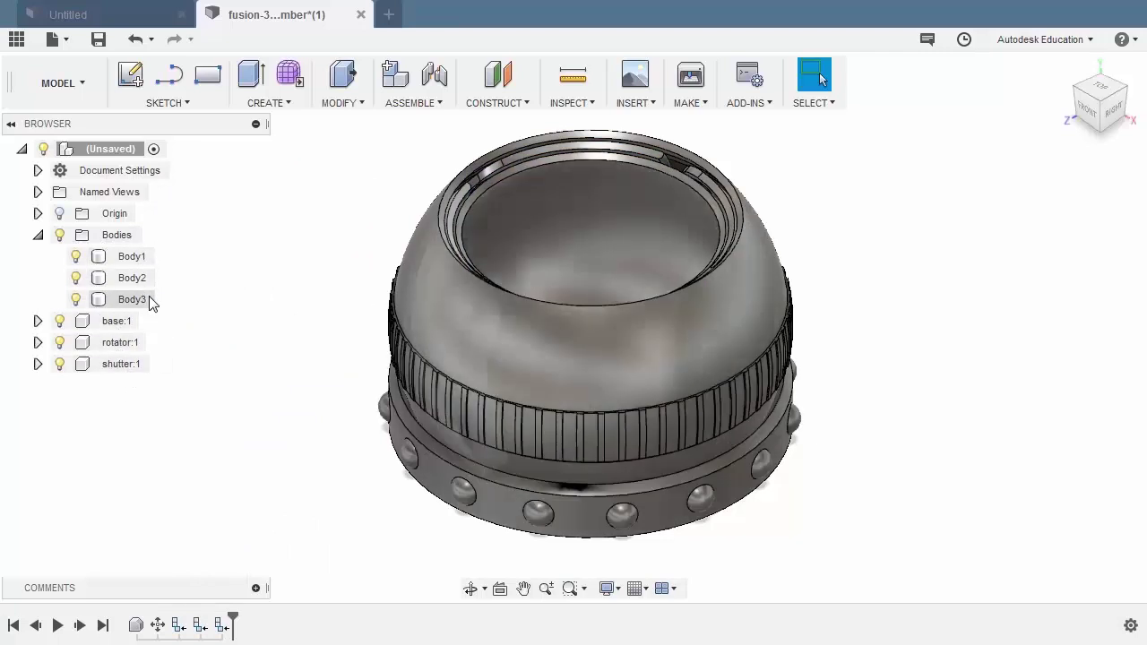
- Hide the remaining bodies Body1, Body2 and Body3
left_click(94, 257)
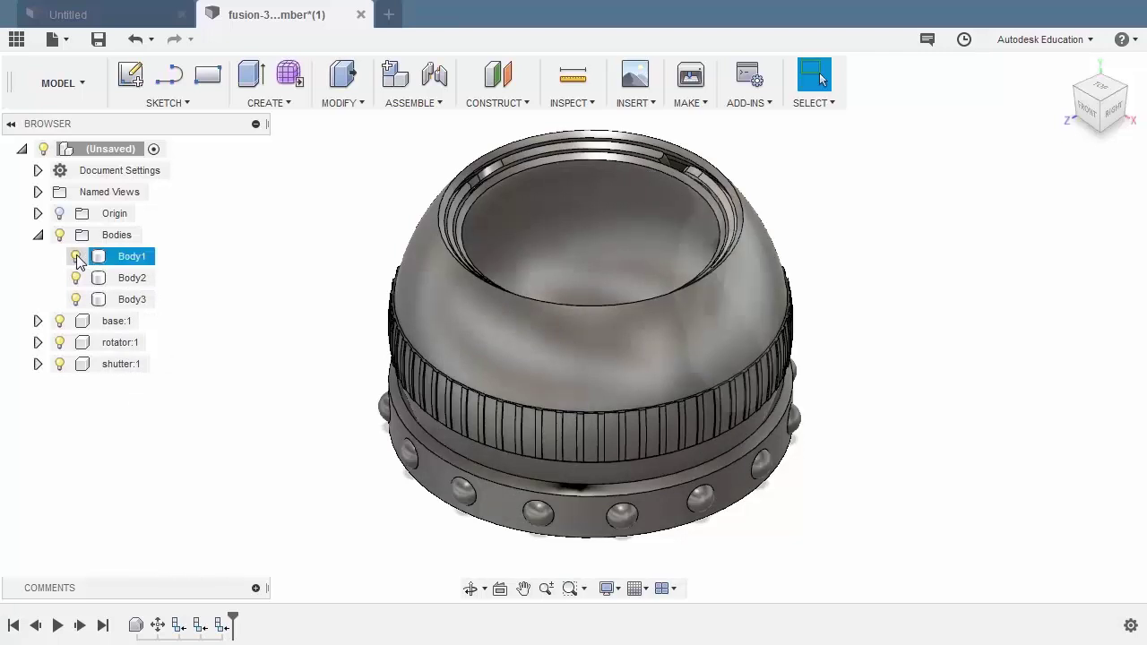
left_click(76, 257)
left_click(77, 278)
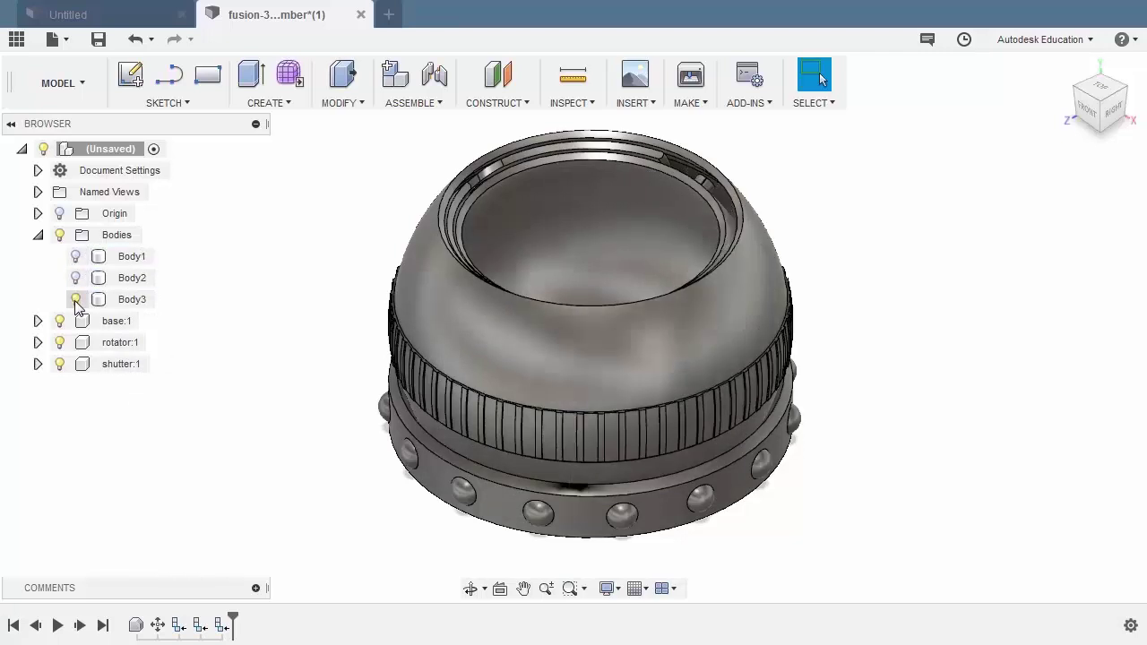
left_click(76, 300)
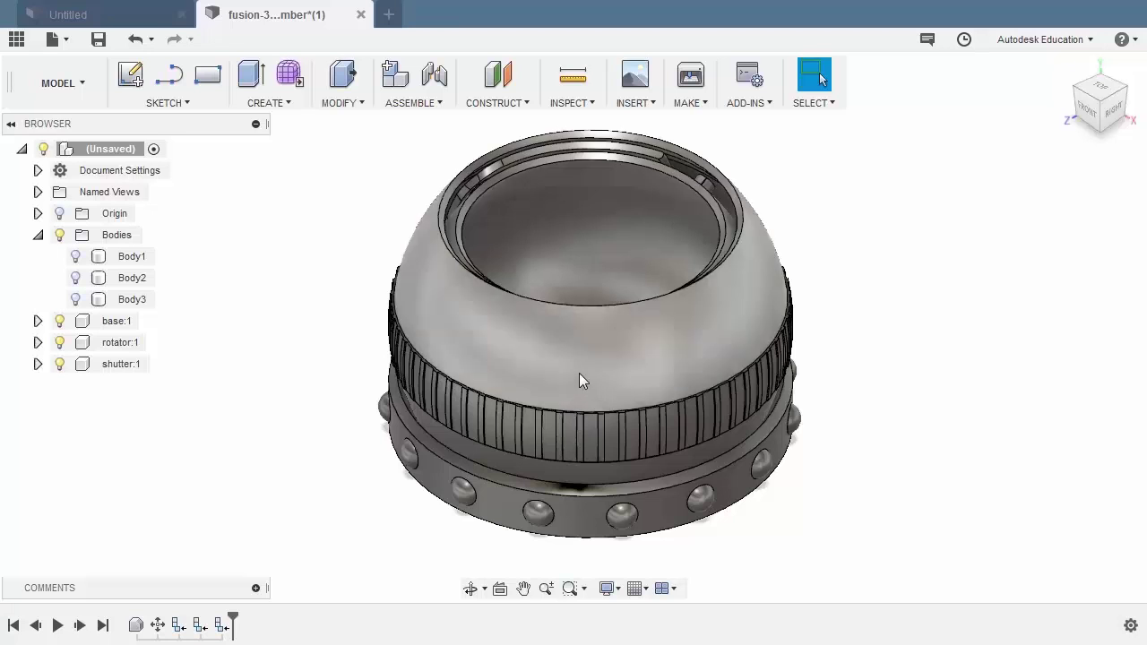
- Move the rotator and shutter components away from the base, one to each side
left_click_drag(579, 380, 1014, 307)
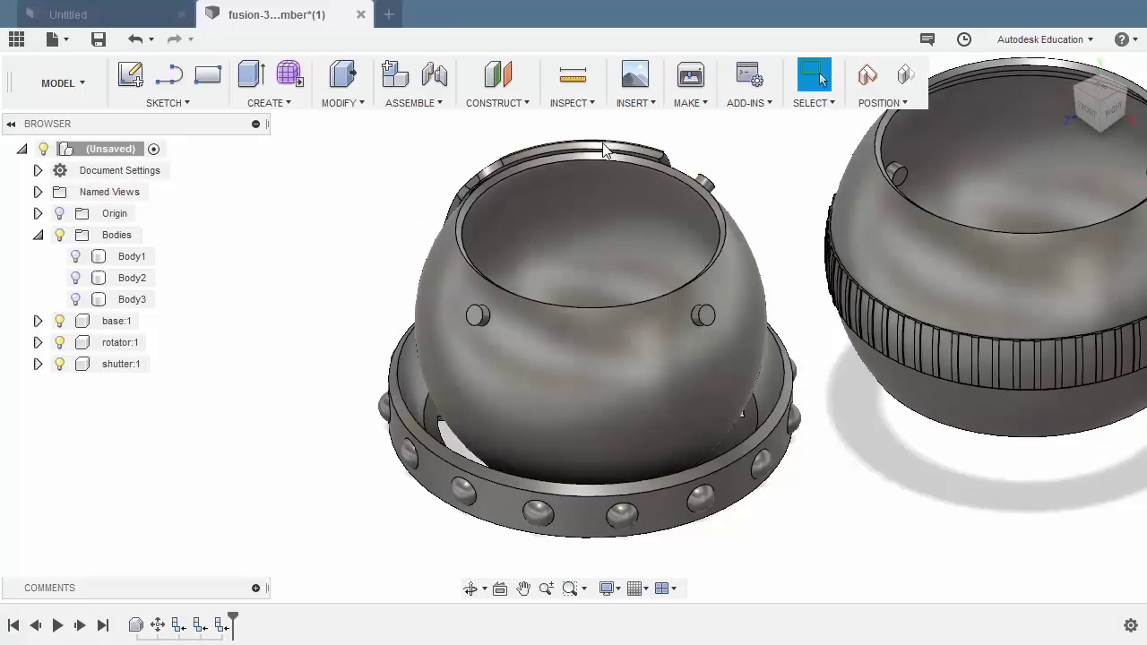
left_click_drag(603, 149, 324, 134)
scroll(331, 166, "down", 3)
middle_click_drag(347, 182, 358, 202)
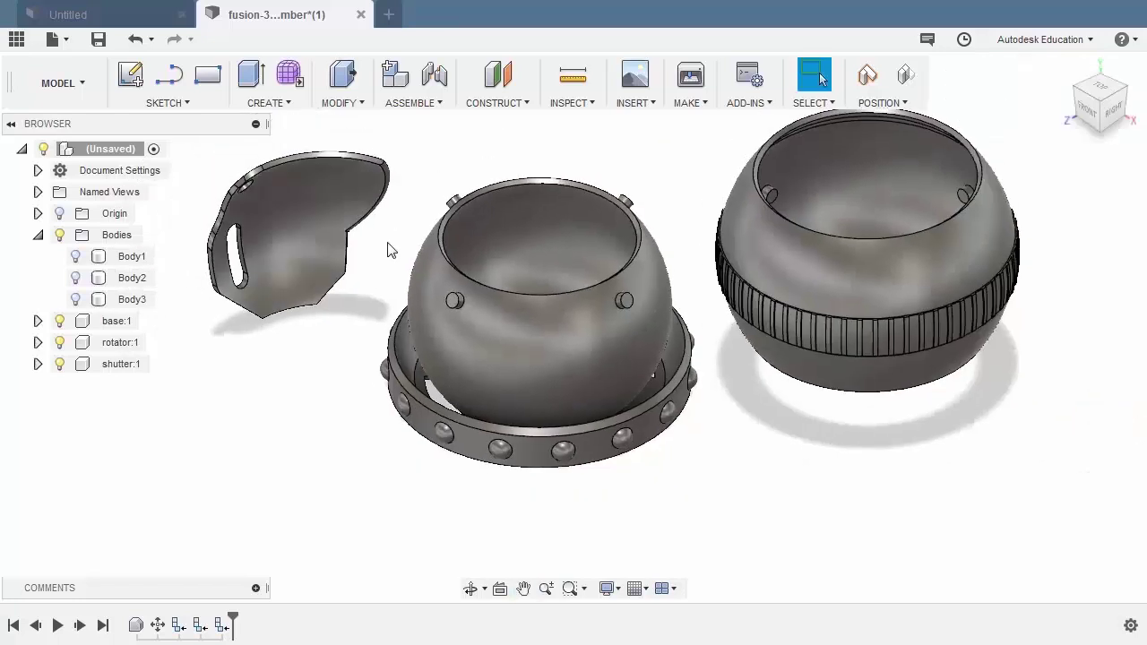
key("j")
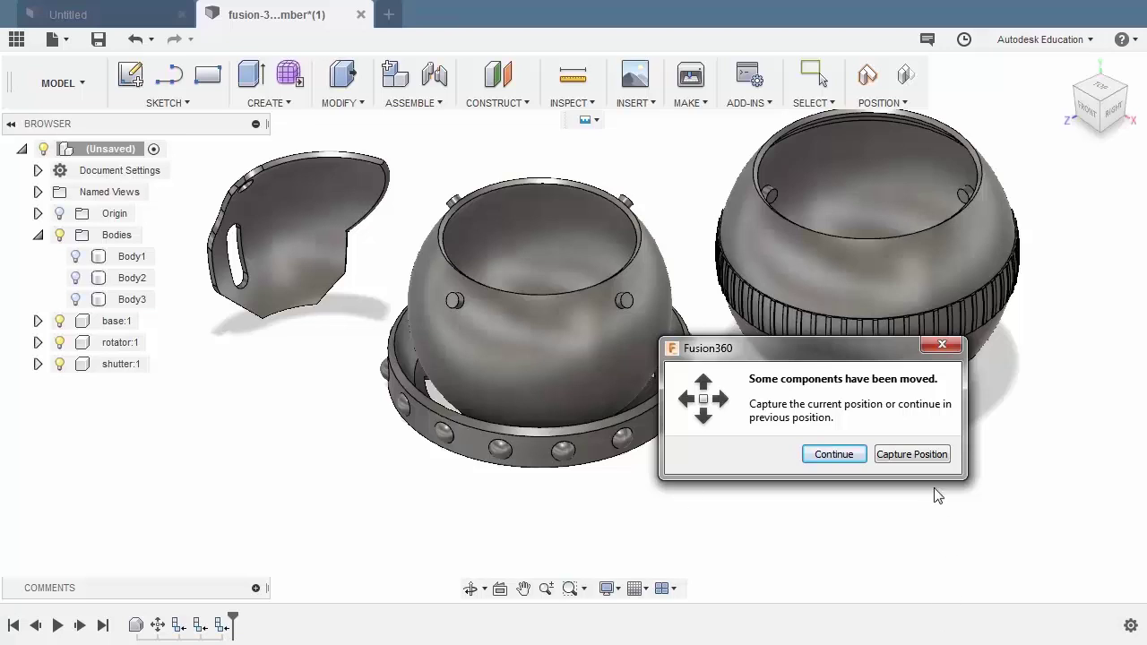
left_click(912, 454)
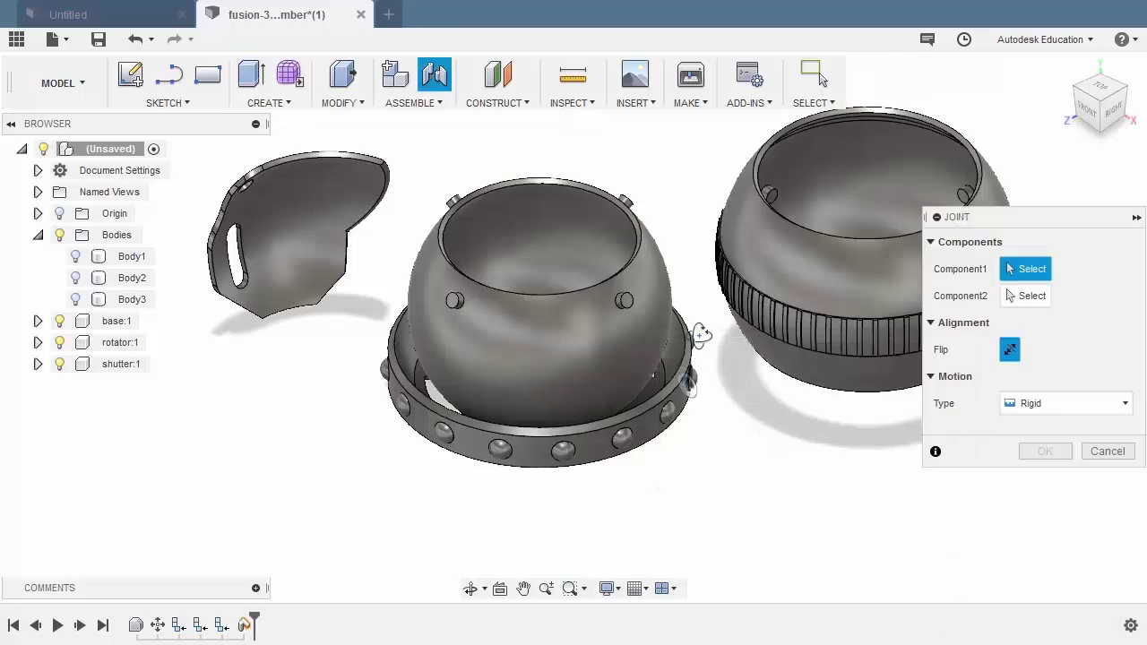
middle_click_drag(696, 328, 697, 245, "shift")
scroll(592, 333, "up", 2)
middle_click_drag(592, 333, 577, 254)
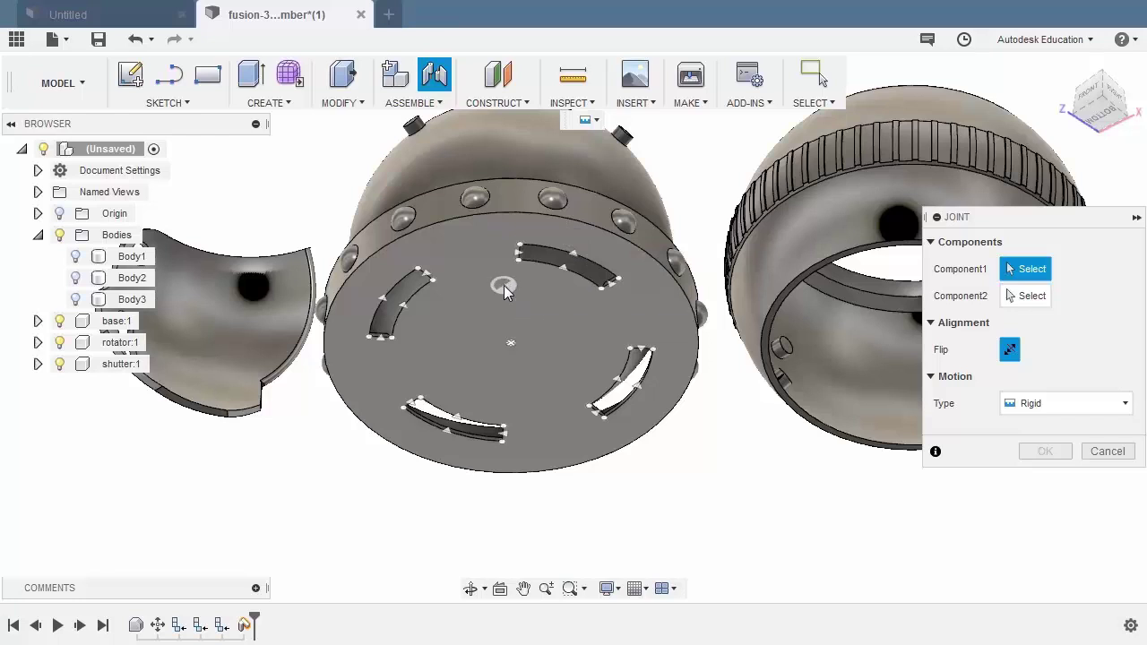
left_click(508, 340)
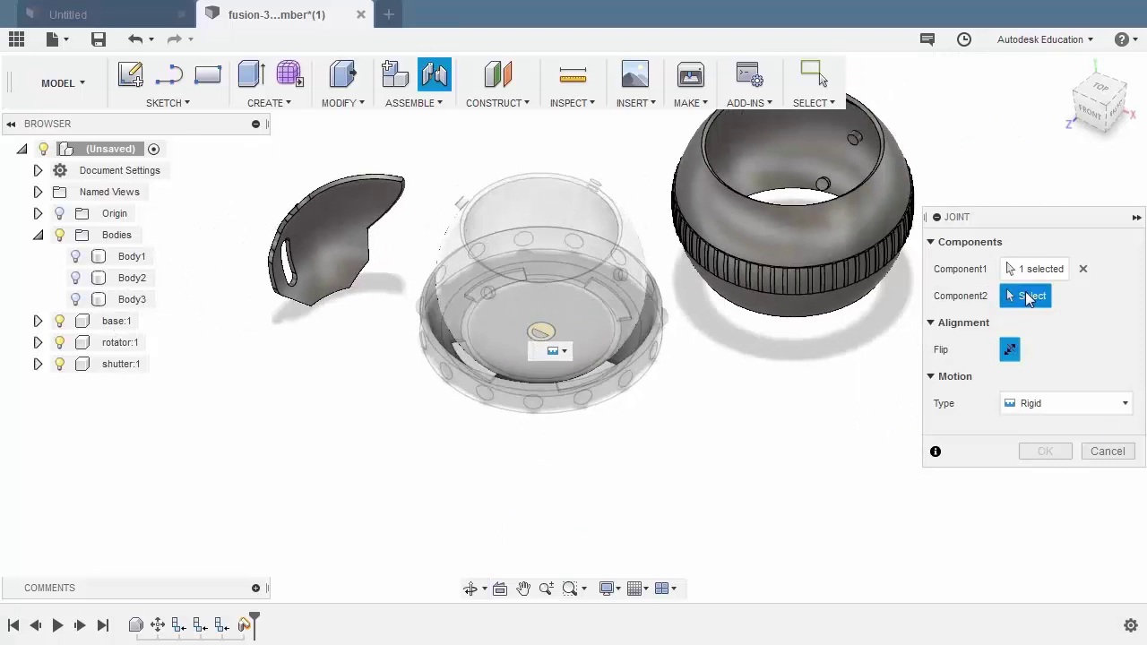
left_click(38, 213)
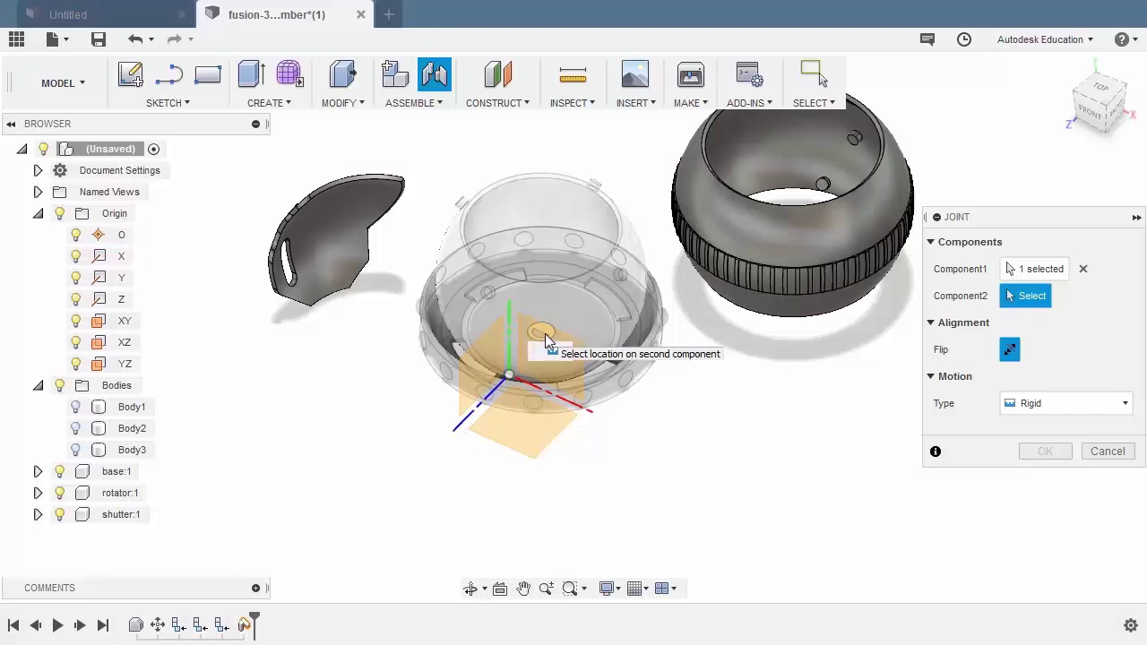
left_click(1109, 452)
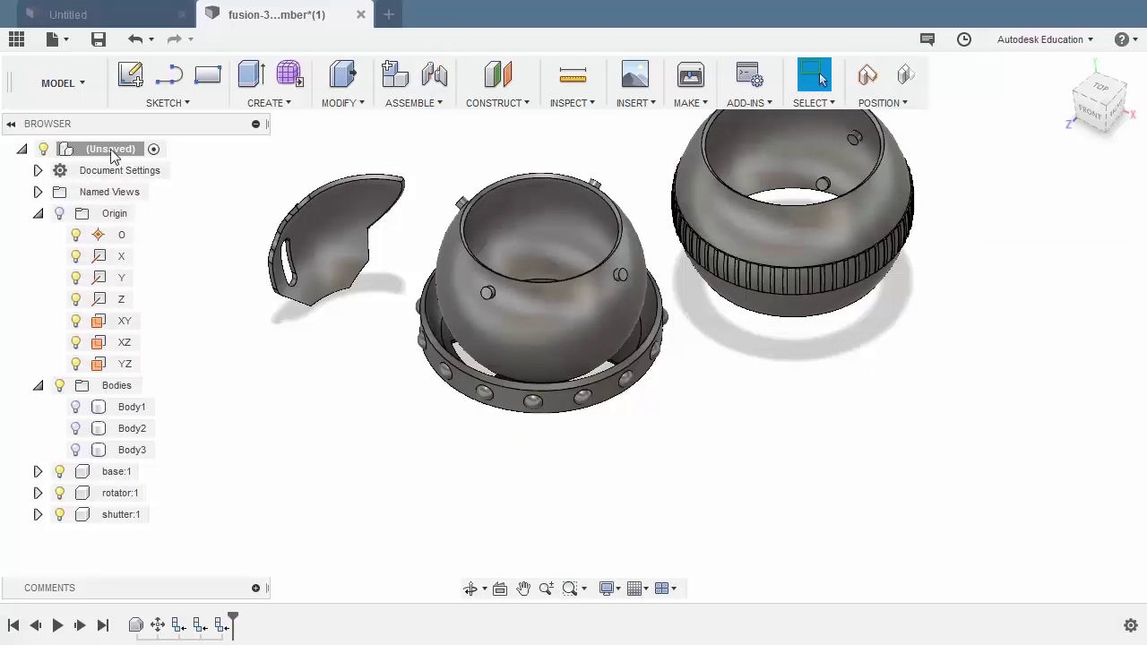
- Capture the components' current positions and start a circle sketch on the XZ origin plane of the top-level assembly
left_click(153, 149)
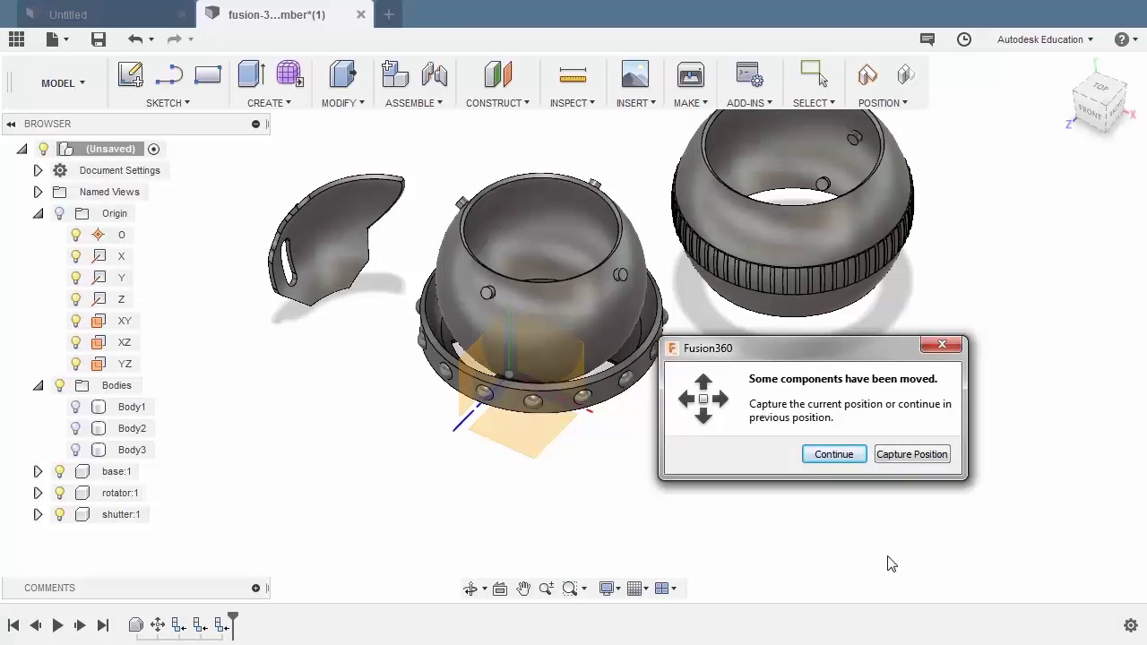
left_click(922, 456)
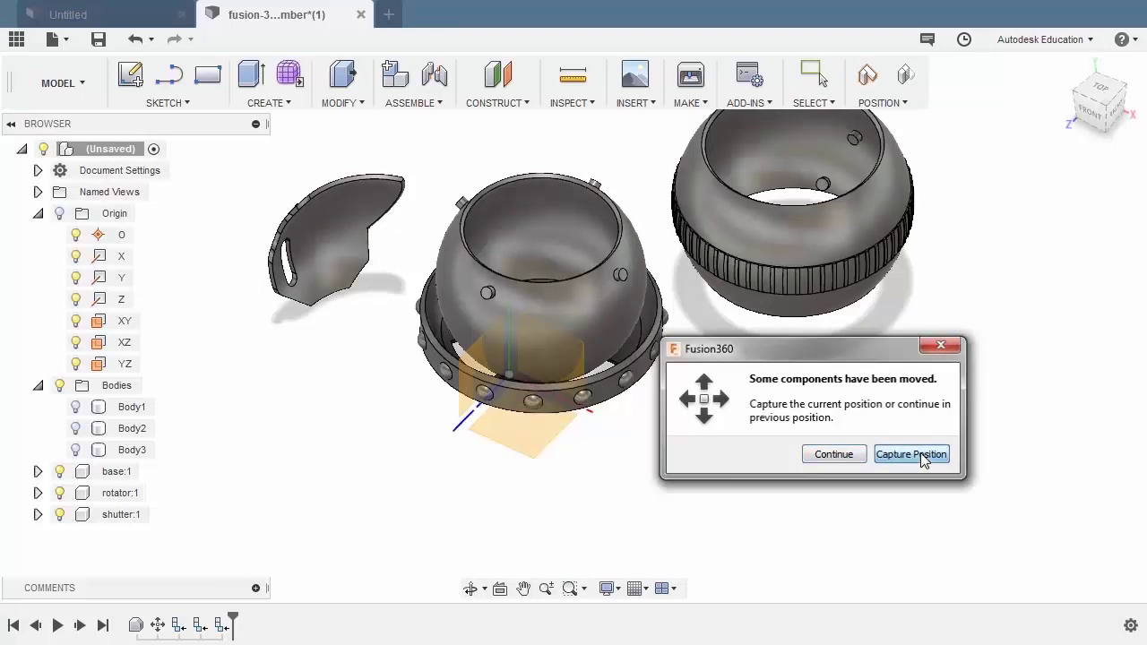
left_click(541, 443)
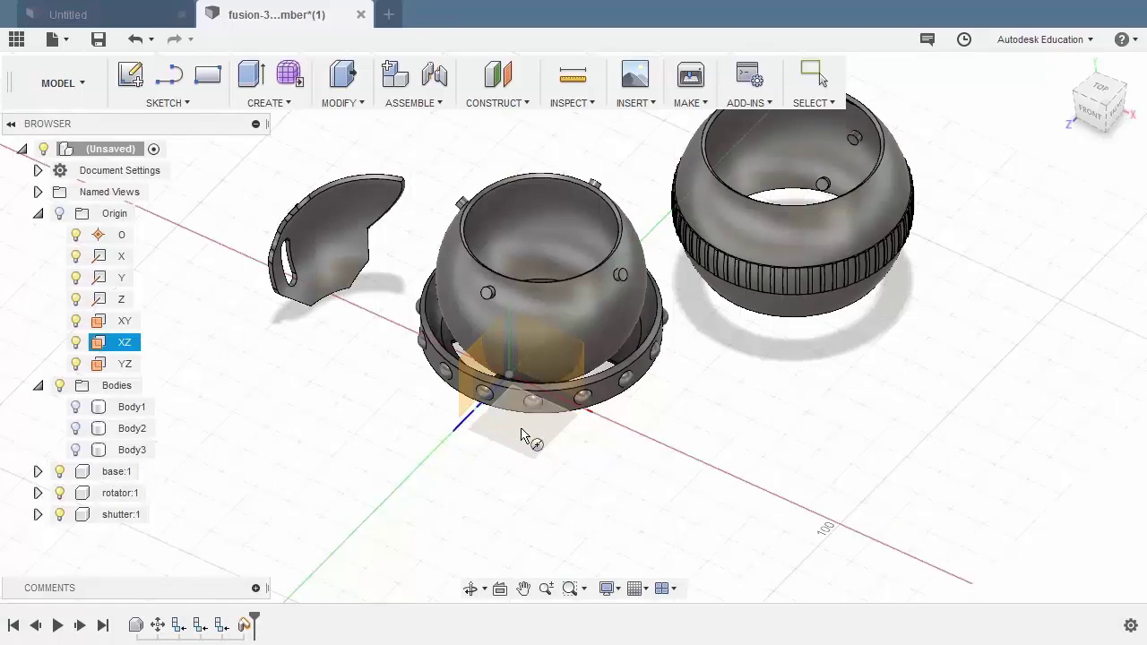
left_click(525, 435)
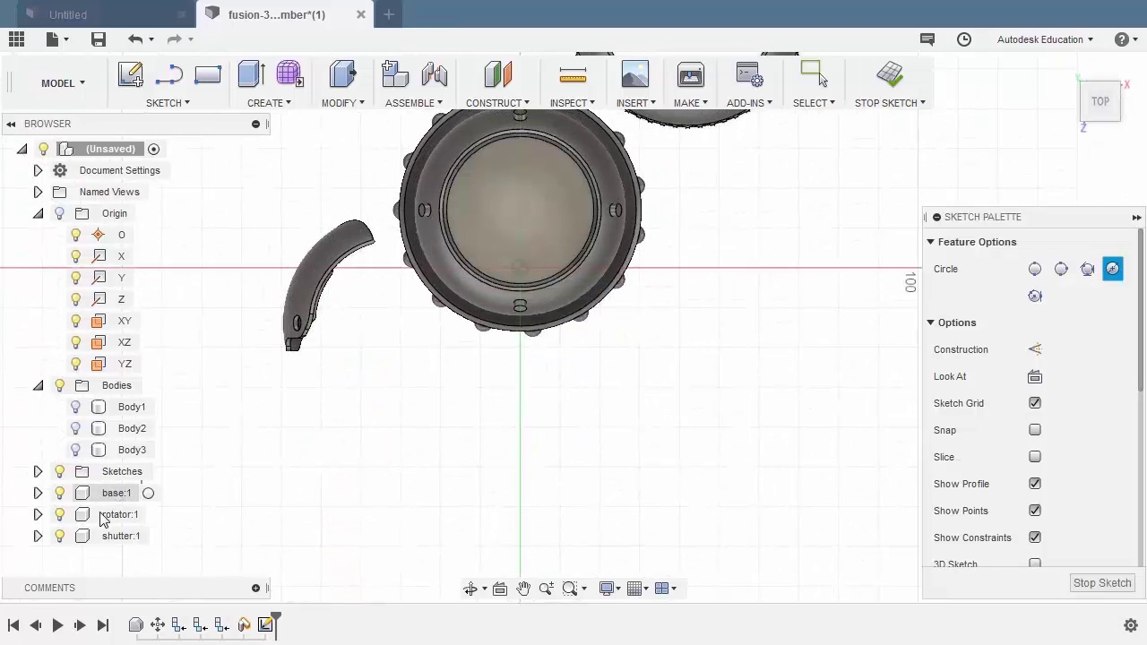
- Hide the base component and draw a 5 mm diameter circle centred on the origin
left_click(59, 493)
scroll(563, 293, "up", 2)
scroll(587, 309, "up", 2)
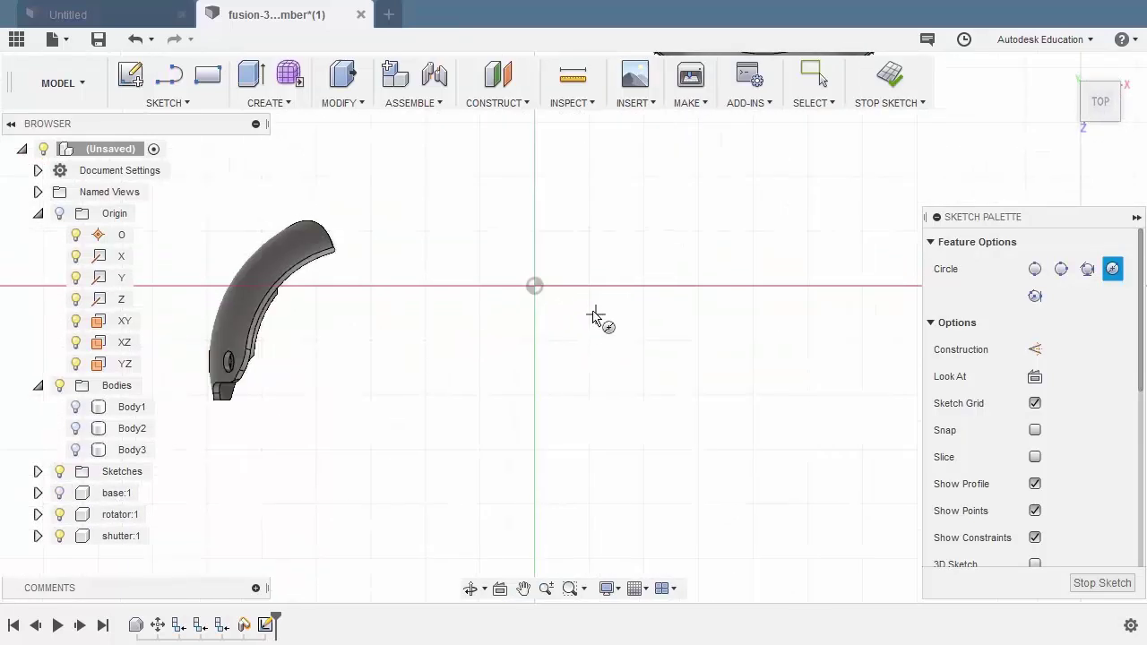
left_click(519, 280)
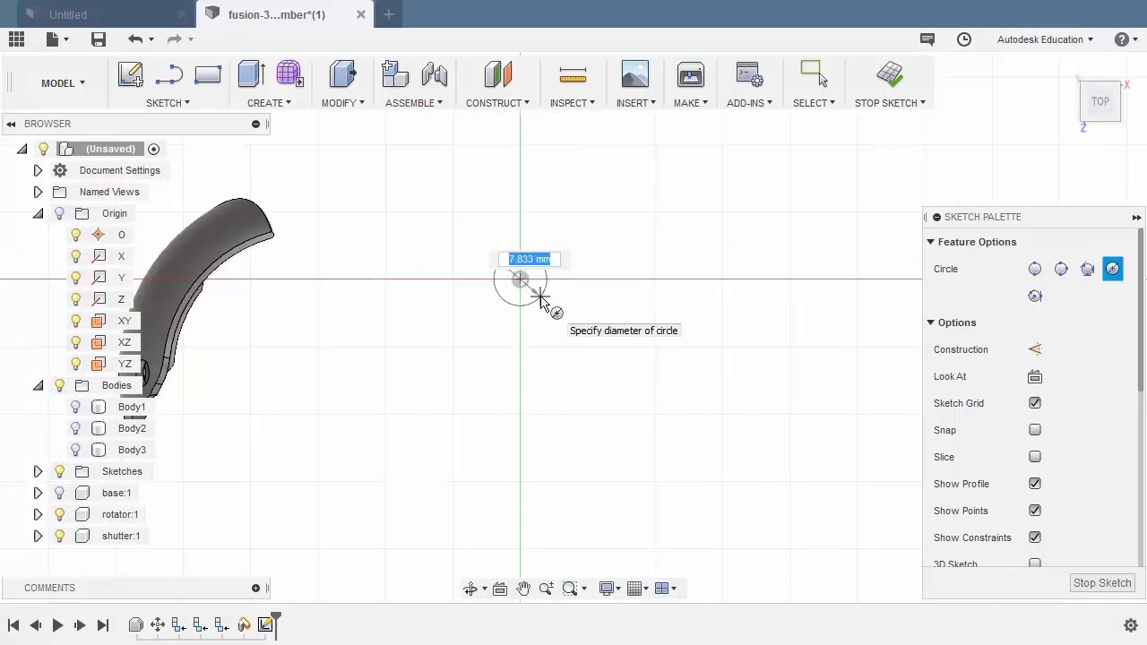
type("5")
key("Tab")
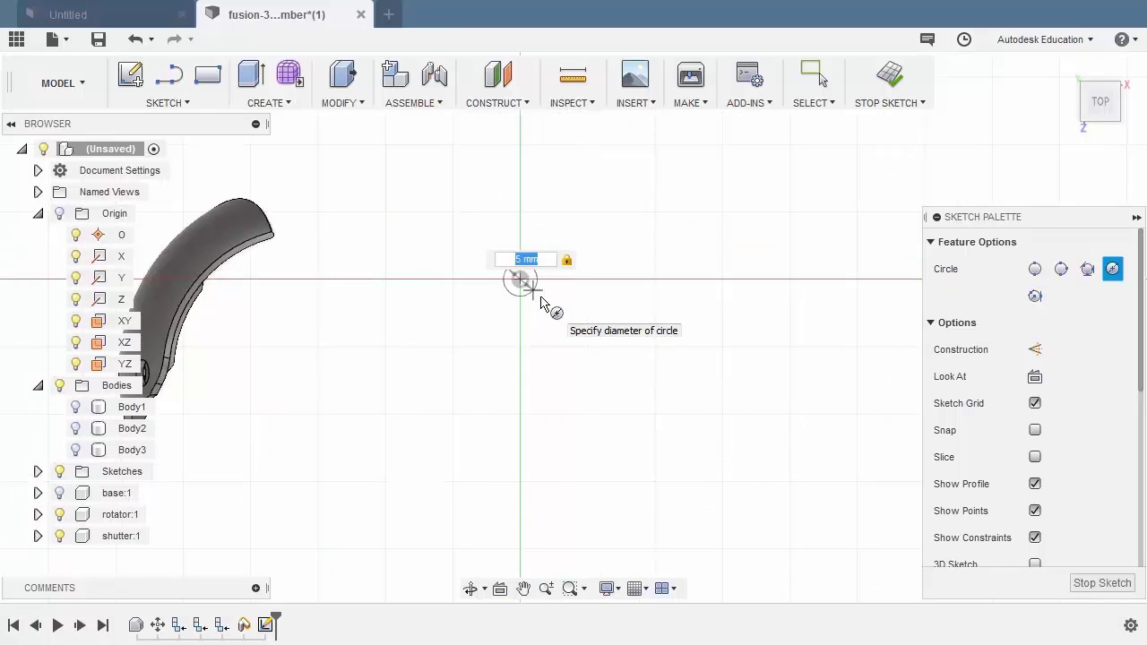
key("Return")
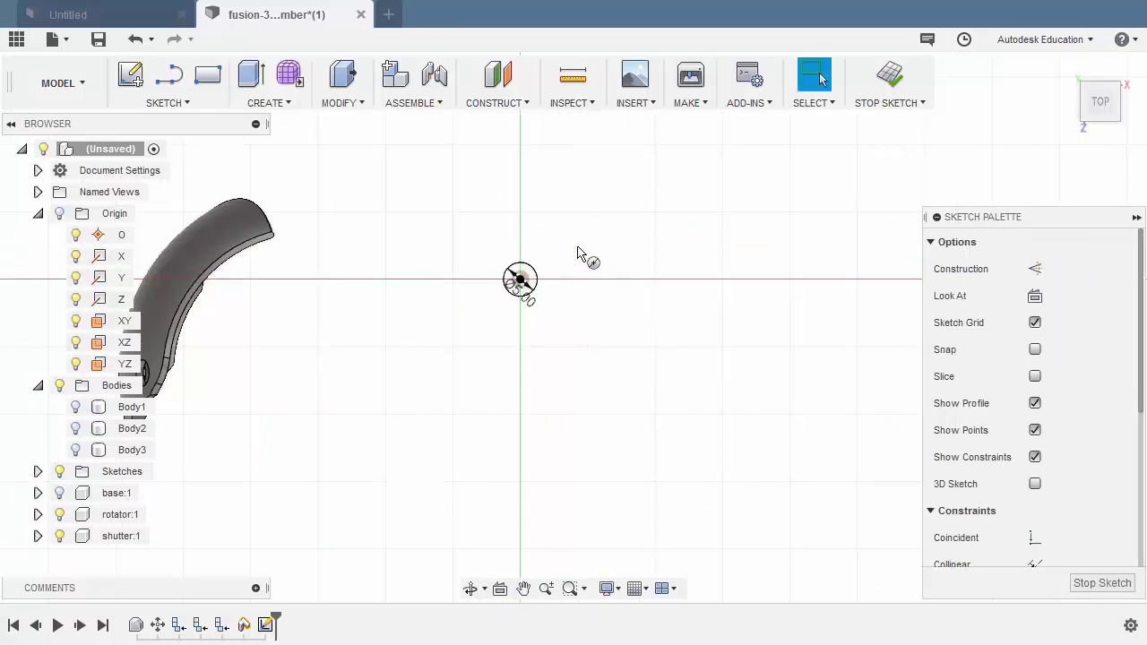
- Convert the 5 mm circle to construction geometry and finish the sketch
left_click(537, 274)
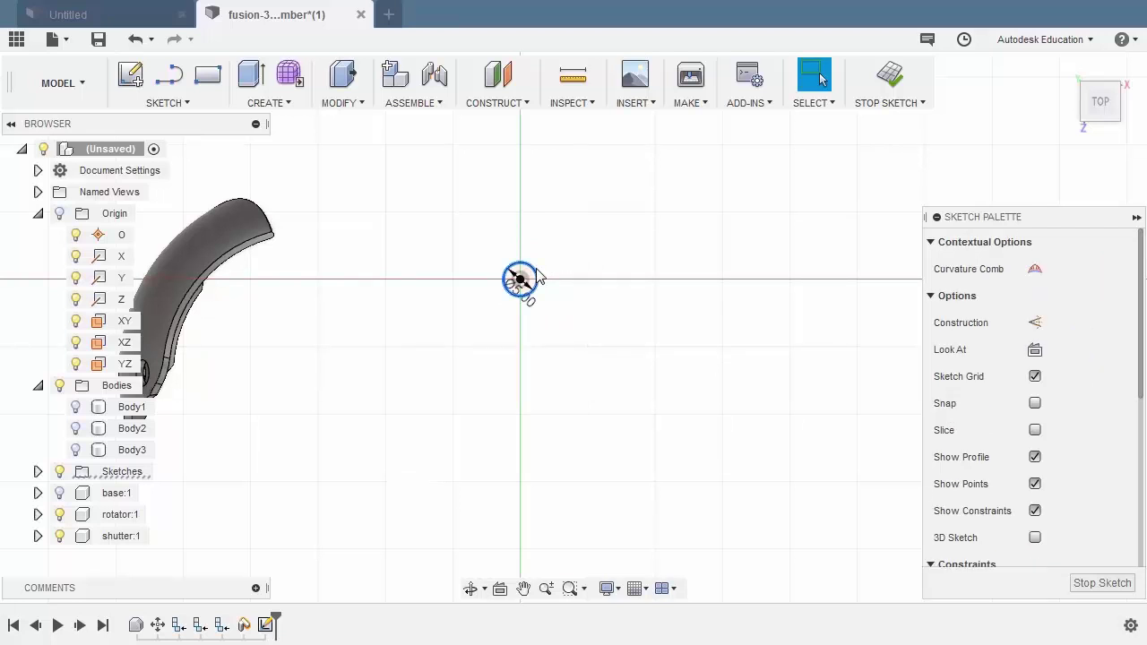
left_click(1034, 322)
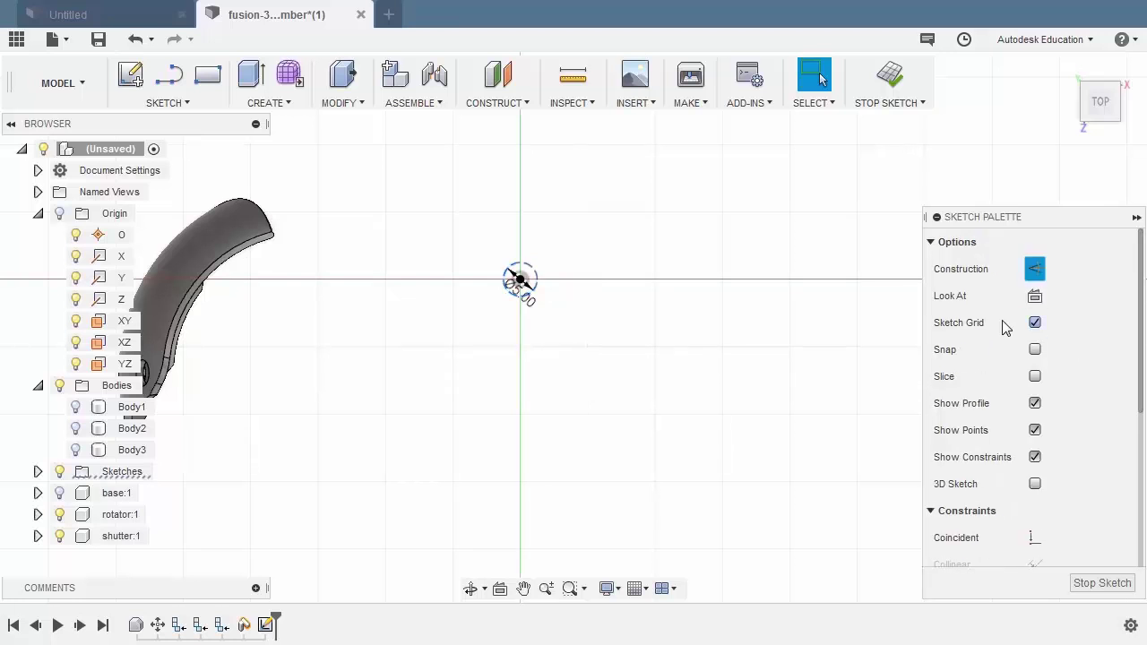
left_click(1105, 587)
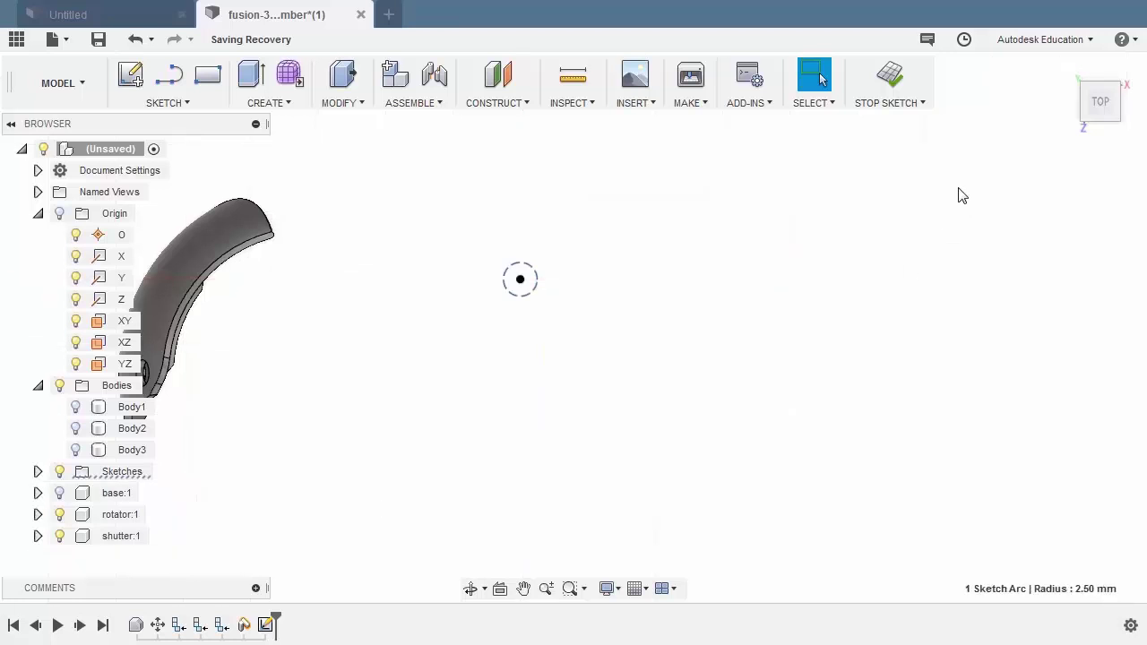
- Show the base component again and move it away from the construction circle at the origin
left_click(1069, 76)
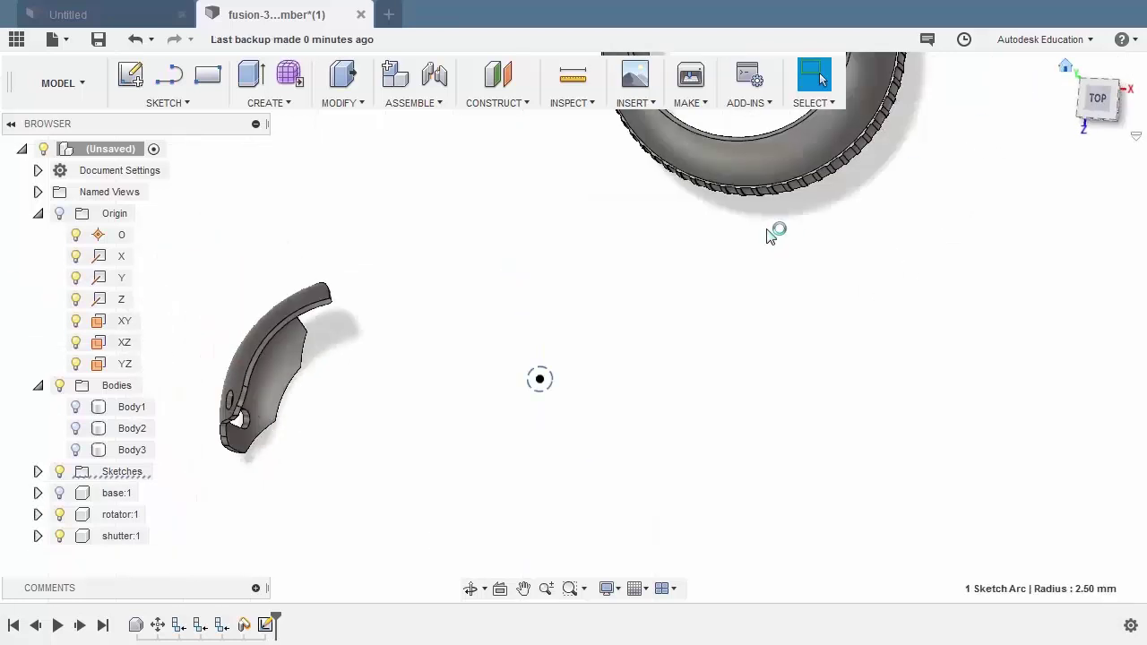
left_click(59, 494)
left_click_drag(507, 402, 531, 222)
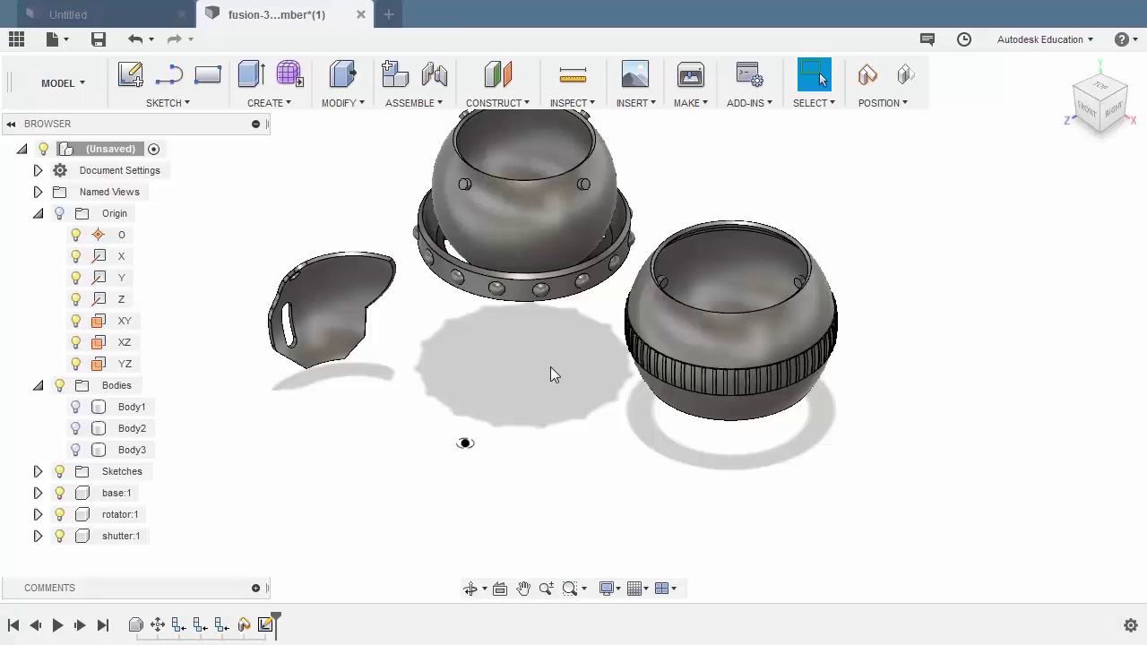
- Capture the base's position and create a rigid joint between the centre of its underside and the centre of the construction circle
key("m")
left_click(910, 457)
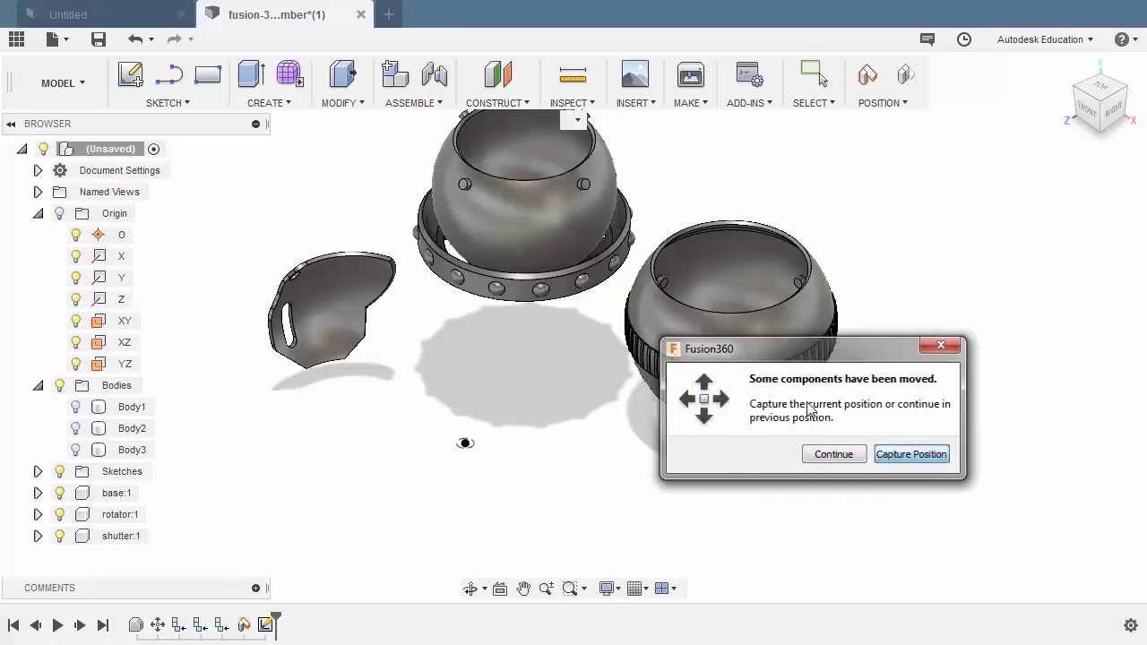
middle_click_drag(568, 361, 565, 286, "shift")
scroll(564, 286, "up", 3)
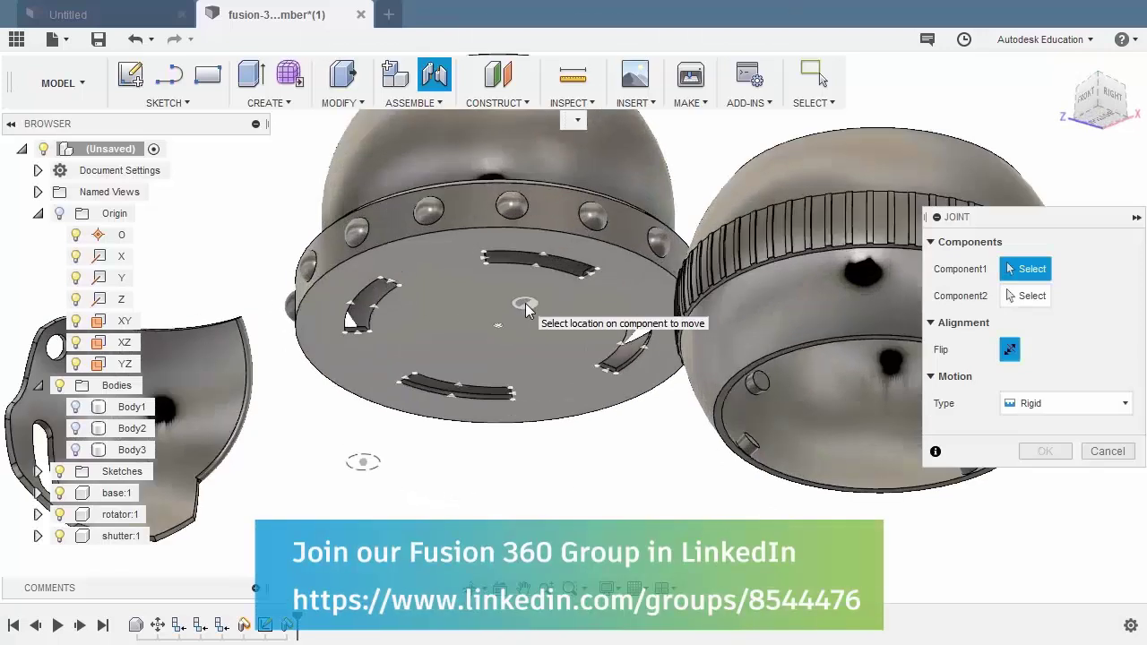
left_click(499, 326)
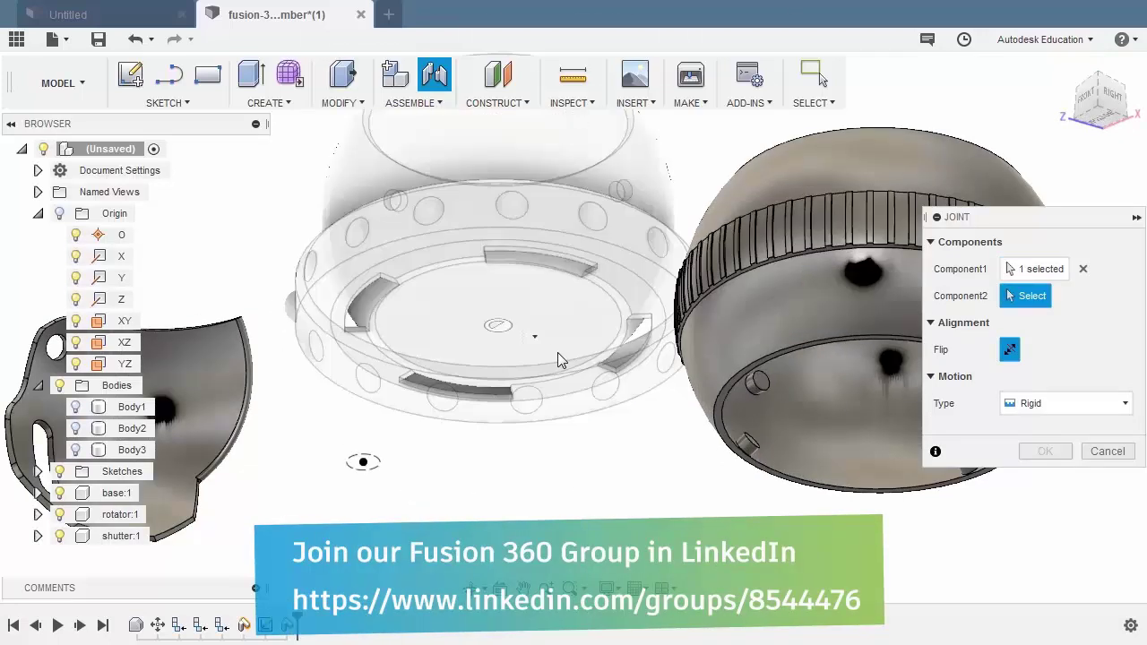
middle_click_drag(558, 359, 568, 335, "shift")
scroll(545, 432, "up", 5)
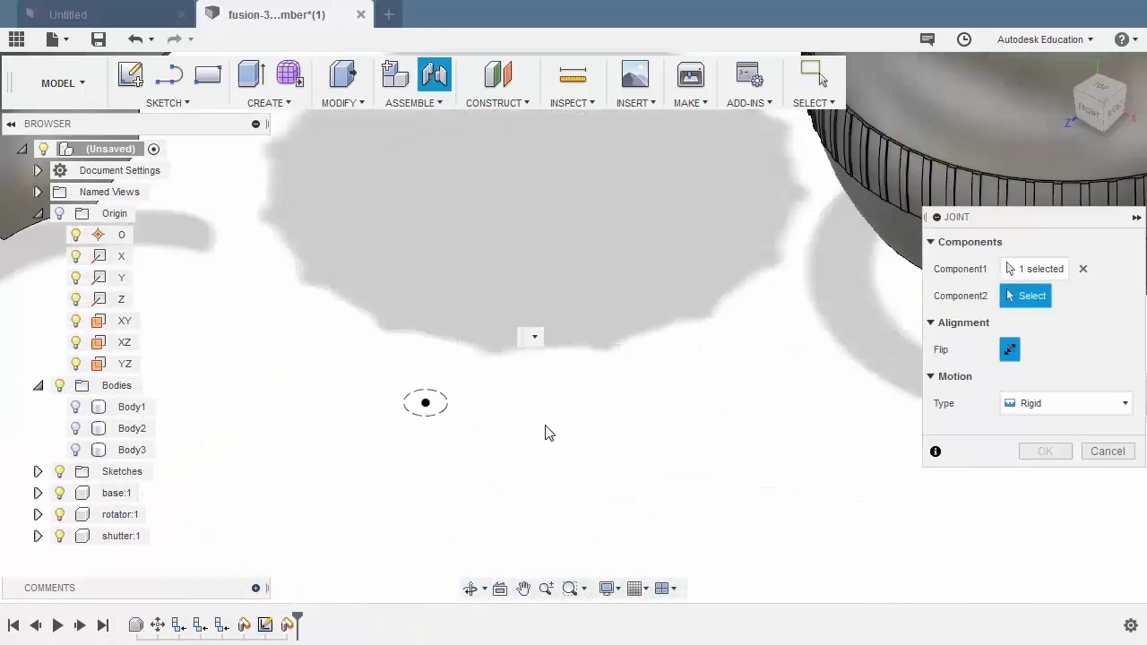
left_click(427, 405)
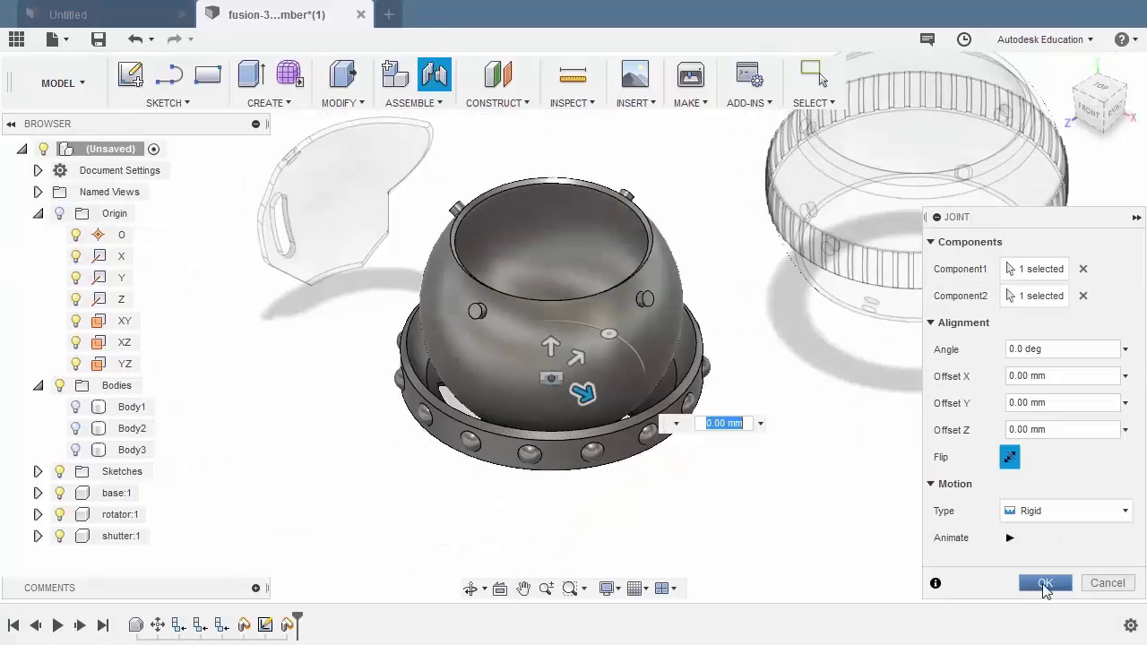
left_click(1045, 584)
left_click(1065, 70)
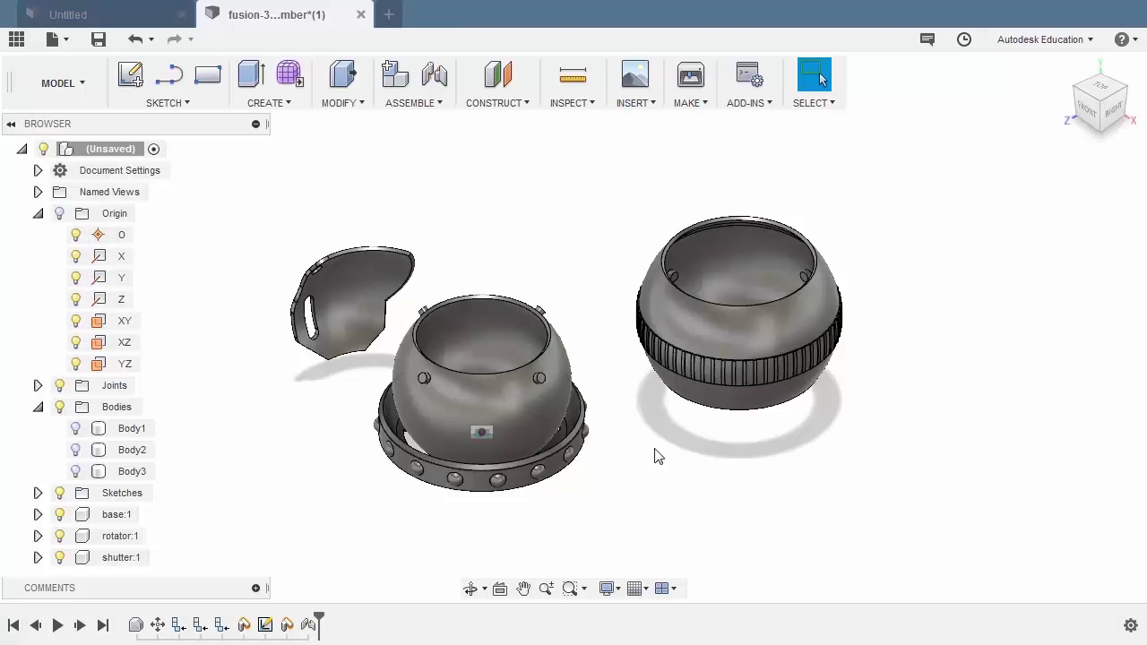
key("ctrl+z")
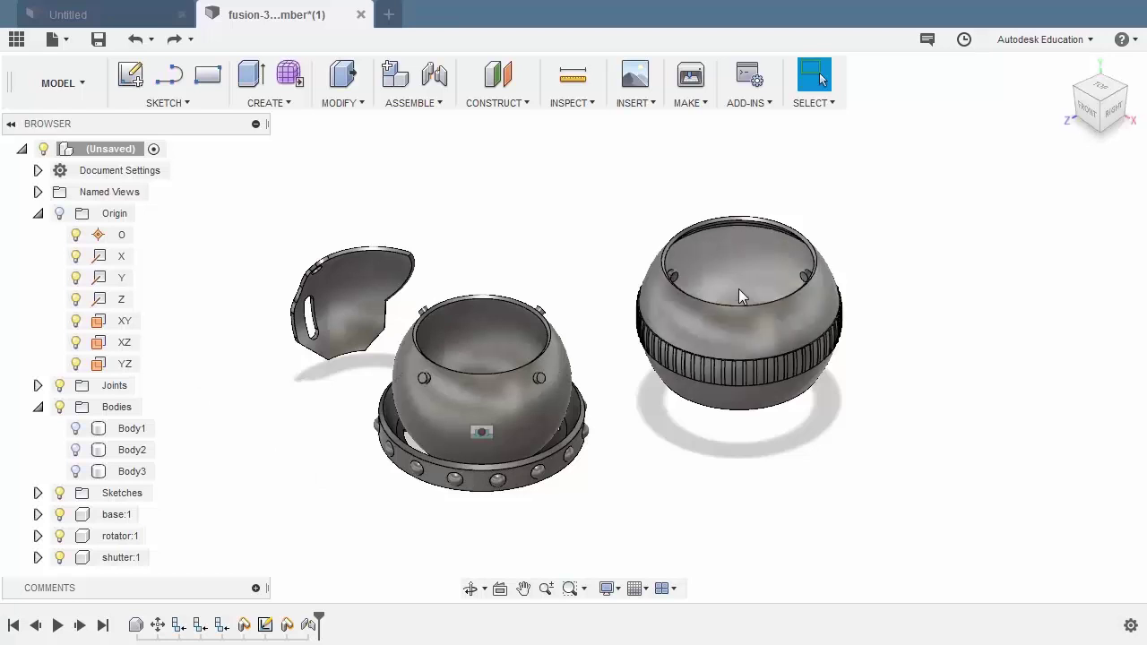
middle_click_drag(557, 381, 656, 381)
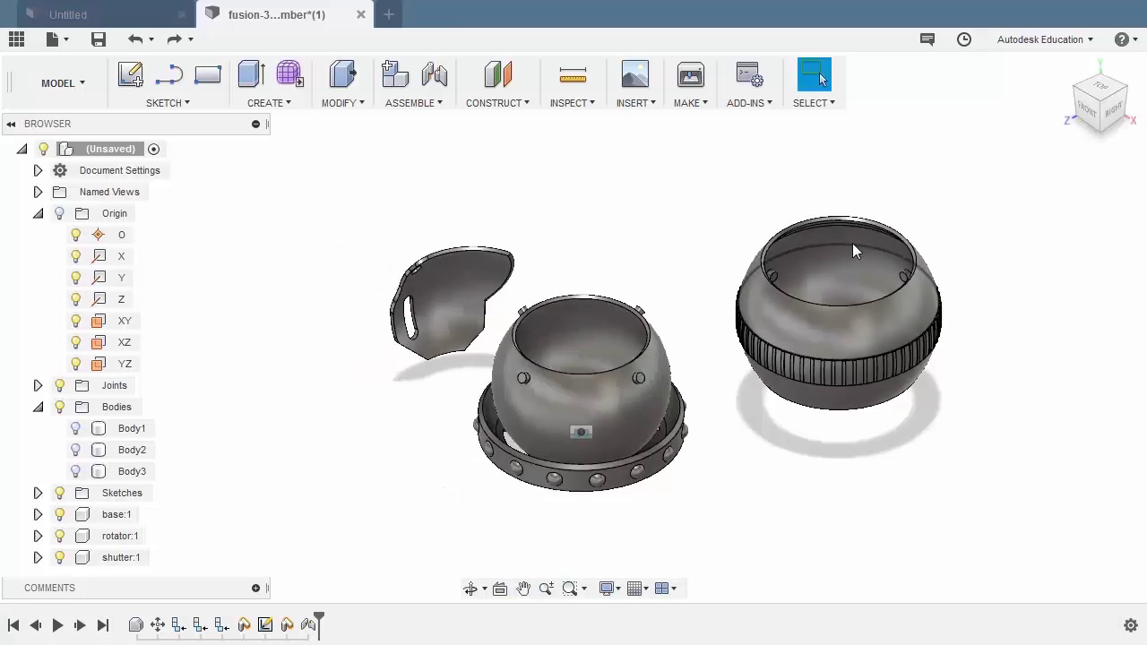
key("j")
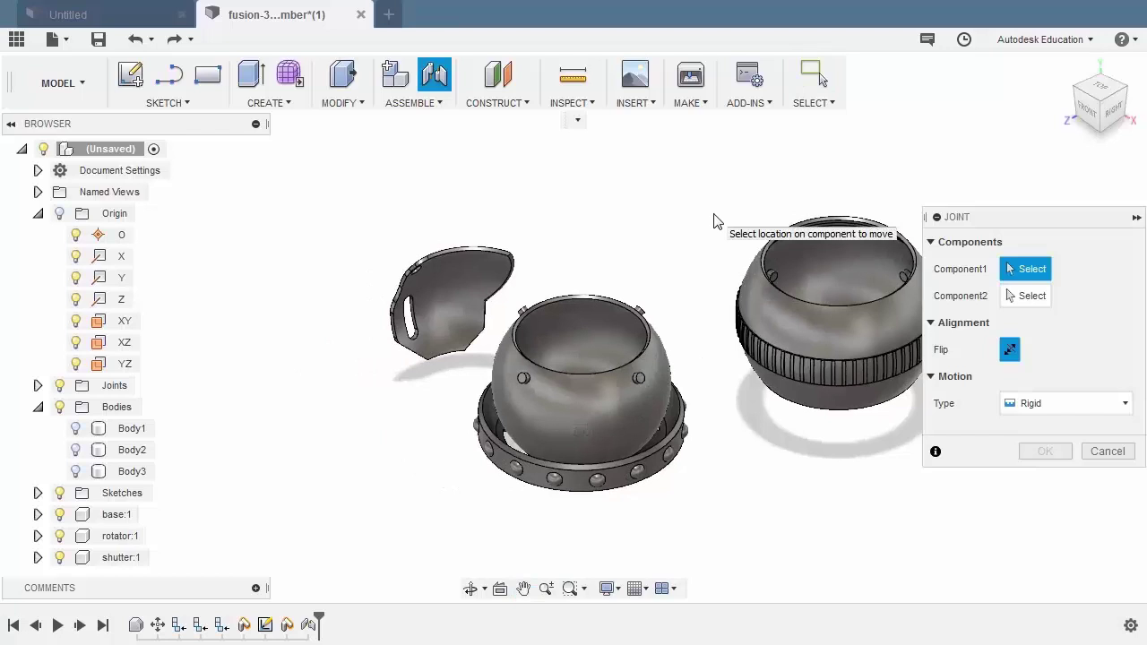
scroll(811, 276, "up", 5)
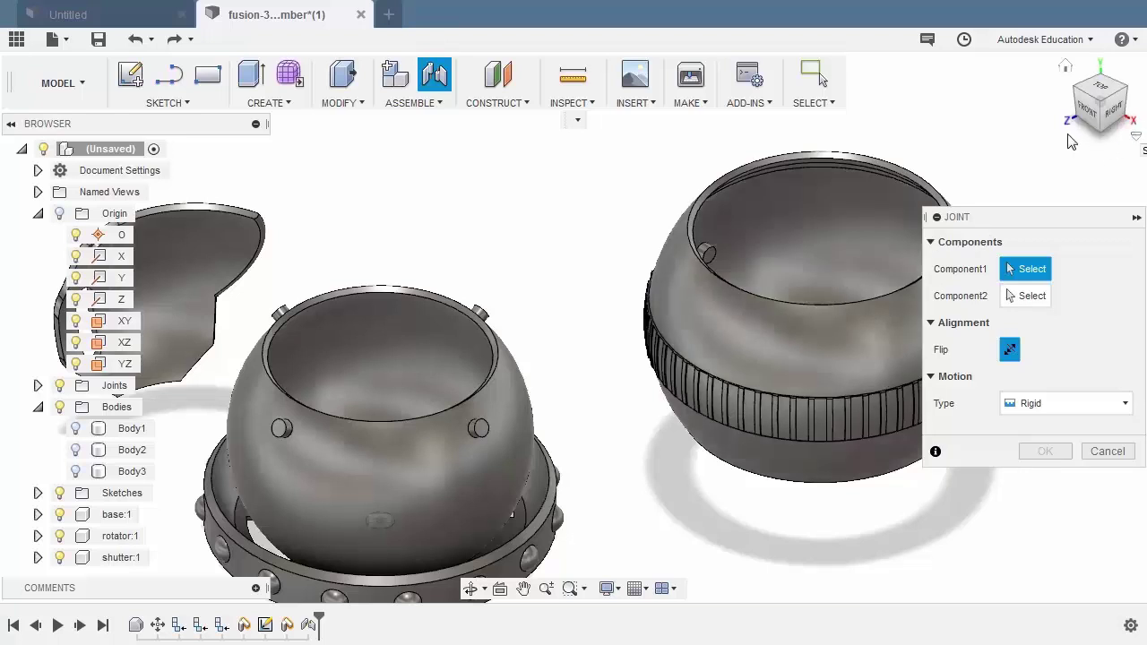
middle_click_drag(886, 229, 902, 212)
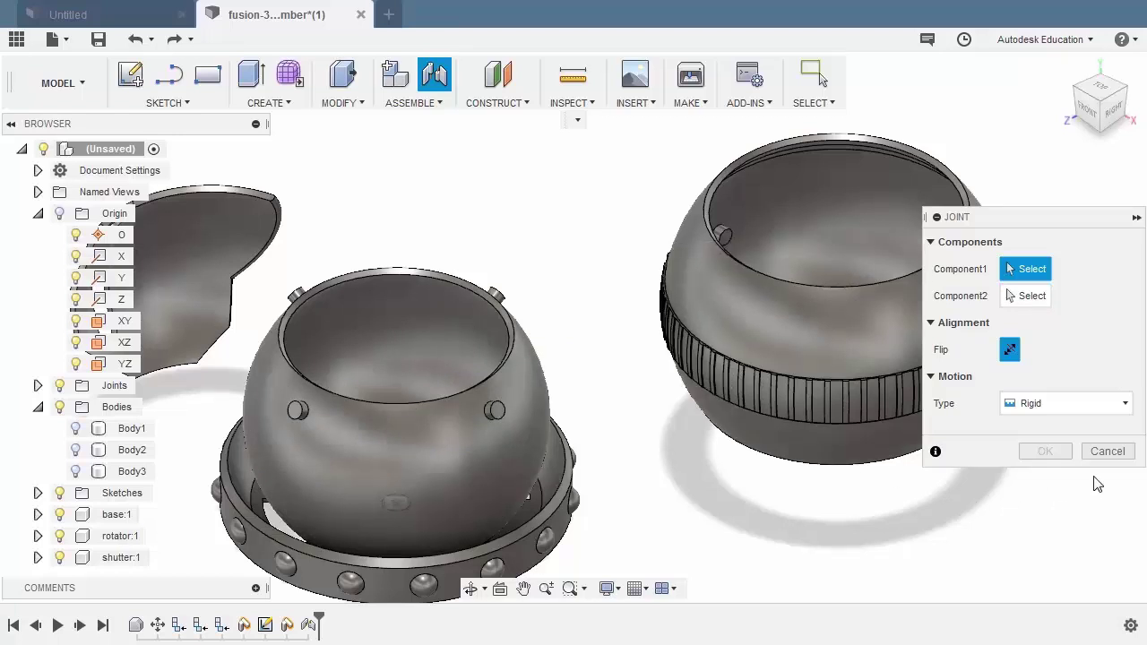
left_click(1107, 451)
left_click(1066, 68)
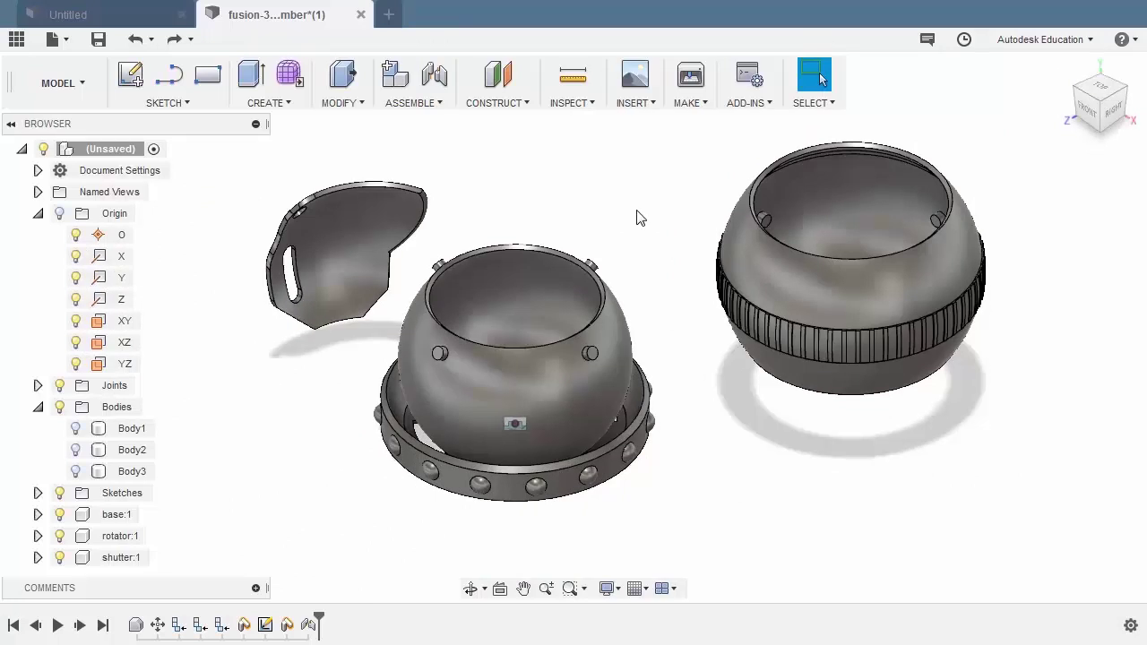
- Activate the base component and construct an axis through the cylindrical face of its upper rim
left_click(152, 515)
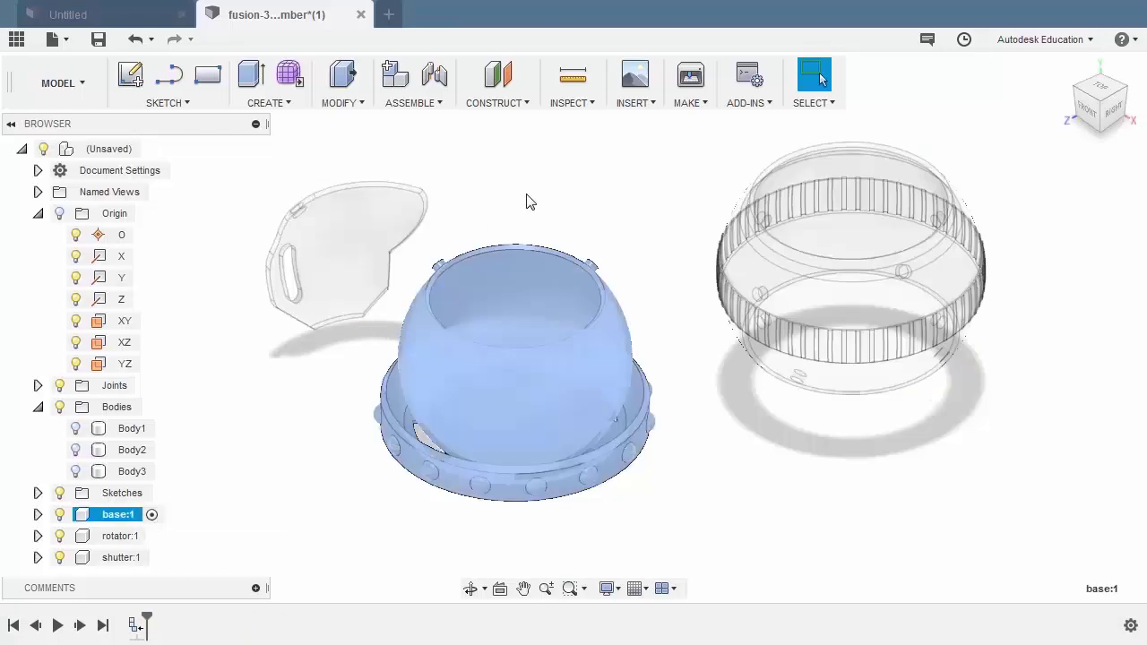
left_click(518, 104)
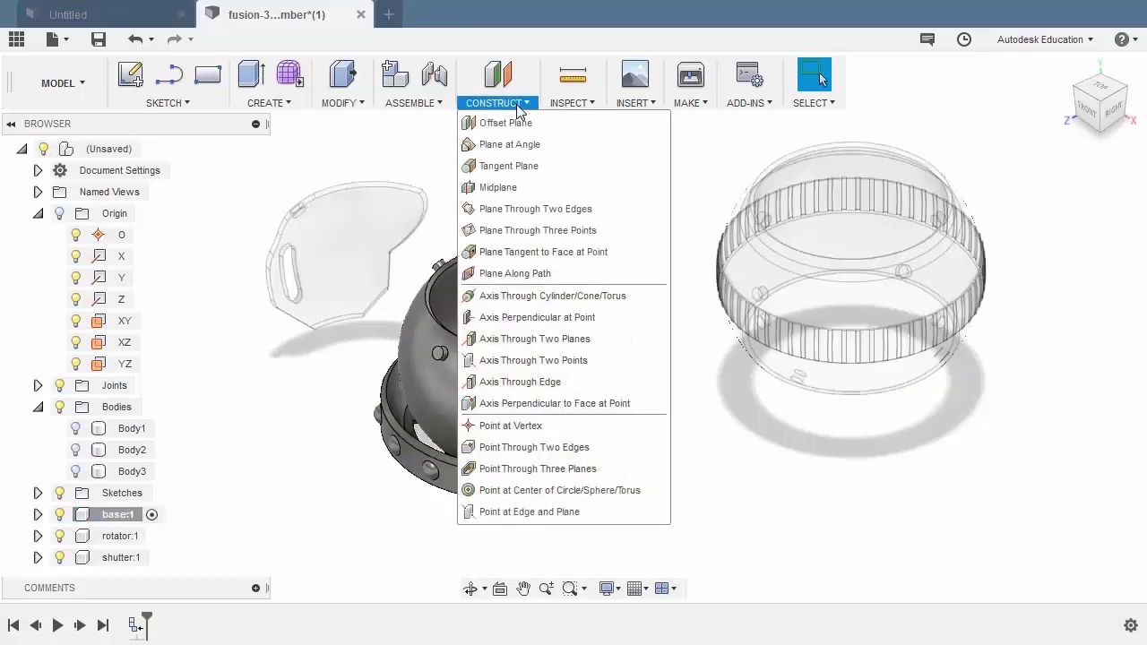
left_click(552, 296)
scroll(523, 251, "up", 5)
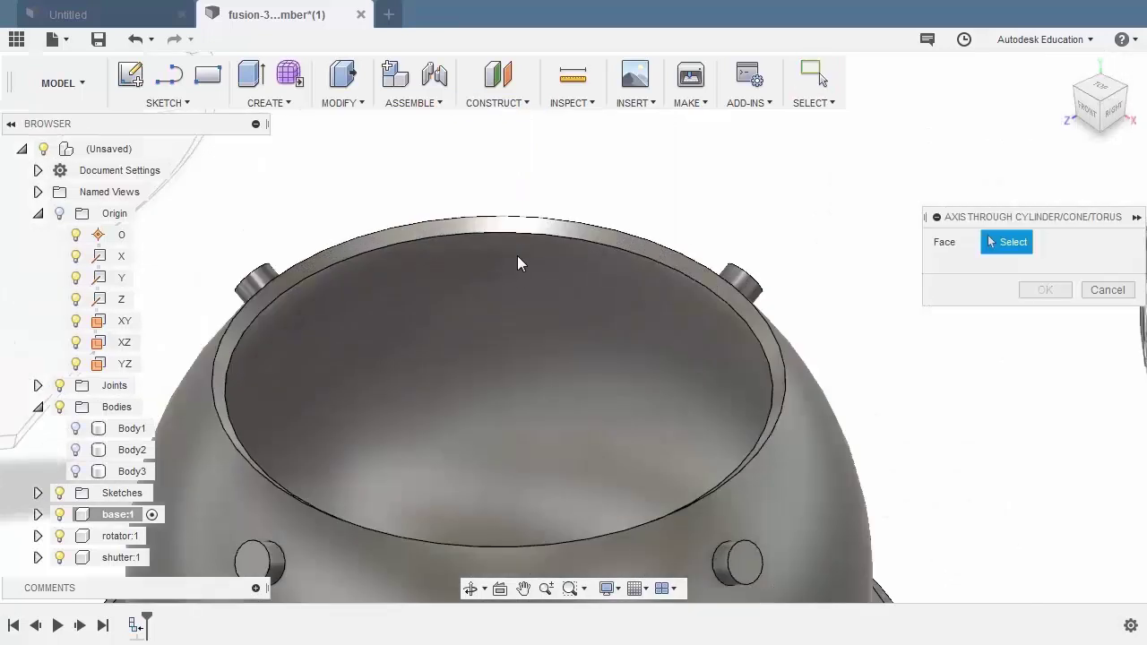
left_click(542, 227)
scroll(539, 253, "down", 5)
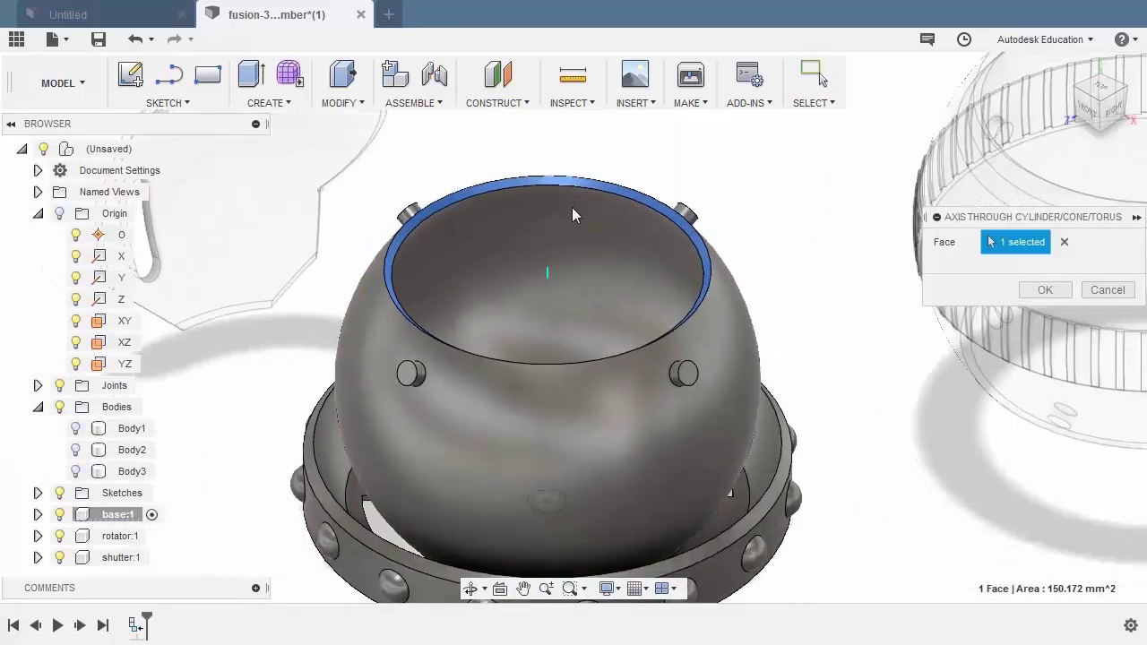
scroll(566, 255, "up", 4)
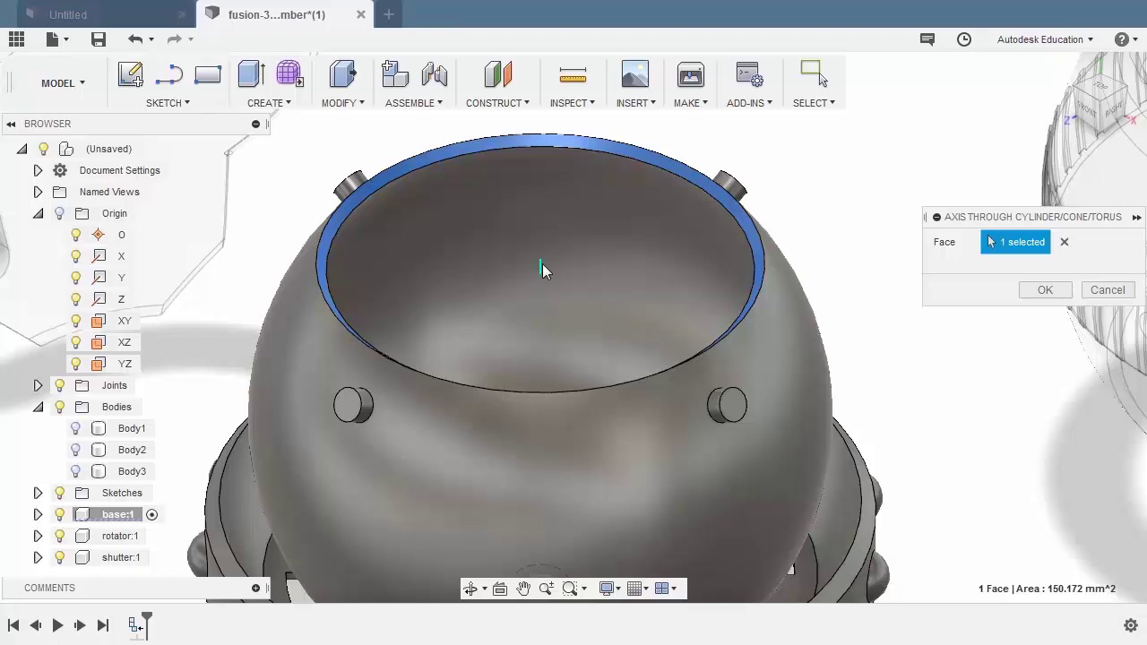
left_click(1045, 290)
scroll(614, 180, "down", 4)
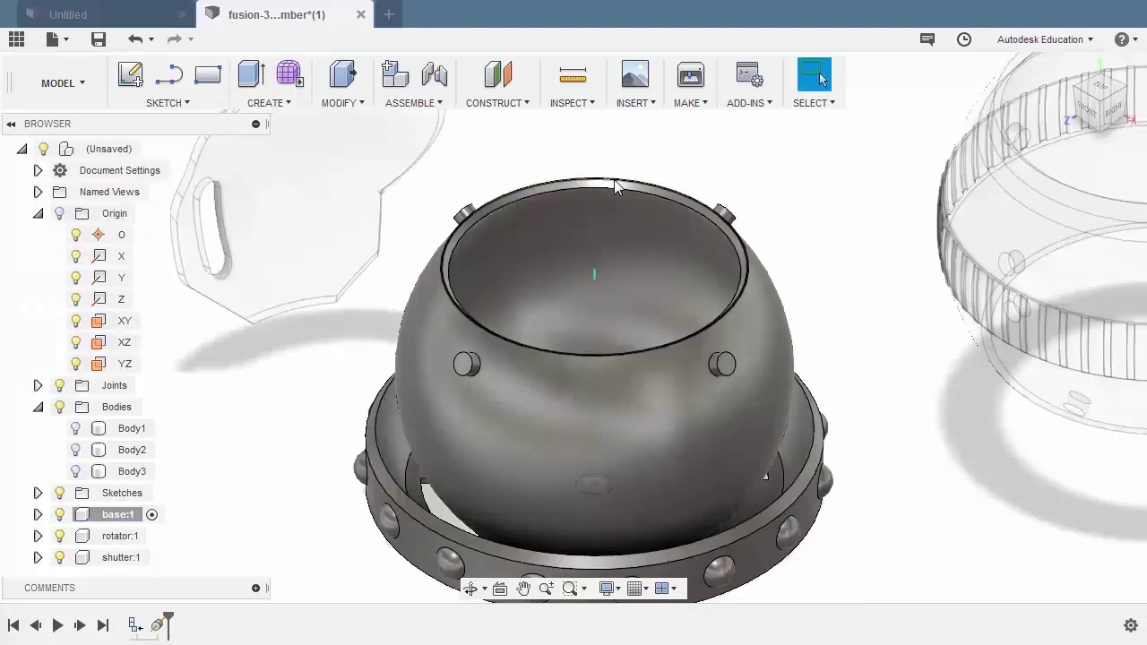
- Construct a plane at an angle of 0 degrees through the base's new vertical axis
left_click(512, 106)
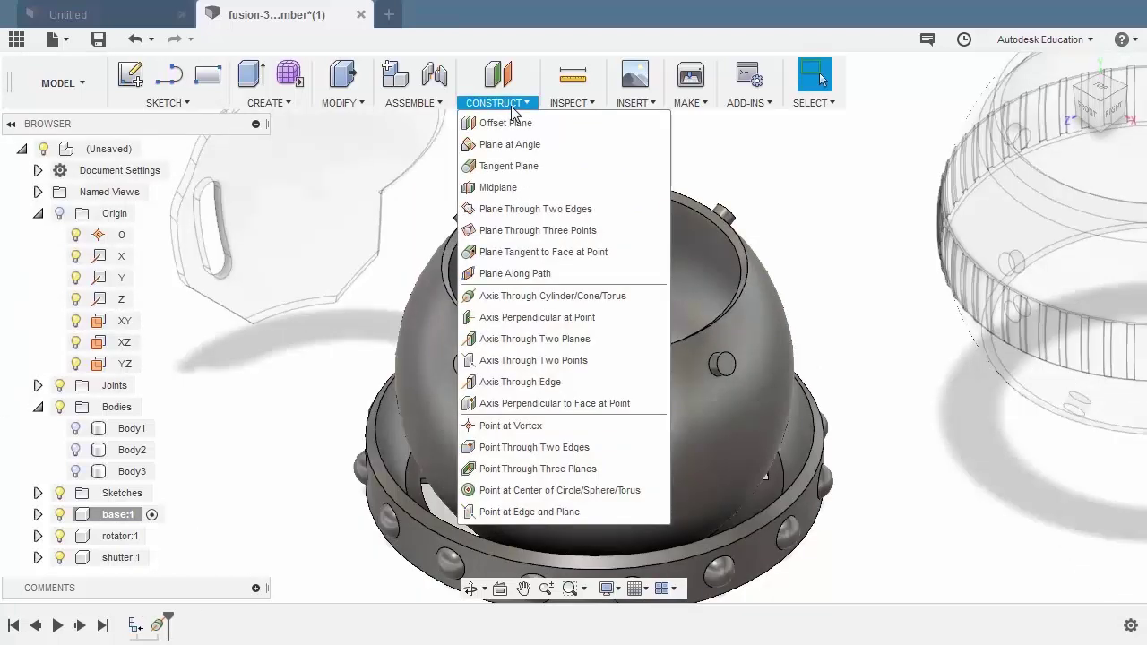
left_click(507, 145)
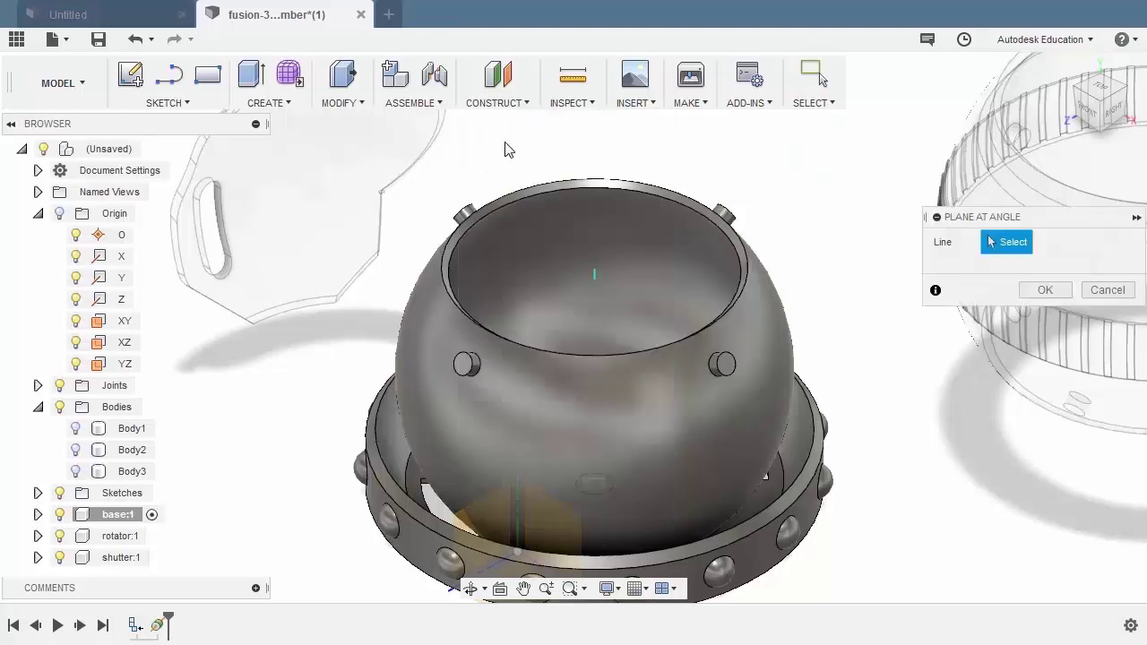
left_click(596, 276)
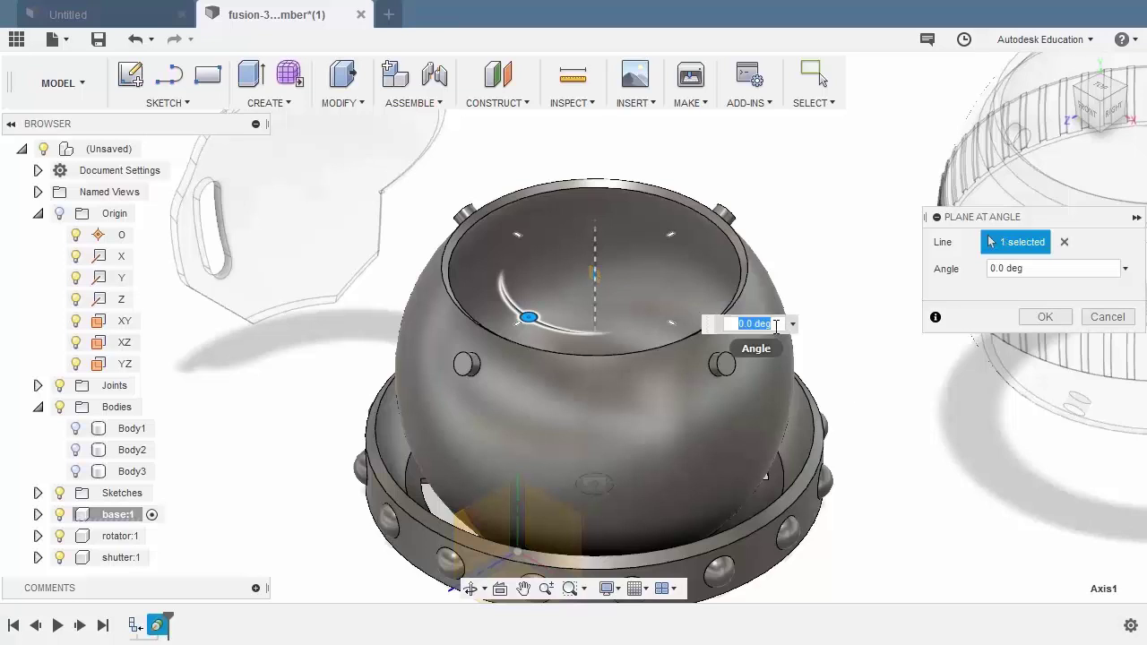
left_click(1045, 317)
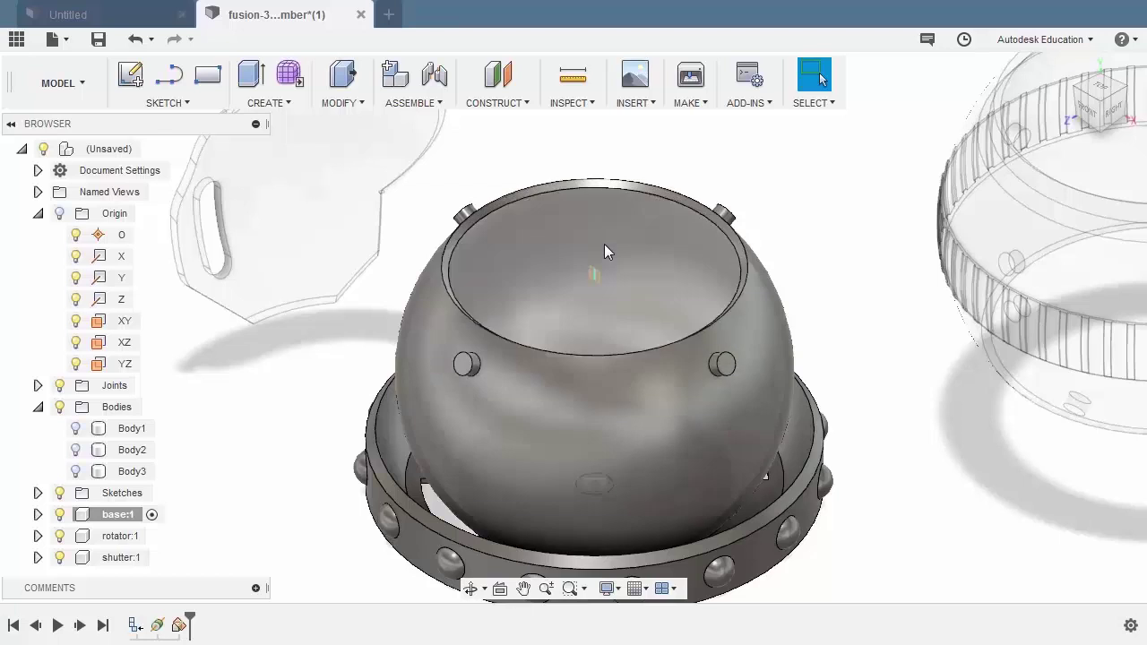
- Start a sketch on the construction plane through the base's vertical axis and slice the model at that plane
key("l")
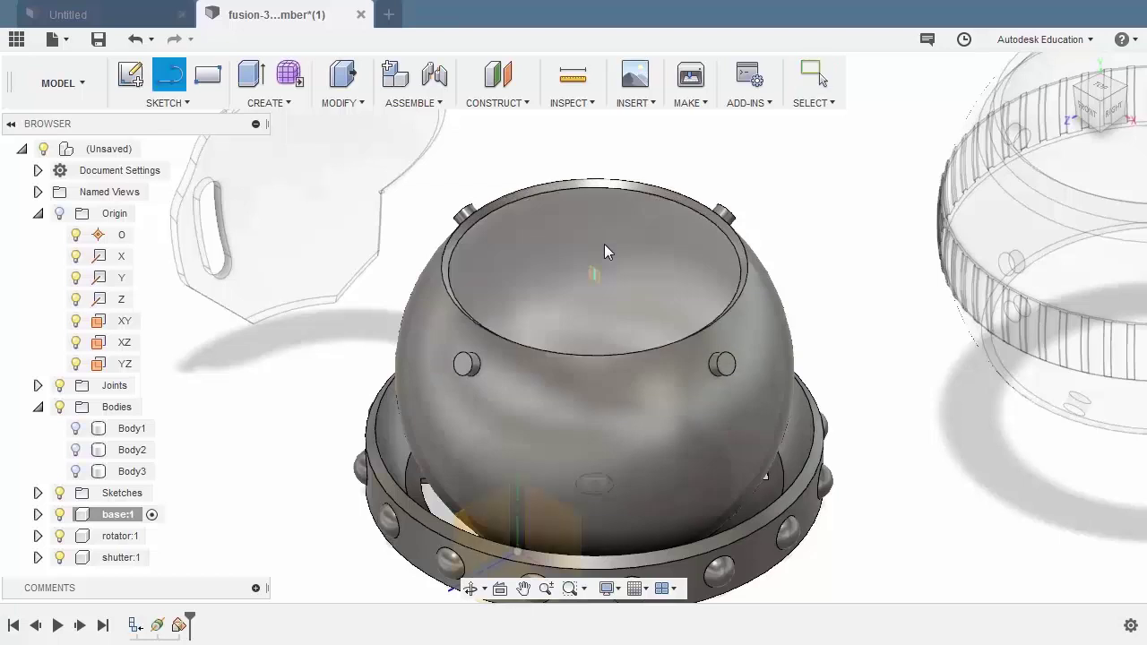
left_click(598, 271)
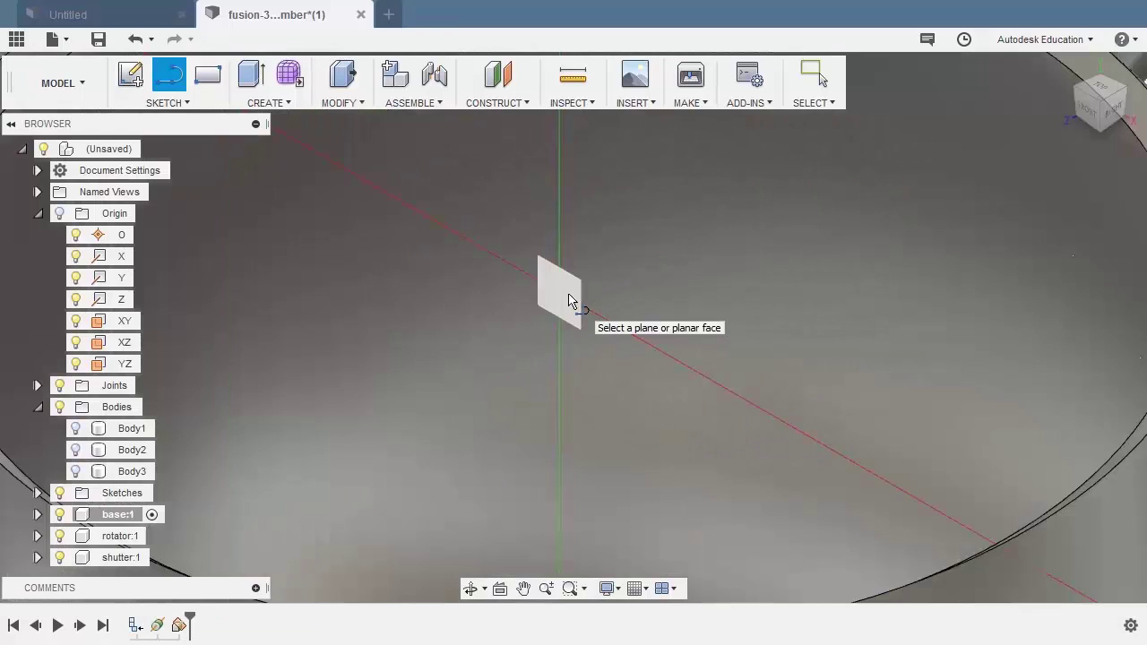
left_click(569, 298)
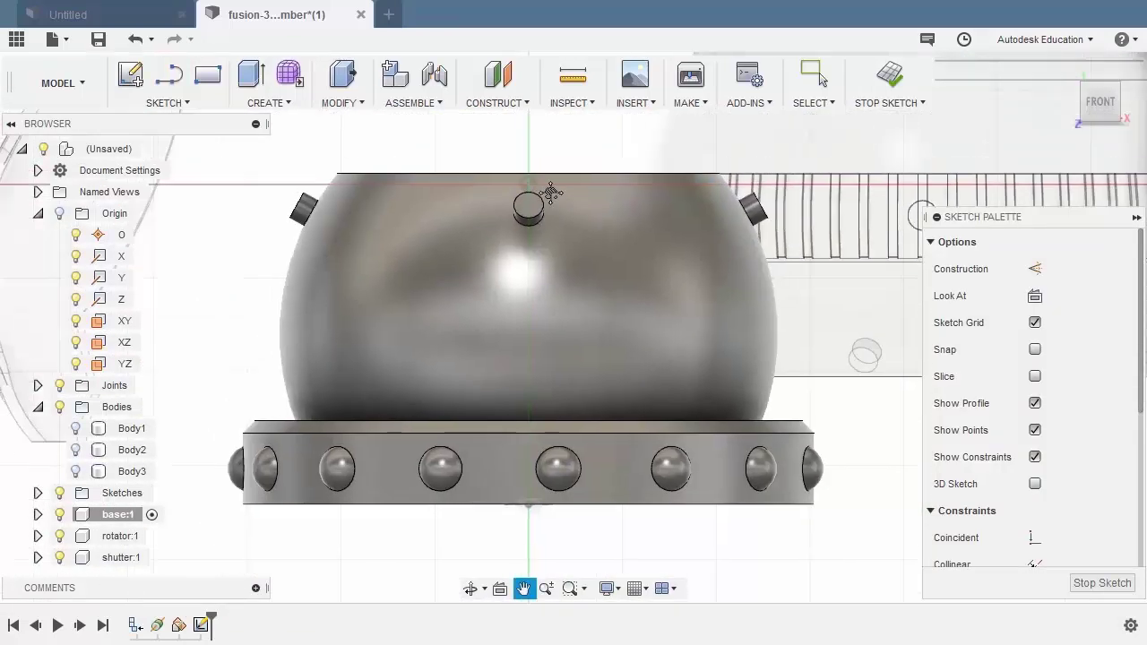
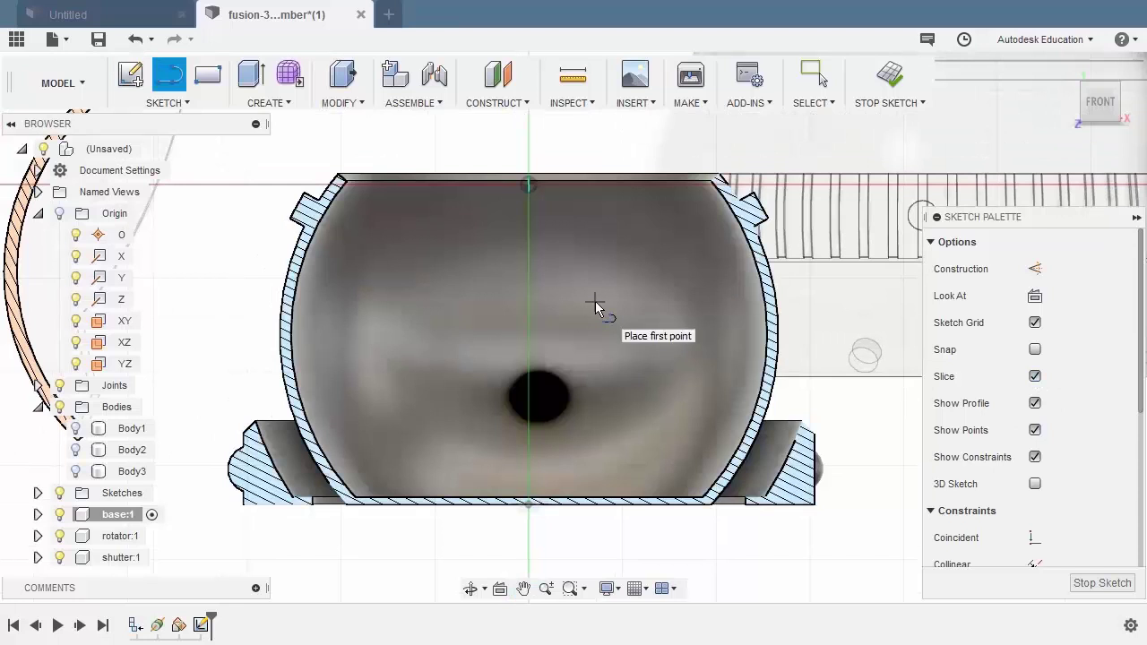
- Project the whole base body into the sketch using the Bodies selection filter, keeping the projection link
key("p")
middle_click_drag(525, 290, 430, 267)
scroll(607, 256, "down", 1)
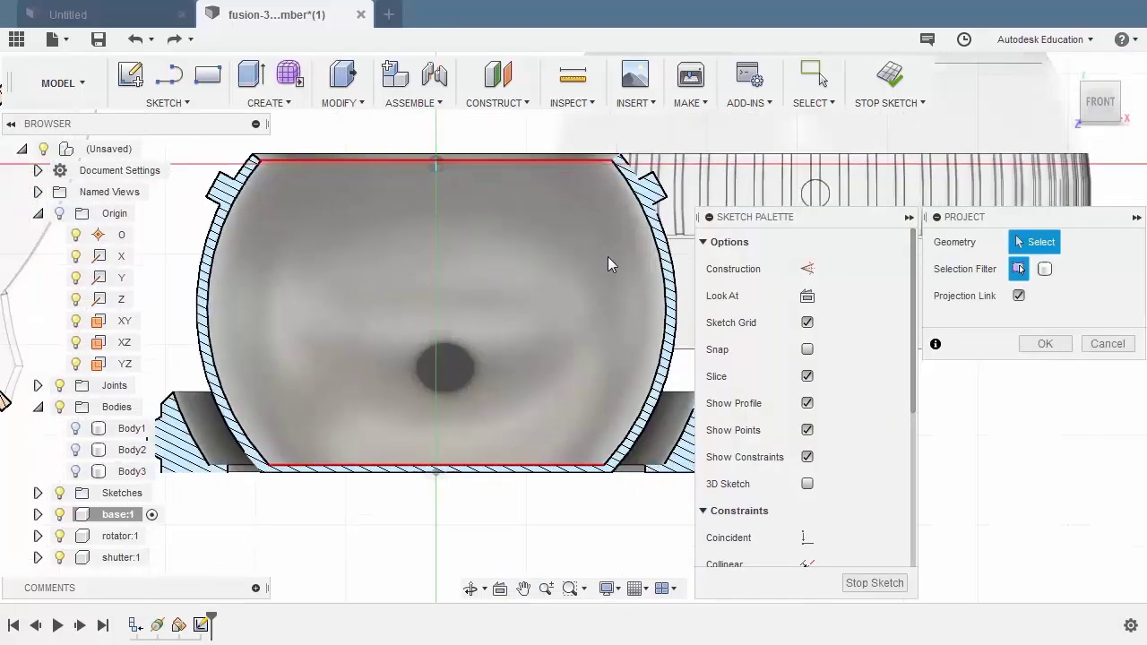
left_click(608, 257)
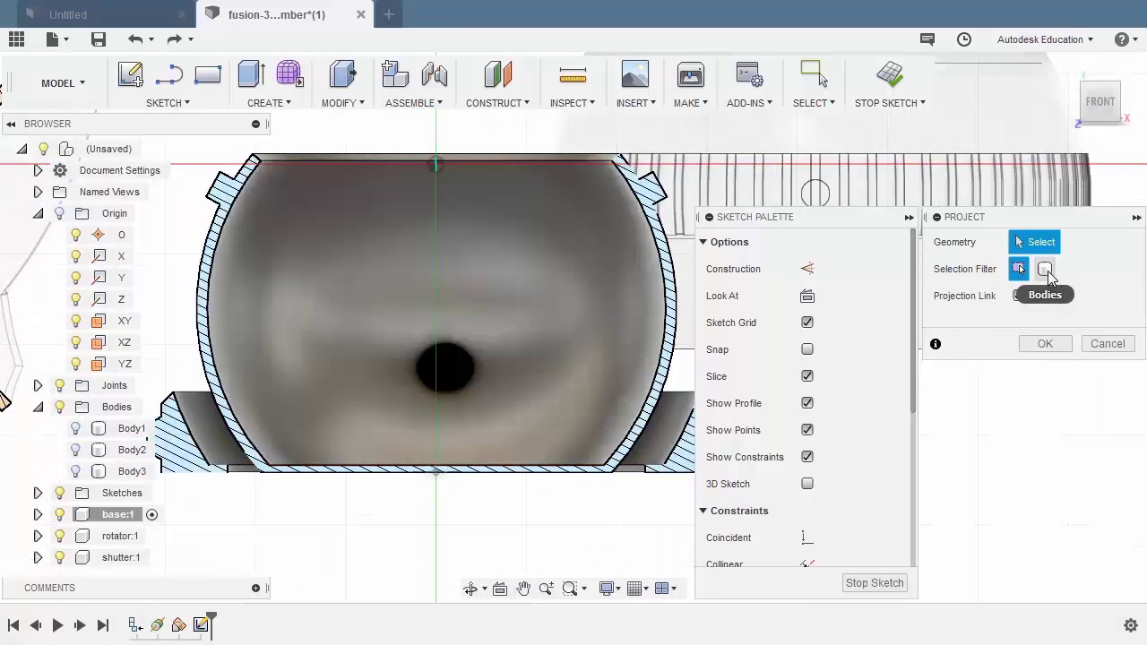
left_click(1045, 268)
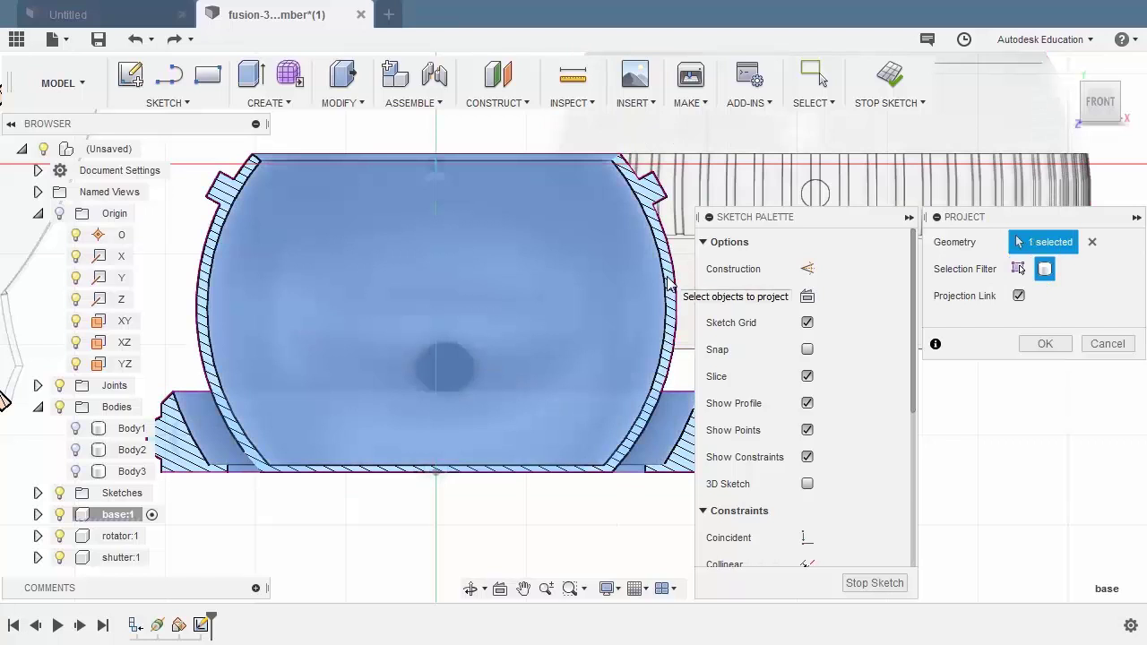
left_click(670, 285)
left_click(1045, 344)
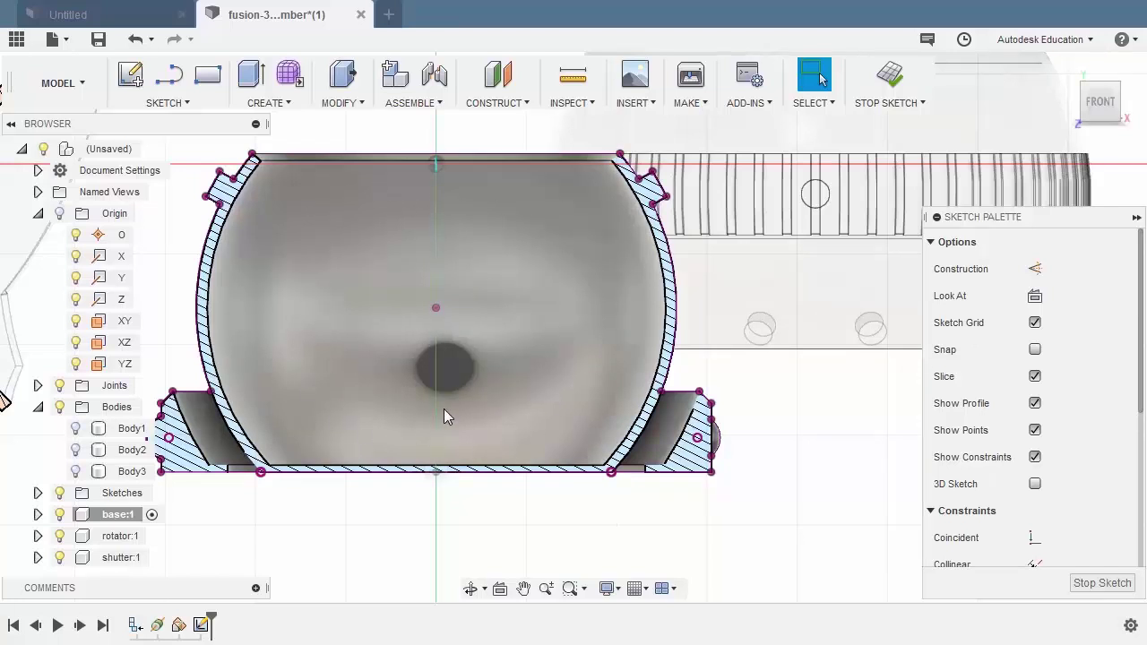
- Draw a horizontal line above the base's opening and convert it to a construction line
key("l")
scroll(440, 310, "down", 2)
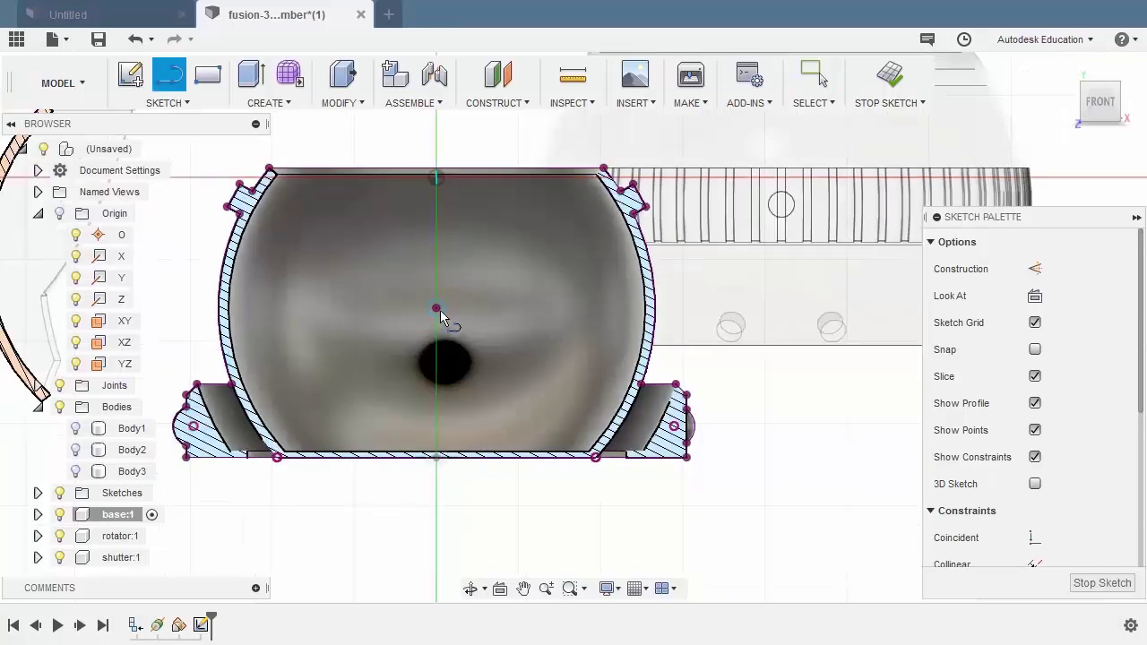
middle_click_drag(440, 310, 502, 362)
left_click(339, 195)
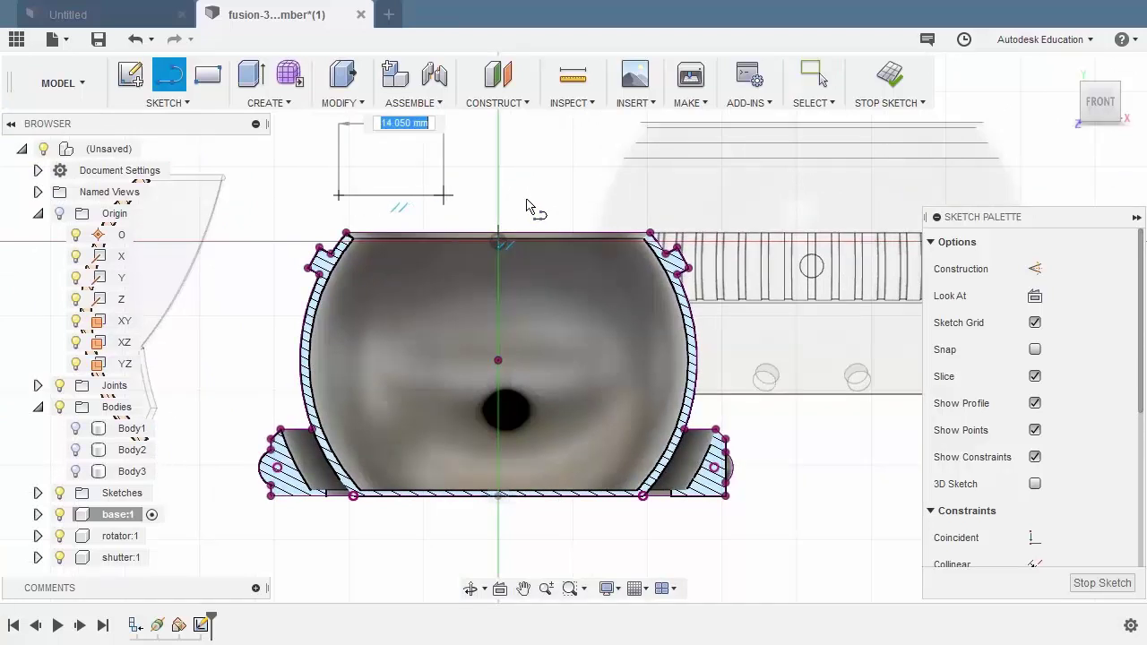
left_click(638, 194)
key("Escape")
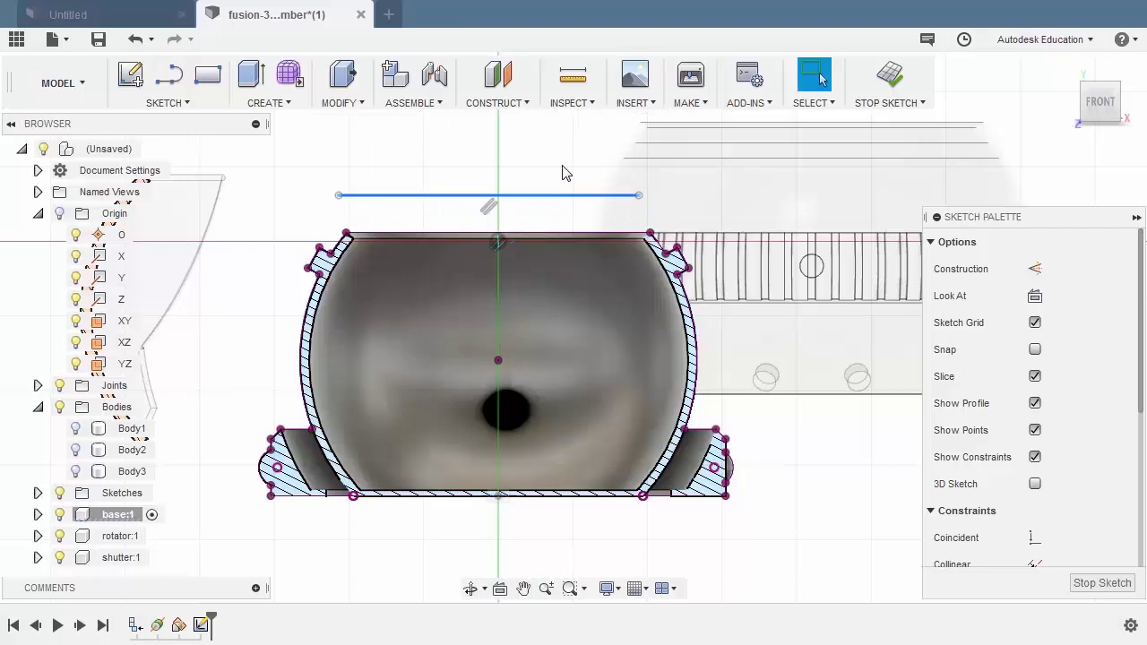
key("x")
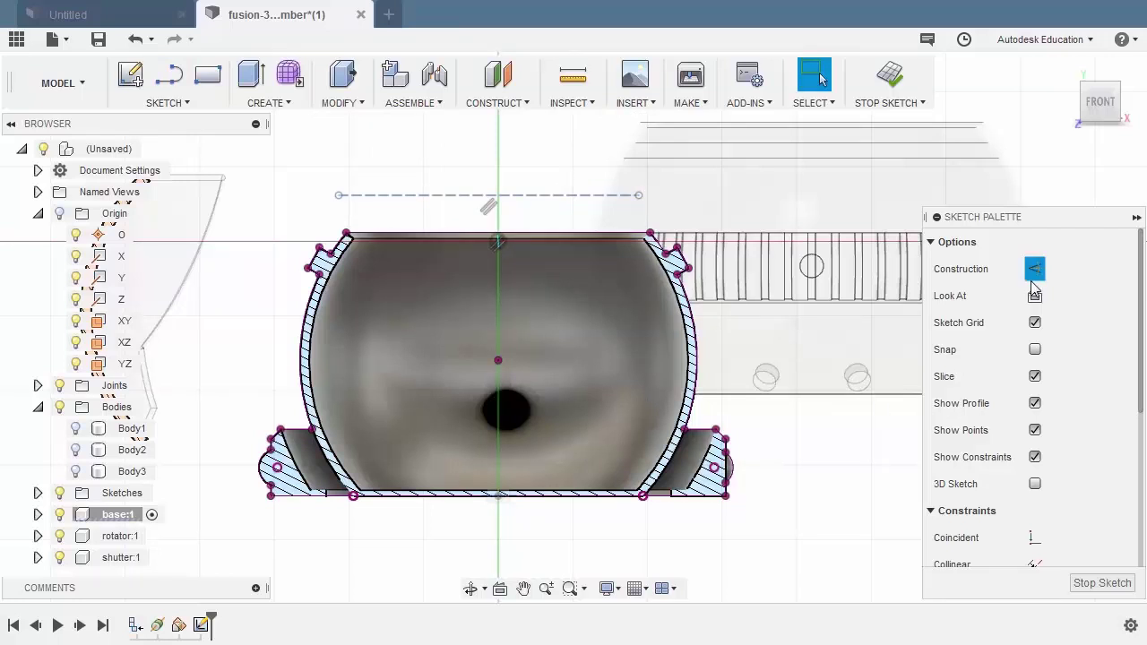
left_click(564, 160)
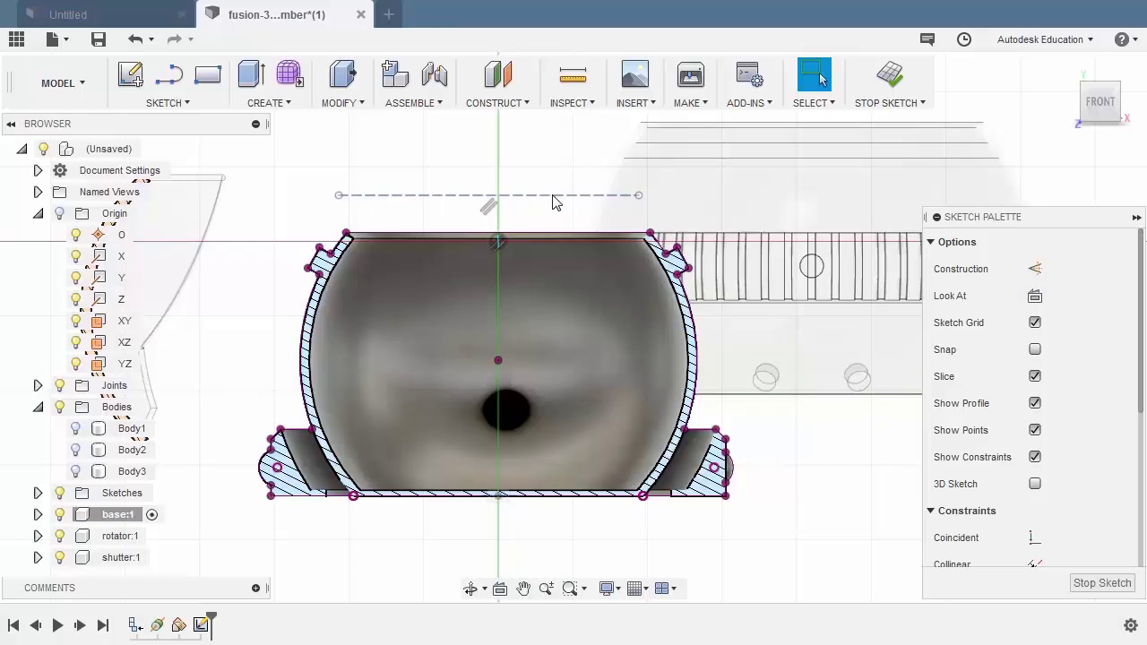
key("x")
- Constrain the construction line's midpoint to the projected sphere centre, stretch it to about 65 mm, and finish the sketch
left_click(499, 361)
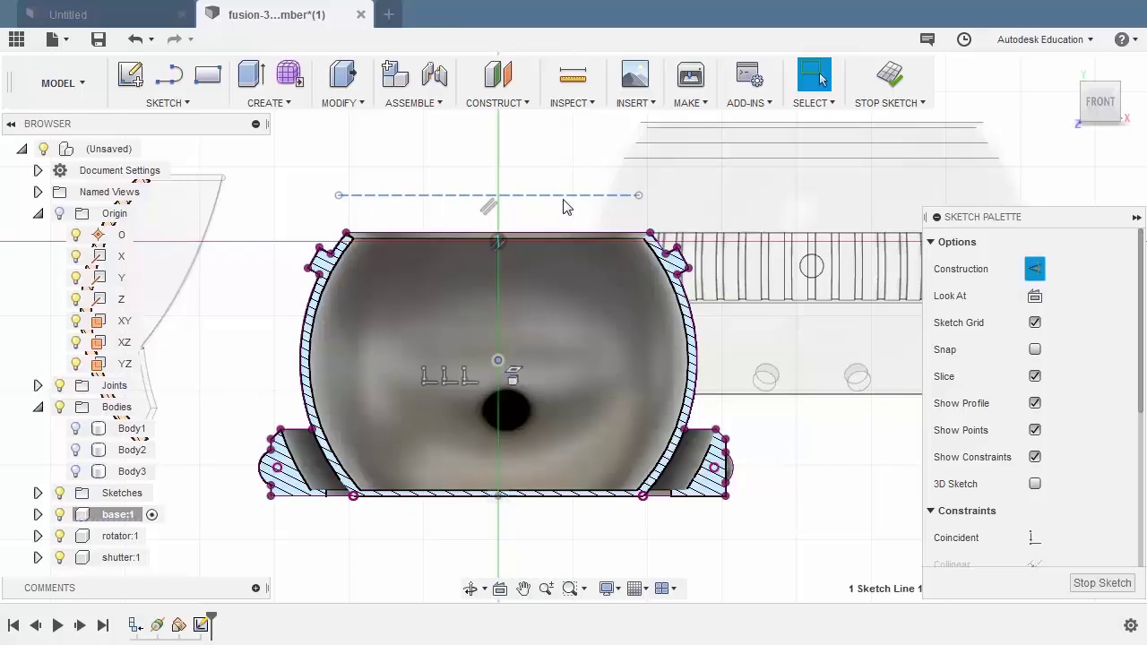
right_click(565, 157)
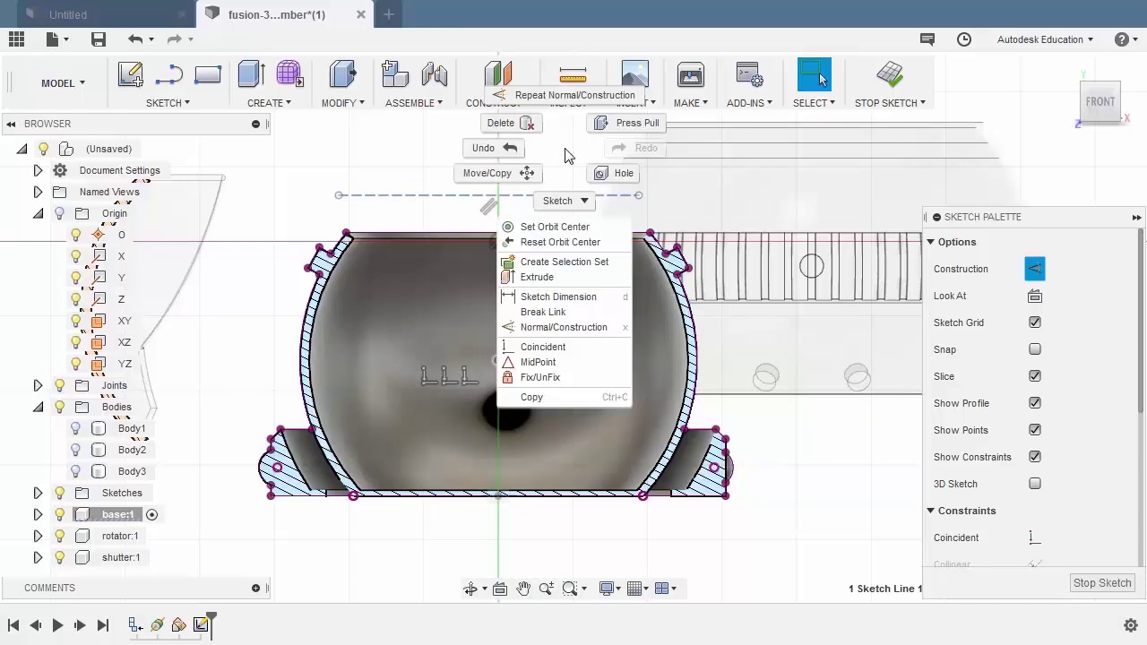
left_click(573, 362)
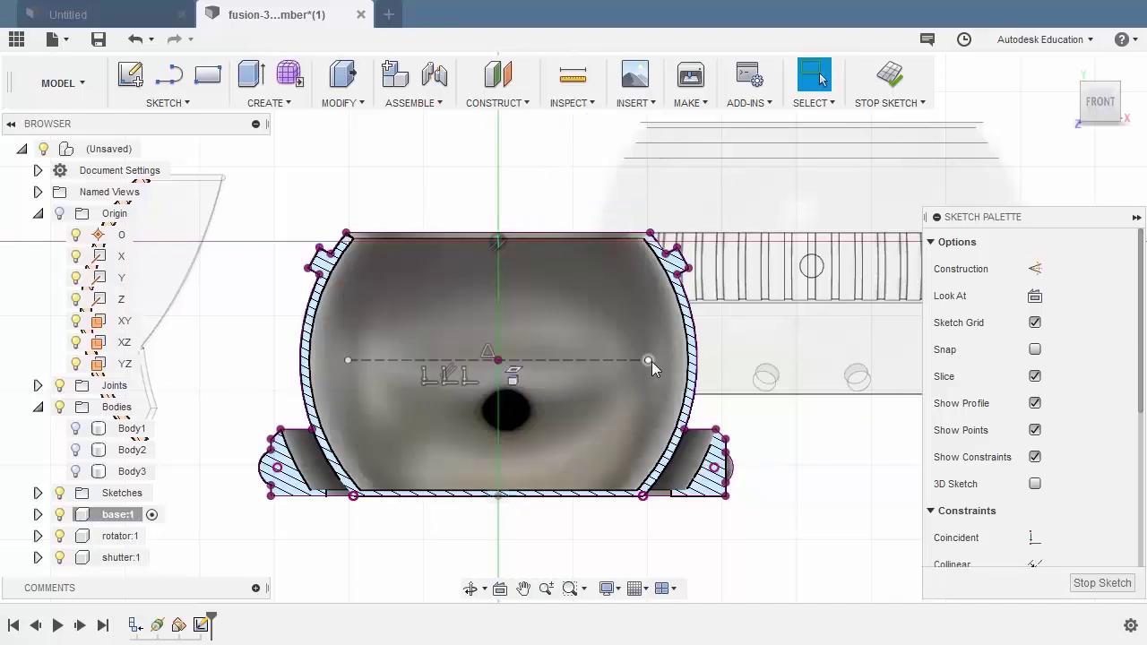
left_click_drag(648, 360, 741, 360)
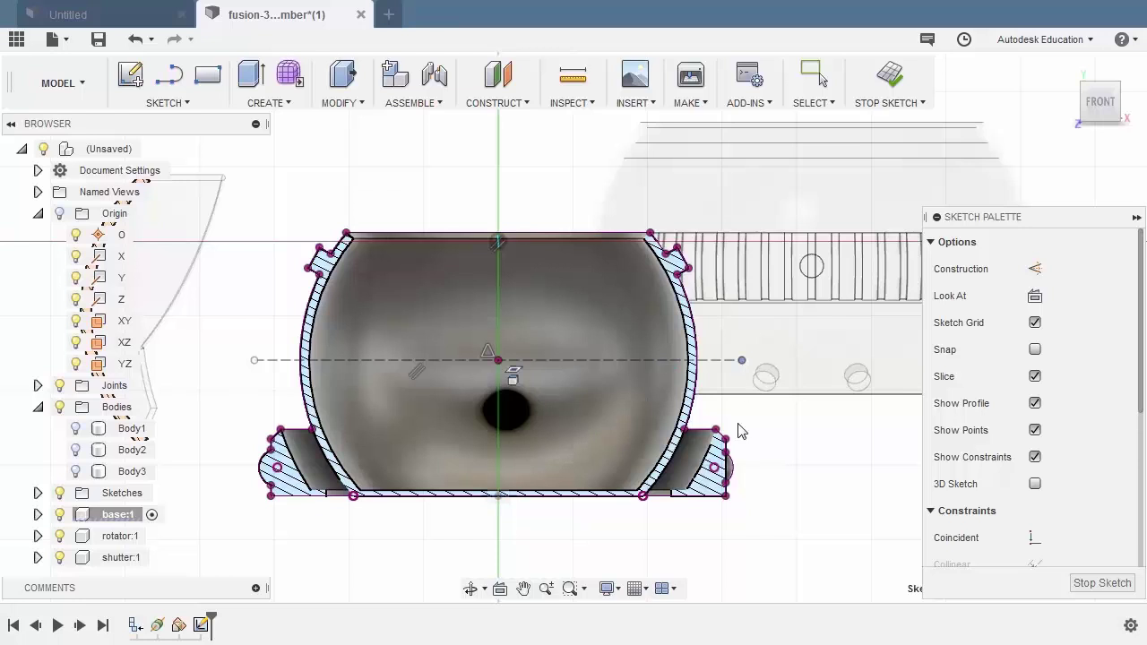
left_click(1091, 584)
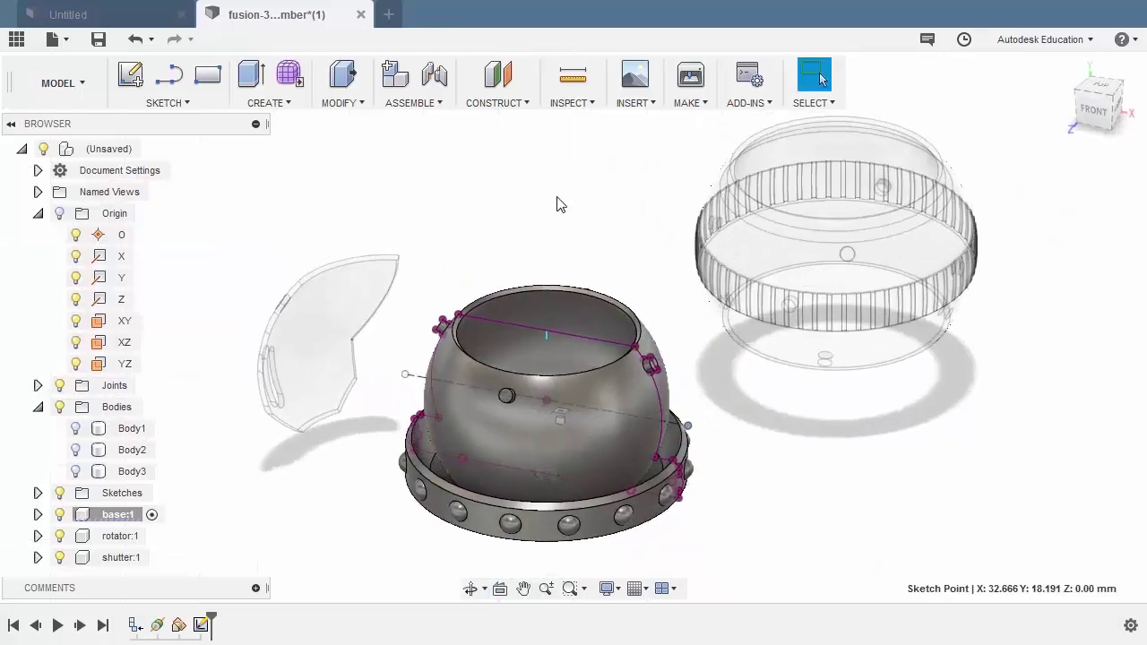
- Construct a plane at an angle of 90 degrees through the horizontal construction line in the base
left_click(505, 101)
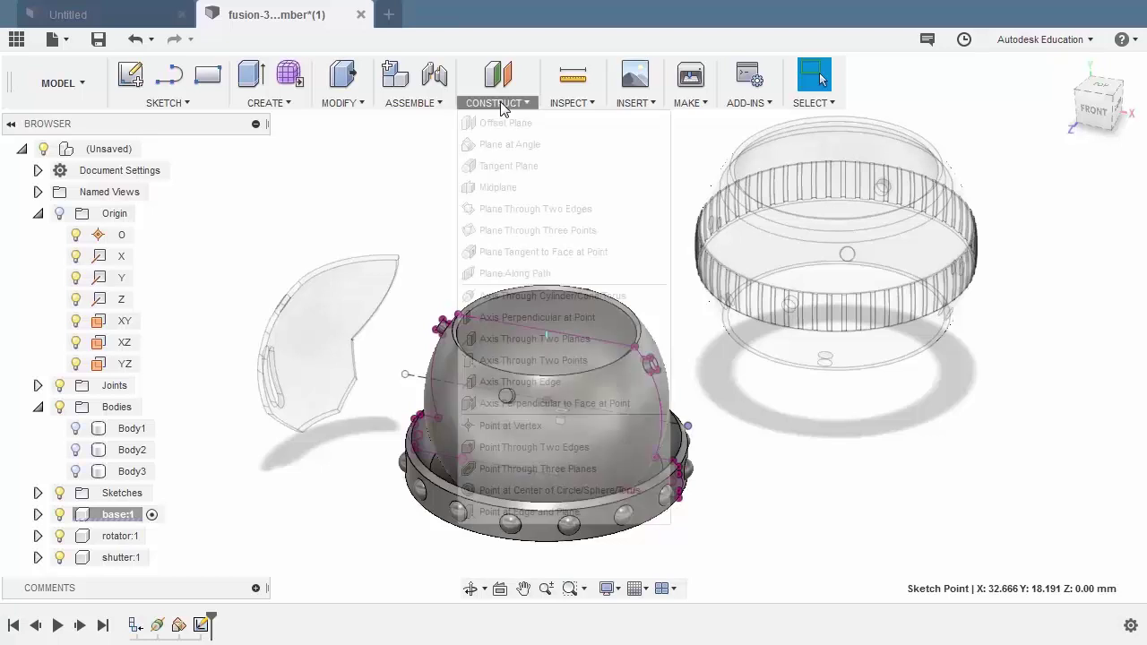
left_click(506, 147)
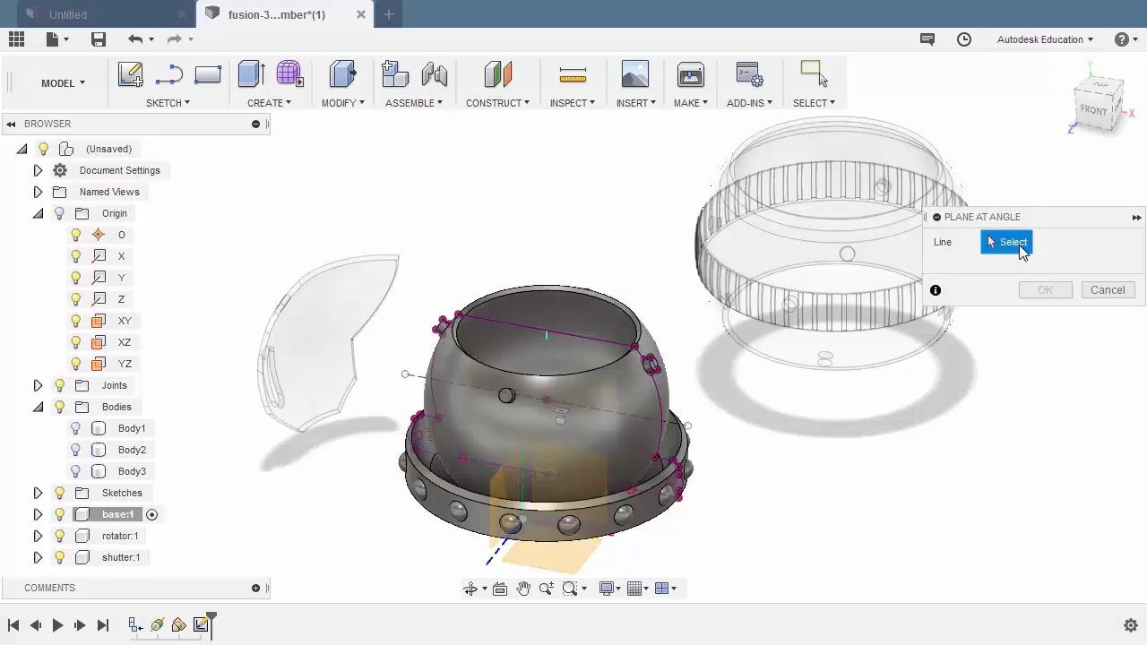
scroll(664, 436, "up", 5)
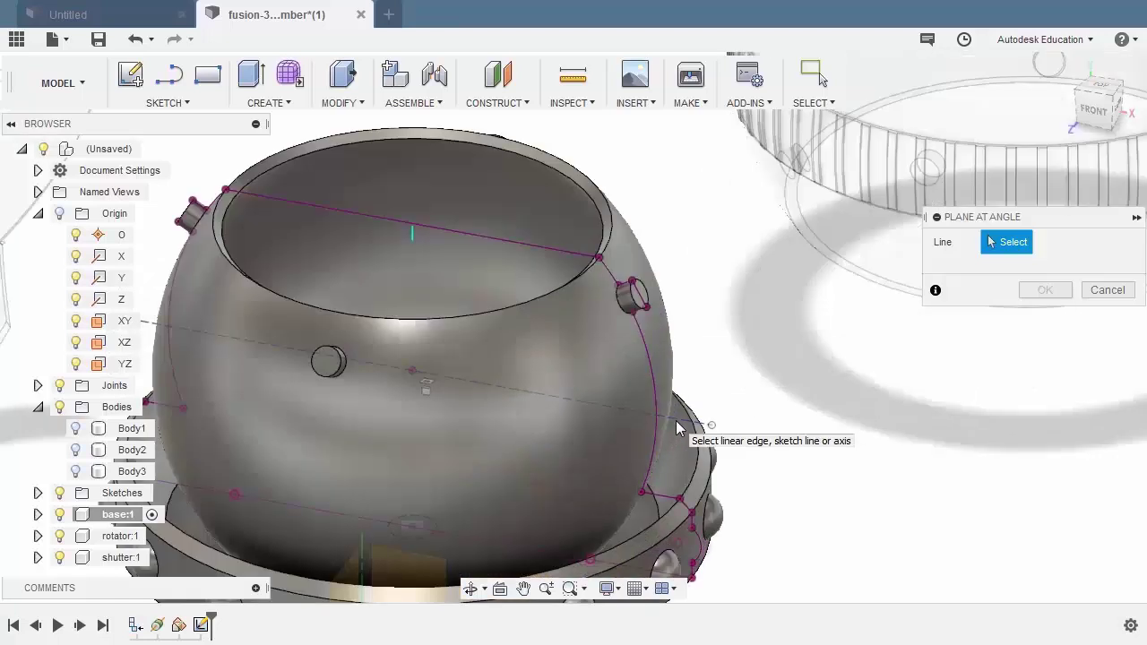
left_click(676, 421)
scroll(671, 343, "down", 5)
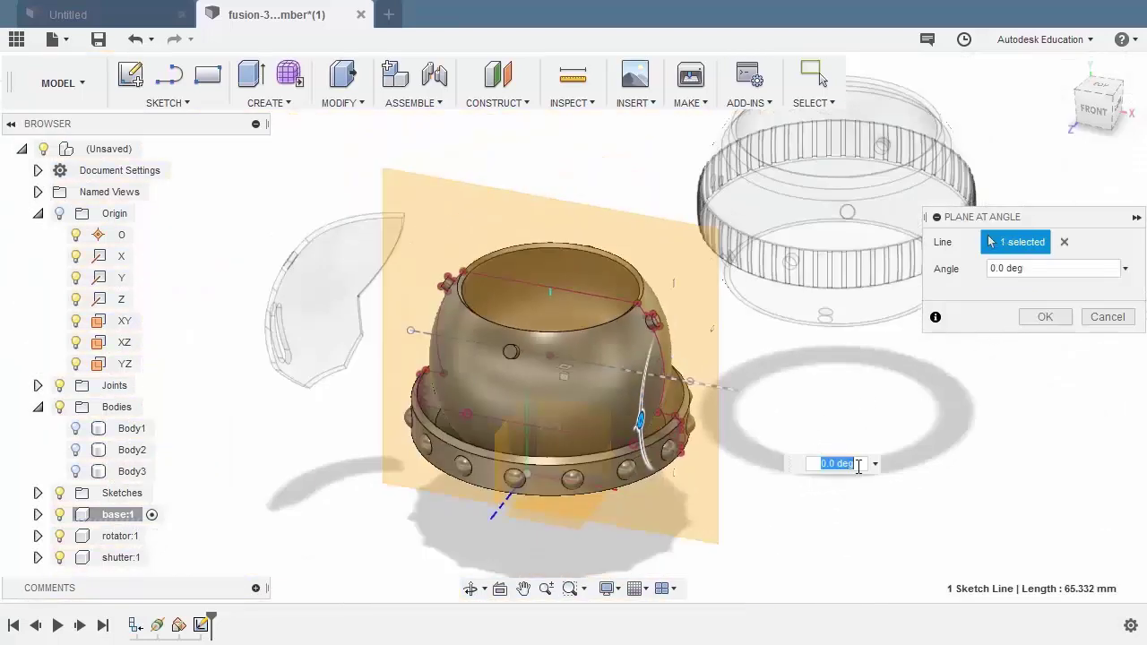
type("90")
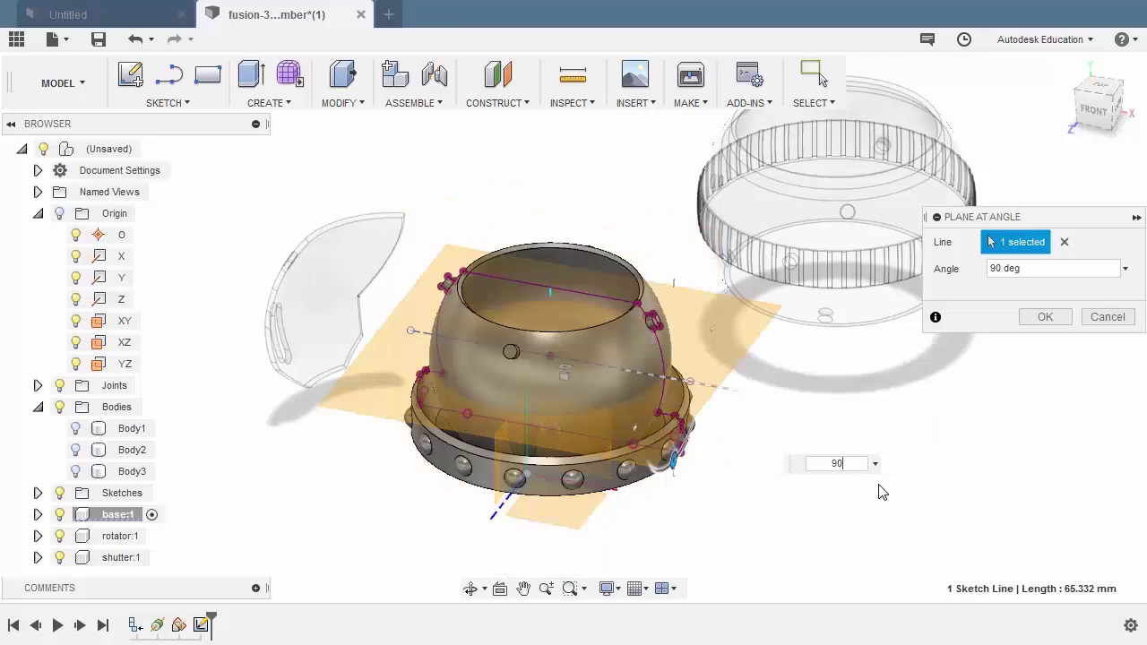
left_click(1040, 321)
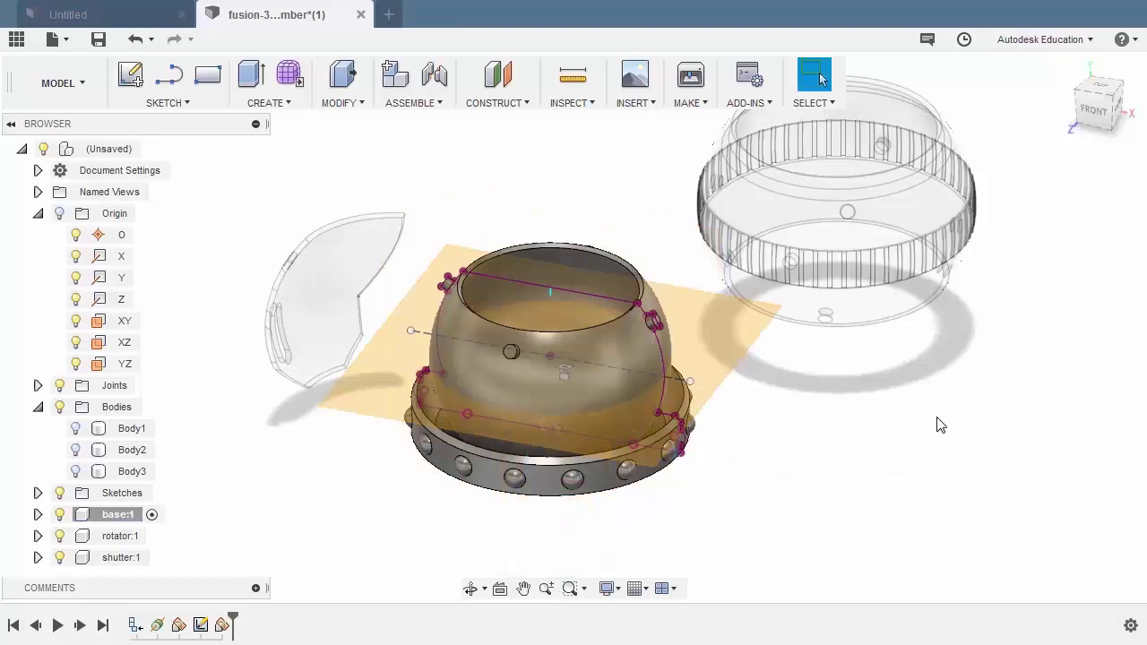
- Sketch a 5 mm diameter circle on the new horizontal plane, centred on the base's centre point
left_click(715, 333)
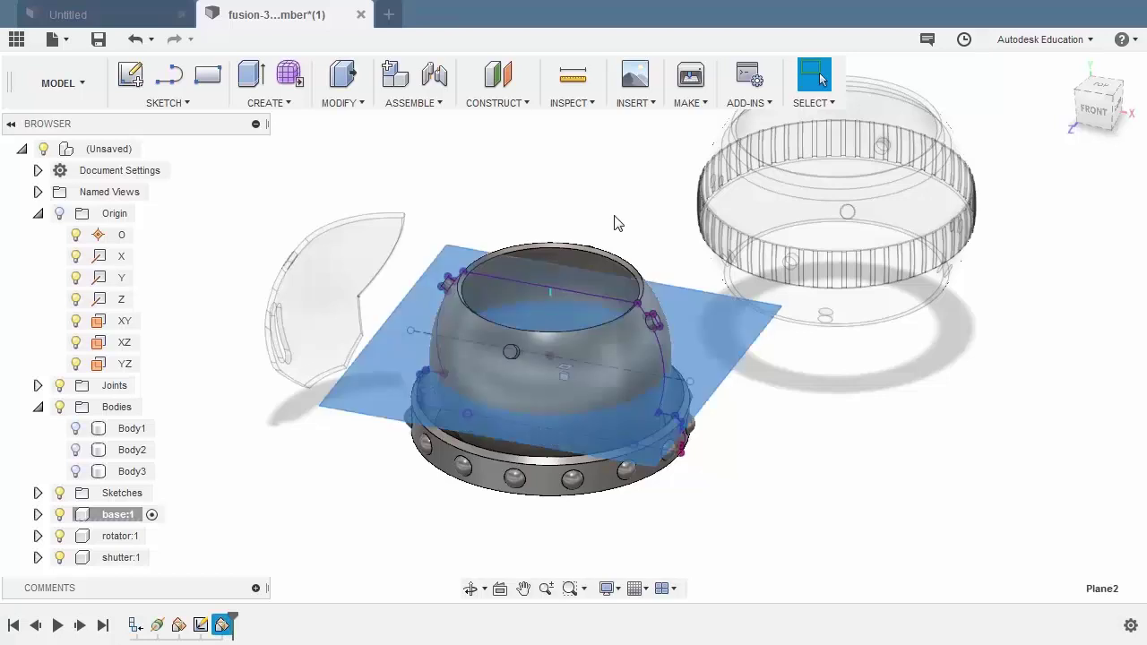
key("c")
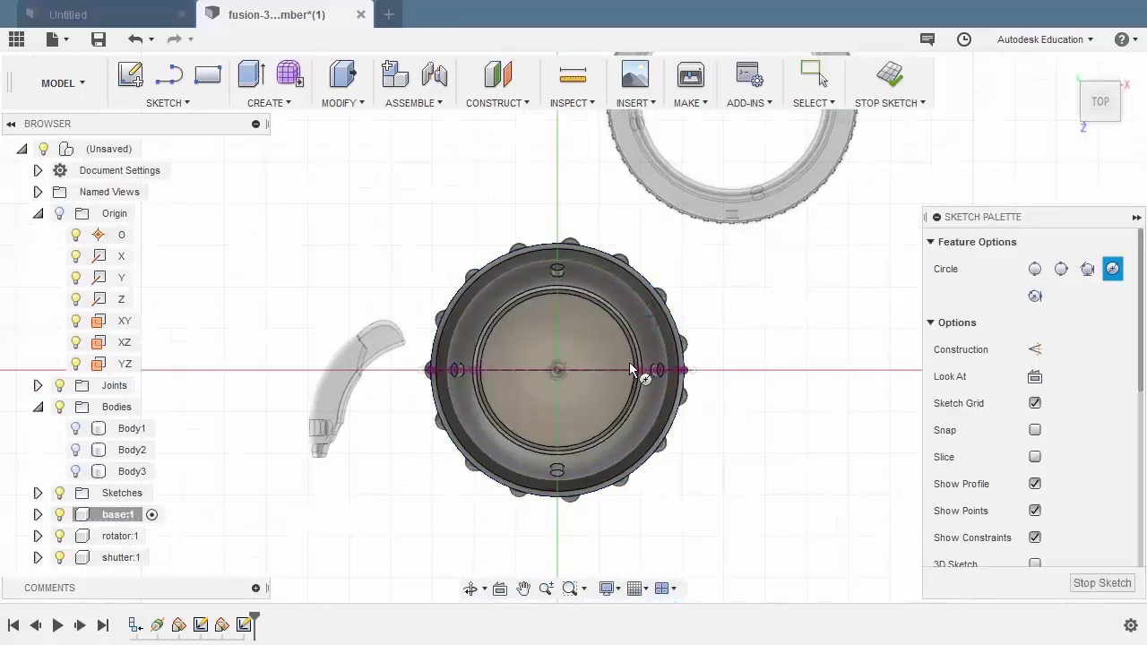
scroll(620, 367, "up", 3)
middle_click_drag(484, 383, 685, 343)
left_click(678, 323)
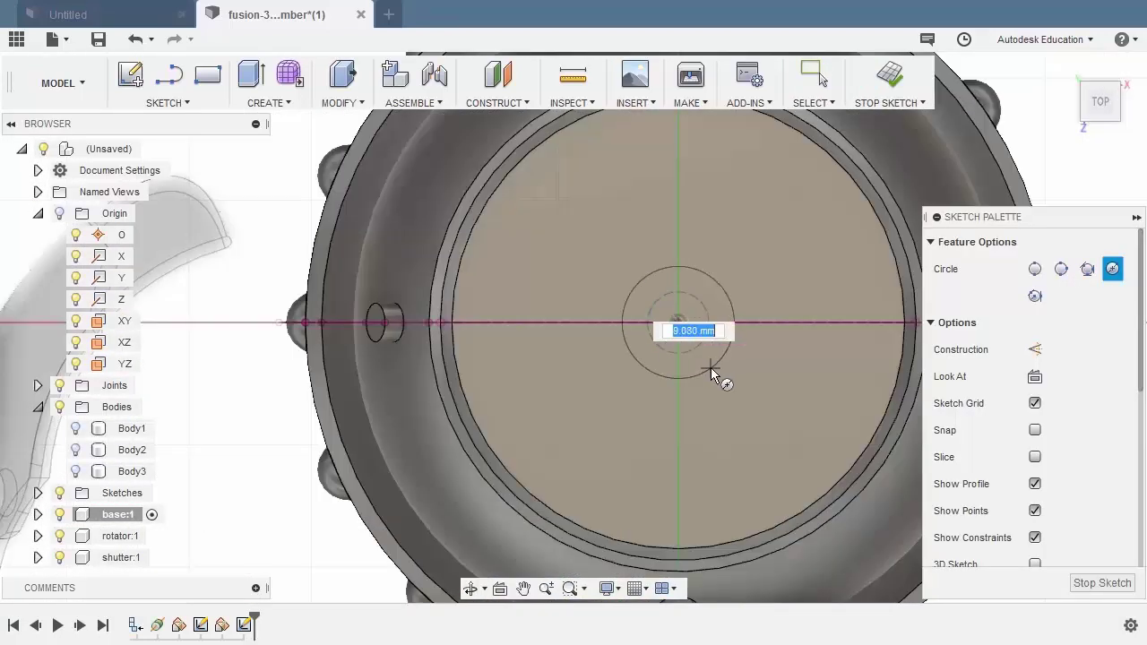
type("5")
key("Tab")
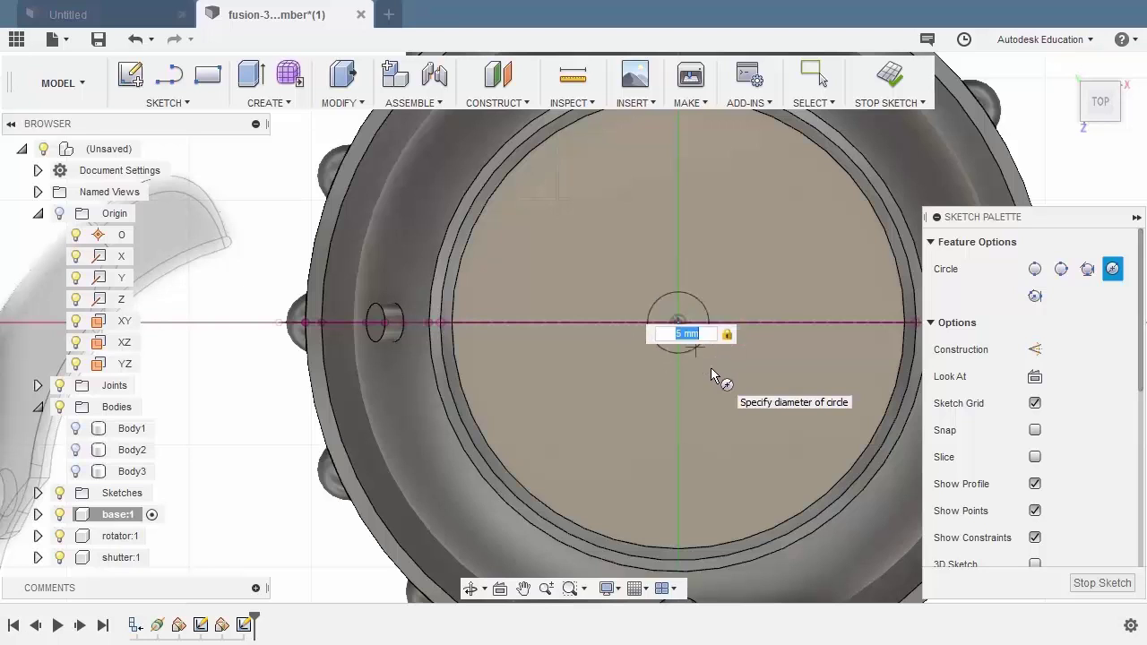
key("Return")
- Convert the 5 mm circle to construction geometry, return to the home view and finish the sketch
left_click(706, 317)
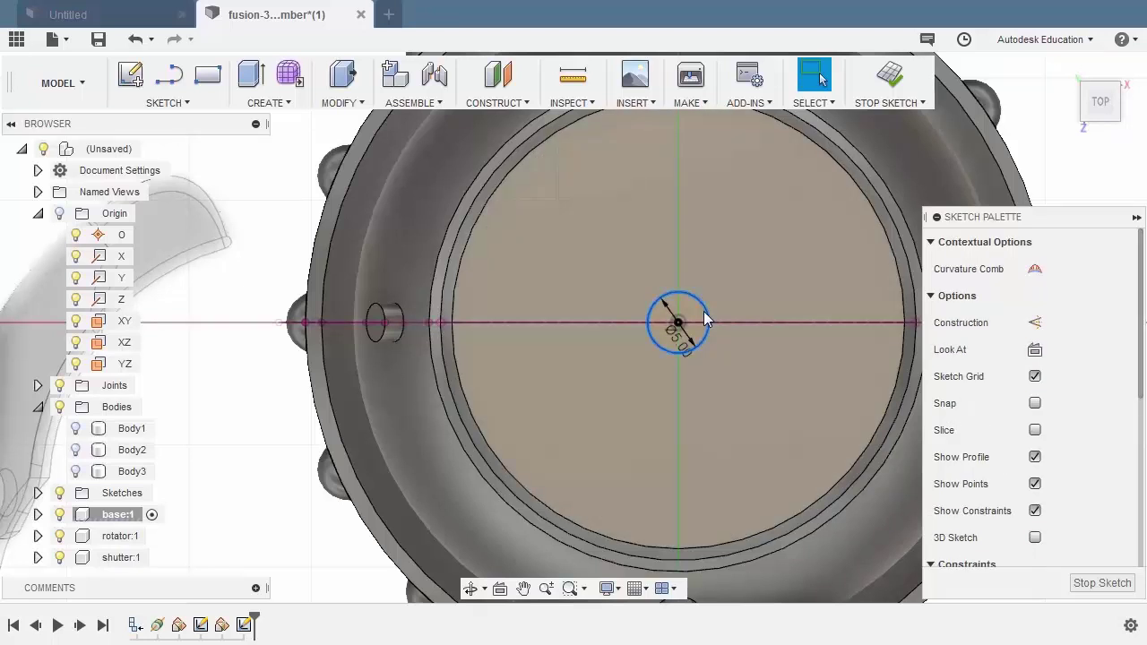
left_click(1035, 323)
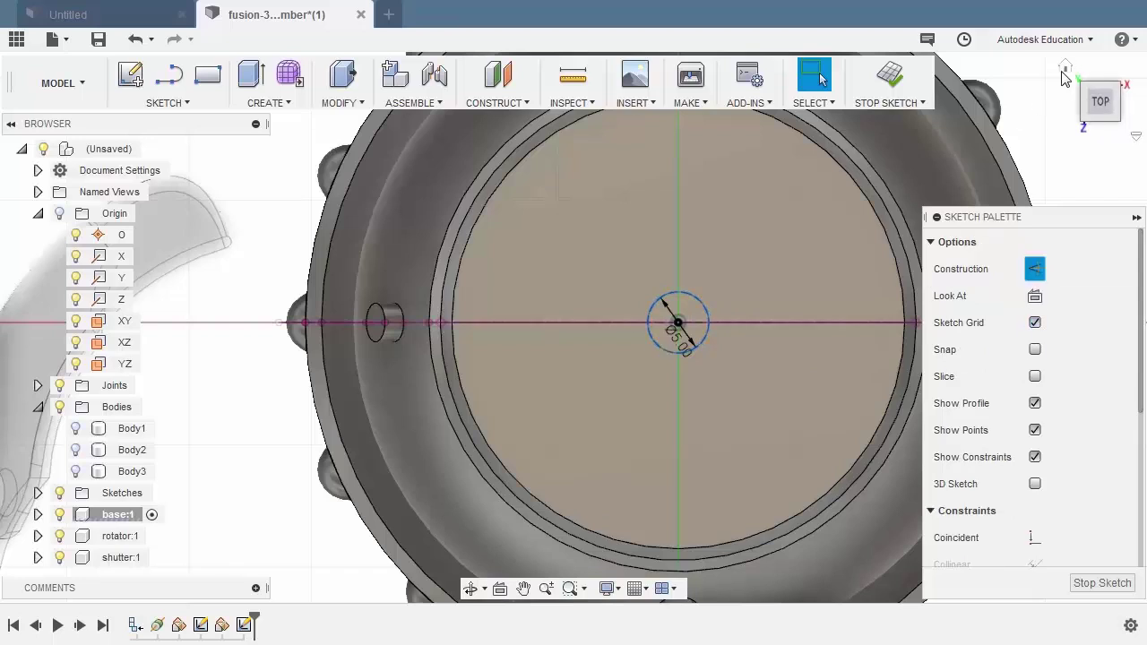
left_click(1066, 66)
left_click(1102, 582)
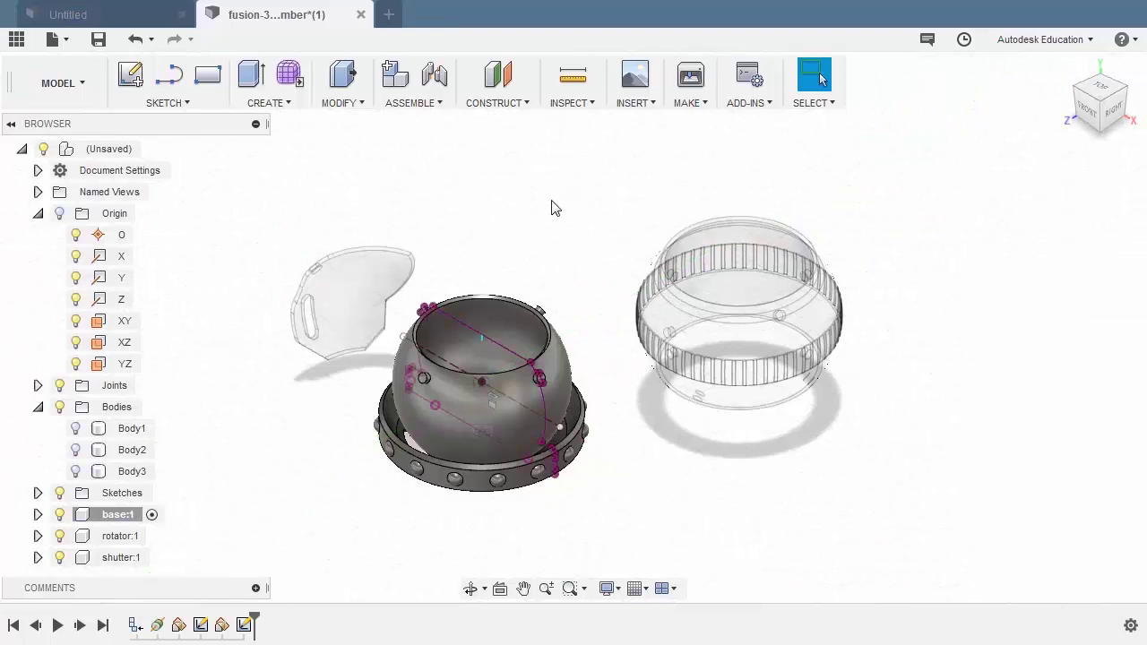
- Locate the sketch containing the base's projected outline in the browser and hide it
left_click(510, 358)
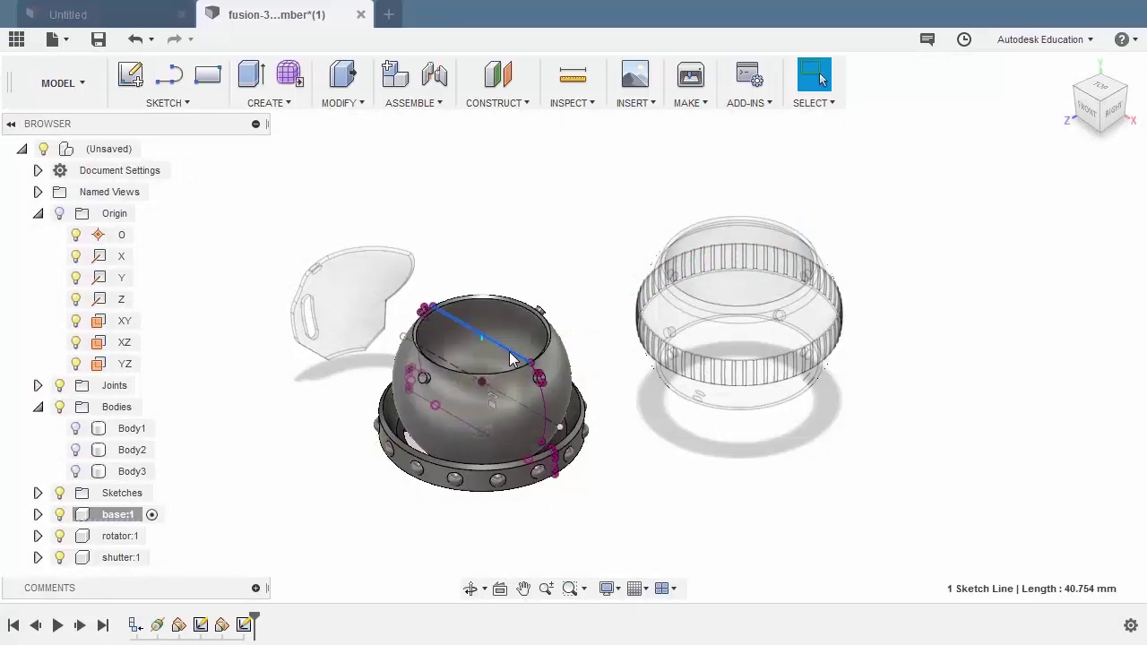
right_click(512, 199)
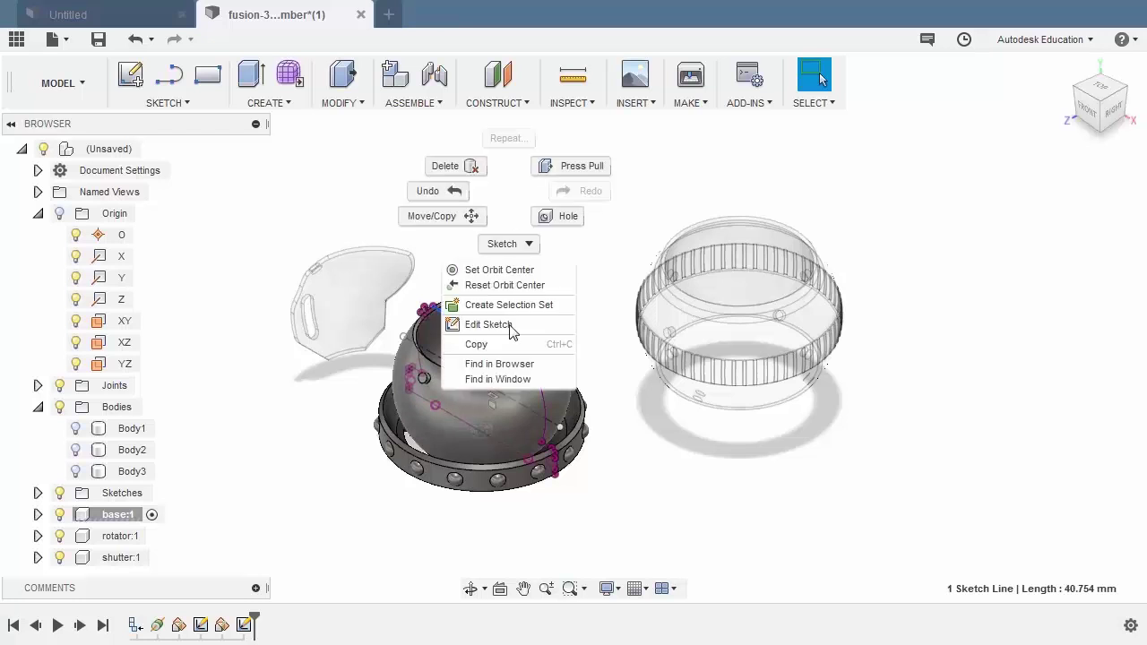
left_click(503, 364)
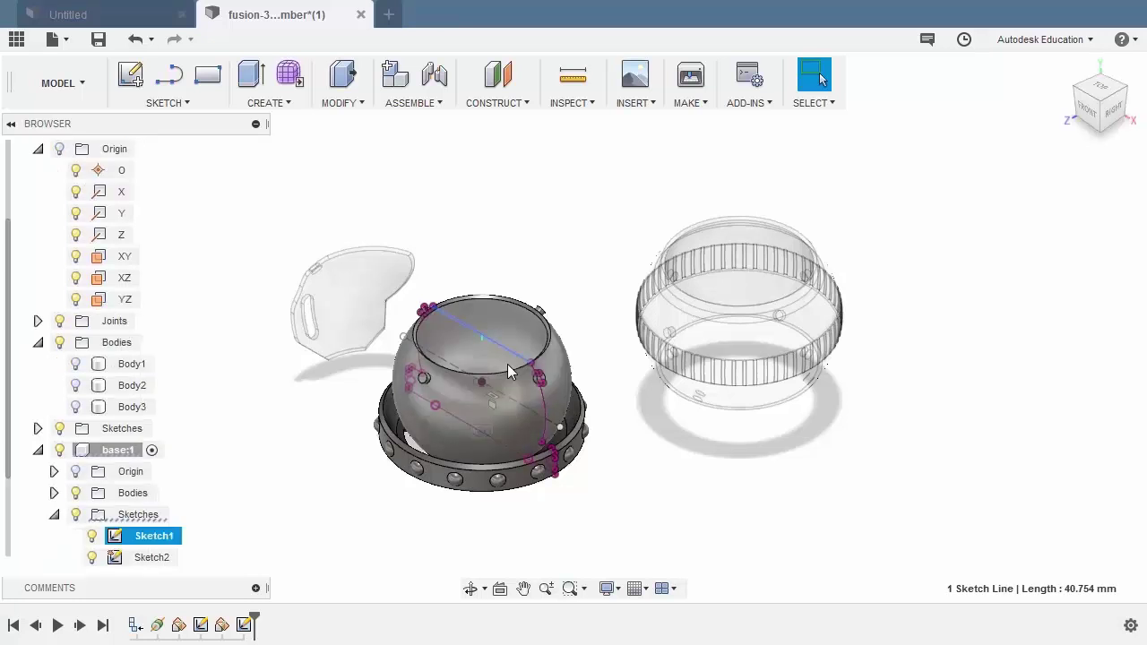
left_click(92, 537)
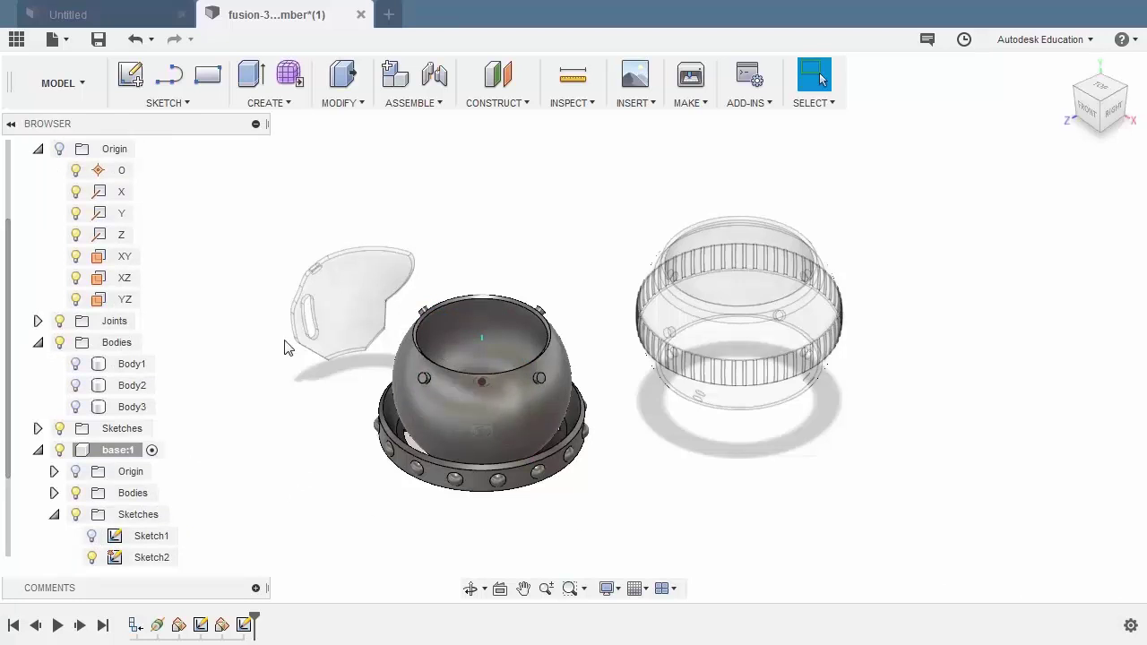
- Activate the rotator component and construct an axis through the conical face of its upper rim
scroll(117, 349, "down", 3)
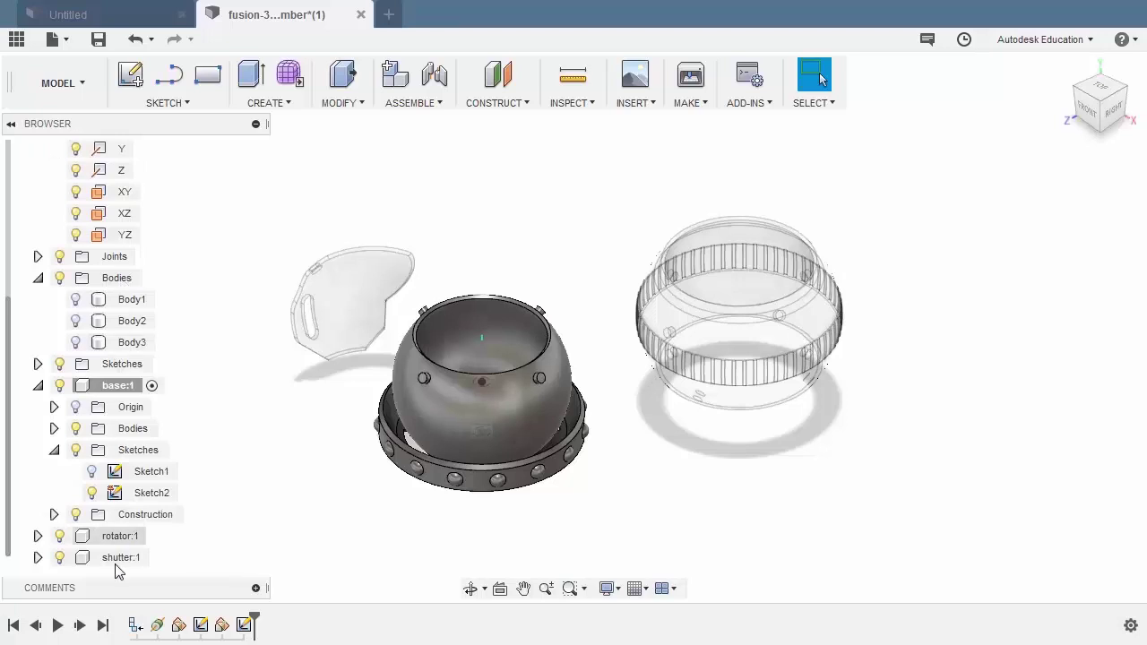
left_click(157, 538)
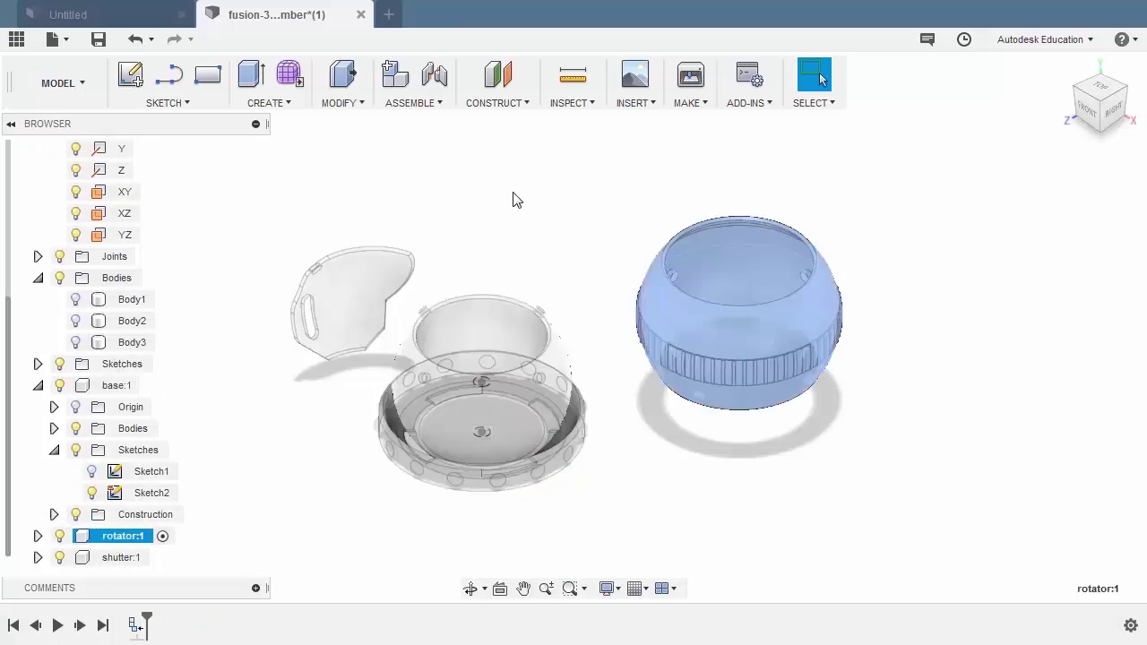
left_click(502, 103)
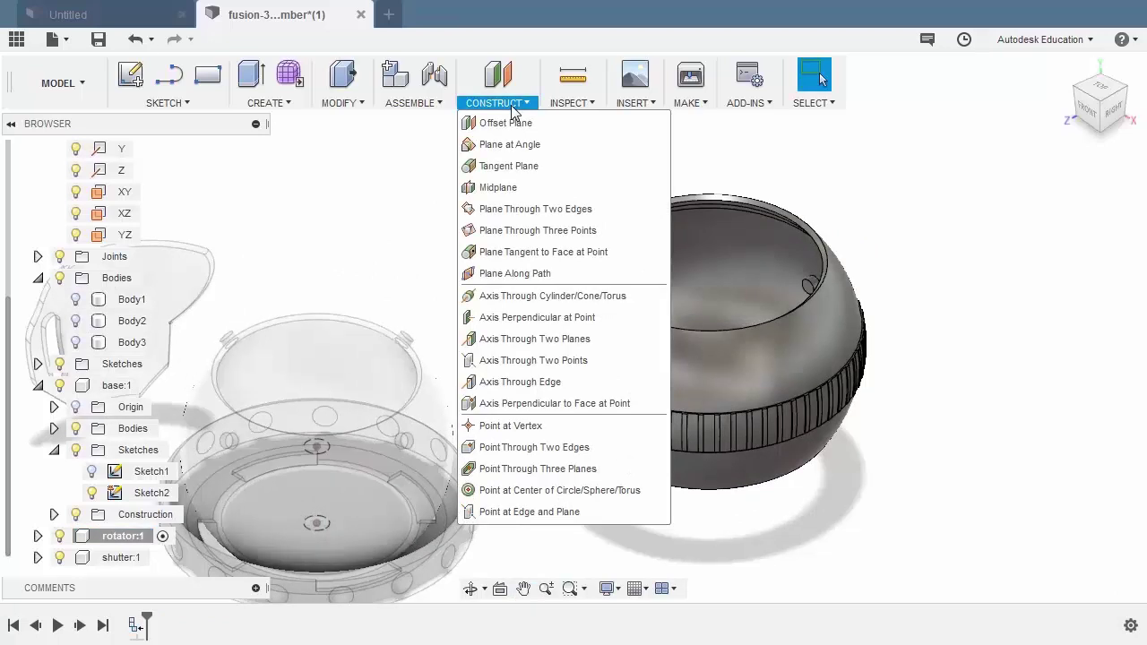
left_click(556, 300)
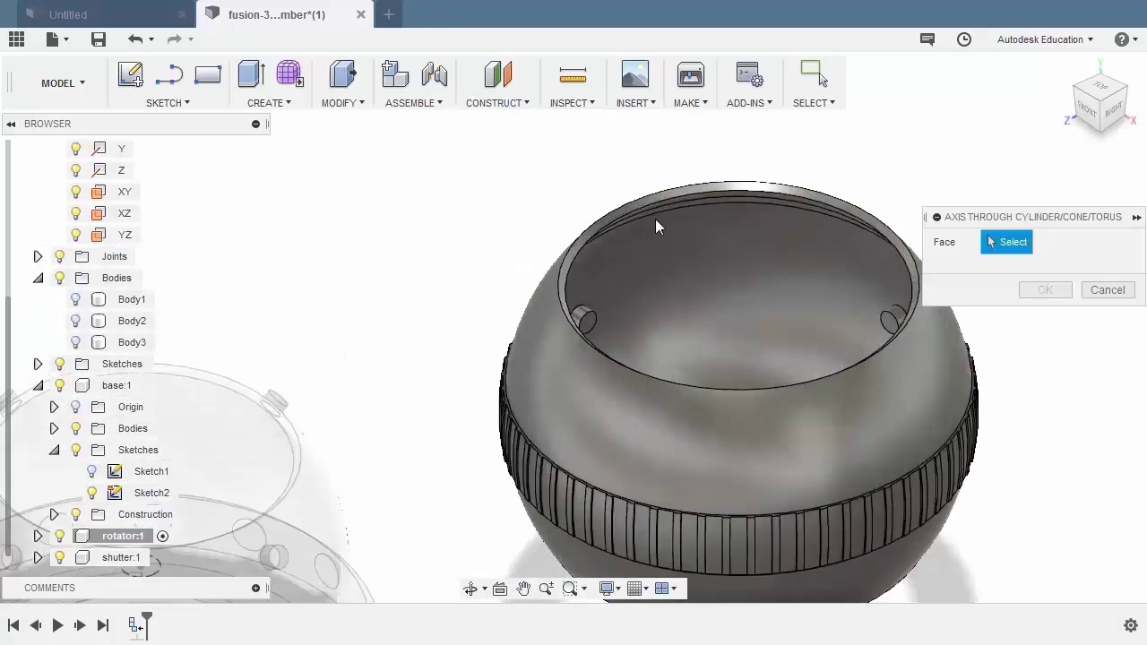
scroll(655, 226, "up", 5)
left_click(699, 197)
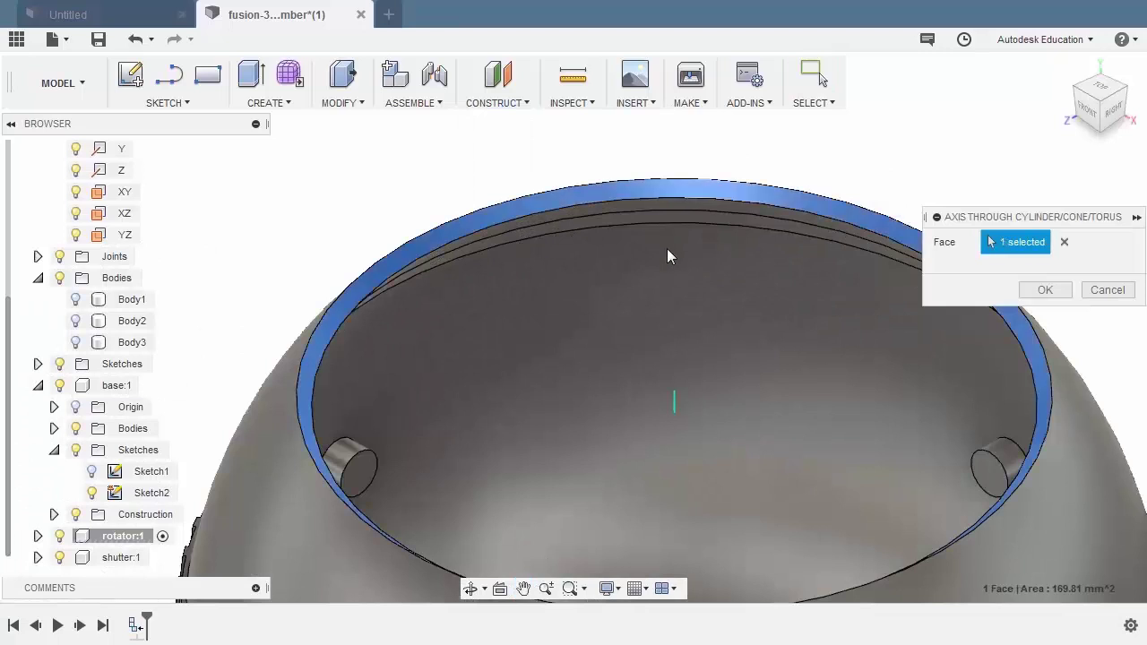
scroll(670, 248, "down", 5)
left_click(1044, 290)
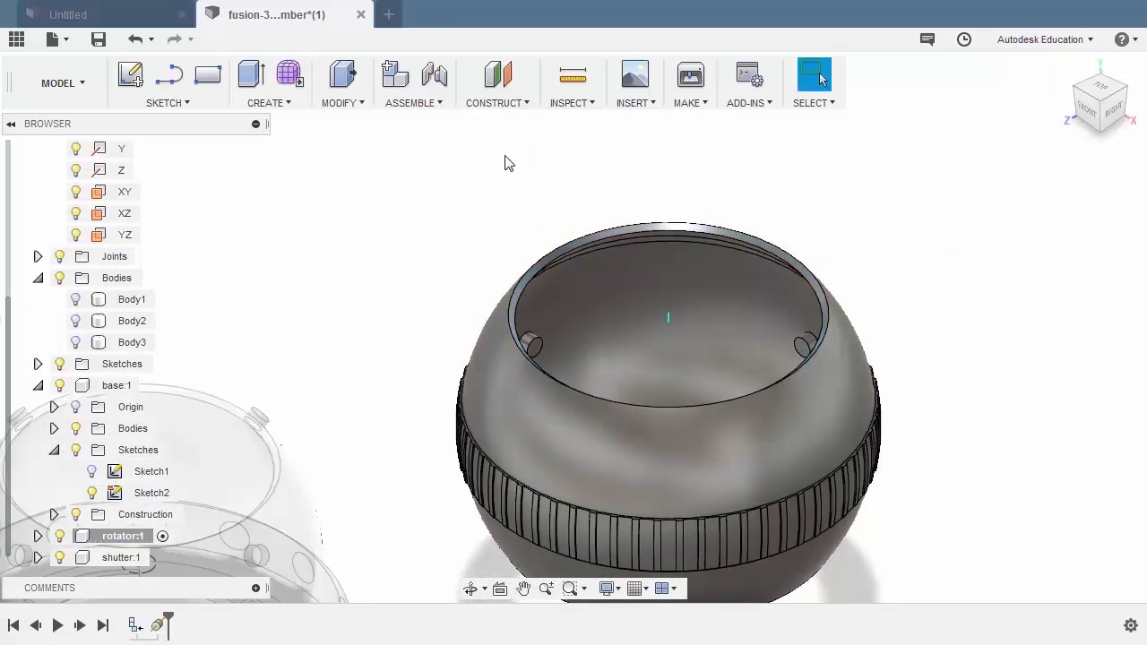
- Construct a plane at an angle of 0 degrees through the rotator's vertical axis
left_click(512, 106)
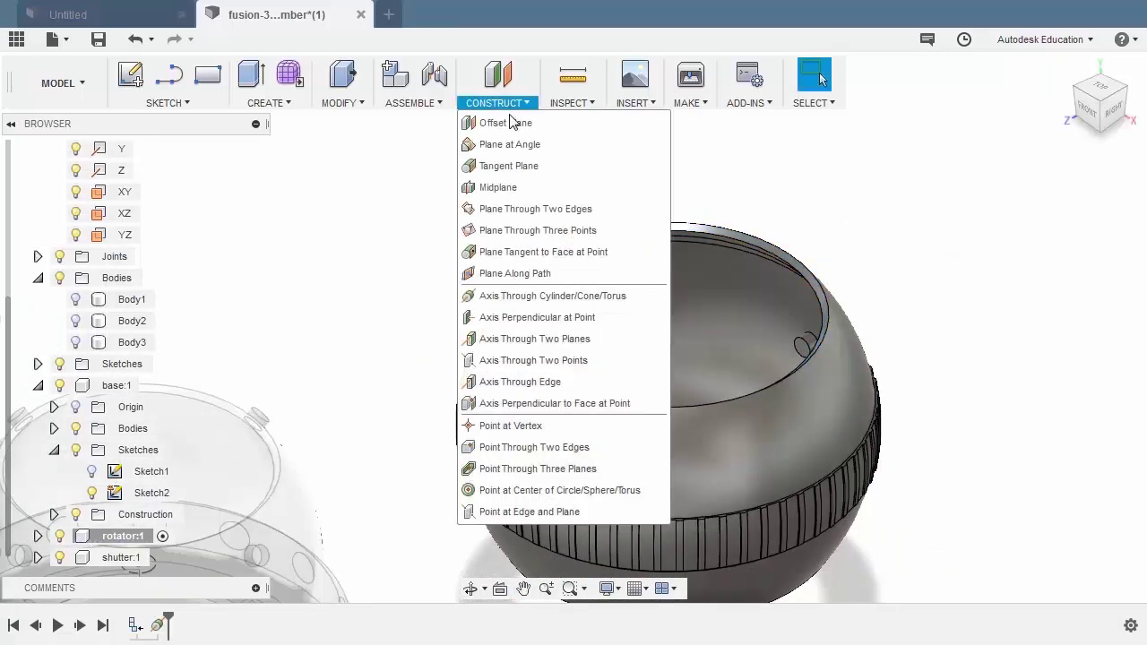
left_click(510, 145)
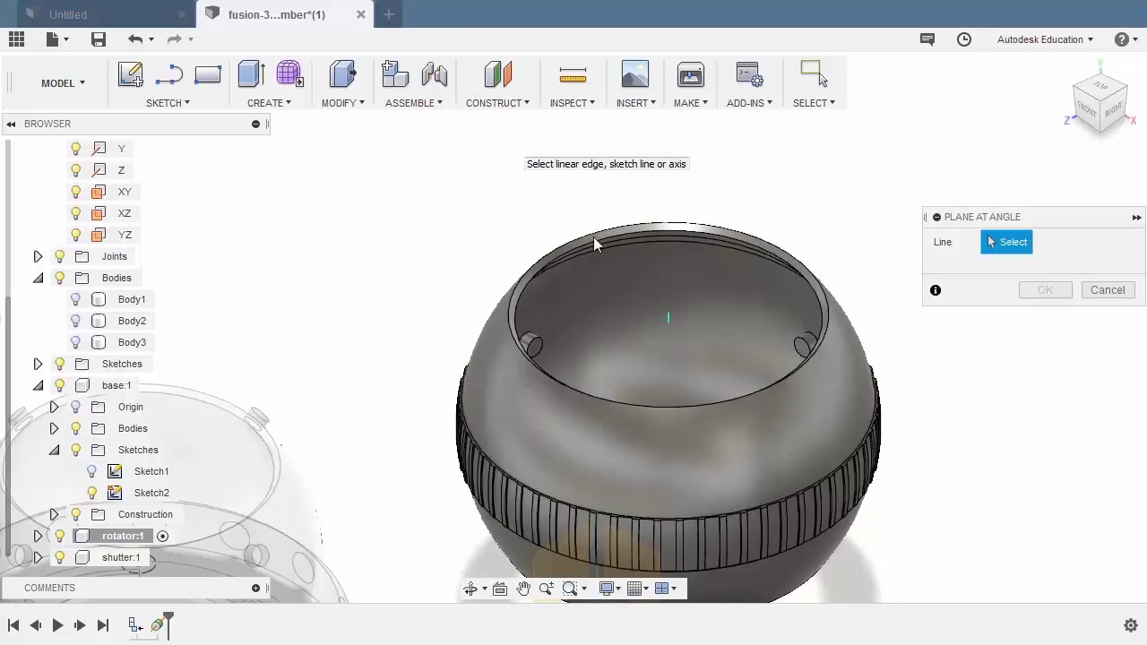
scroll(691, 352, "up", 5)
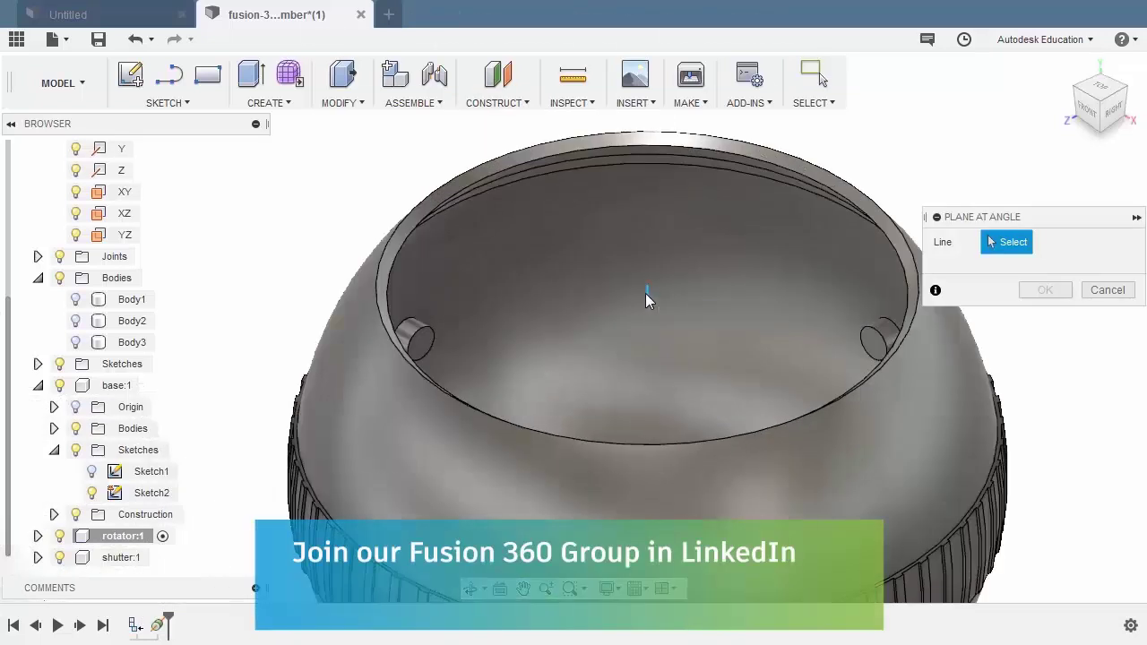
left_click(647, 293)
scroll(647, 293, "down", 3)
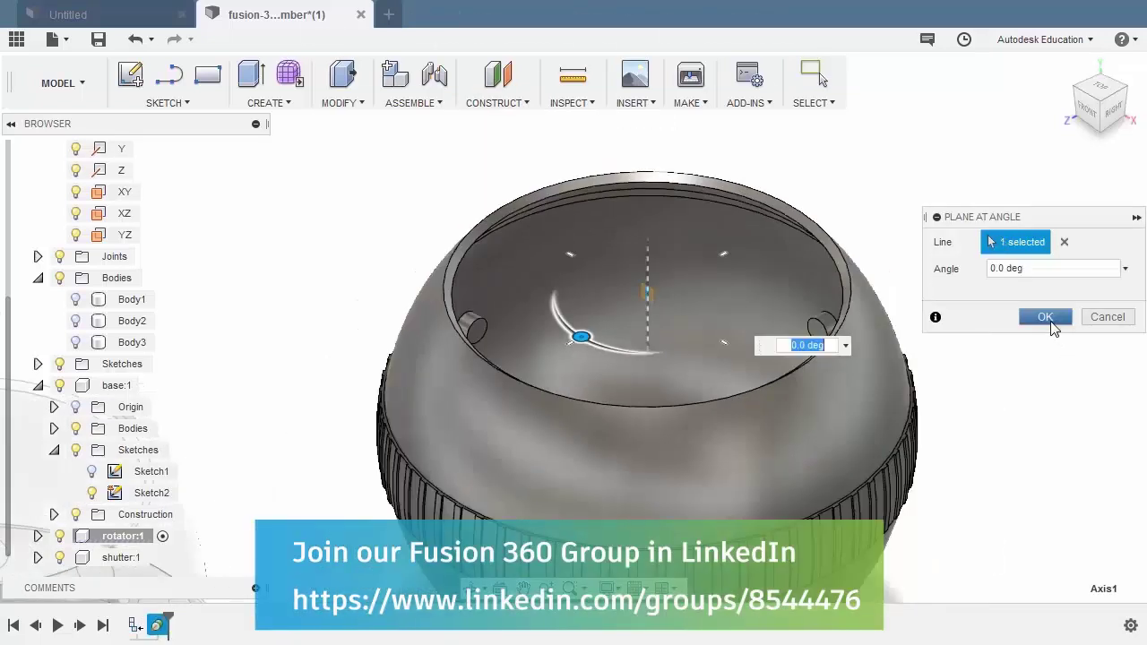
left_click(1044, 316)
- Start a sketch on the rotator's new vertical plane and slice the body at the sketch plane
scroll(650, 292, "up", 10)
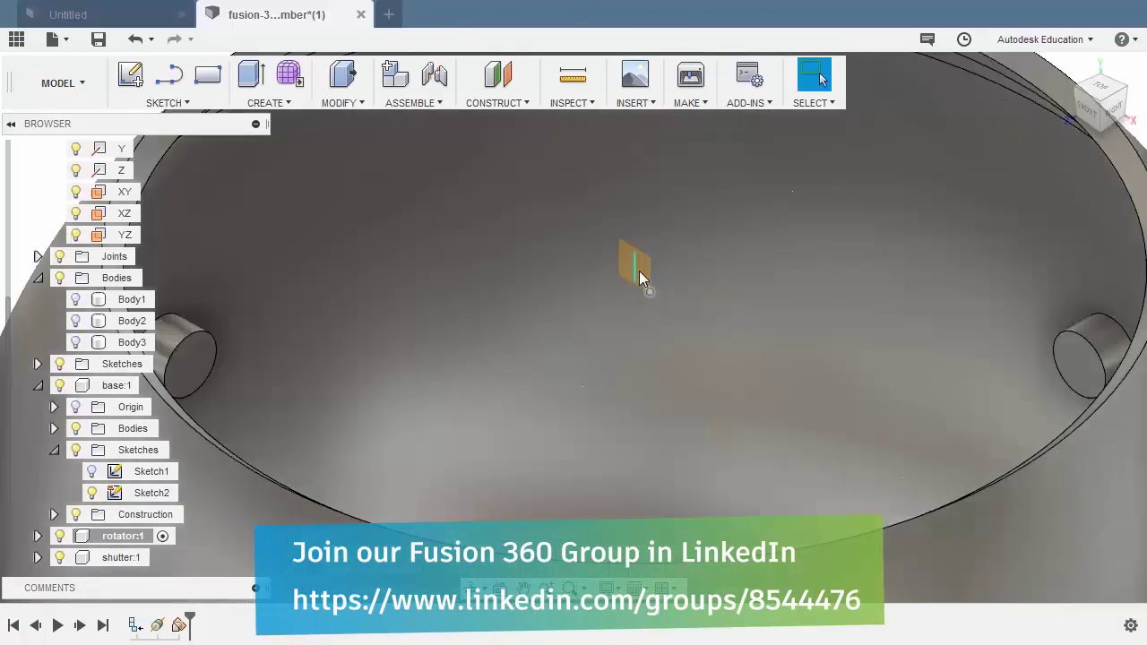
left_click(642, 276)
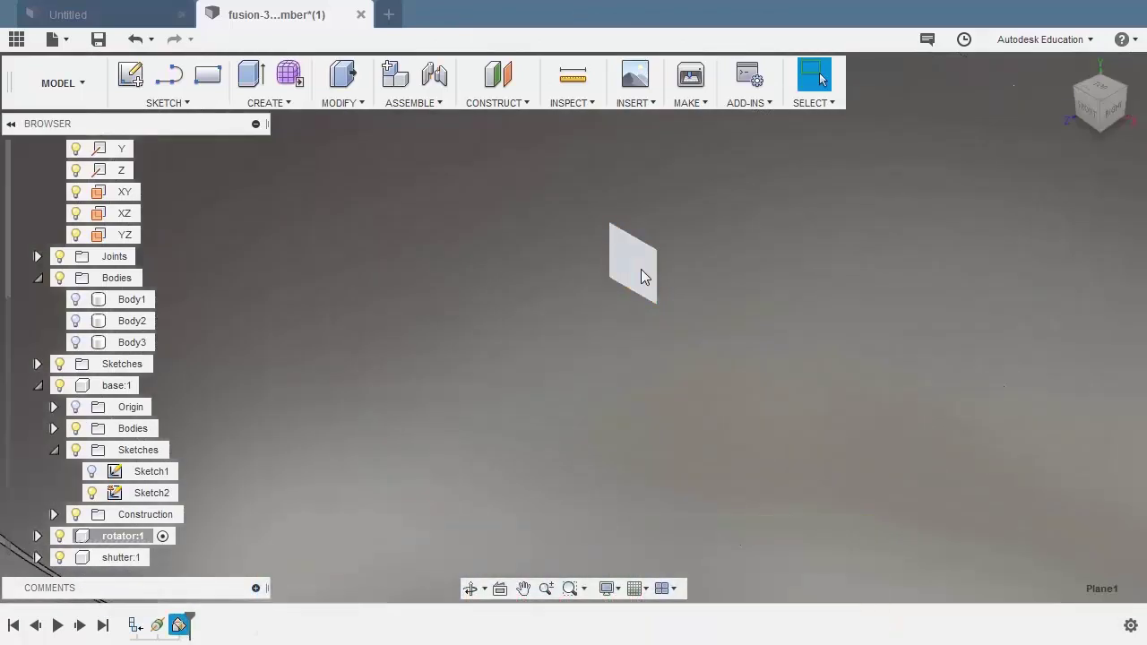
key("l")
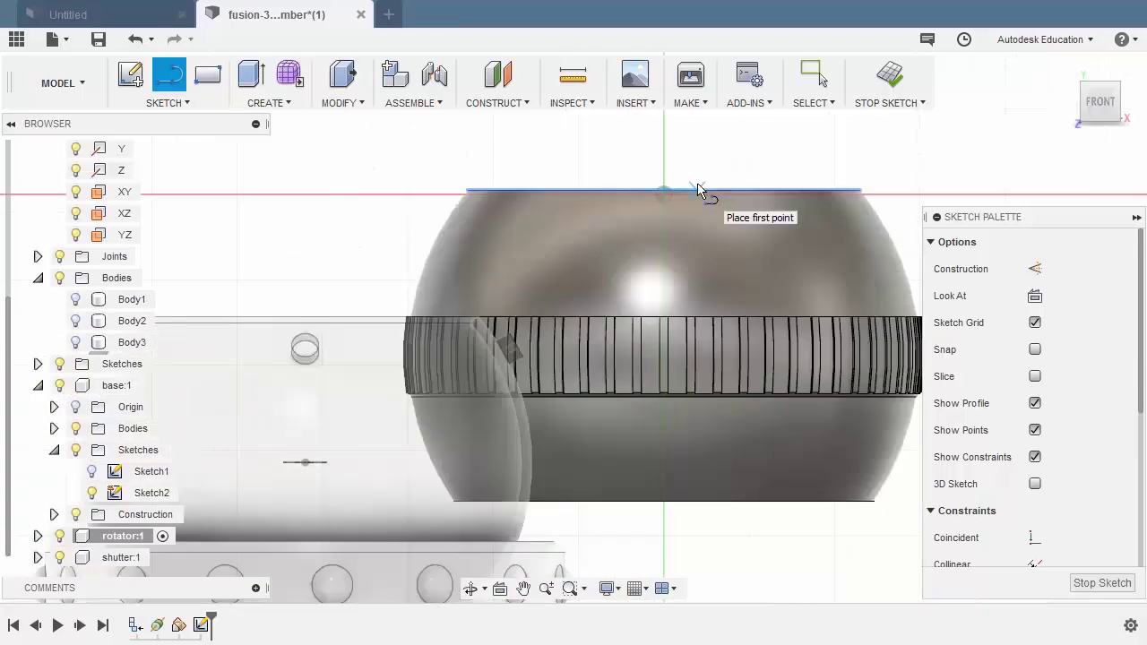
left_click(1035, 378)
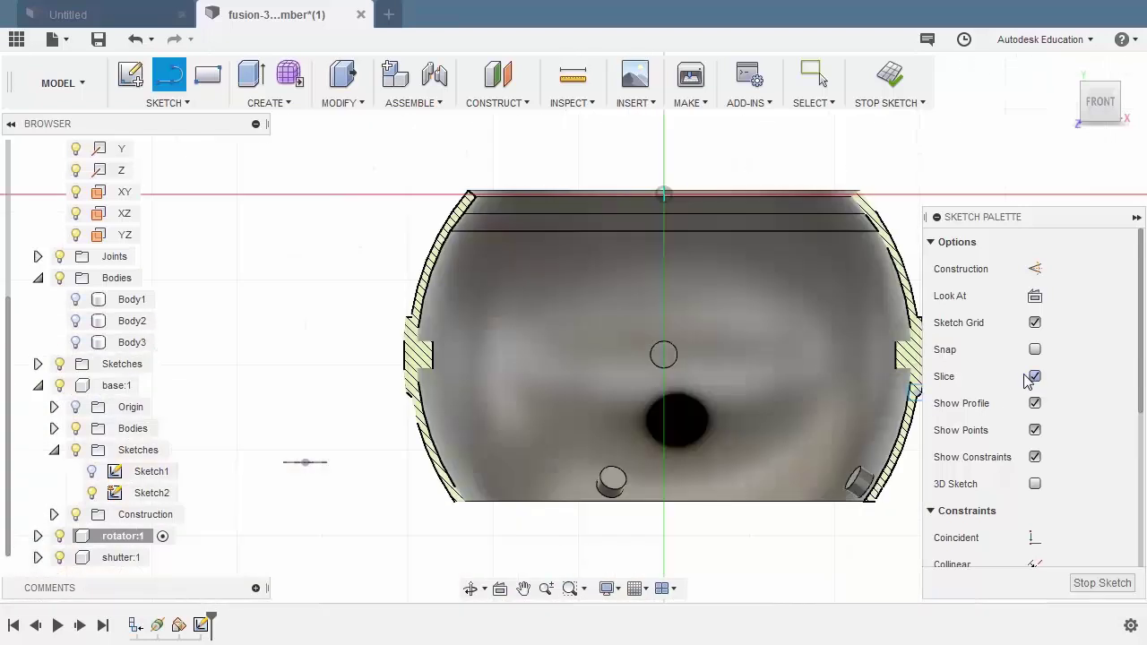
middle_click_drag(807, 338, 666, 335)
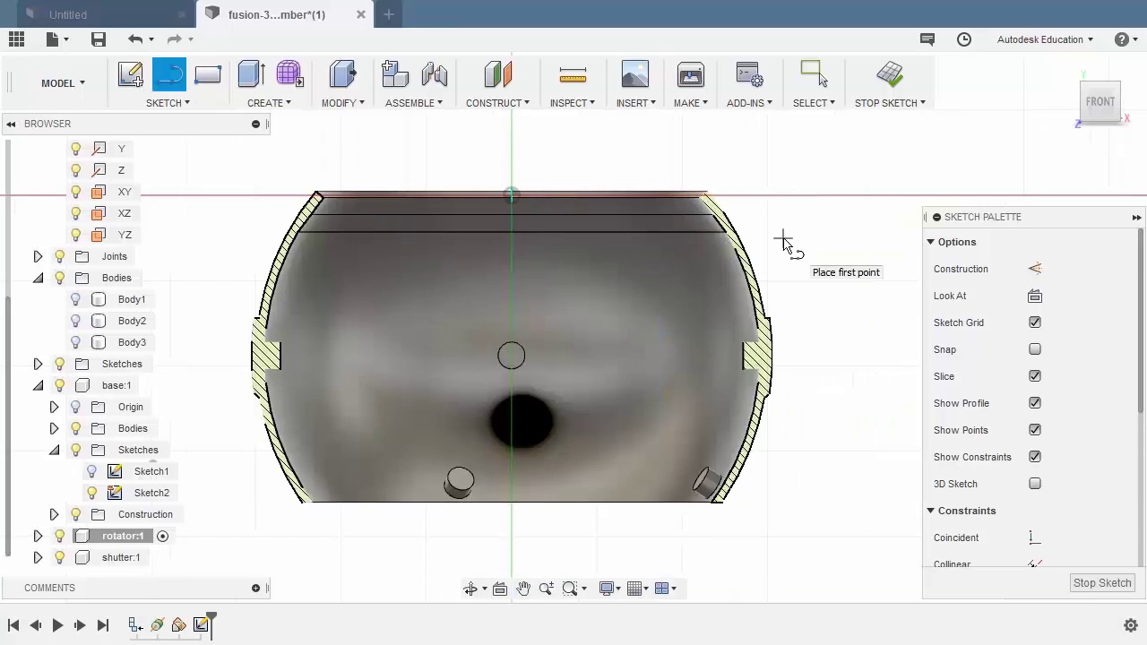
- Project the rotator body's outline into the sketch, filtering the selection to bodies
key("p")
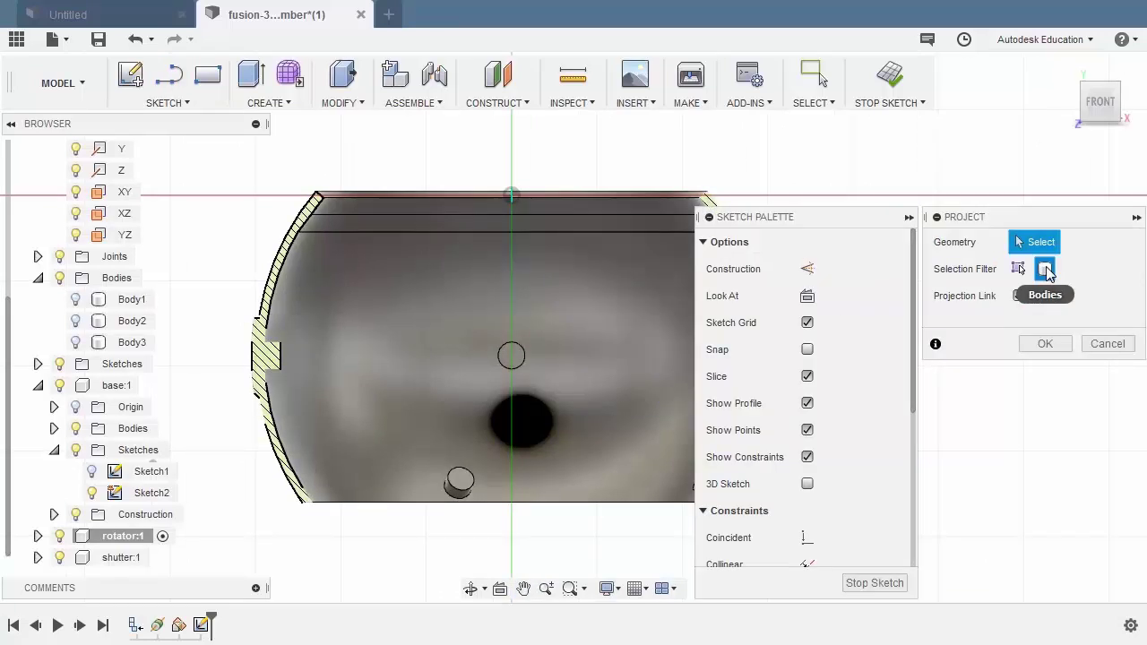
middle_click_drag(510, 263, 324, 263)
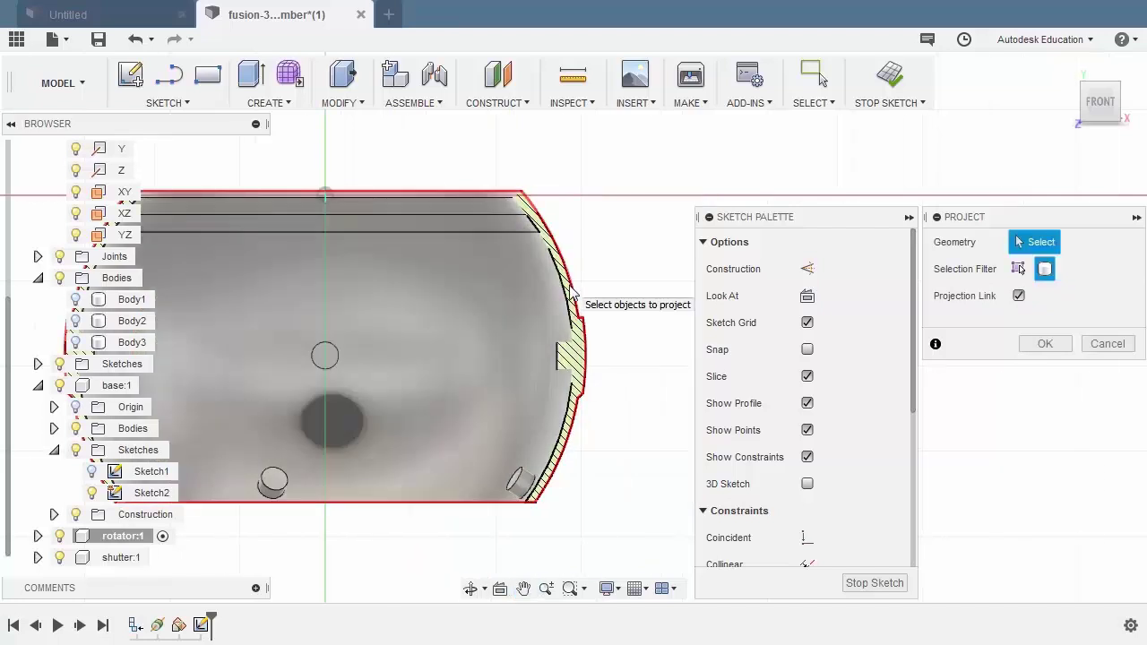
left_click(569, 293)
left_click(1045, 345)
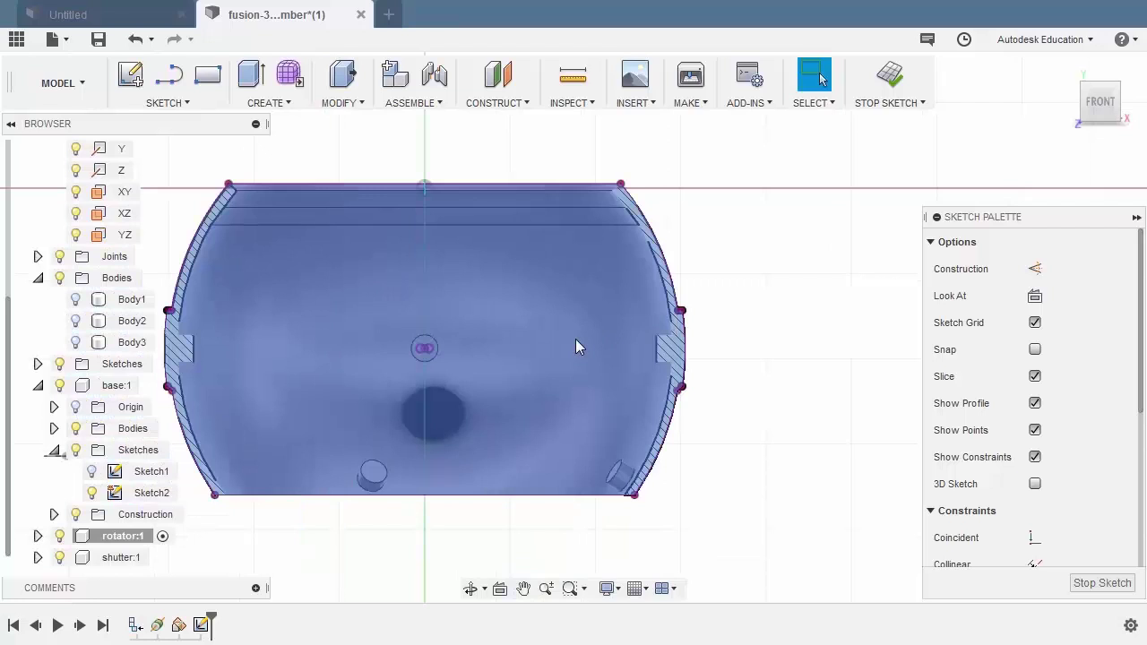
- Sketch a horizontal line above the rotator's rim and convert it to construction geometry
key("l")
left_click(347, 189)
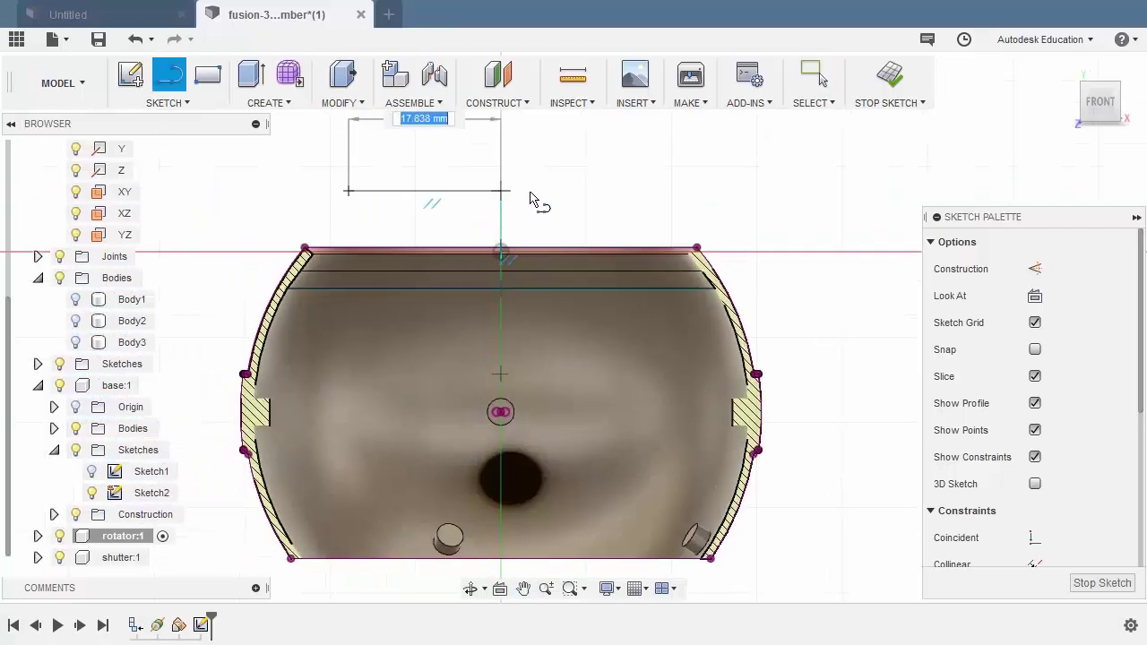
left_click(670, 191)
key("Escape")
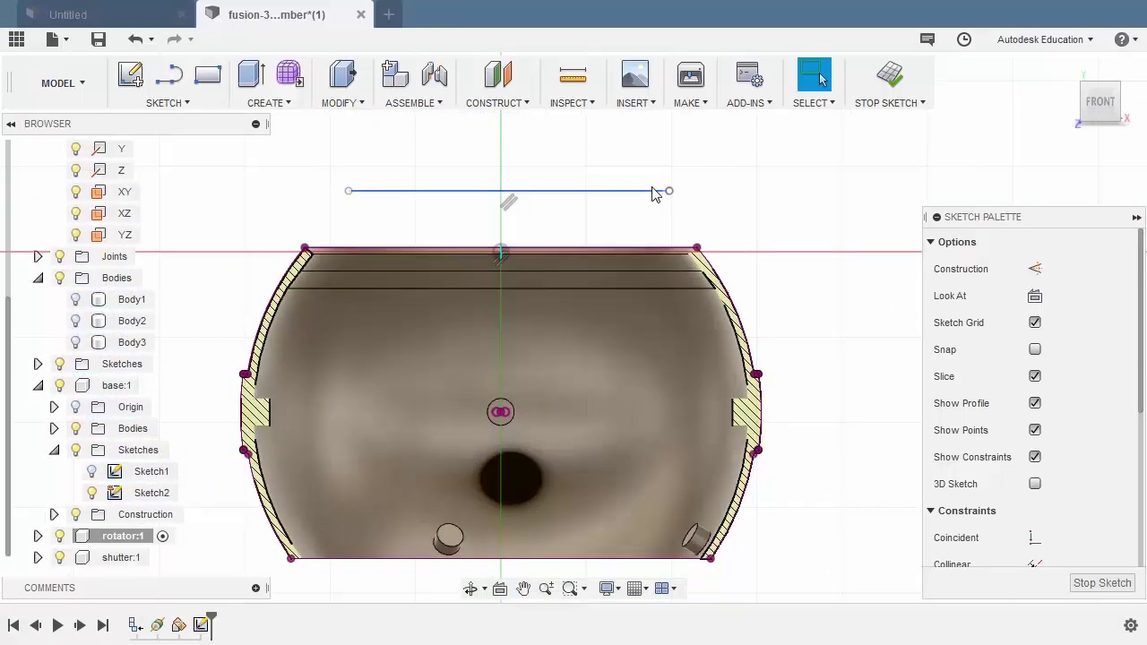
left_click(628, 192)
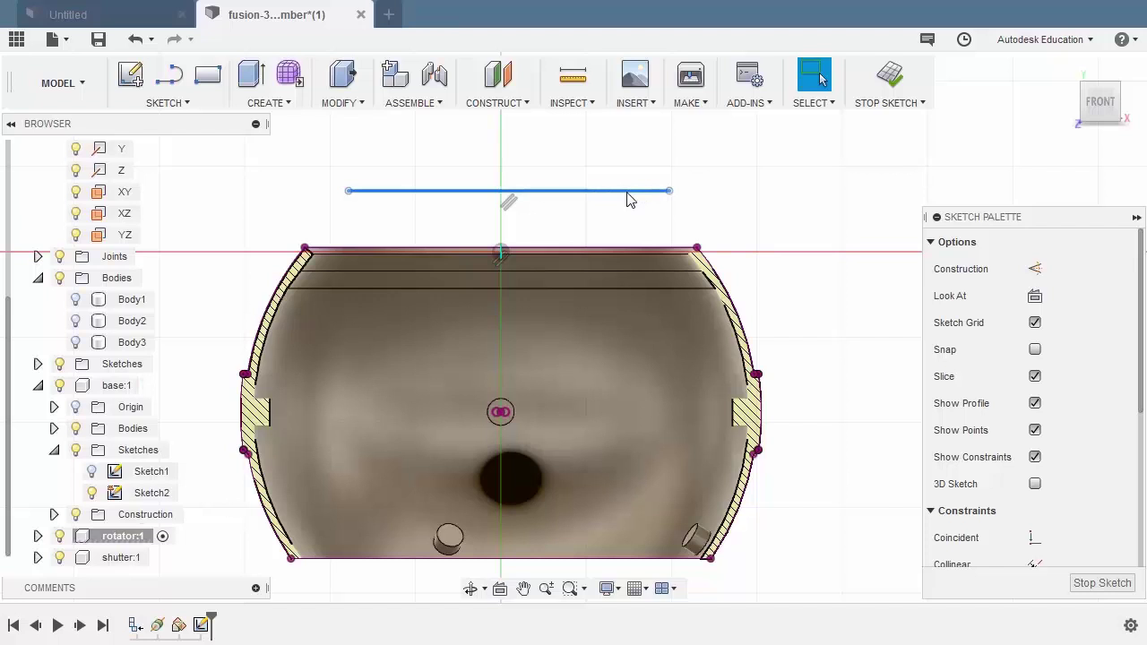
key("x")
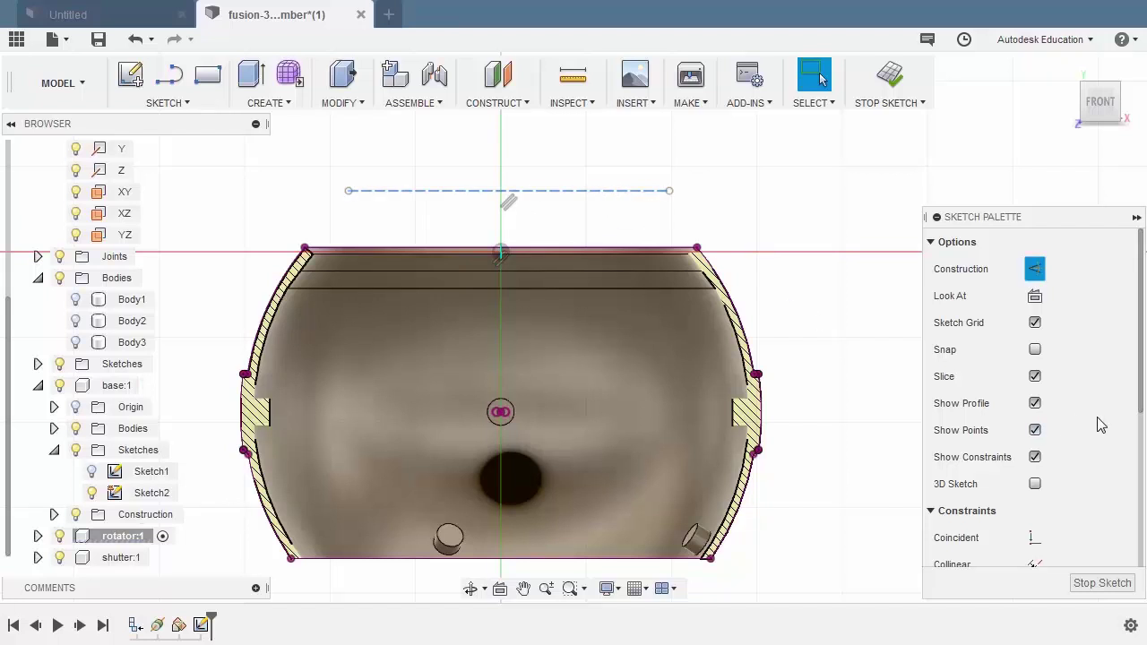
- Constrain the construction line's midpoint to the projected centre point in the middle of the rotator
scroll(1098, 426, "down", 3)
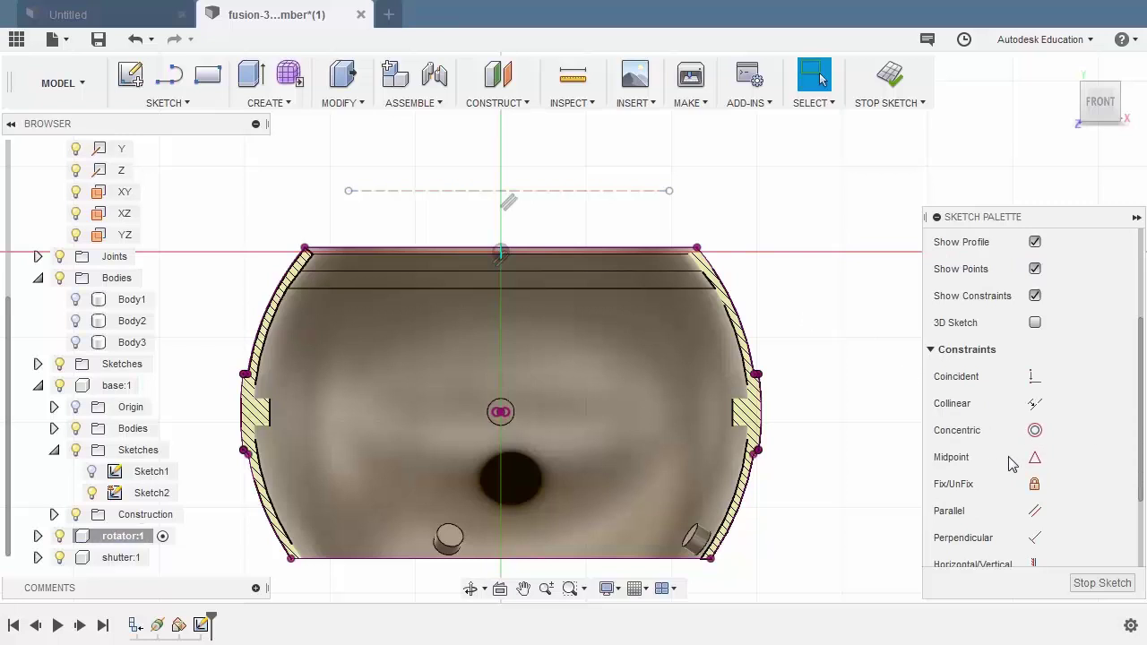
left_click(1034, 456)
left_click(577, 192)
scroll(502, 411, "up", 10)
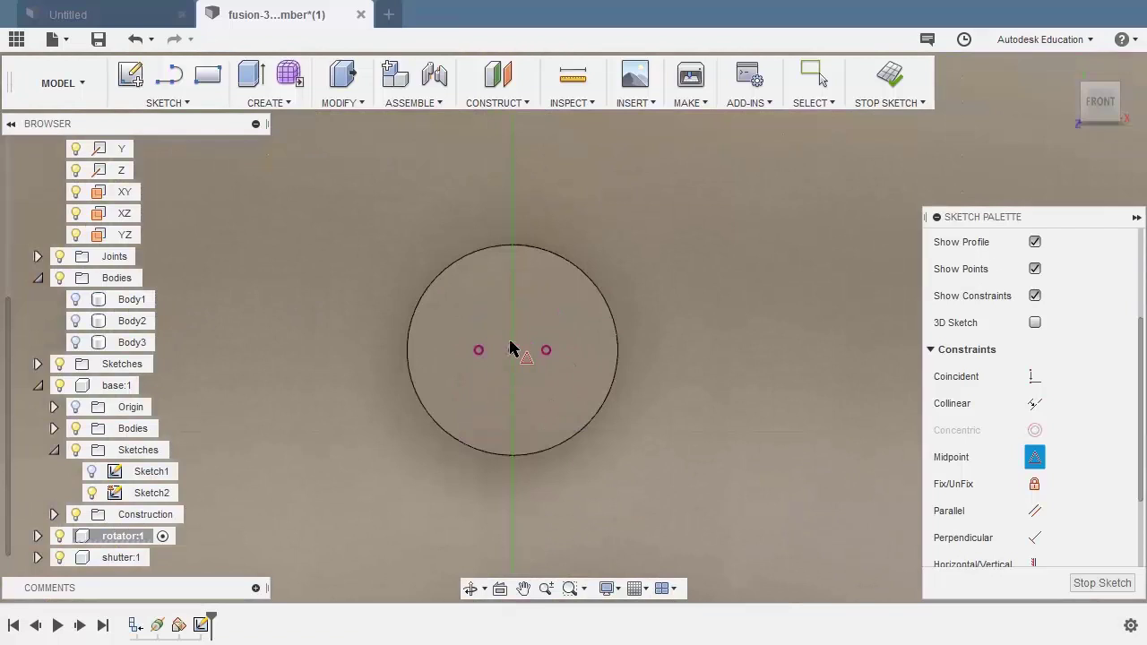
left_click(512, 351)
scroll(530, 367, "down", 3)
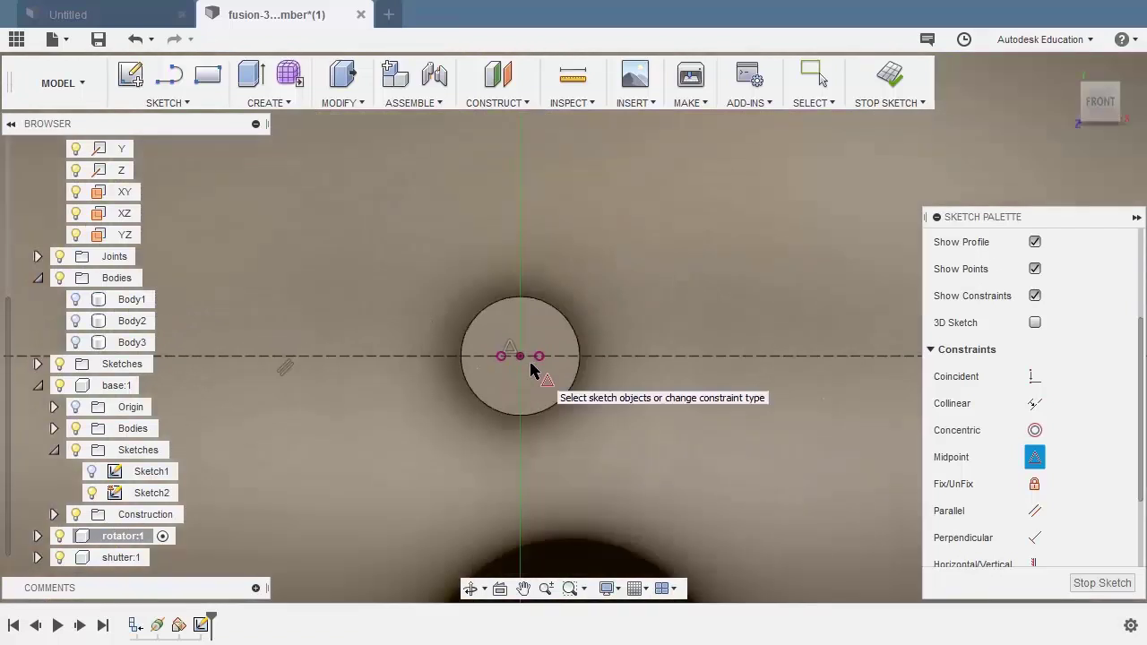
scroll(527, 363, "down", 5)
- Finish the sketch and stretch the horizontal construction line beyond both sides of the rotator
left_click(1086, 586)
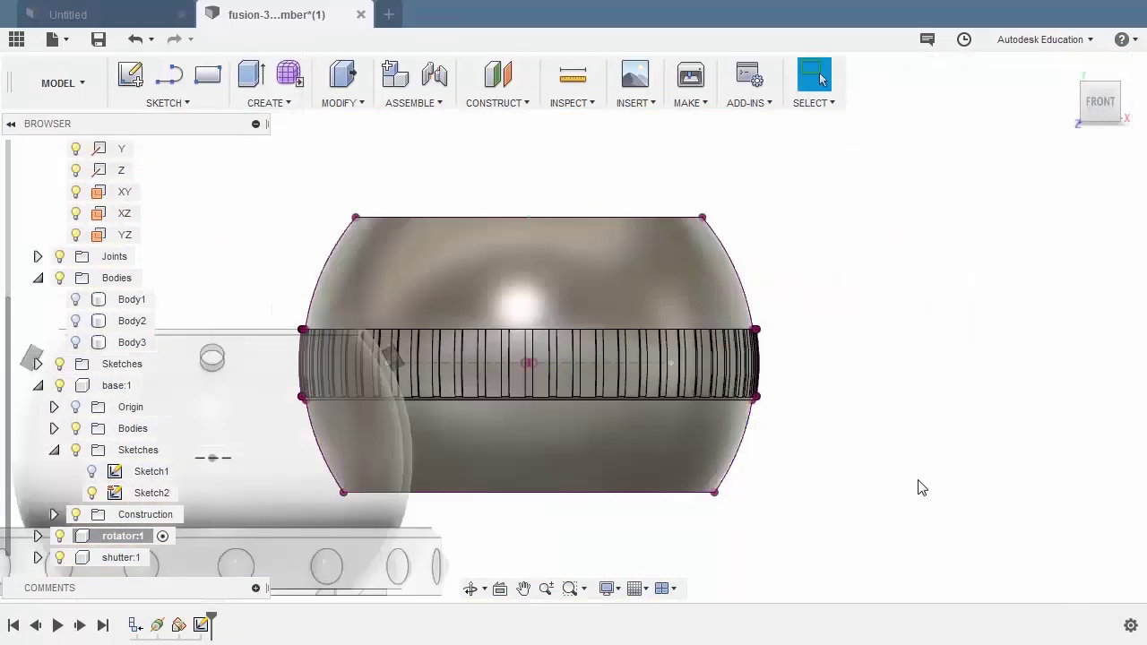
left_click_drag(672, 362, 810, 371)
scroll(797, 285, "down", 1)
middle_click_drag(800, 291, 779, 282, "shift")
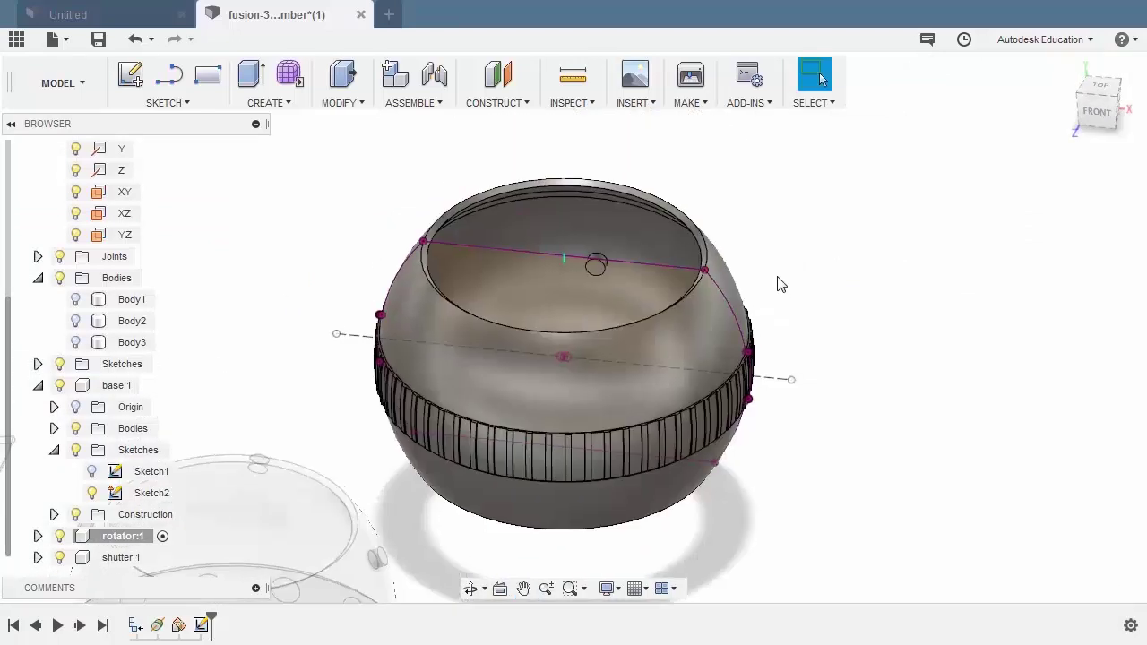
- Locate the sketch containing the rotator's projected outline in the browser, hide it and show it again
left_click(663, 267)
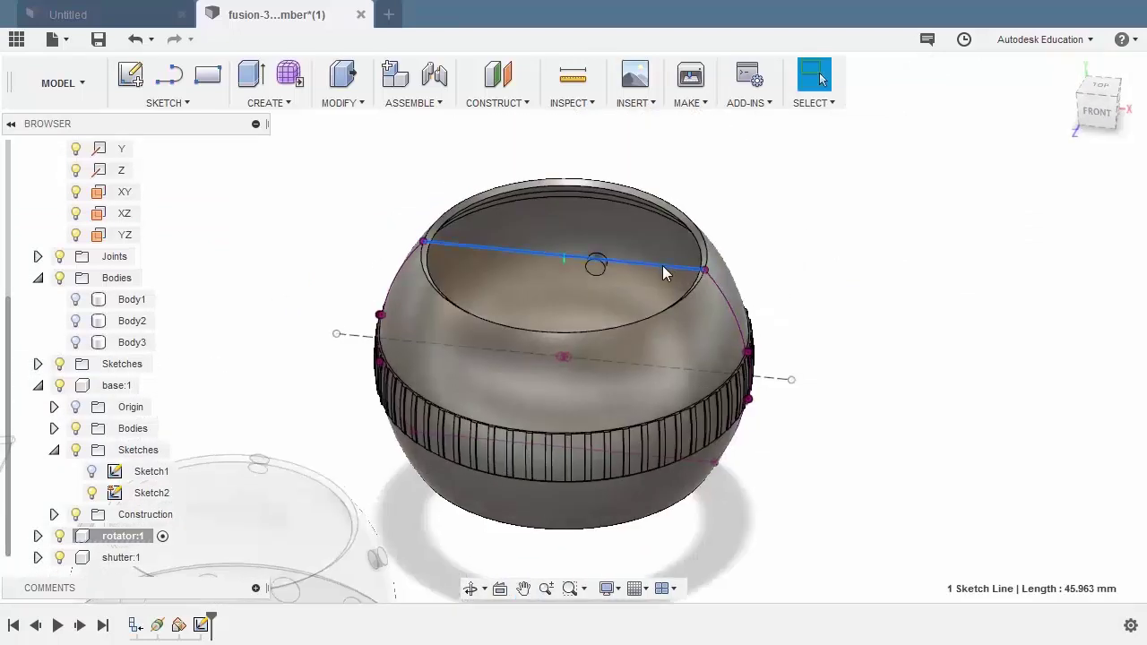
right_click(818, 187)
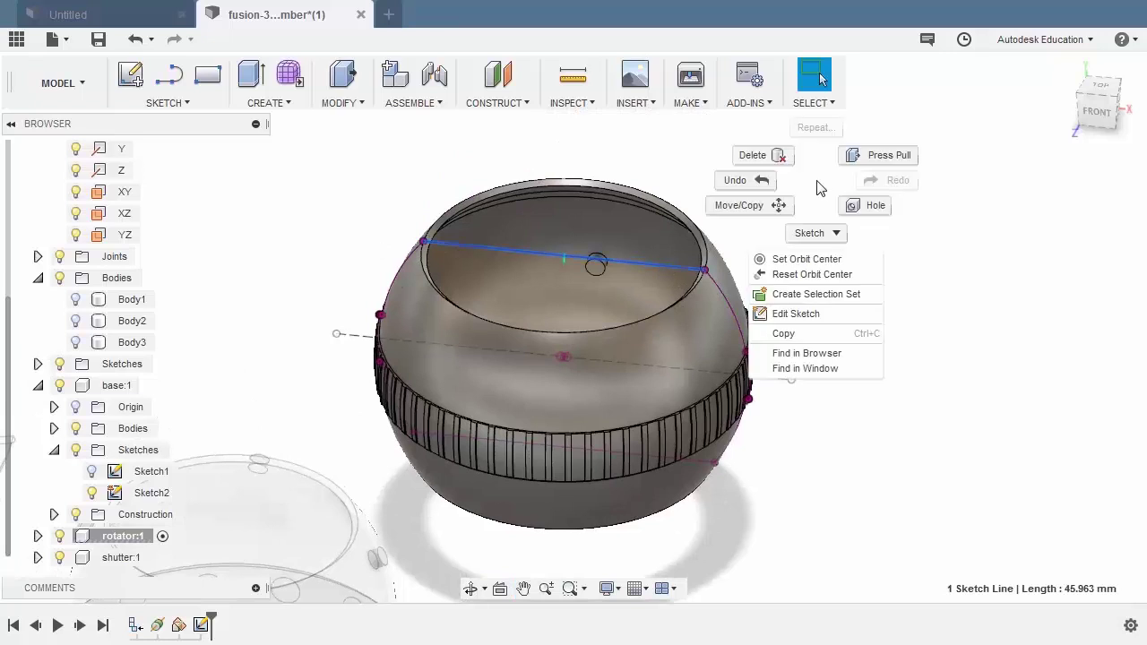
left_click(809, 353)
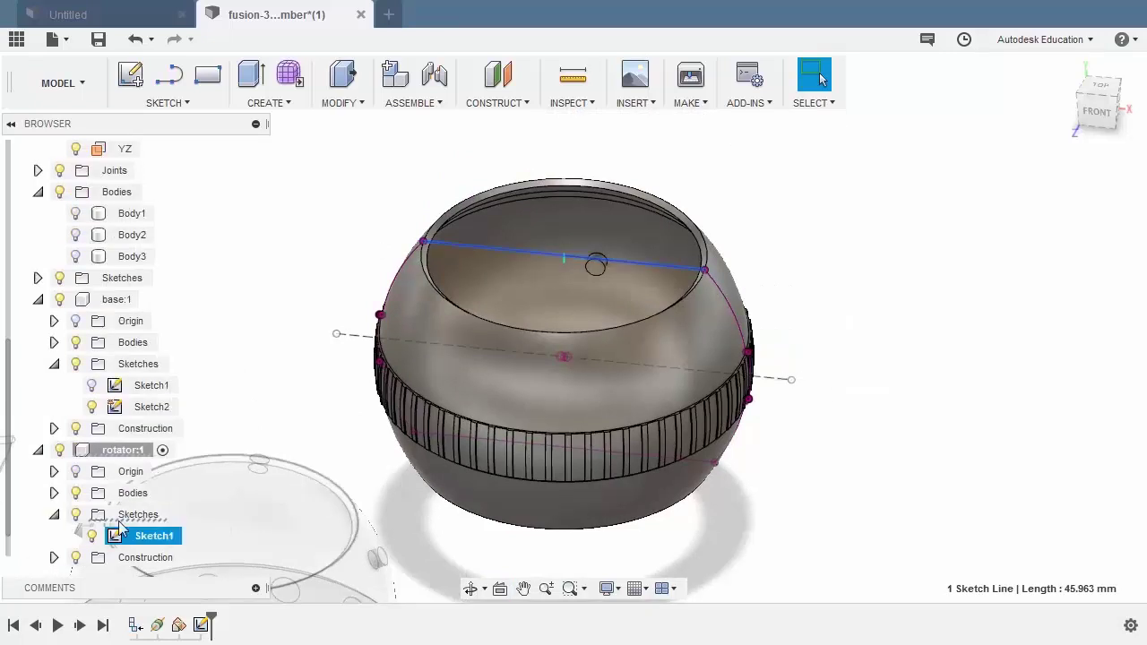
left_click(92, 536)
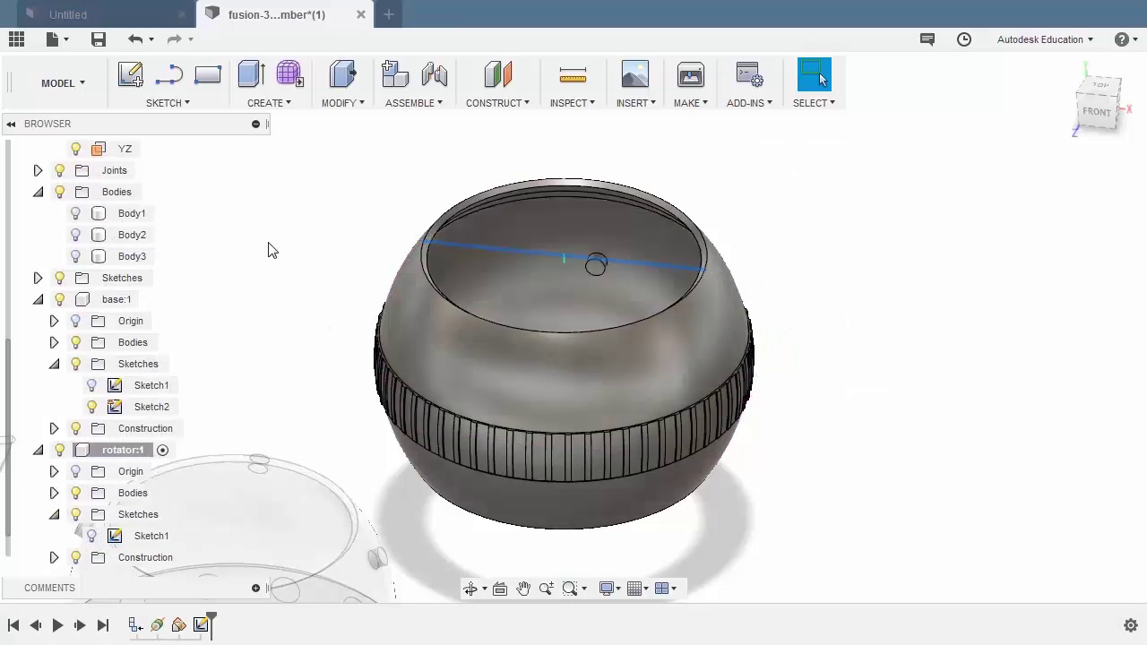
left_click(91, 535)
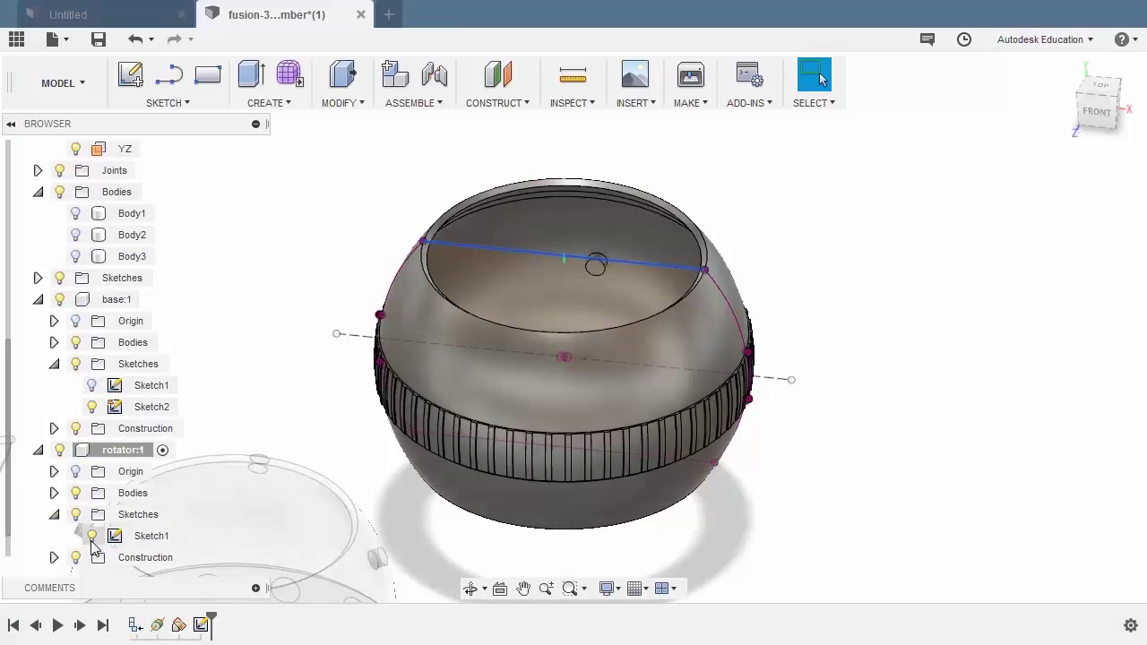
left_click(115, 536)
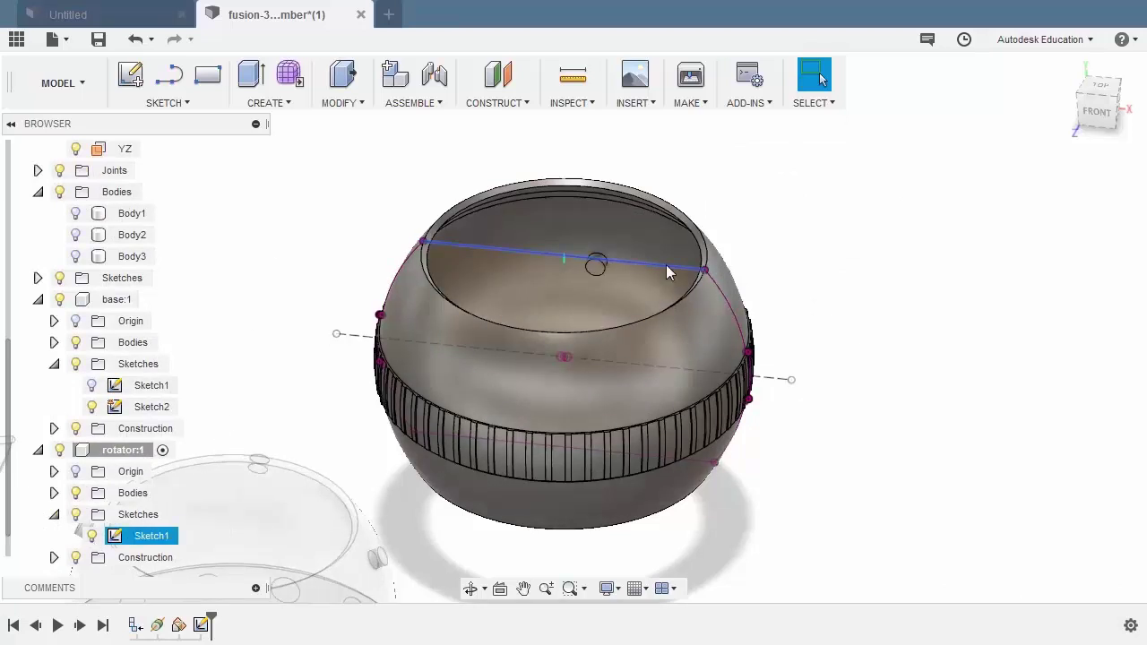
- Create a construction plane at 90 degrees through the rotator's horizontal construction line
left_click(498, 102)
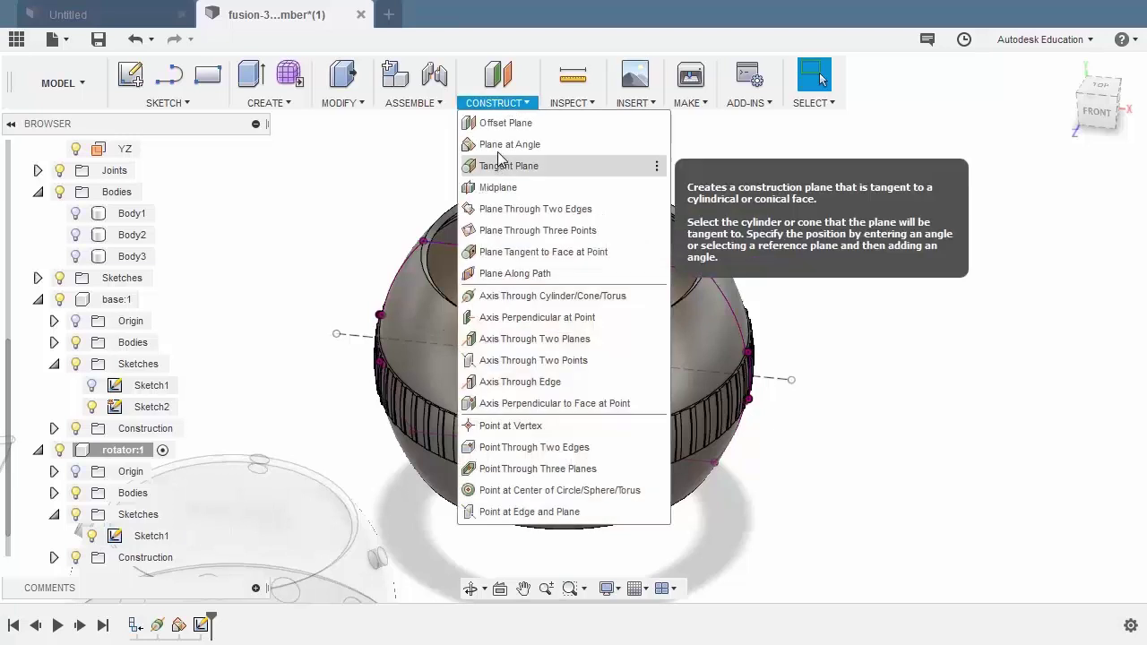
left_click(499, 146)
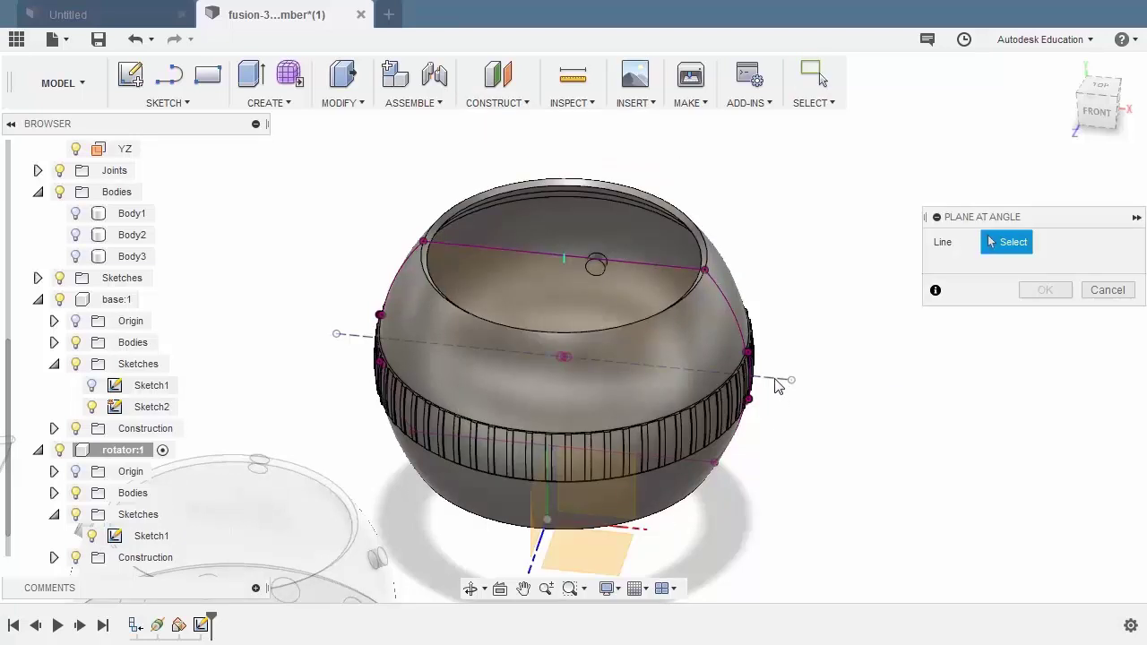
left_click(778, 383)
type("90")
key("Return")
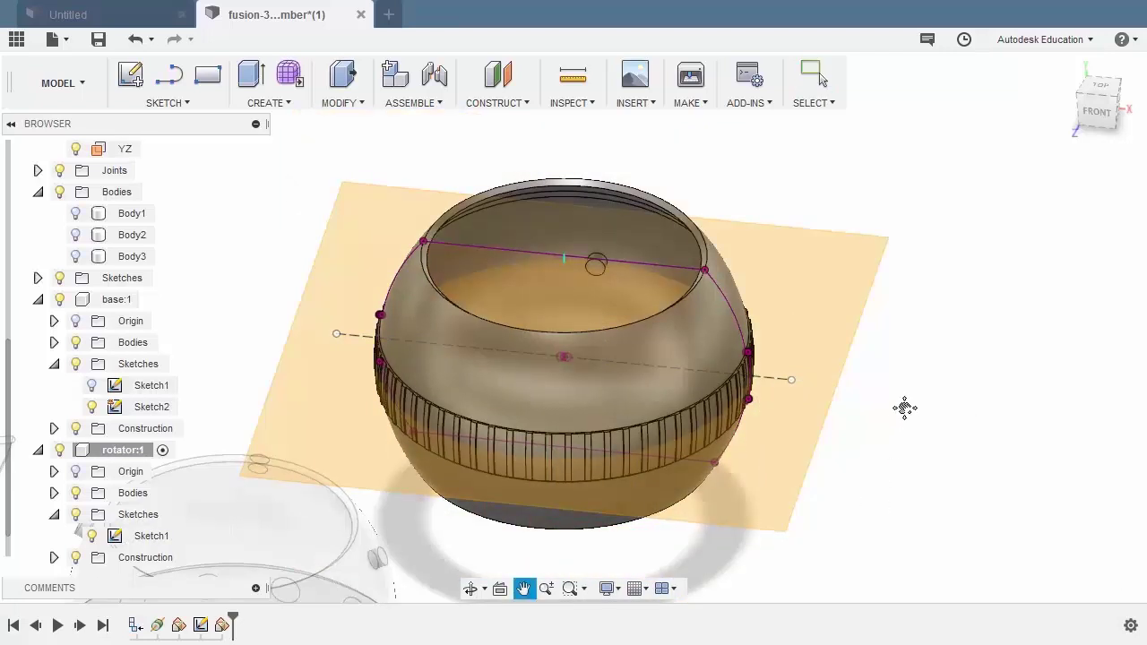
- Locate the rotator's sketch with the projected outline in the browser and hide it
left_click(687, 250)
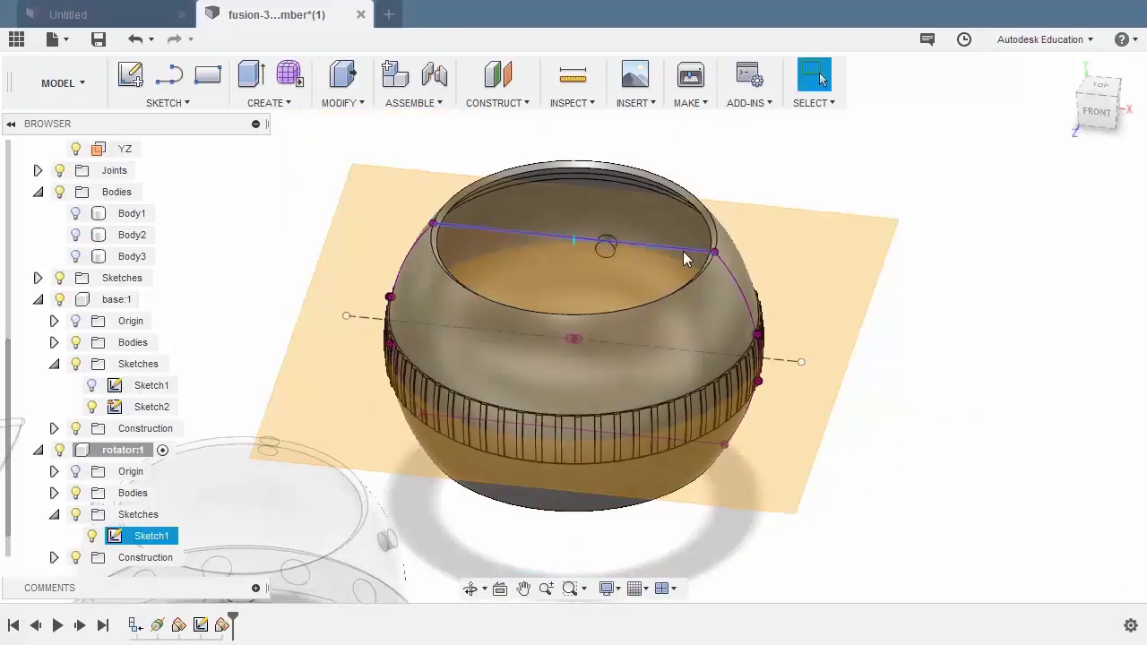
right_click(814, 170)
left_click(825, 335)
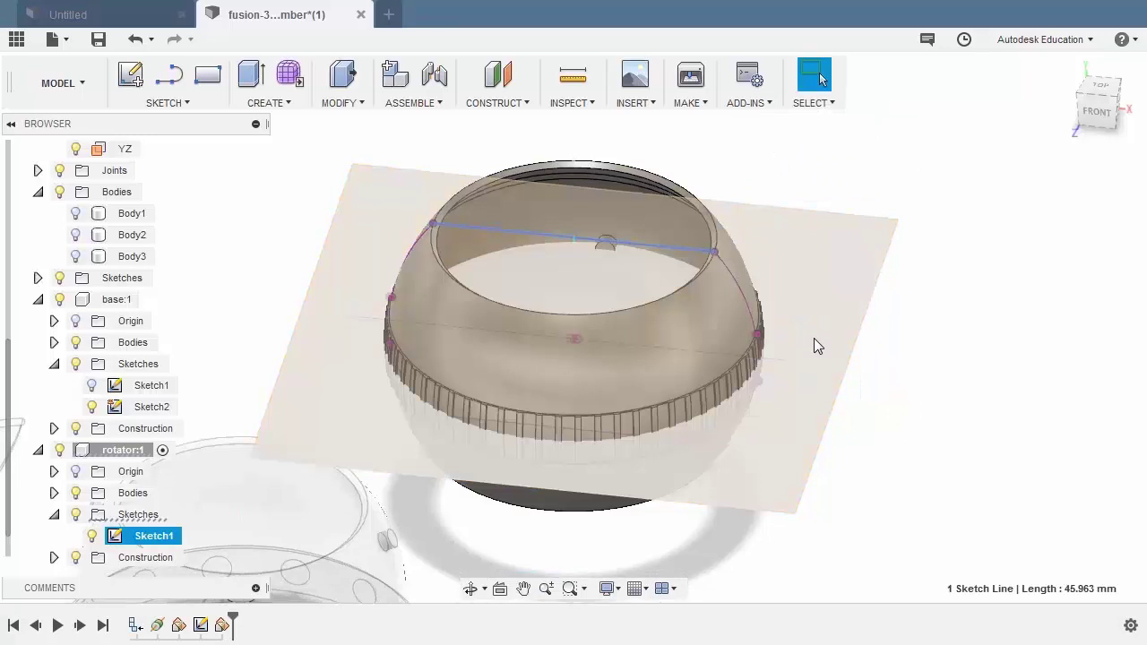
left_click(92, 536)
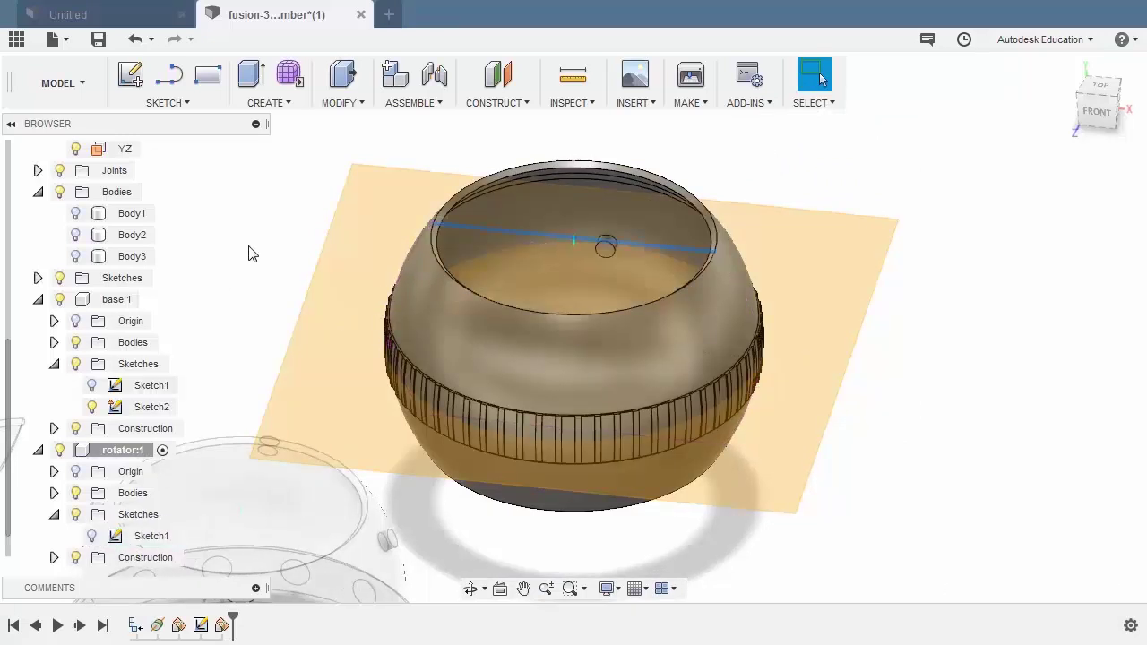
- Sketch a 5 mm diameter circle on the new angled plane, centred on the rotator's centre
left_click(888, 271)
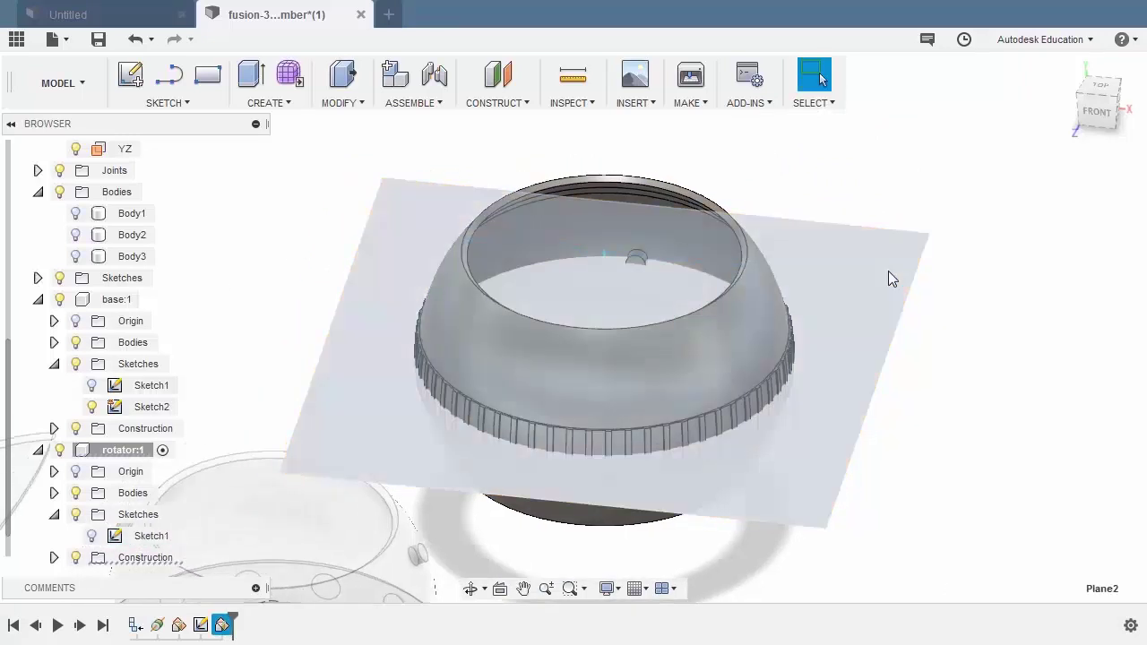
key("c")
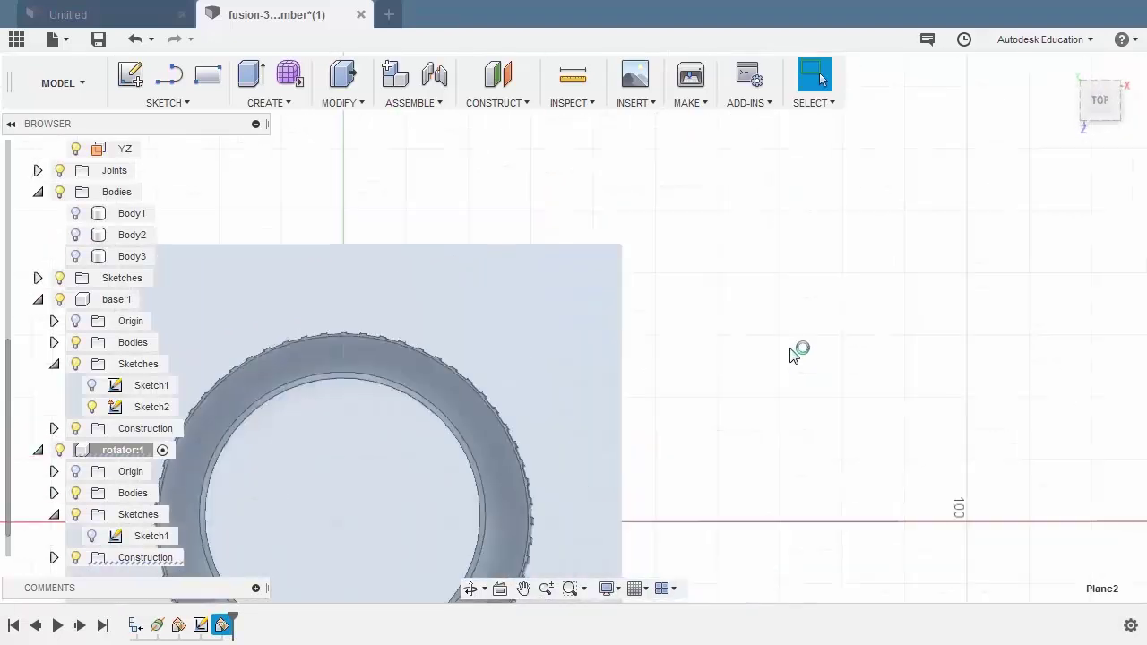
left_click(500, 400)
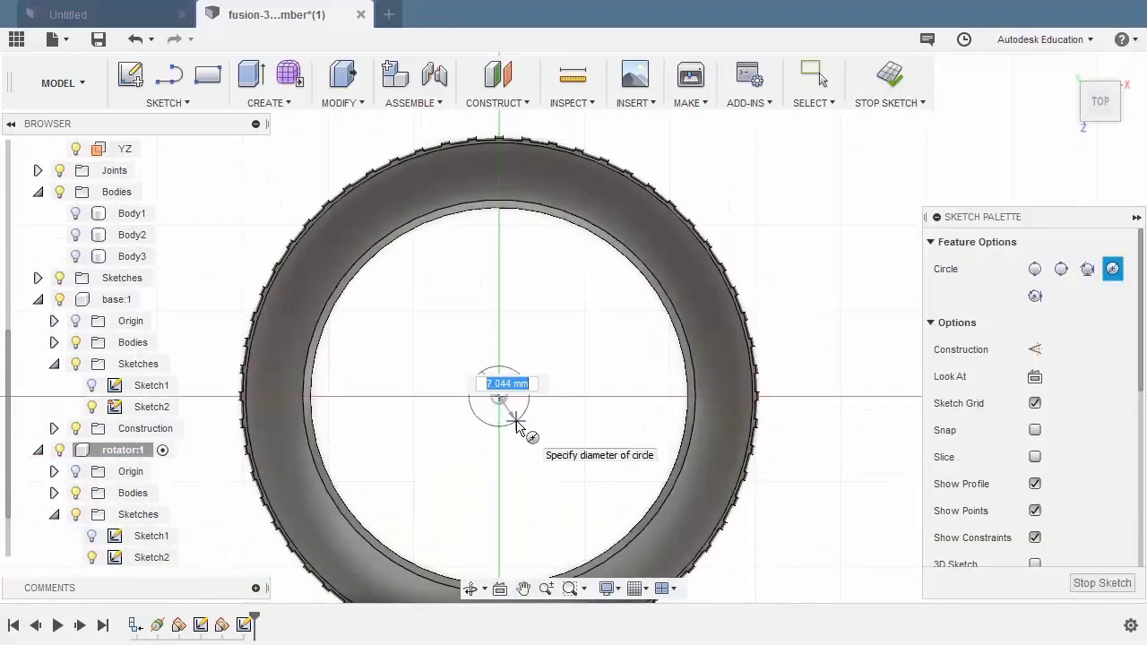
type("5")
key("Tab")
key("Return")
key("Escape")
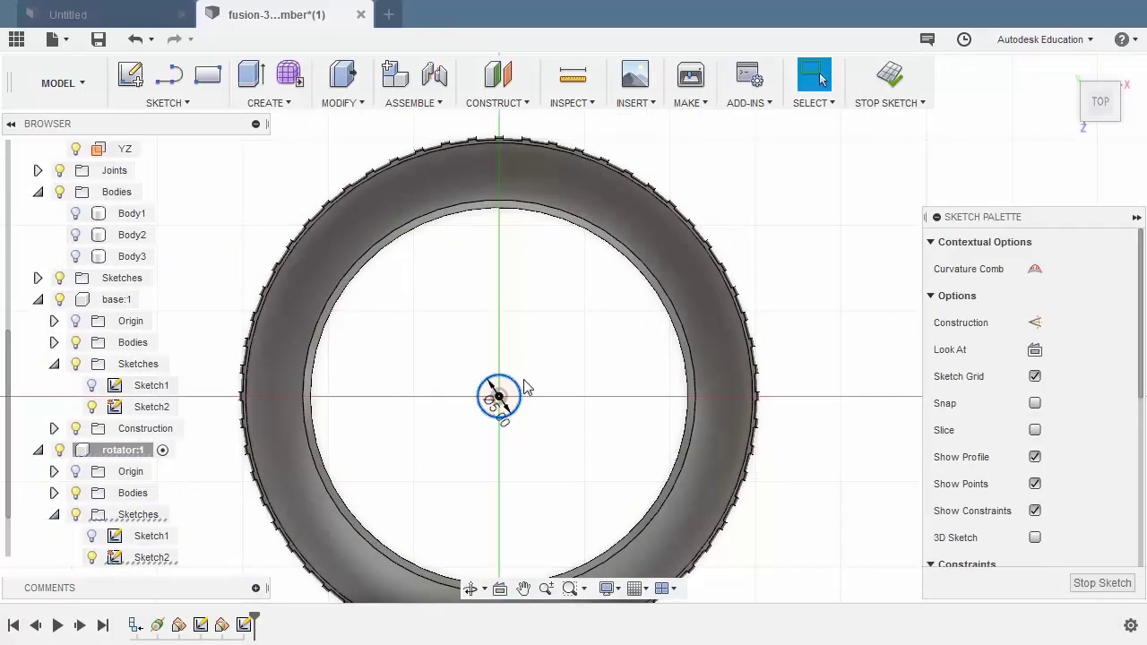
- Convert the 5 mm circle to construction geometry and finish the sketch
key("x")
middle_click_drag(566, 373, 516, 299, "shift")
middle_click_drag(584, 266, 706, 210)
left_click(885, 81)
scroll(681, 224, "down", 3)
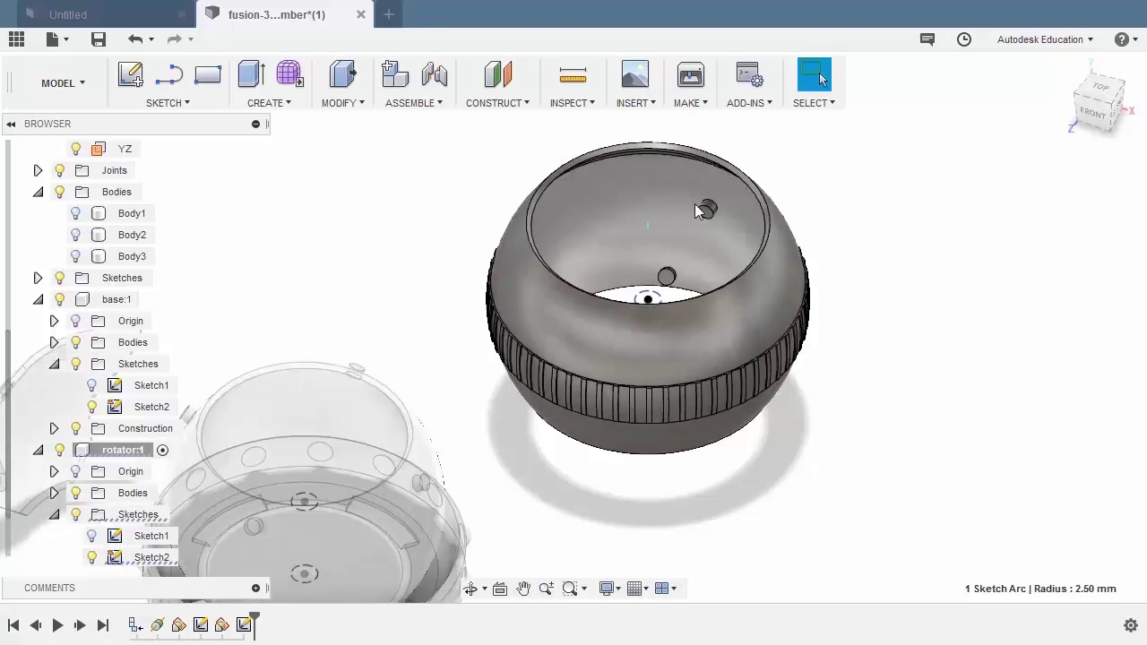
- Activate the top-level assembly component
scroll(99, 285, "up", 5)
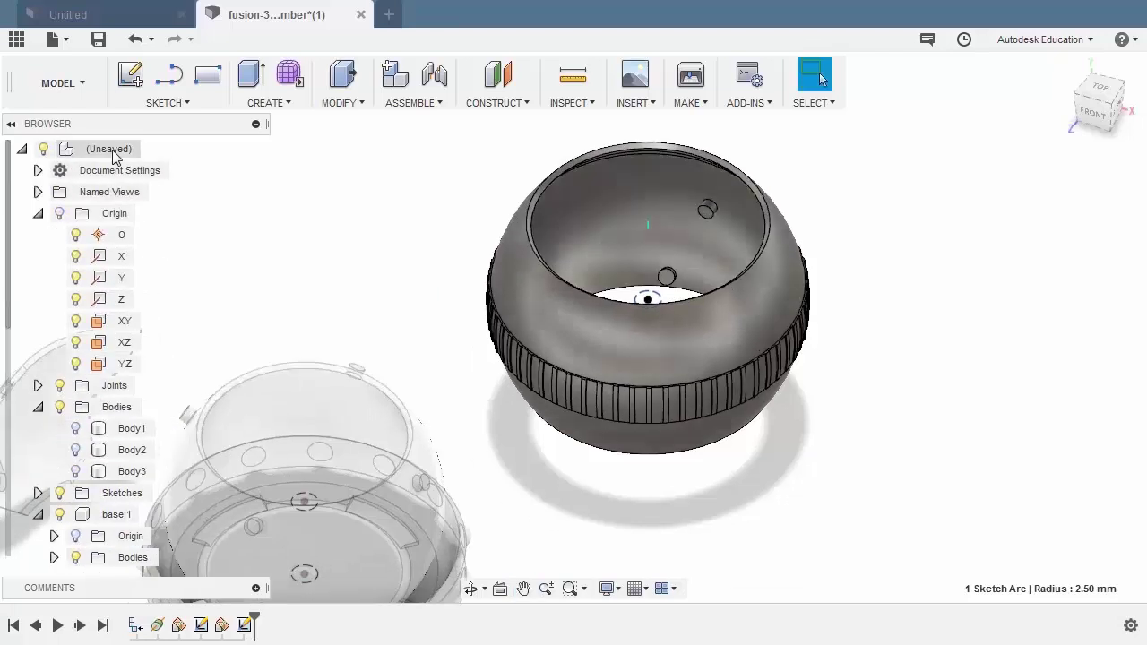
double_click(122, 153)
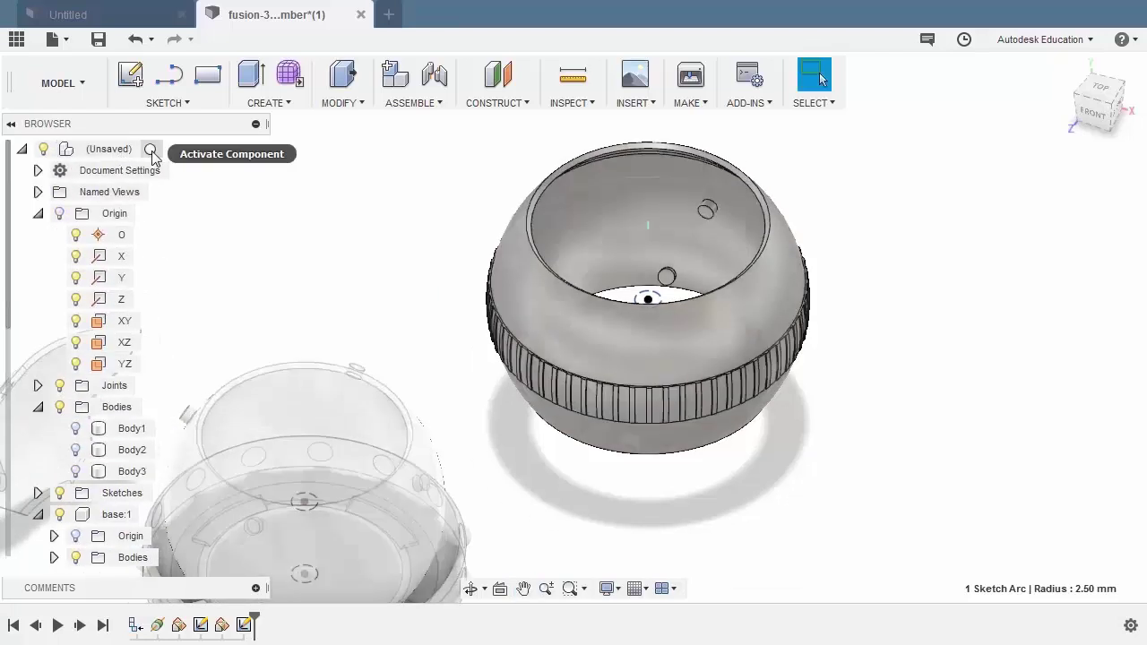
left_click(151, 150)
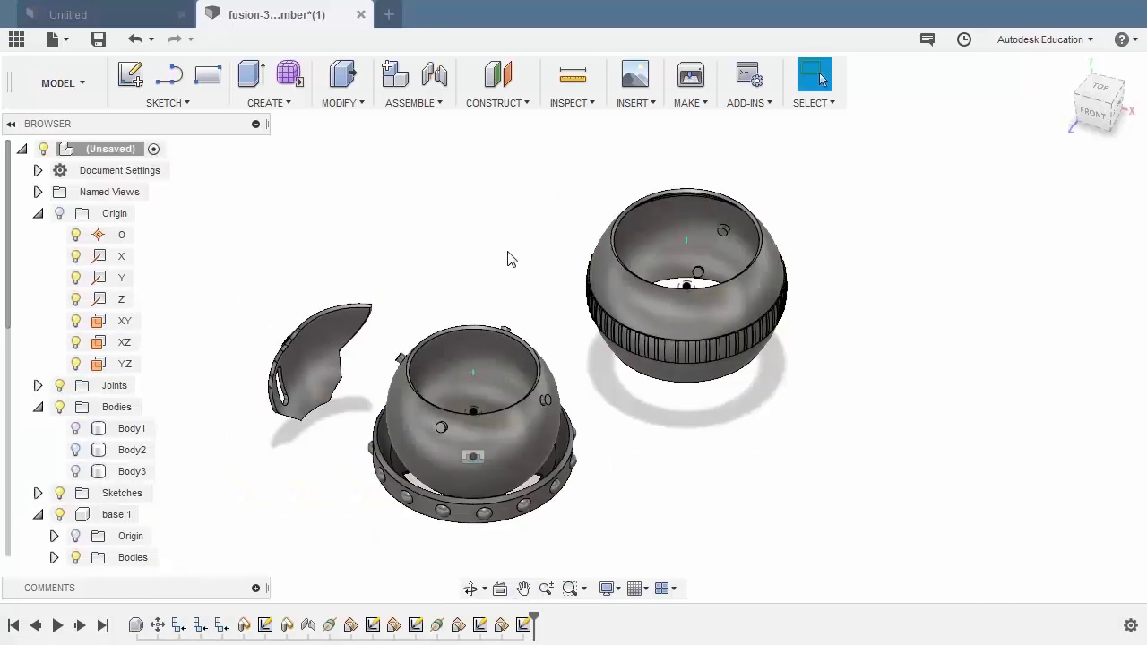
- Join the rotator to the base with a revolute joint, using the centres of their construction circles as joint origins
key("j")
left_click(1051, 404)
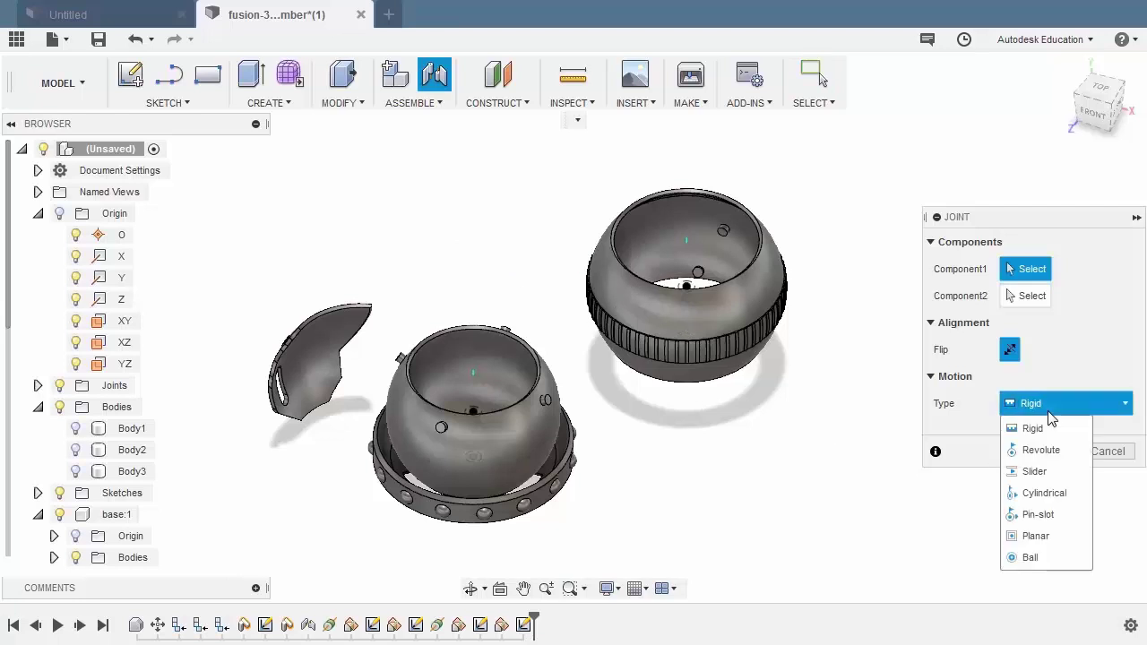
left_click(1041, 450)
scroll(658, 324, "up", 5)
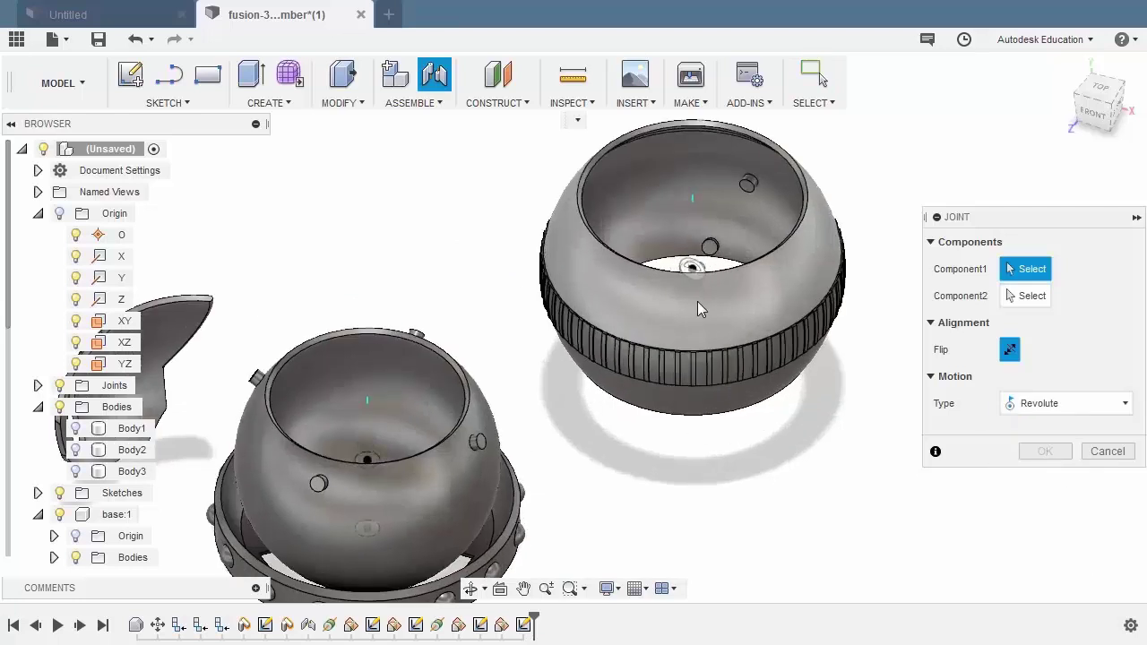
scroll(737, 288, "up", 3)
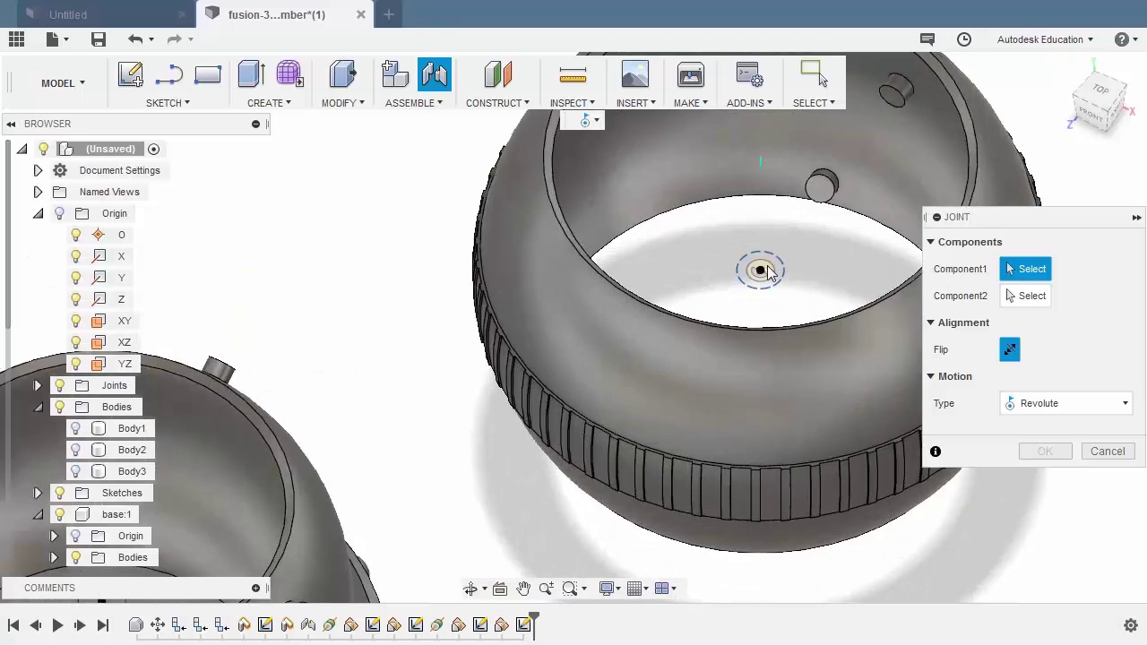
left_click(760, 271)
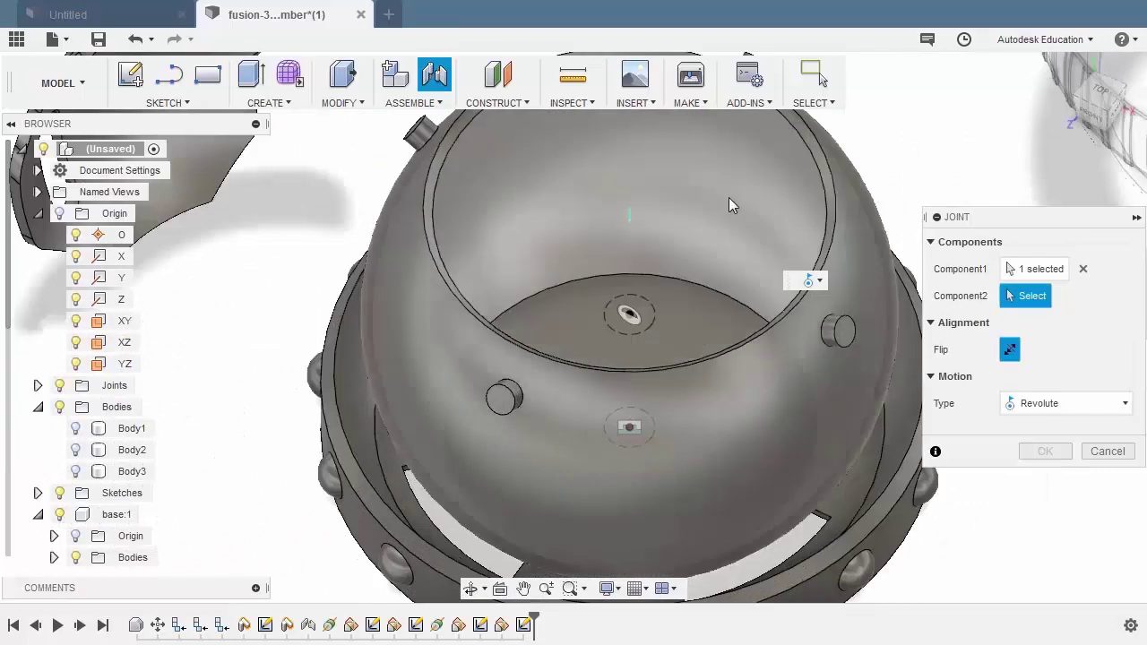
scroll(643, 325, "up", 2)
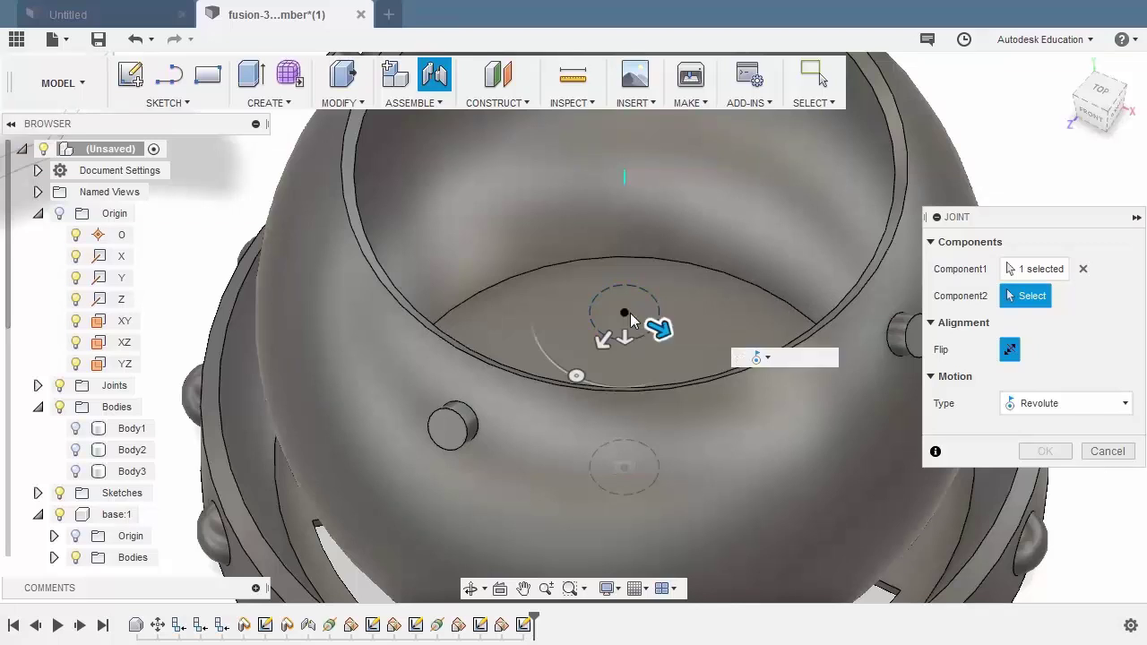
left_click(629, 312)
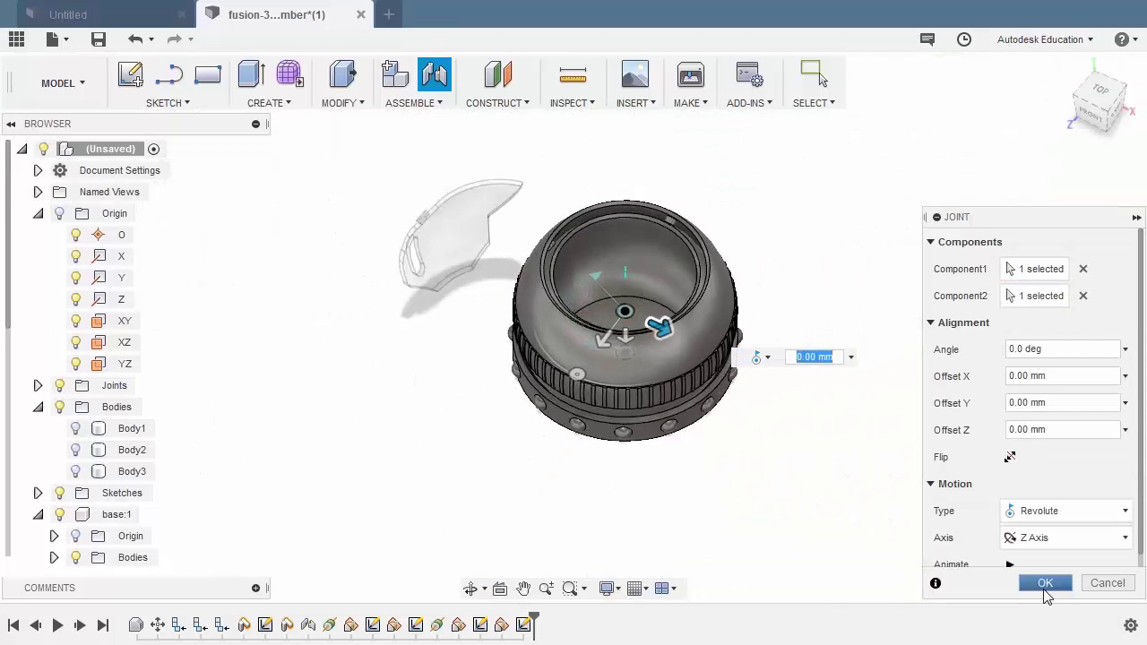
left_click(1041, 585)
- Locate the rotator's vertical construction axis in the browser and hide it
left_click(1067, 68)
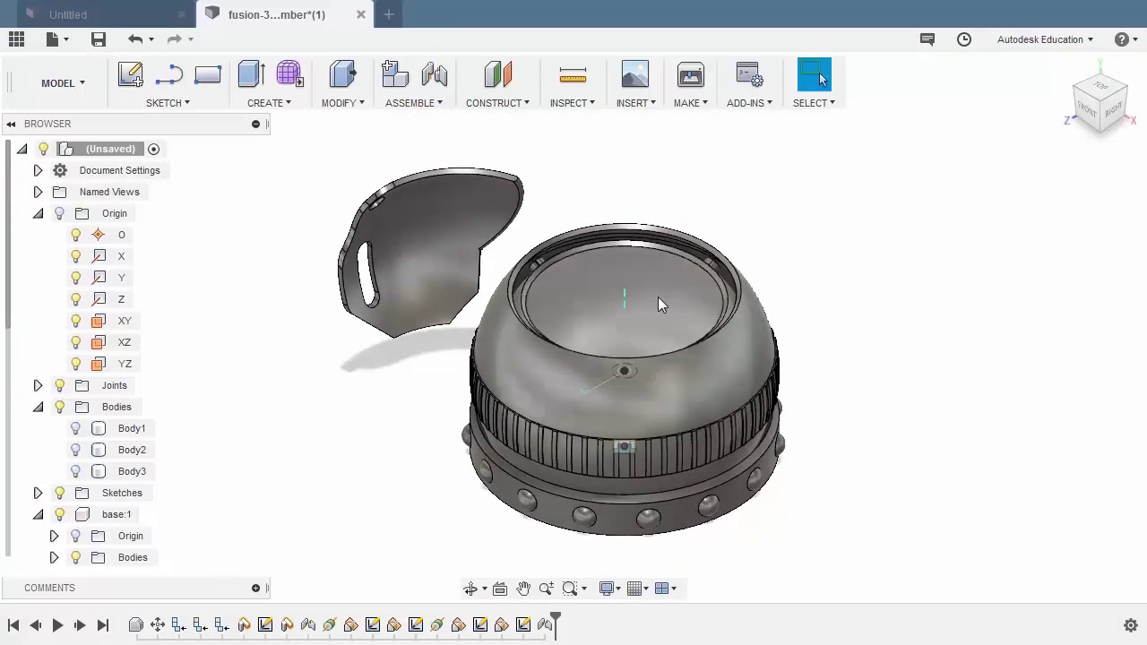
scroll(625, 303, "up", 4)
scroll(627, 297, "up", 3)
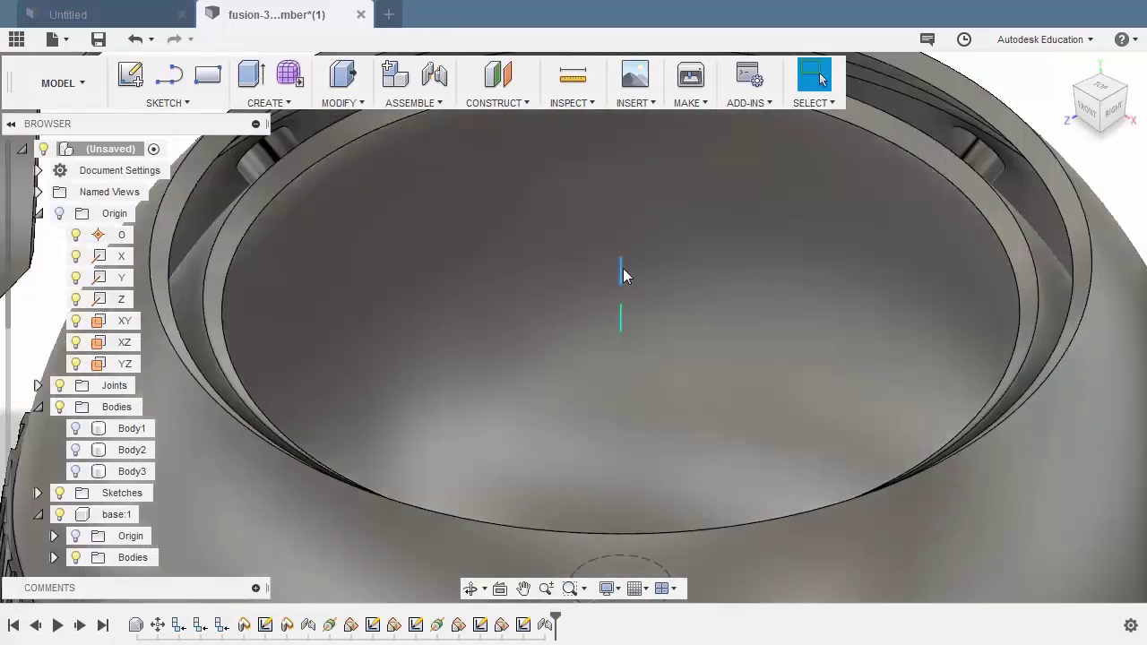
scroll(624, 275, "down", 4)
right_click(884, 154)
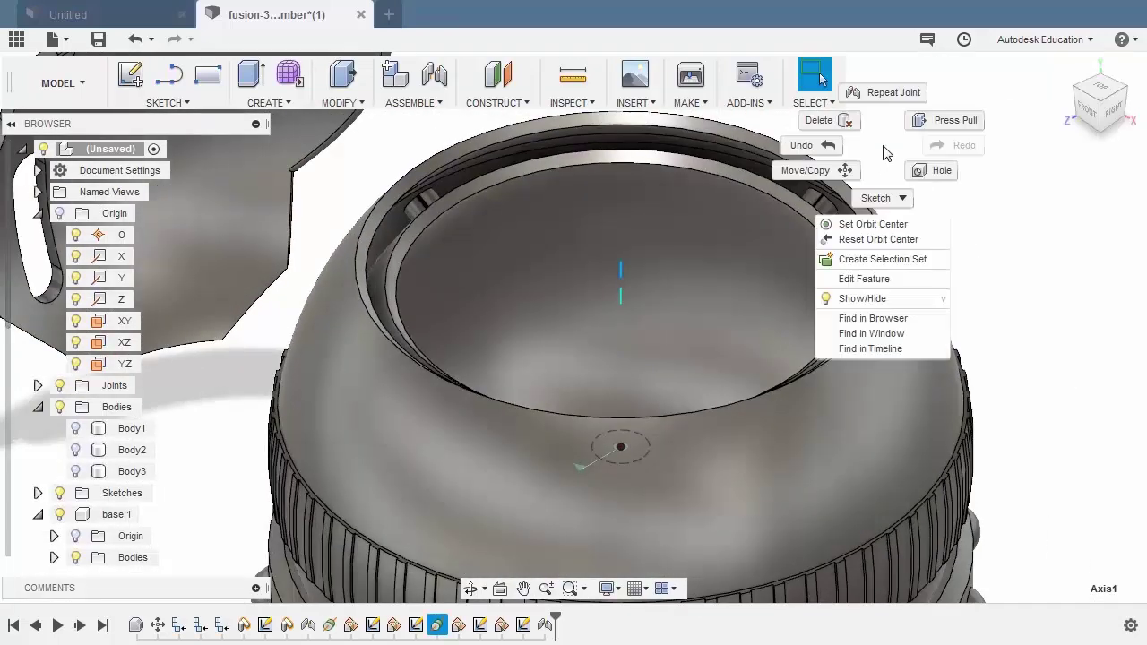
left_click(874, 318)
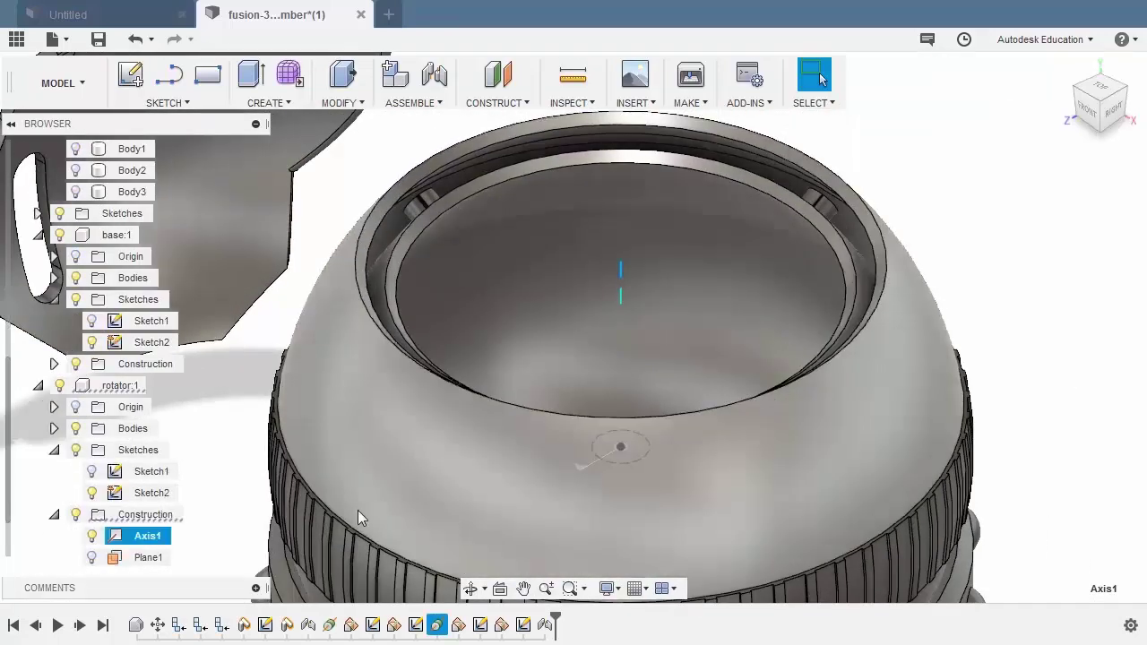
left_click(93, 537)
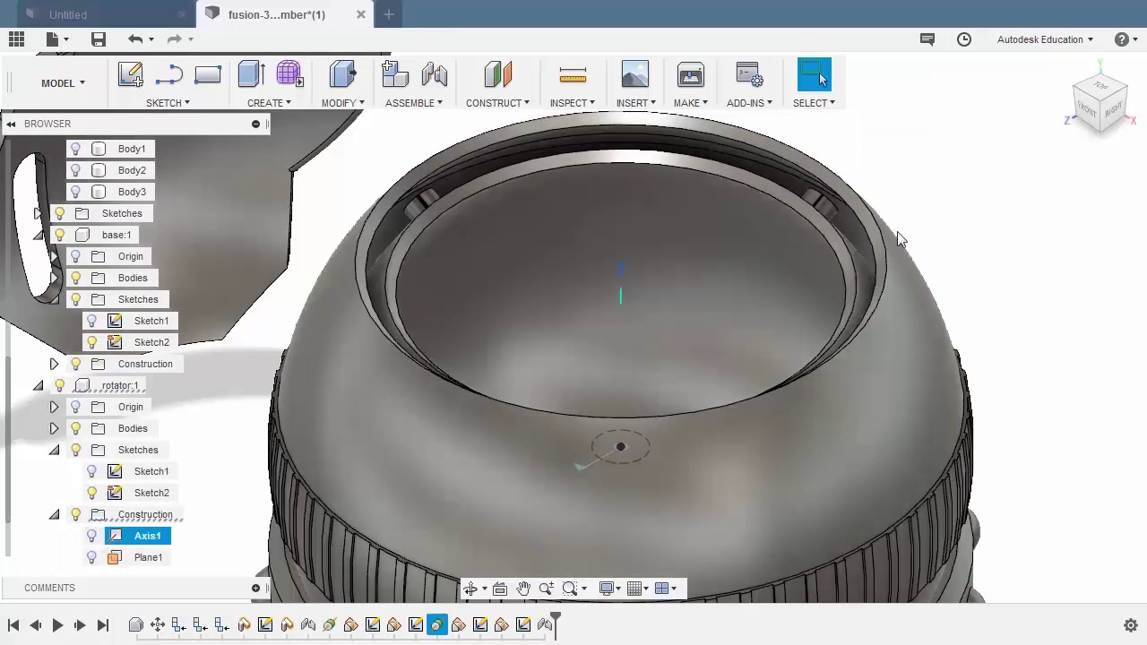
- Locate the base's vertical construction axis in the browser and hide it
left_click(940, 224)
scroll(623, 297, "up", 3)
left_click(620, 297)
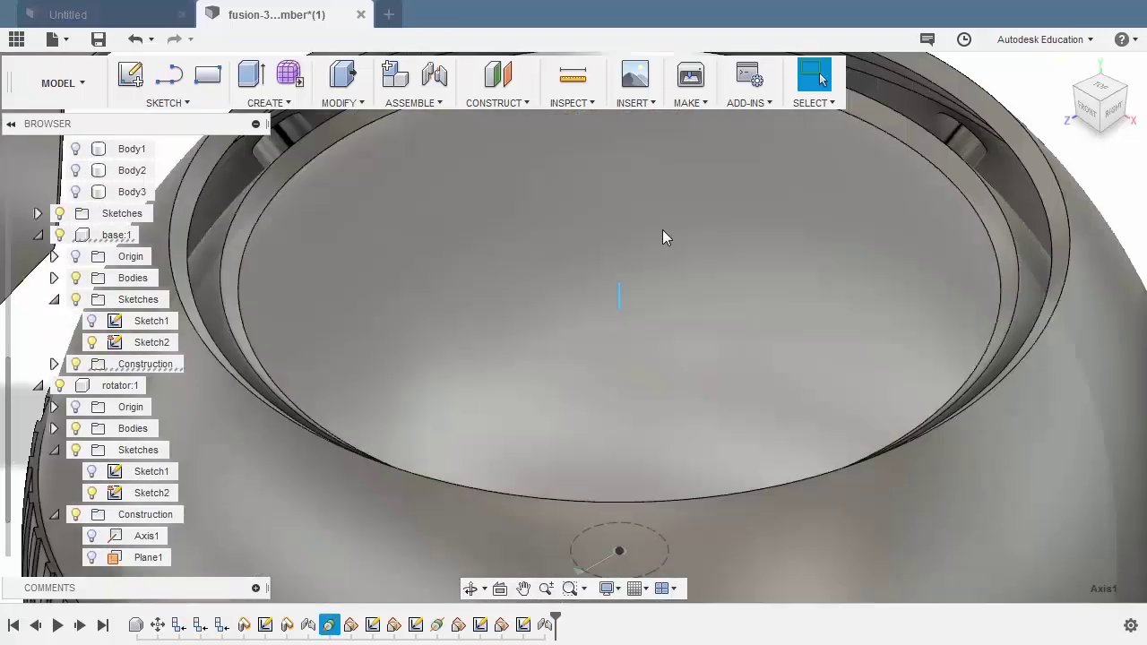
right_click(662, 235)
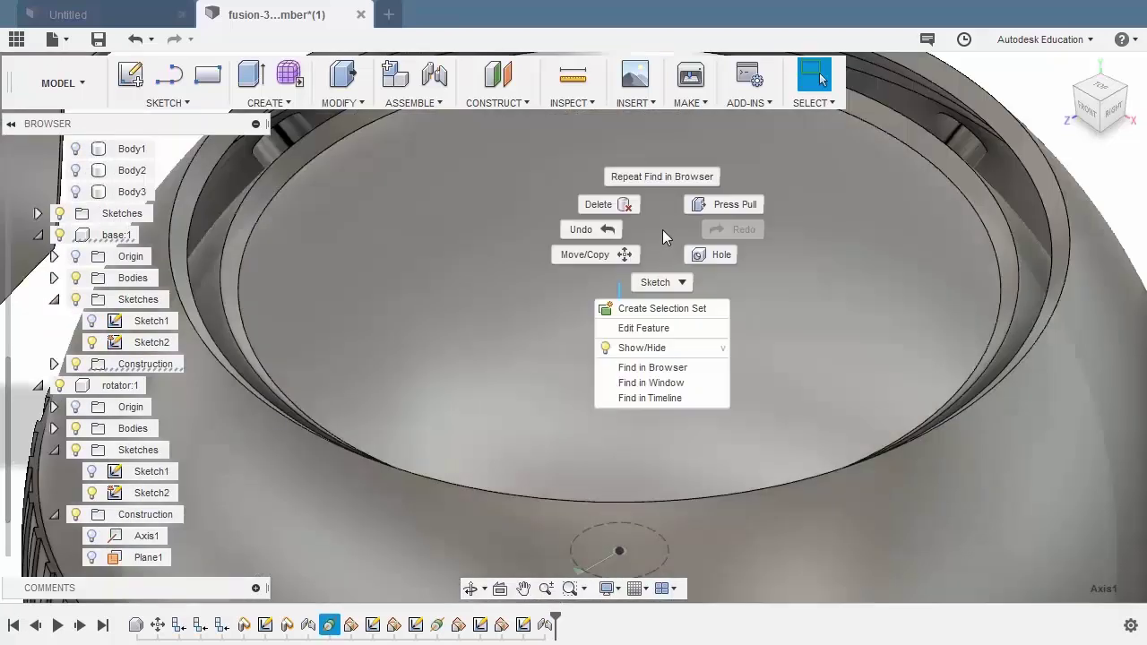
left_click(666, 367)
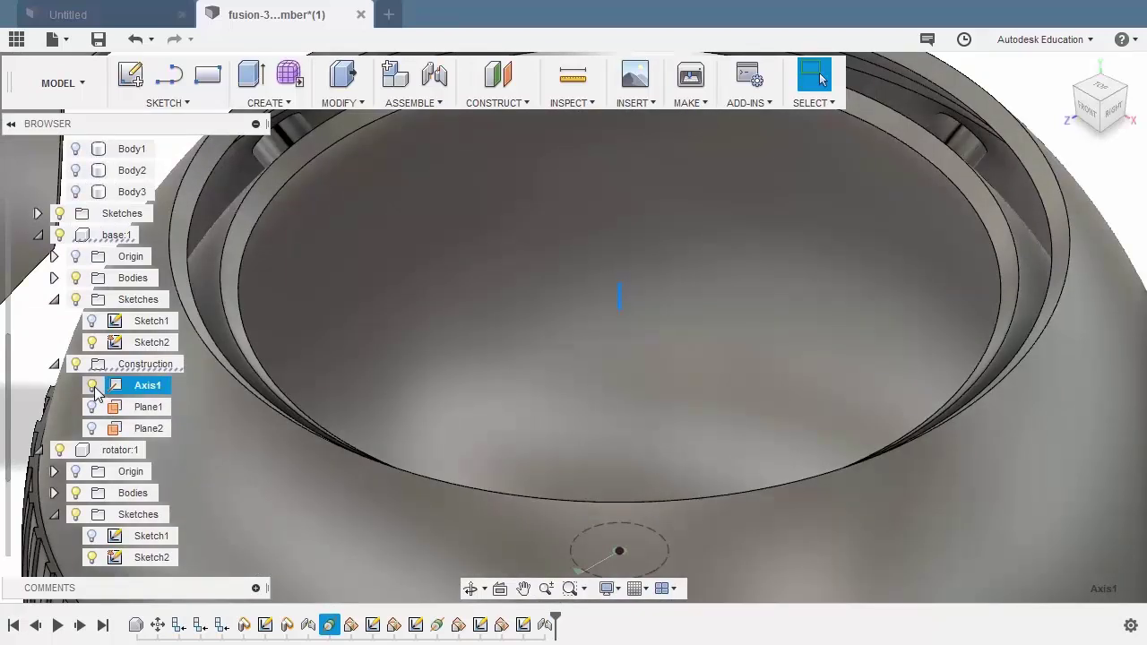
left_click(93, 386)
- Locate the base's sketch with the construction circle in the browser and hide it
scroll(720, 284, "down", 4)
middle_click_drag(715, 319, 705, 371, "shift")
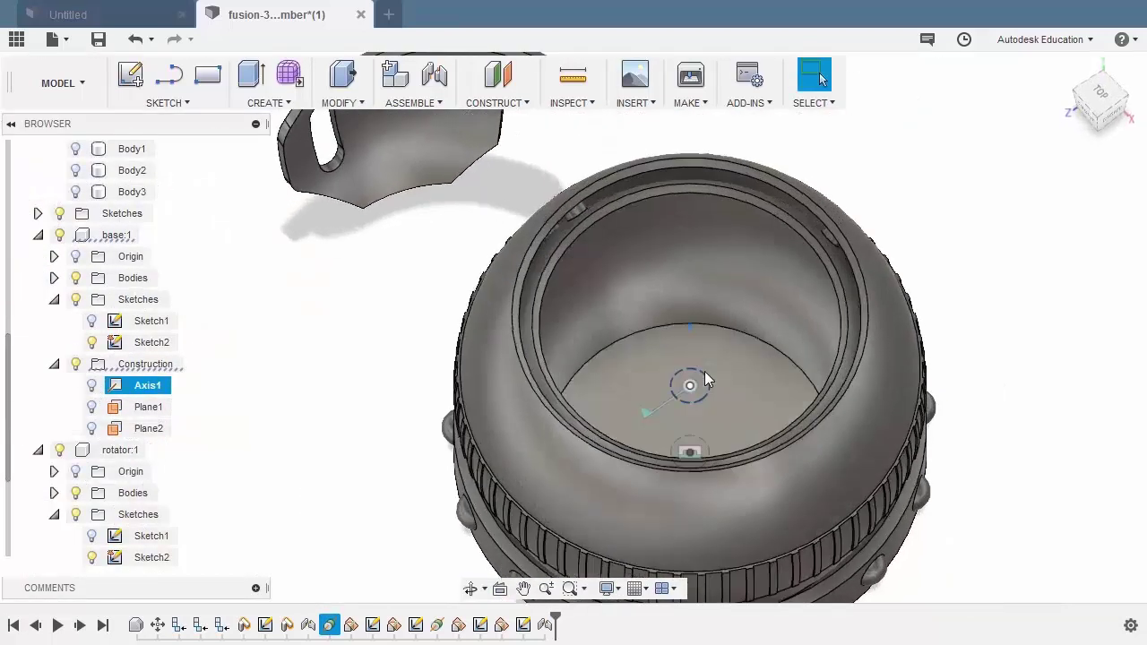
scroll(704, 377, "up", 2)
left_click(711, 388)
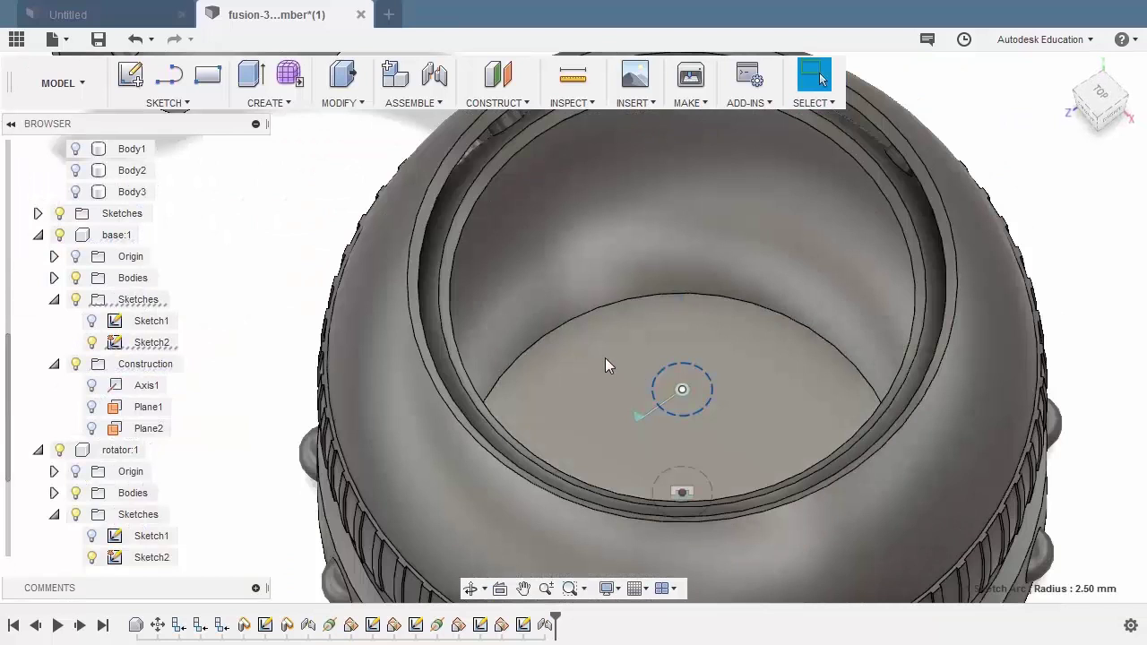
right_click(304, 187)
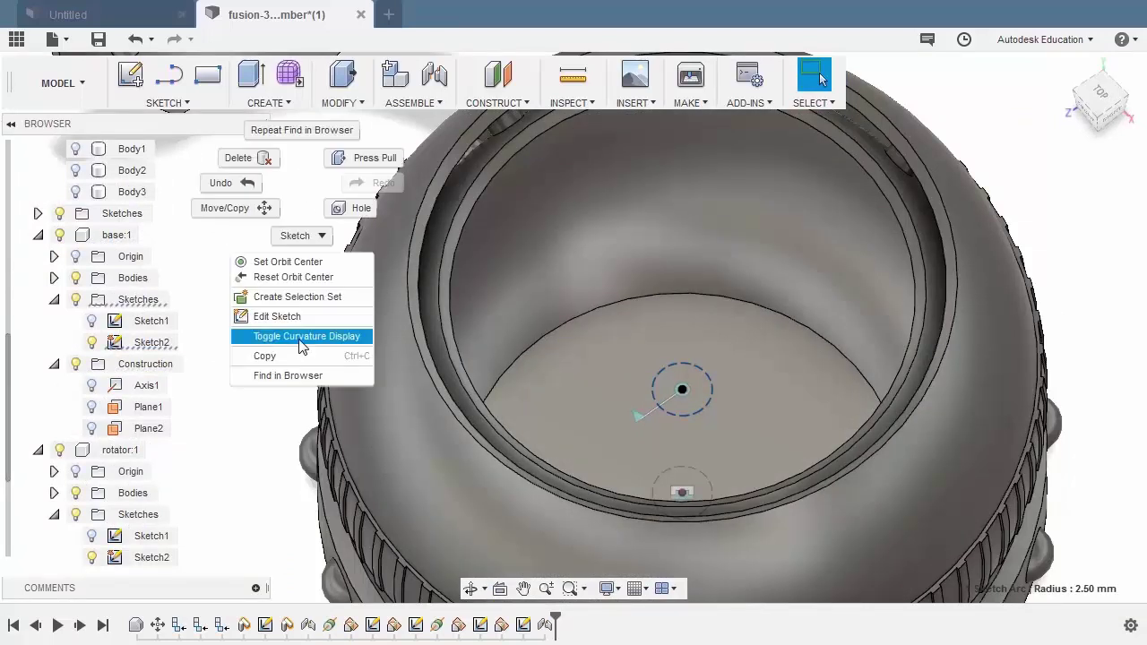
left_click(300, 374)
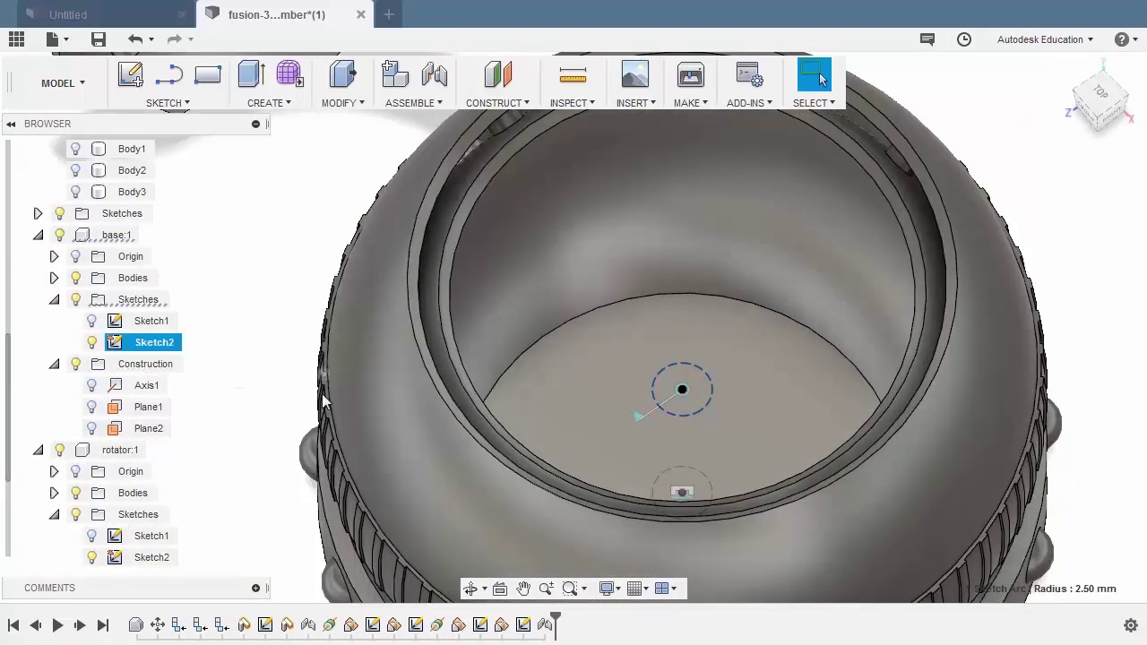
left_click(93, 342)
- Locate the rotator's sketch containing the construction circle in the browser and hide it
scroll(248, 272, "down", 2)
middle_click_drag(253, 276, 260, 296, "shift")
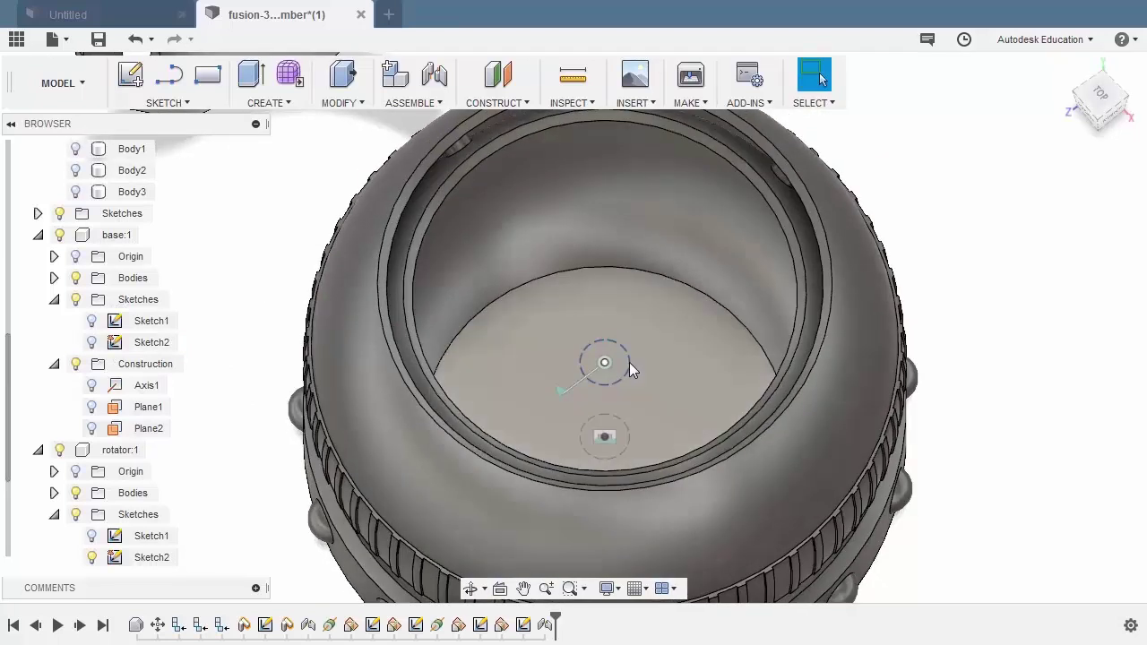
left_click(629, 362)
right_click(289, 188)
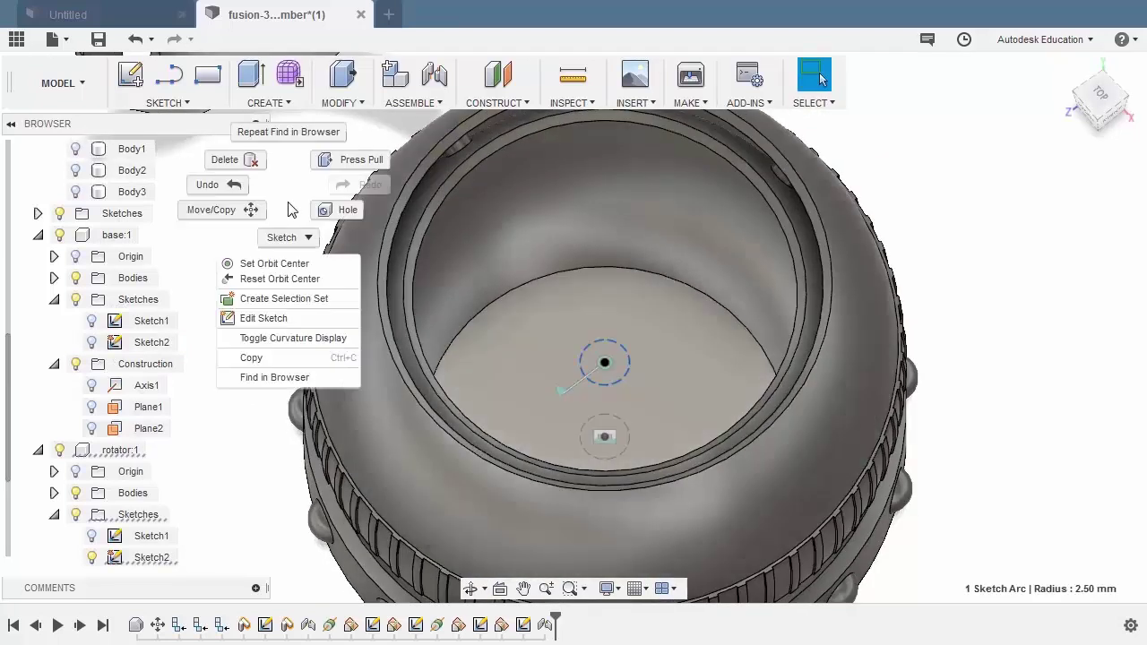
left_click(295, 377)
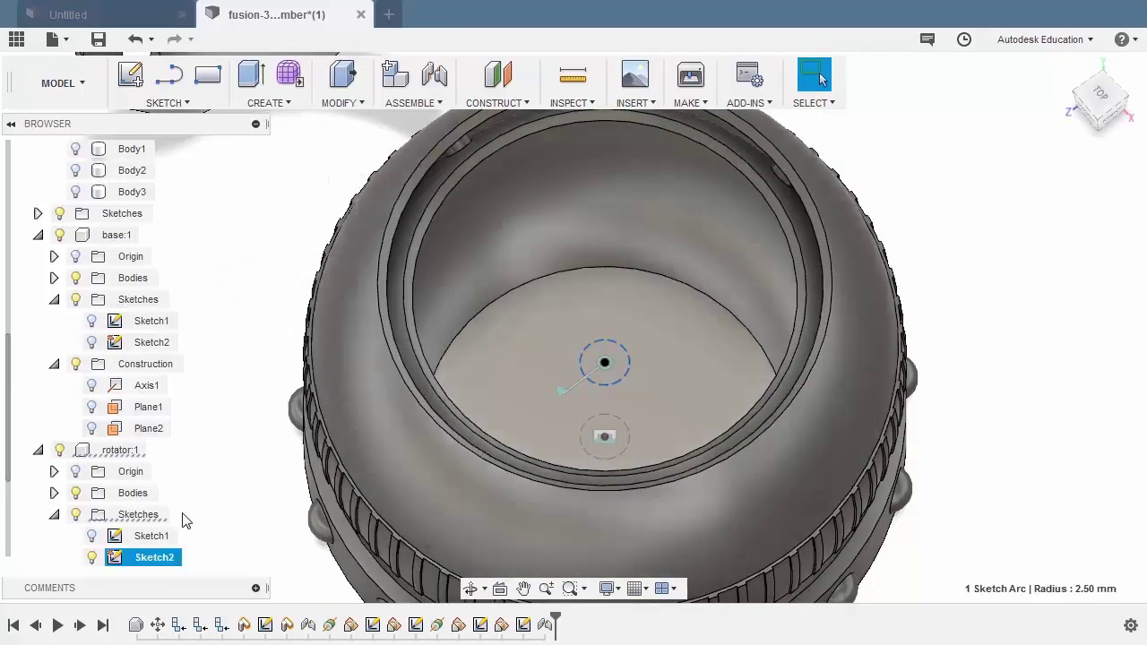
left_click(91, 558)
- Locate the sketch of the remaining dashed circle at the floor of the base in the browser and hide it
scroll(342, 284, "down", 1)
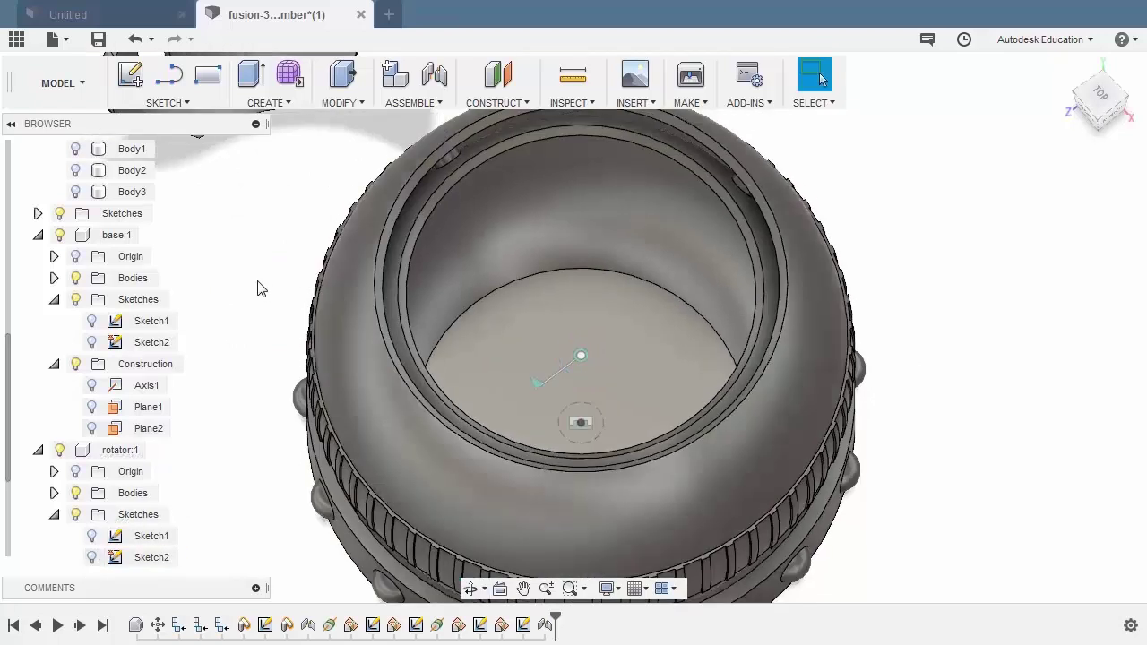
middle_click_drag(258, 288, 247, 297, "shift")
scroll(596, 439, "up", 3)
left_click(595, 437)
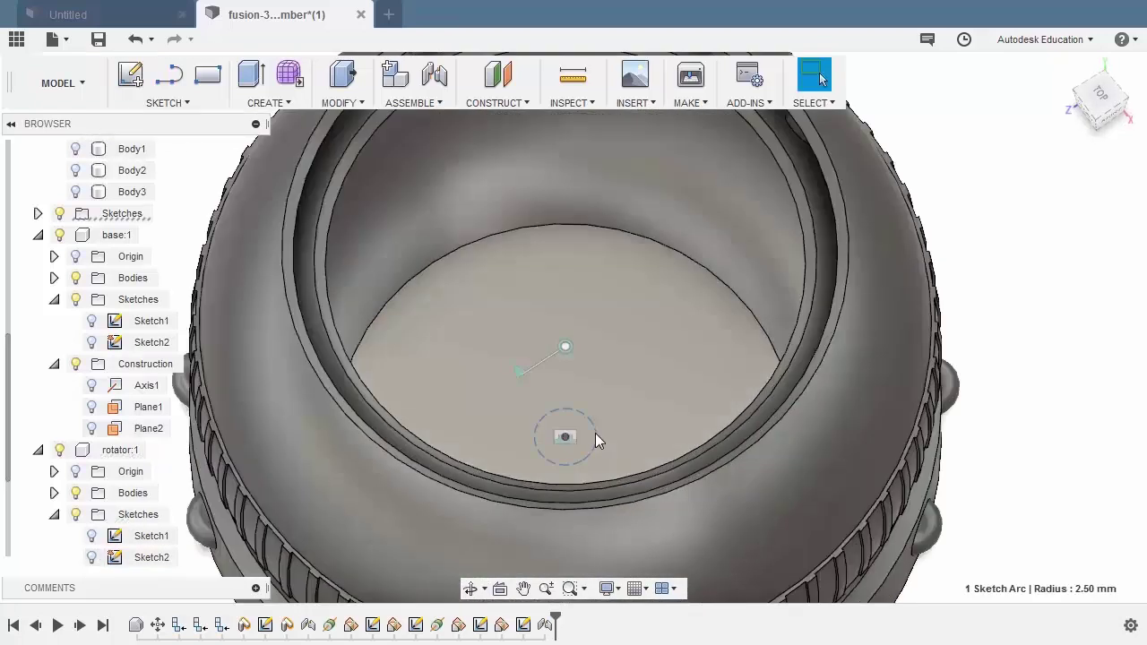
scroll(595, 437, "down", 3)
right_click(848, 207)
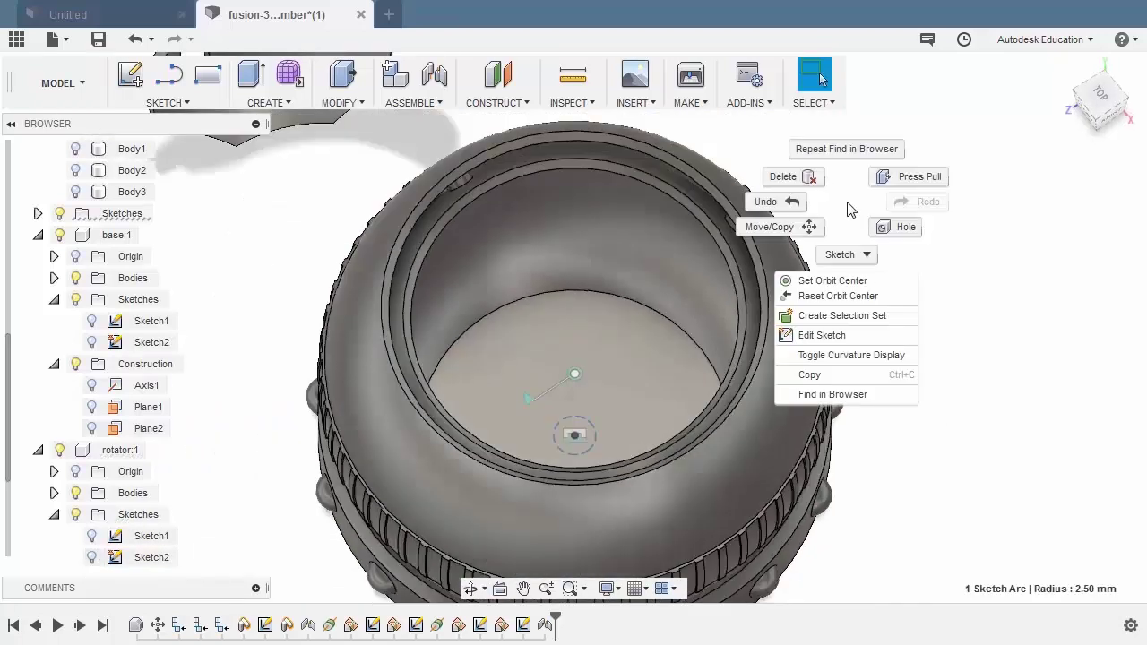
left_click(852, 393)
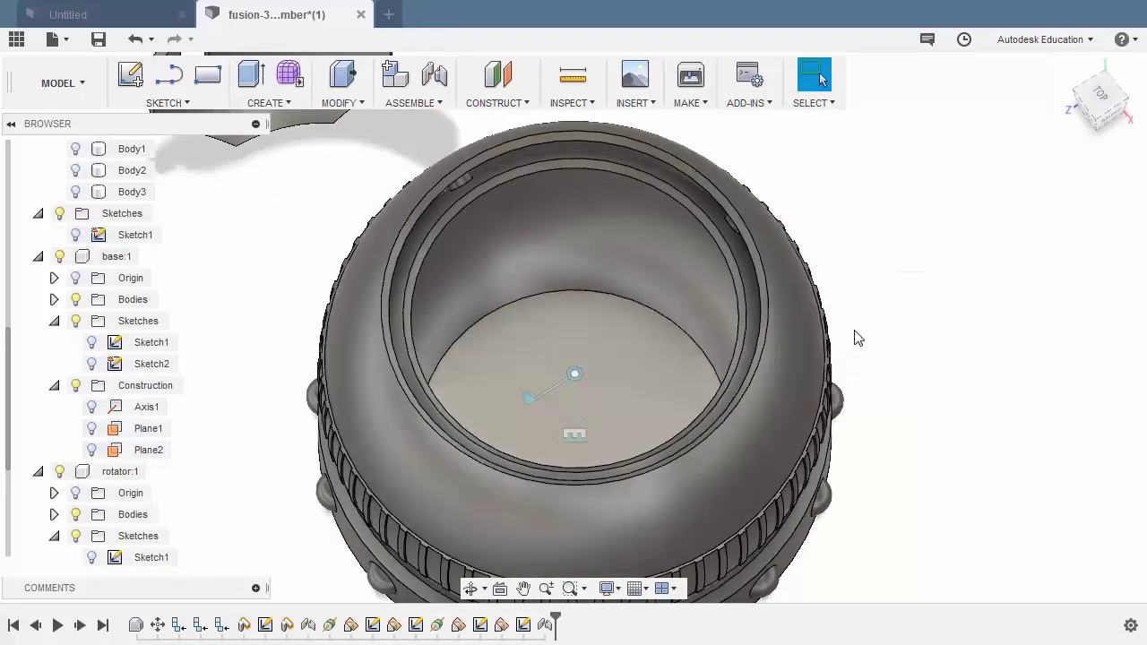
- Return to the home view and hide the rotator component to expose the base's pins
scroll(858, 338, "down", 3)
left_click(1065, 69)
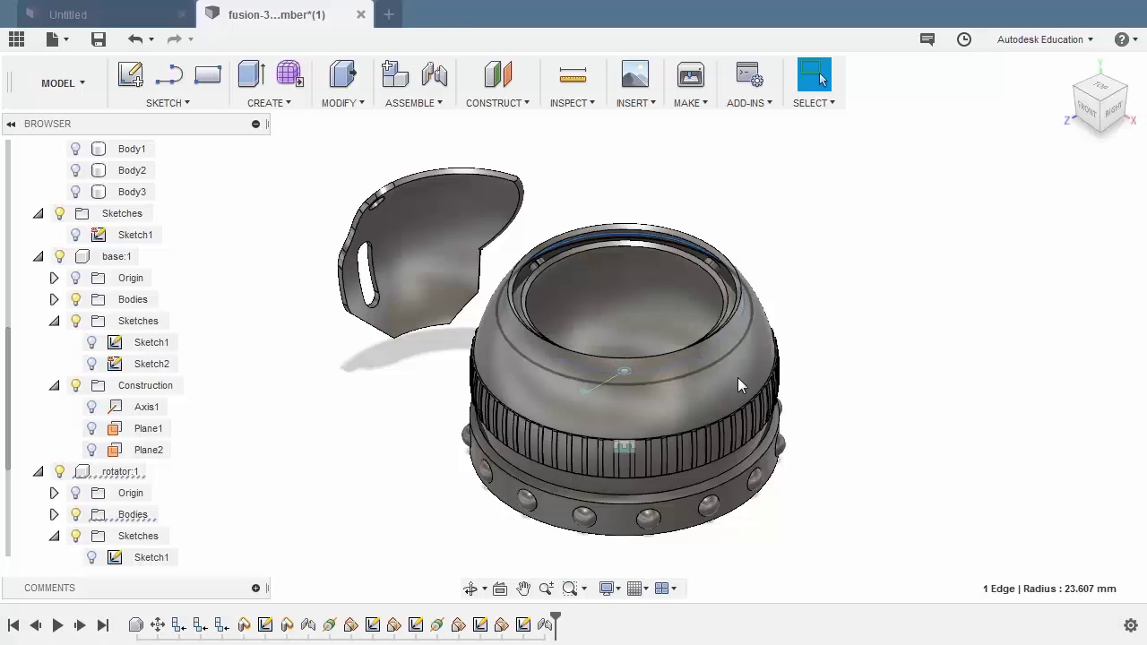
left_click(695, 372)
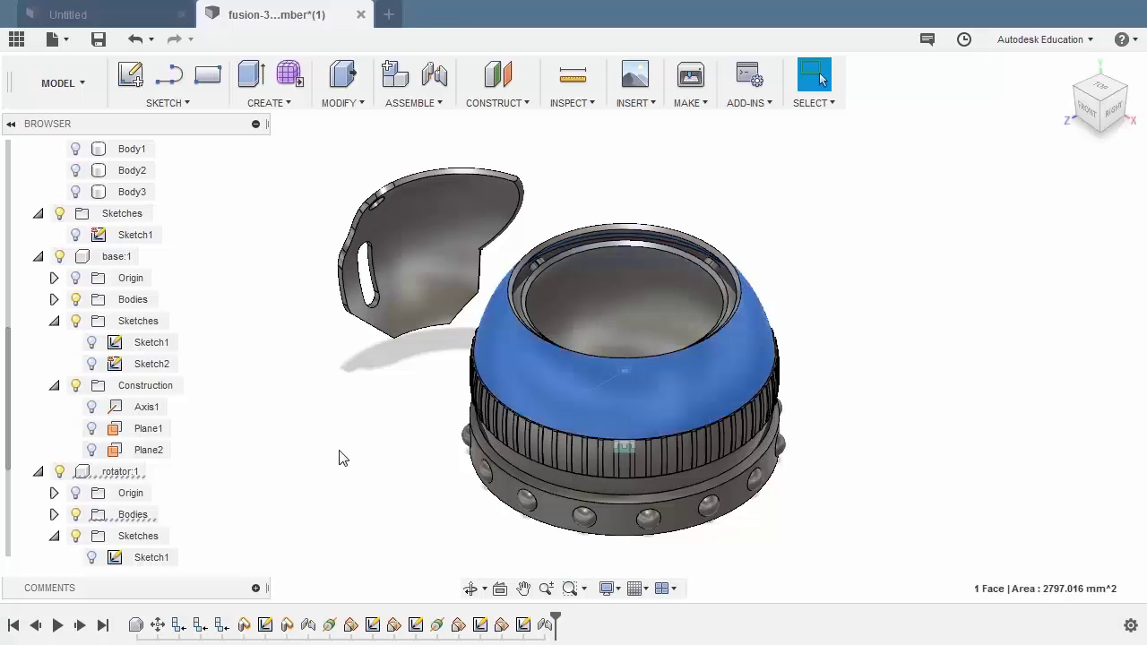
left_click(72, 473)
left_click(59, 471)
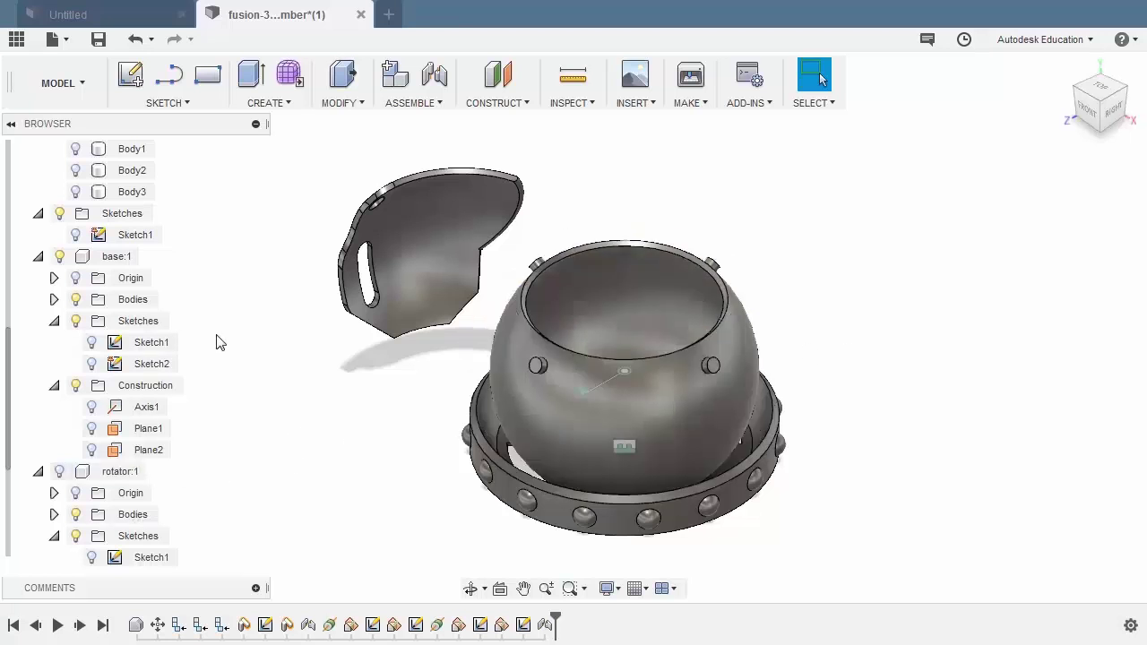
- Start a revolute joint with the centre of the shutter's round pivot hole as the origin on the moving component
key("j")
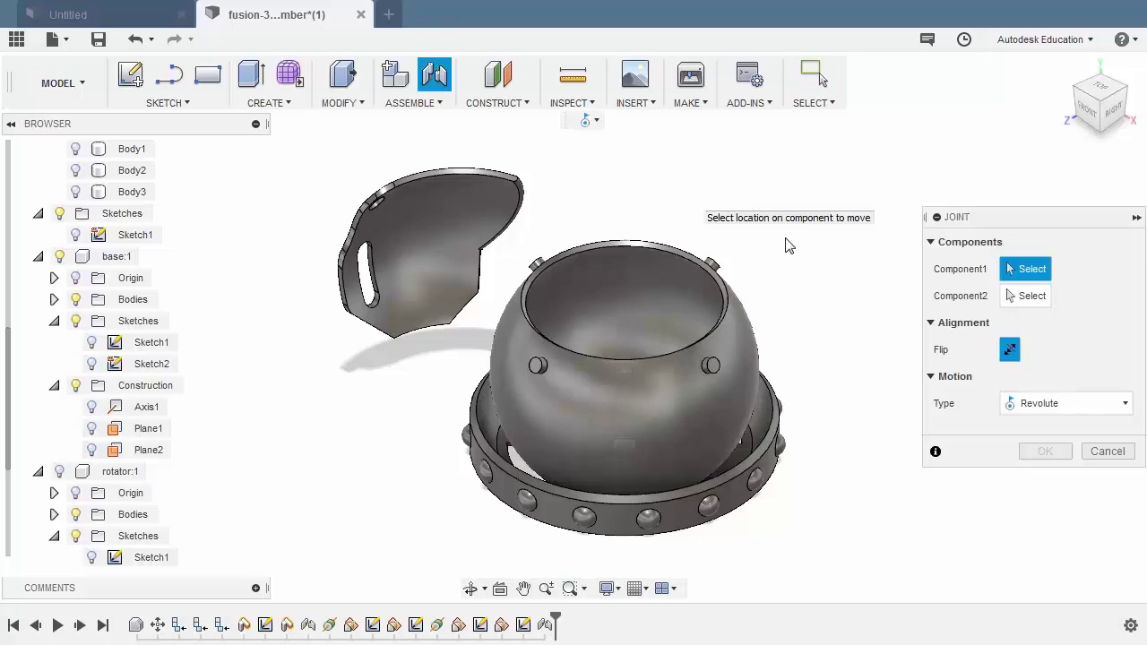
middle_click_drag(430, 269, 489, 265, "shift")
scroll(489, 267, "up", 3)
middle_click_drag(505, 307, 722, 106, "shift")
scroll(386, 318, "up", 3)
scroll(597, 276, "up", 3)
middle_click_drag(386, 317, 629, 226)
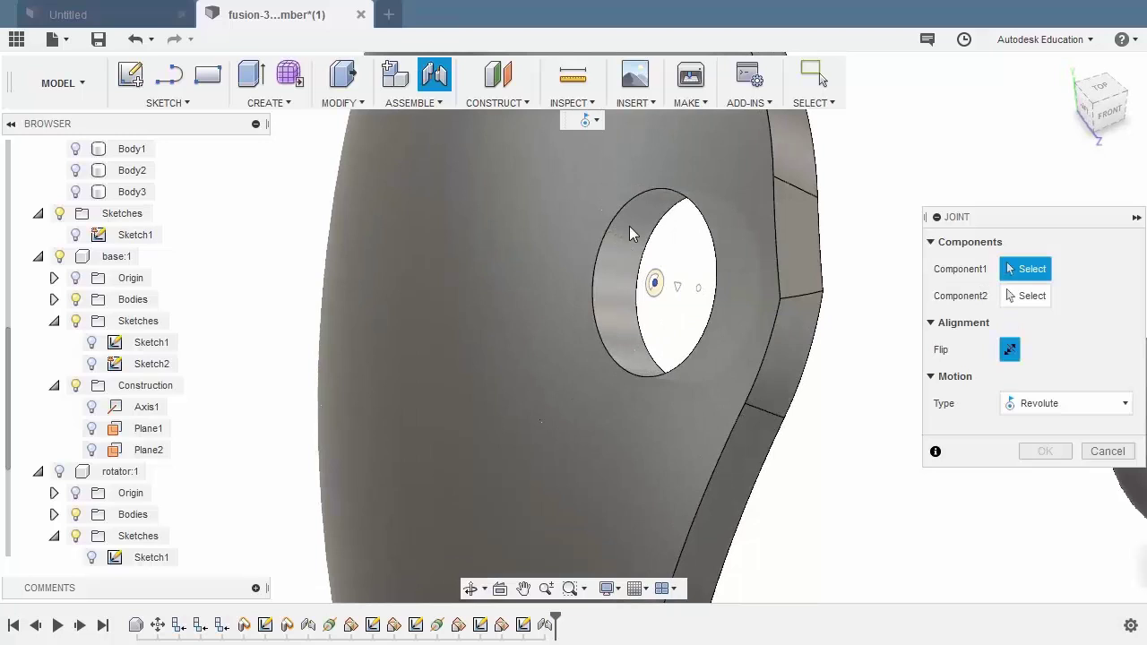
left_click(655, 284)
- Complete the revolute joint by attaching the shutter to the end-face centre of a base pin, keeping zero angle and offsets
scroll(671, 269, "down", 4)
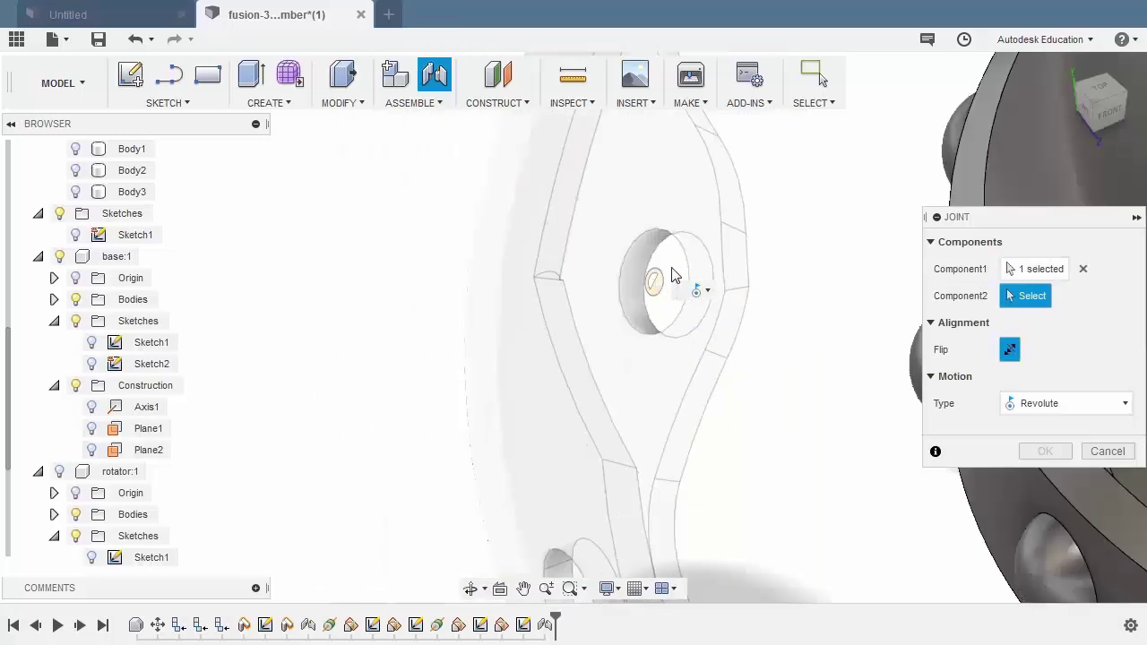
middle_click_drag(637, 266, 377, 305)
scroll(560, 270, "down", 2)
middle_click_drag(560, 271, 521, 299, "shift")
scroll(573, 224, "up", 5)
scroll(576, 262, "up", 2)
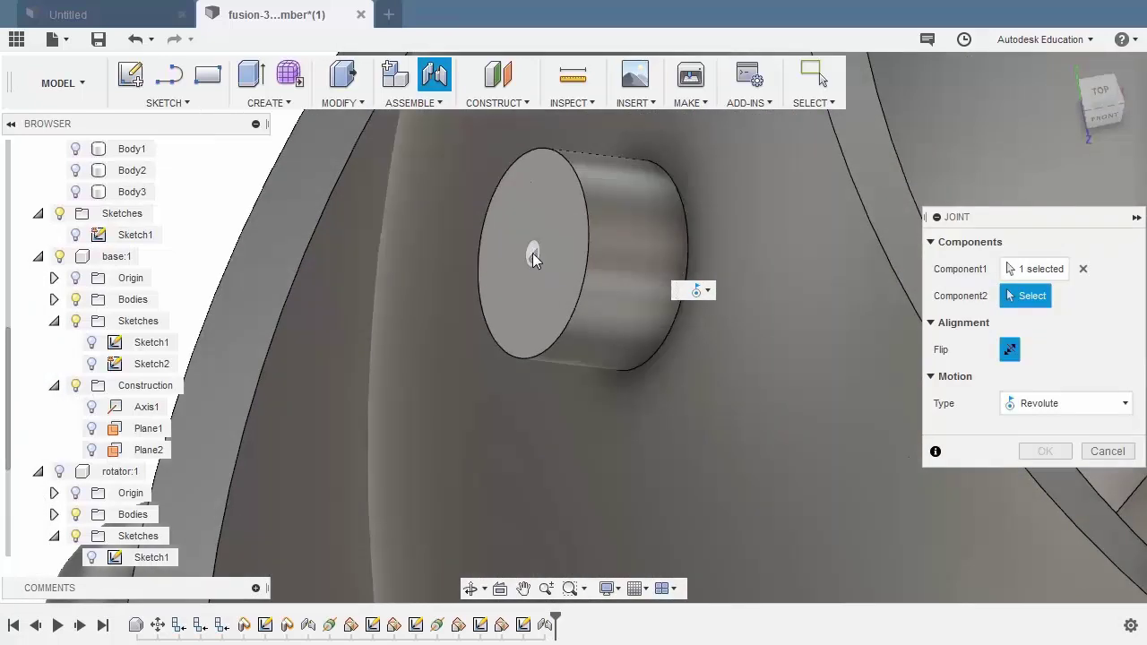
left_click(531, 255)
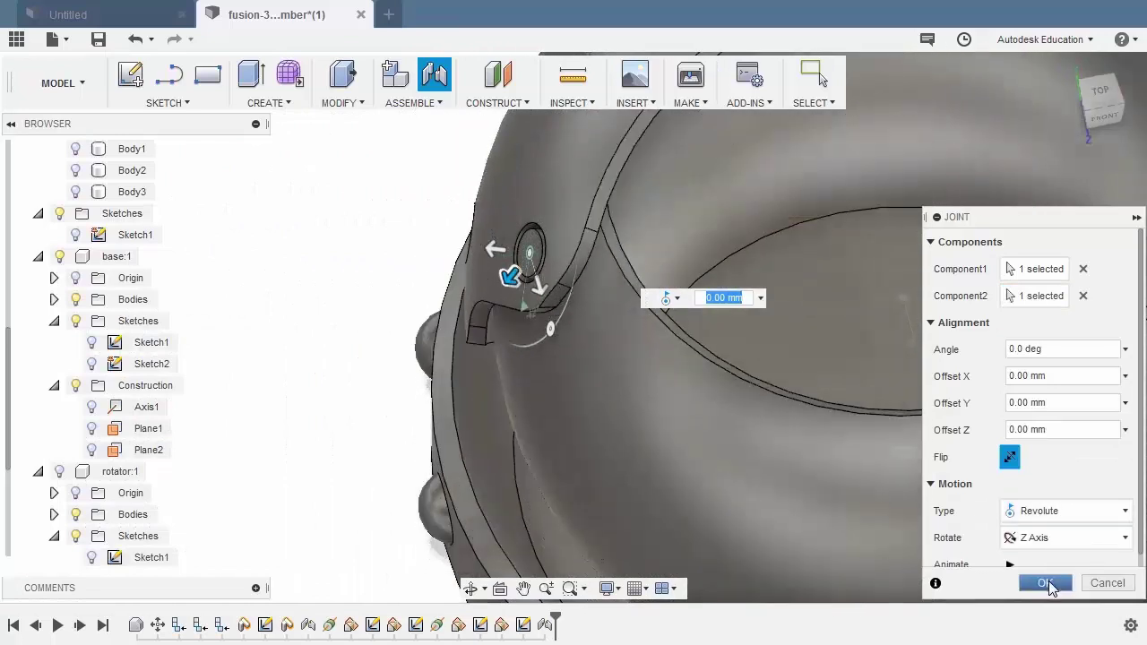
left_click(1048, 581)
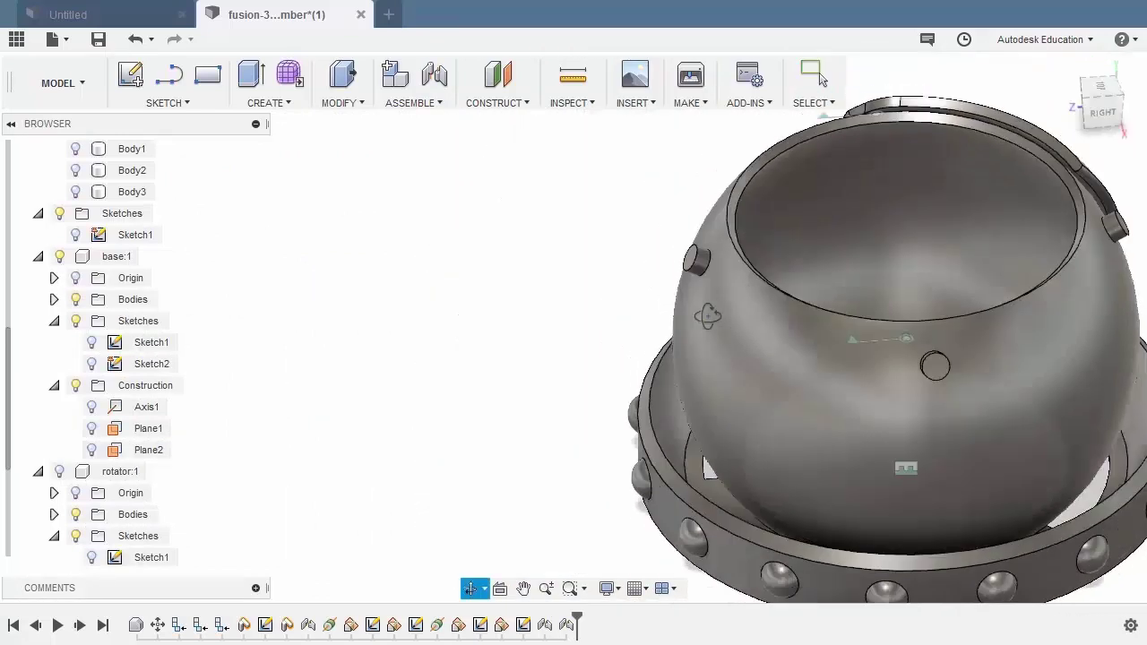
- Swing the shutter about its pin to test the motion, and select its revolute joint in the assembly's joint list
middle_click_drag(749, 305, 625, 284, "shift")
left_click_drag(623, 277, 626, 366)
scroll(117, 332, "up", 5)
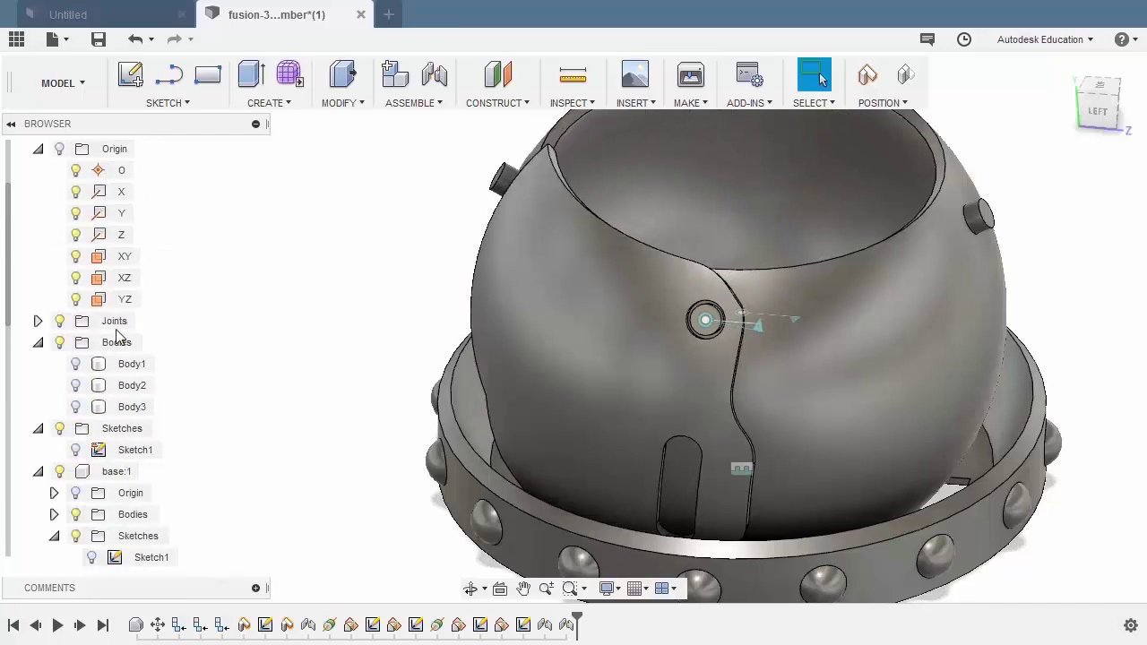
scroll(119, 350, "down", 1)
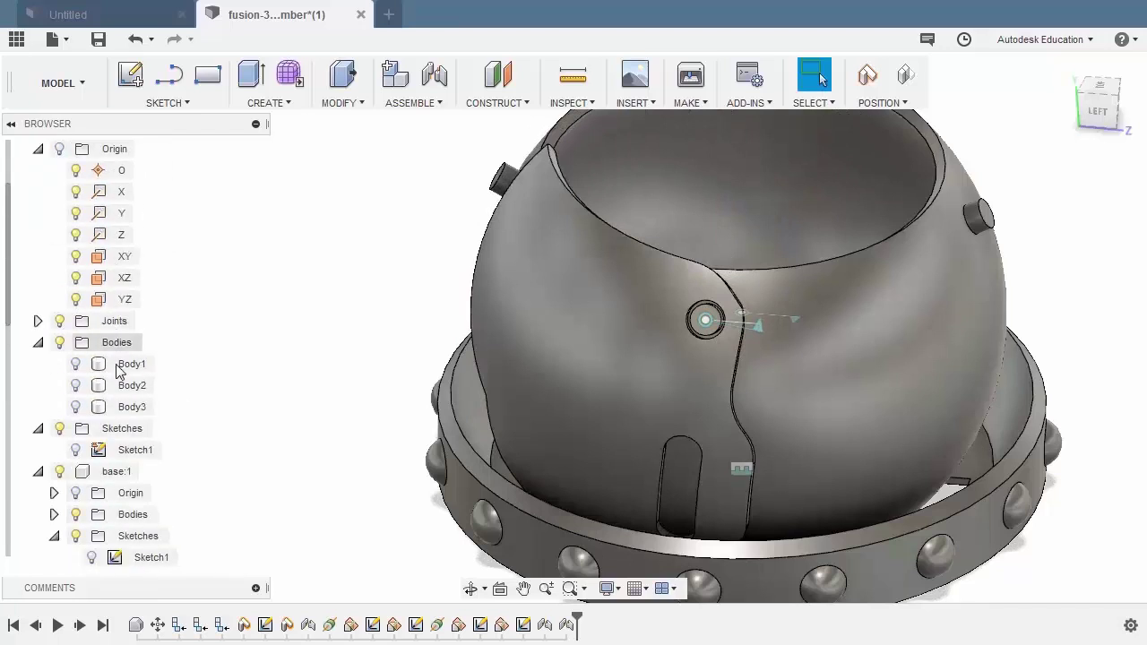
left_click(37, 321)
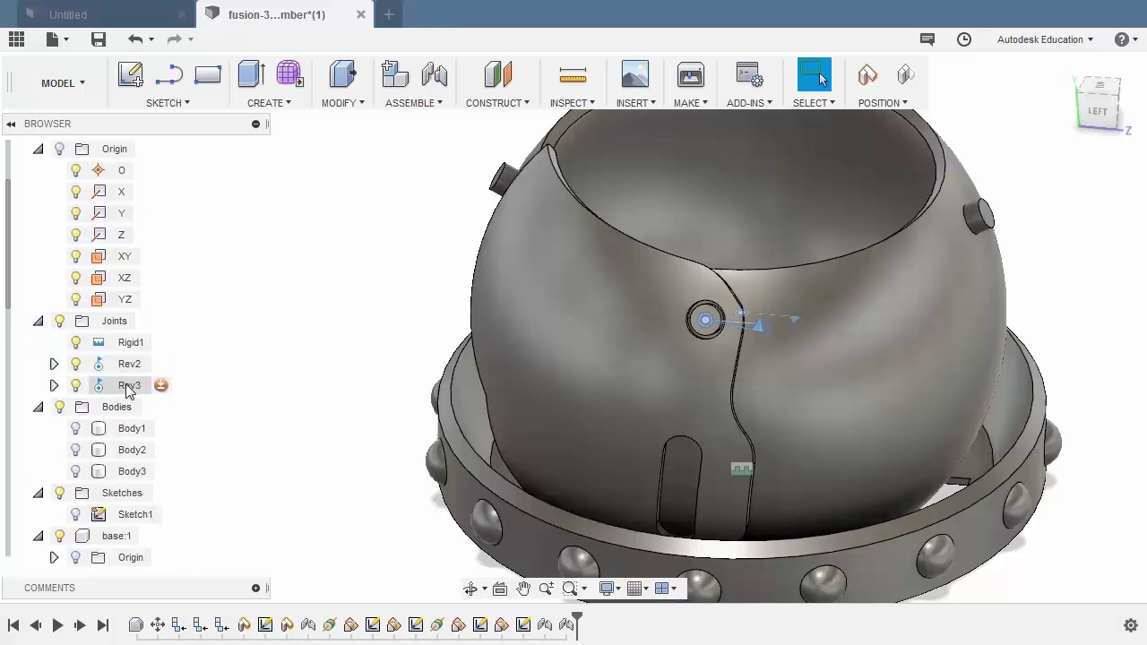
left_click(128, 387)
- Swing the shutter back and forth around its pin and examine the joint's direction indicators up close
scroll(674, 353, "up", 4)
middle_click_drag(573, 331, 512, 384)
scroll(554, 358, "up", 2)
left_click_drag(542, 370, 578, 278)
scroll(680, 429, "up", 2)
left_click(706, 378)
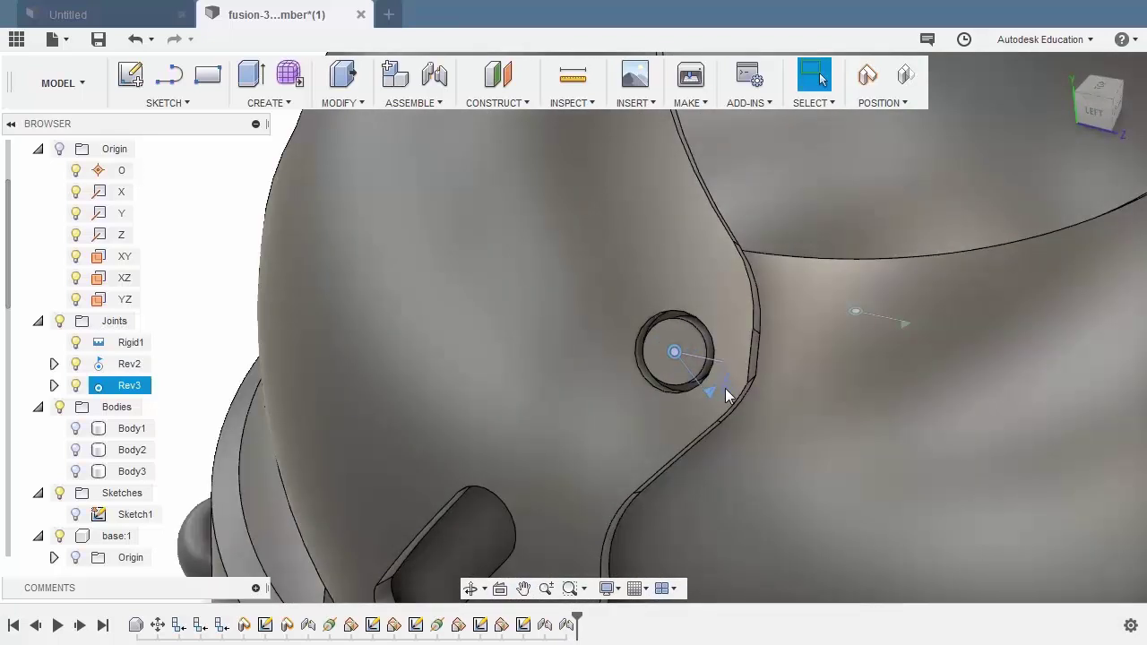
left_click_drag(521, 324, 561, 431)
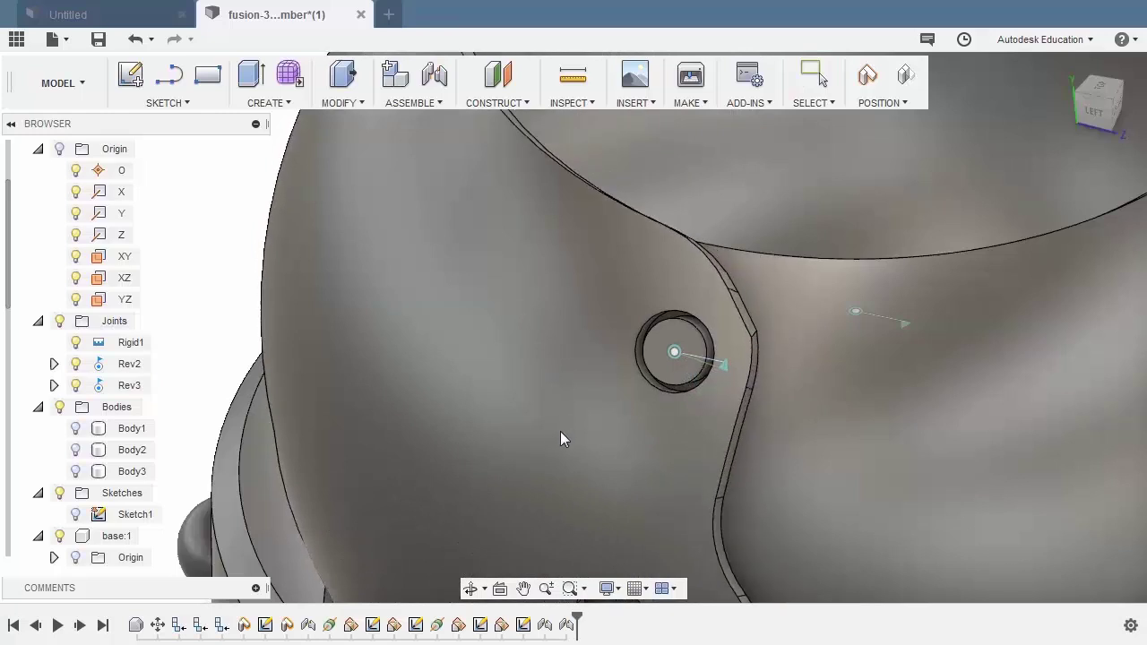
- Rotate the shutter slightly about its pin to level its upper edge with the base's rim, checking from the back-left side
scroll(554, 407, "down", 2)
middle_click_drag(553, 407, 561, 343, "shift")
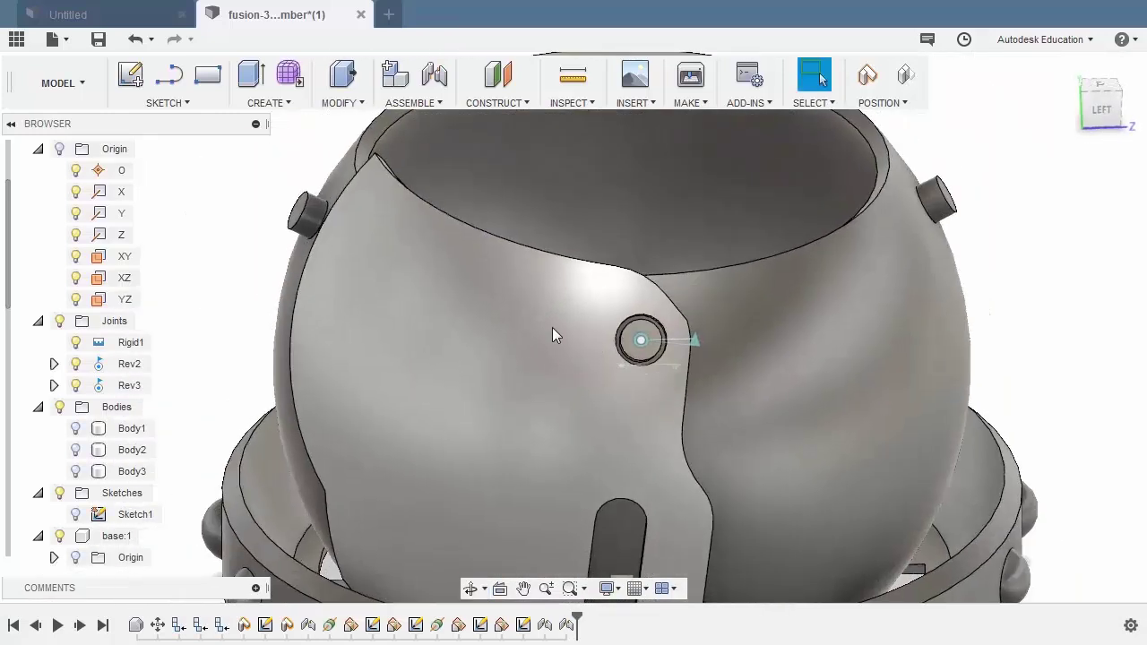
left_click_drag(546, 343, 547, 335)
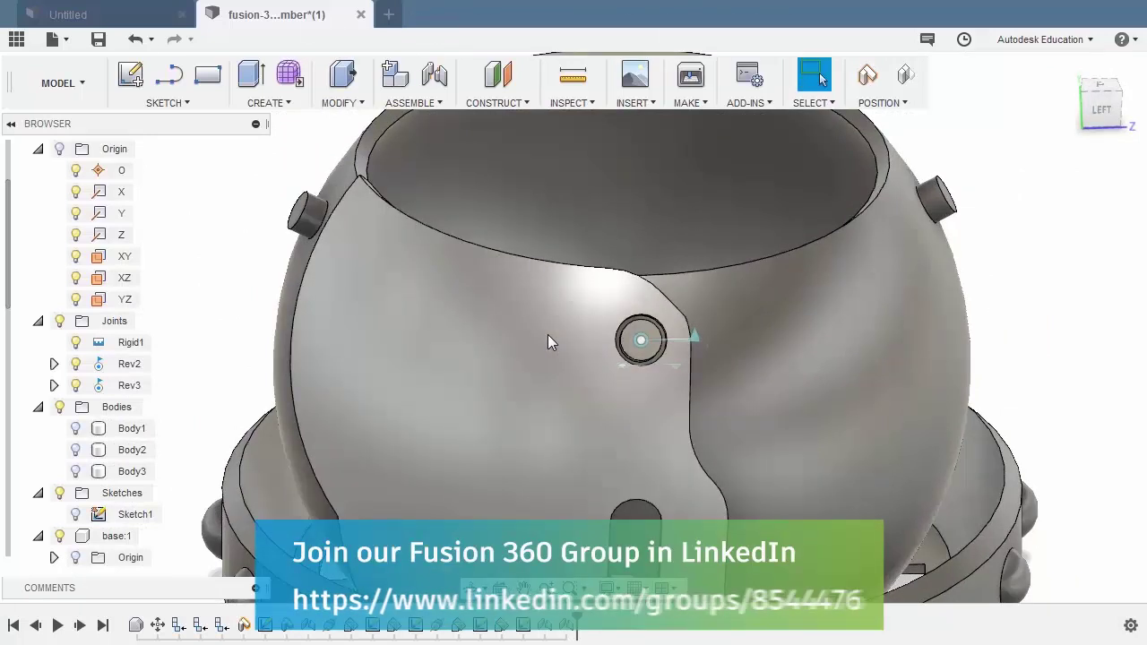
middle_click_drag(549, 336, 664, 284, "shift")
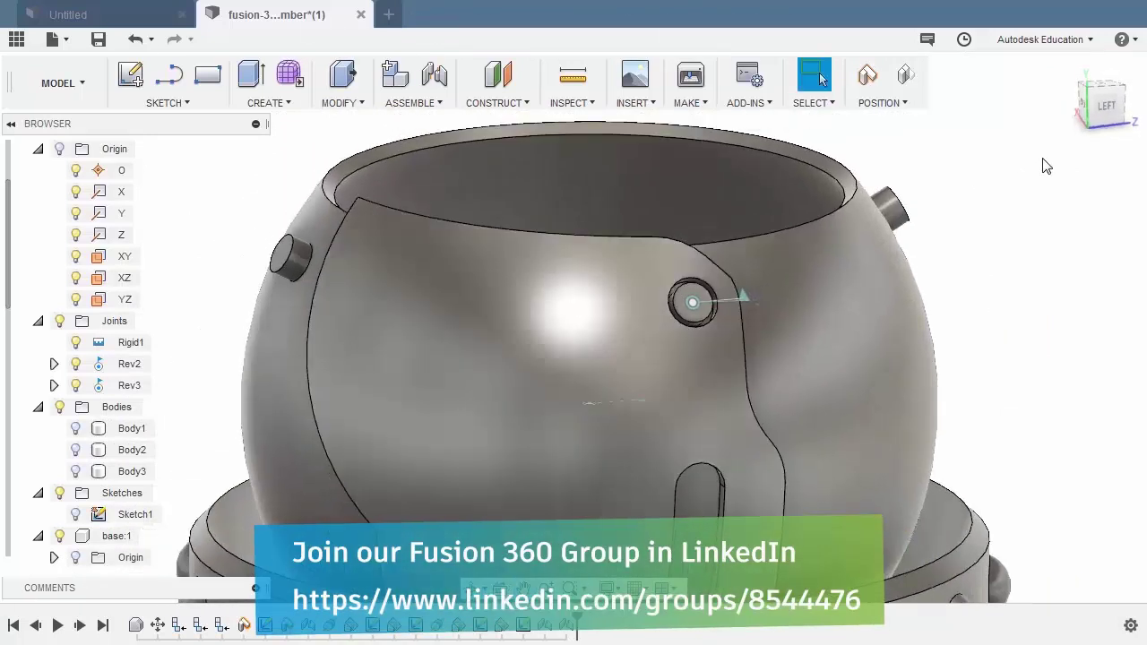
left_click(1090, 111)
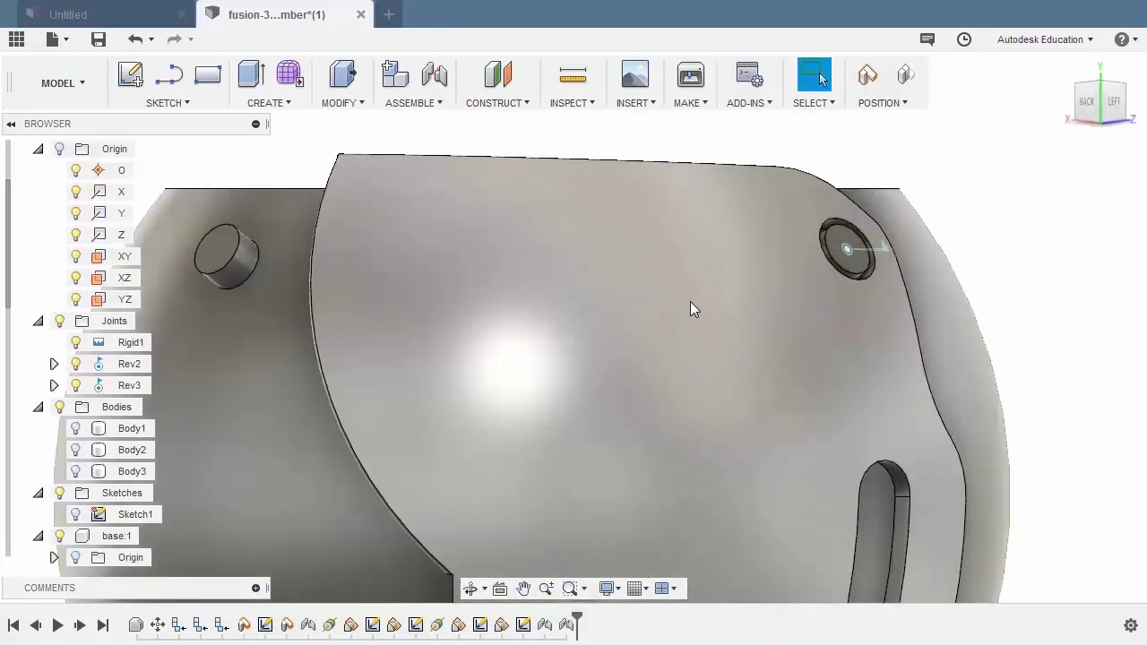
scroll(689, 302, "up", 2)
left_click_drag(606, 282, 579, 299)
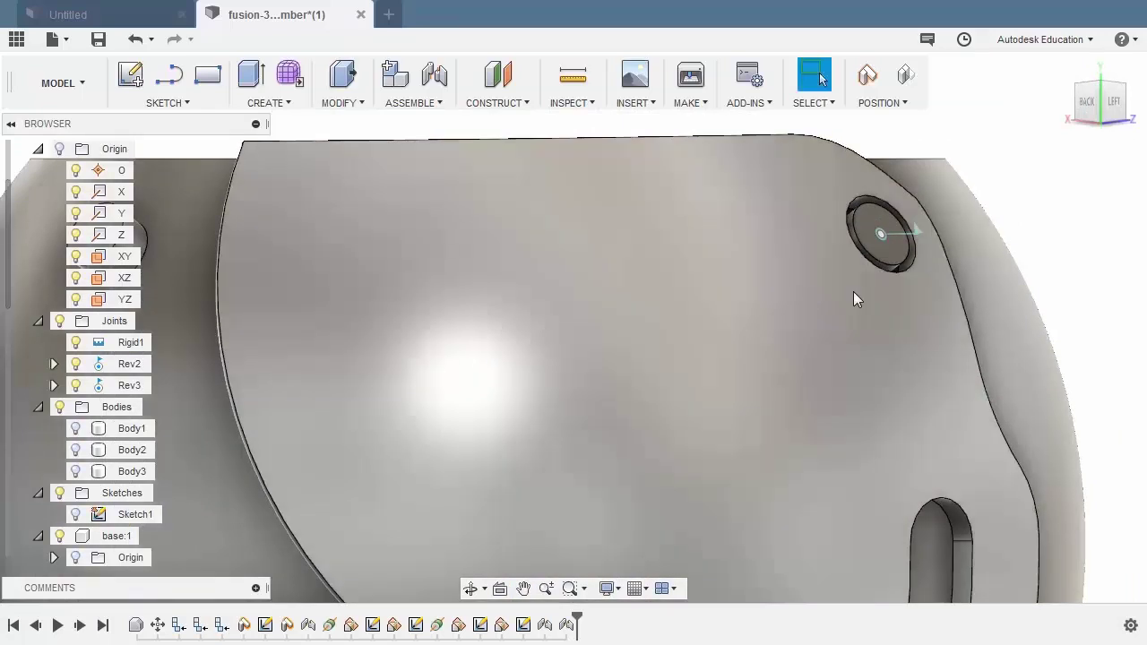
- Examine the shutter's revolute joint indicator at the pivot hole and its orientation relative to the shutter's upper edge
middle_click_drag(852, 294, 957, 260, "shift")
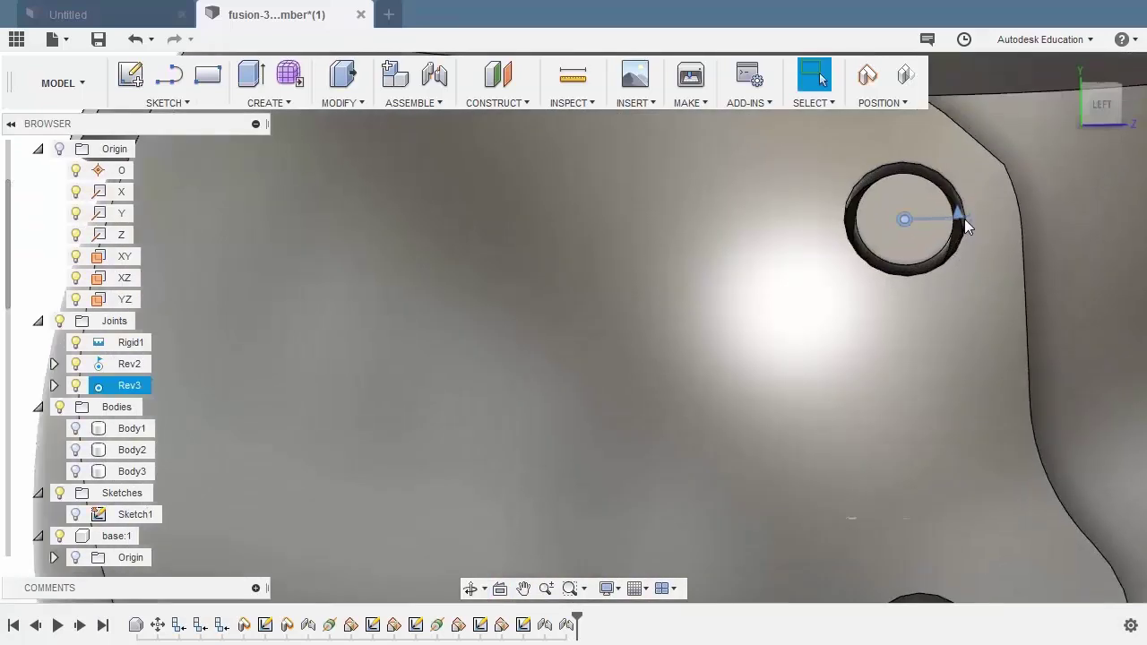
scroll(816, 299, "down", 5)
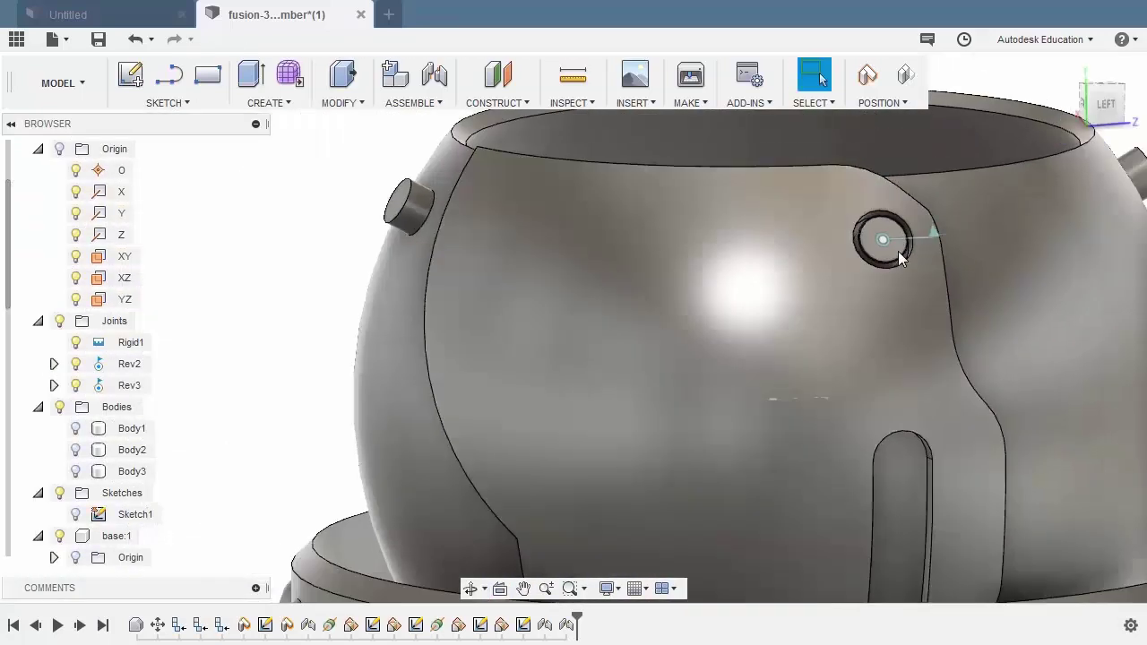
left_click(938, 239)
scroll(939, 237, "up", 2)
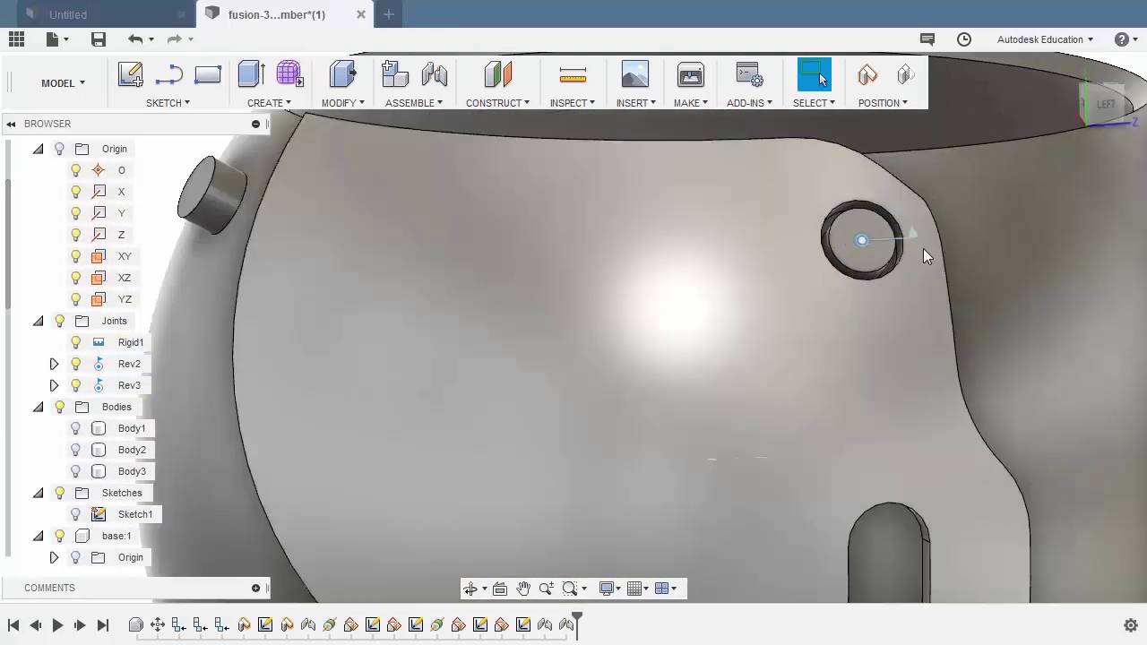
scroll(923, 249, "down", 2)
left_click_drag(692, 274, 689, 274)
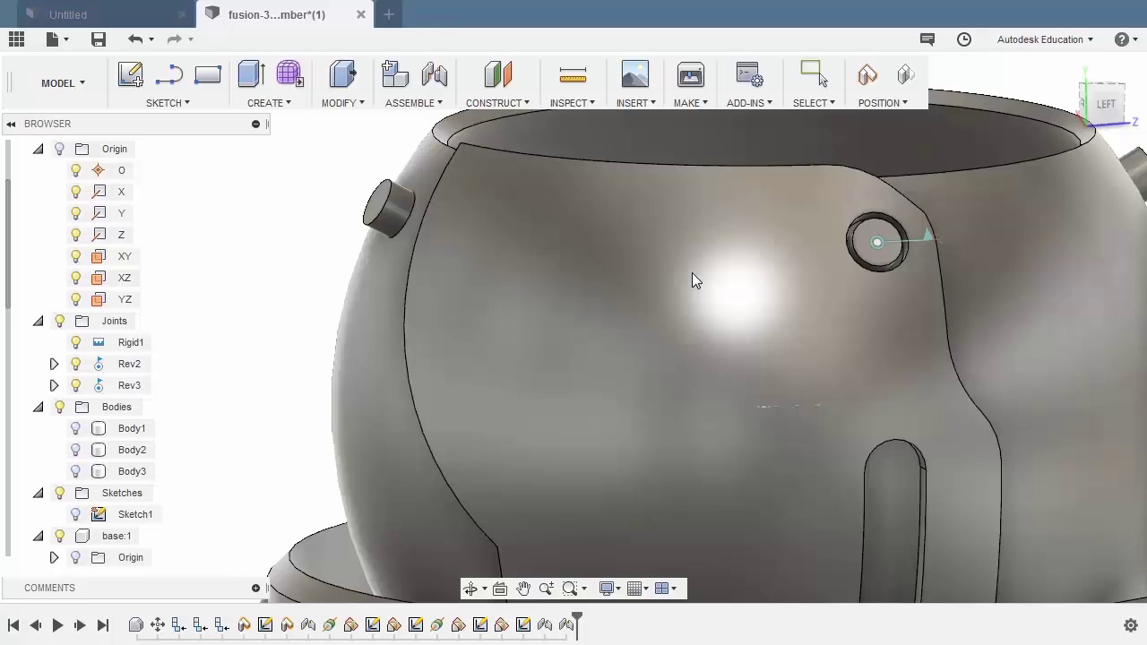
scroll(690, 285, "down", 2)
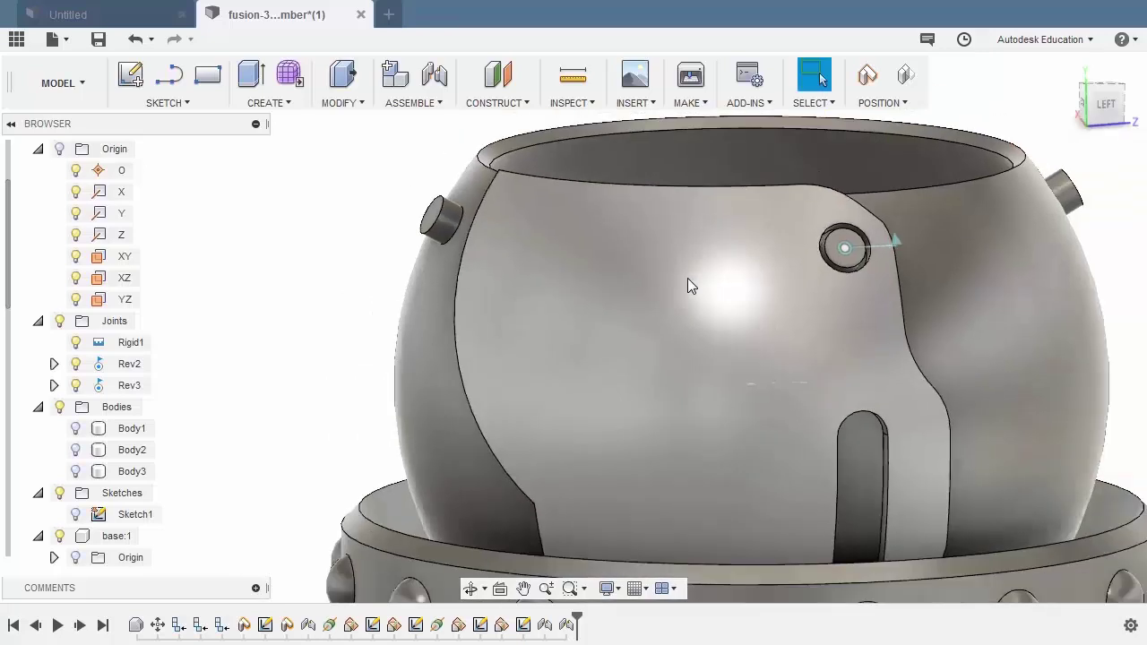
- Viewed from above, swing the shutter about its pin until its tip reaches the base's centre
middle_click_drag(696, 267, 682, 320, "shift")
scroll(682, 321, "down", 2)
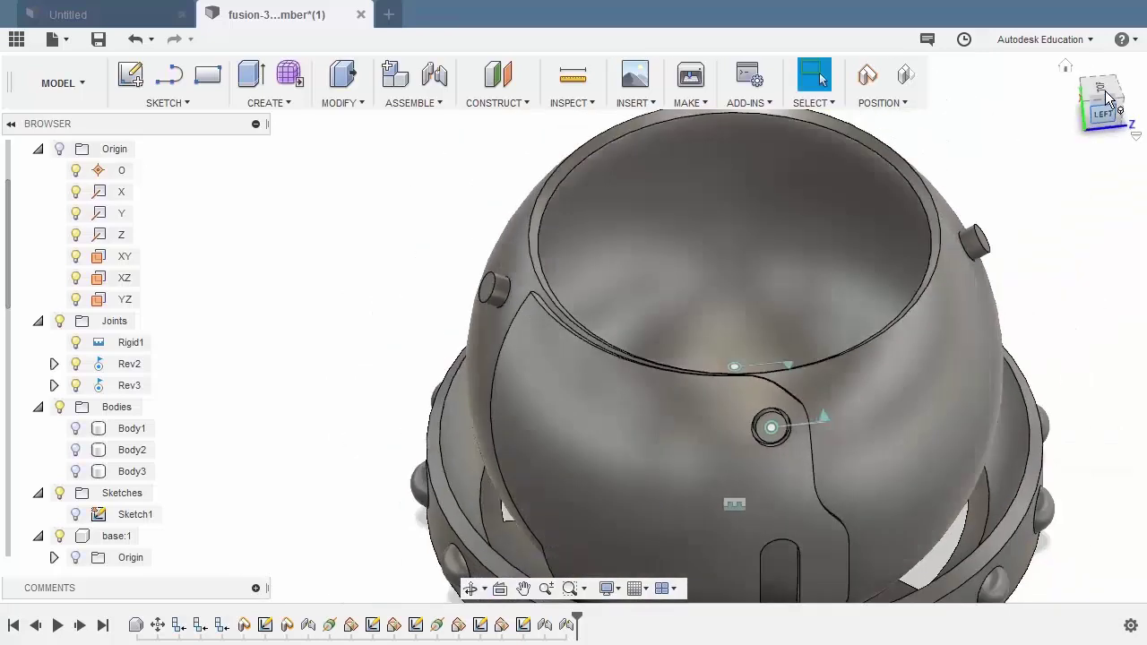
left_click(1108, 95)
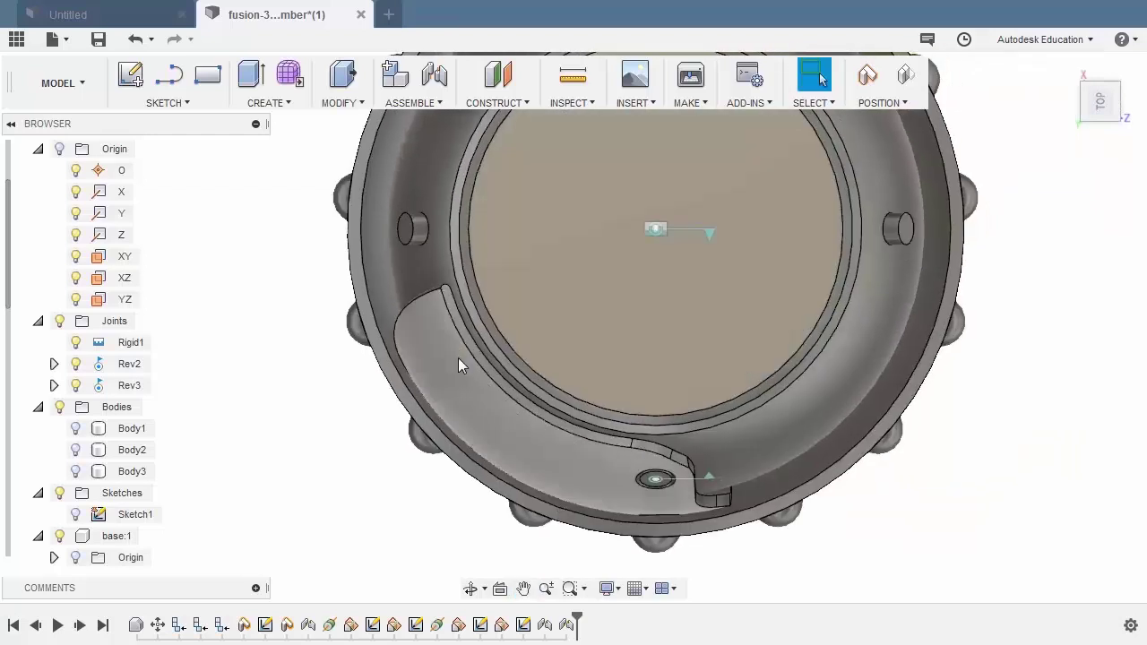
left_click_drag(463, 336, 600, 271)
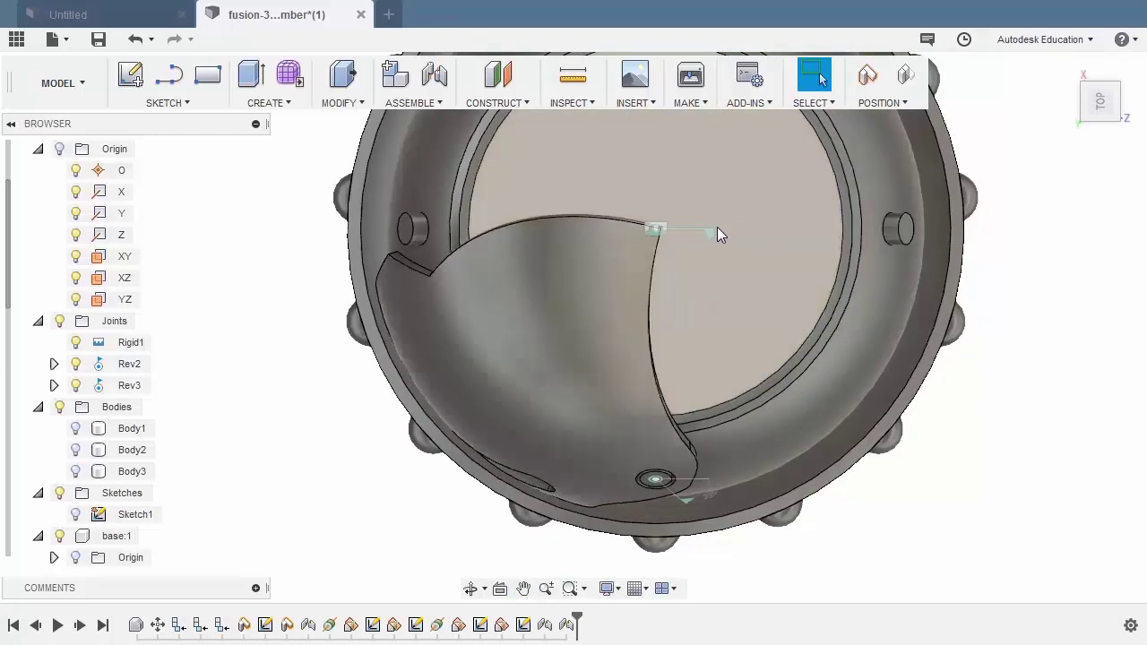
scroll(708, 228, "up", 5)
middle_click_drag(668, 227, 656, 257)
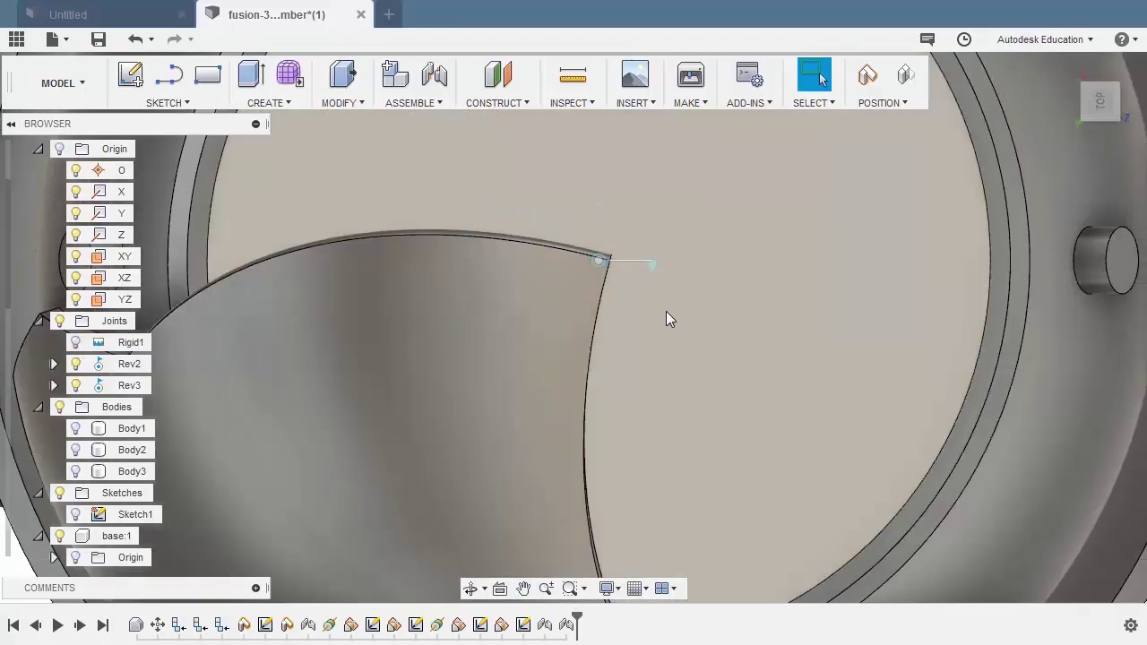
middle_click_drag(665, 318, 700, 318)
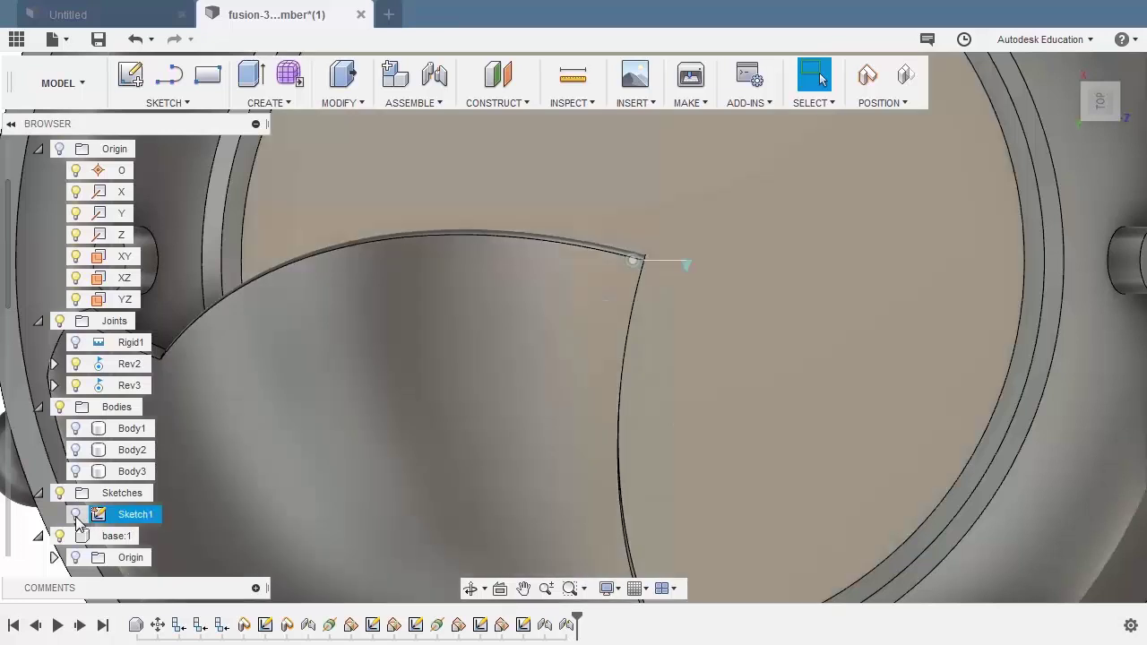
- Show the top-level Sketch1 and fine-tune the shutter's rotation so its tip meets the sketch circle's centre point
left_click(75, 515)
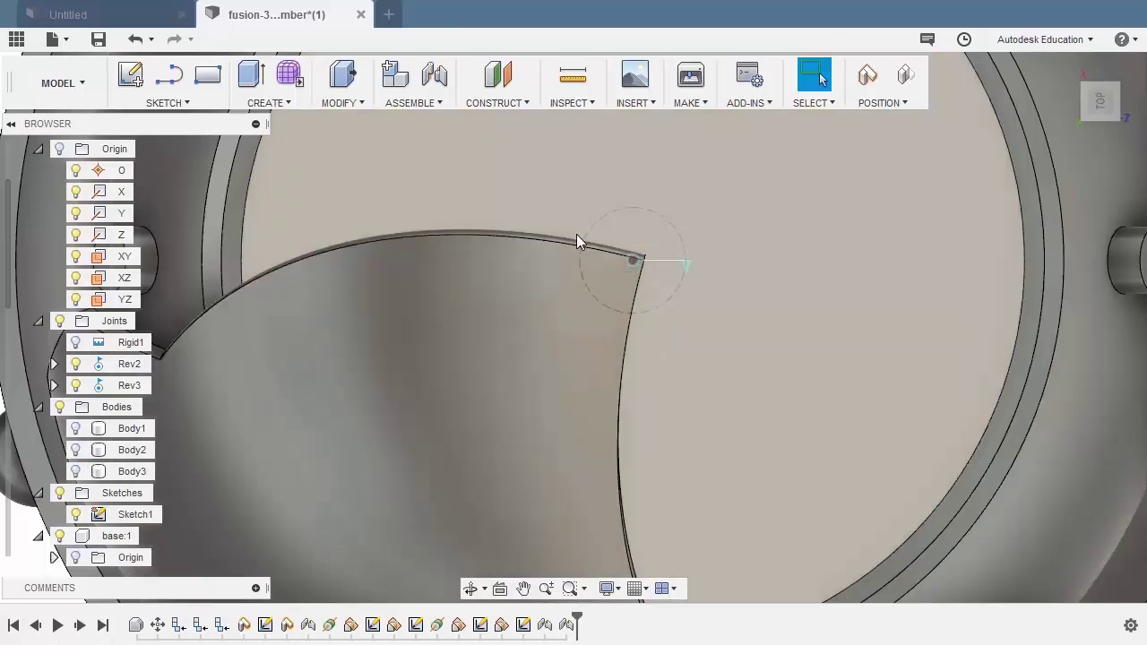
middle_click_drag(576, 242, 606, 247)
scroll(606, 247, "up", 1)
left_click_drag(543, 296, 556, 288)
scroll(555, 289, "down", 1)
scroll(583, 271, "up", 1)
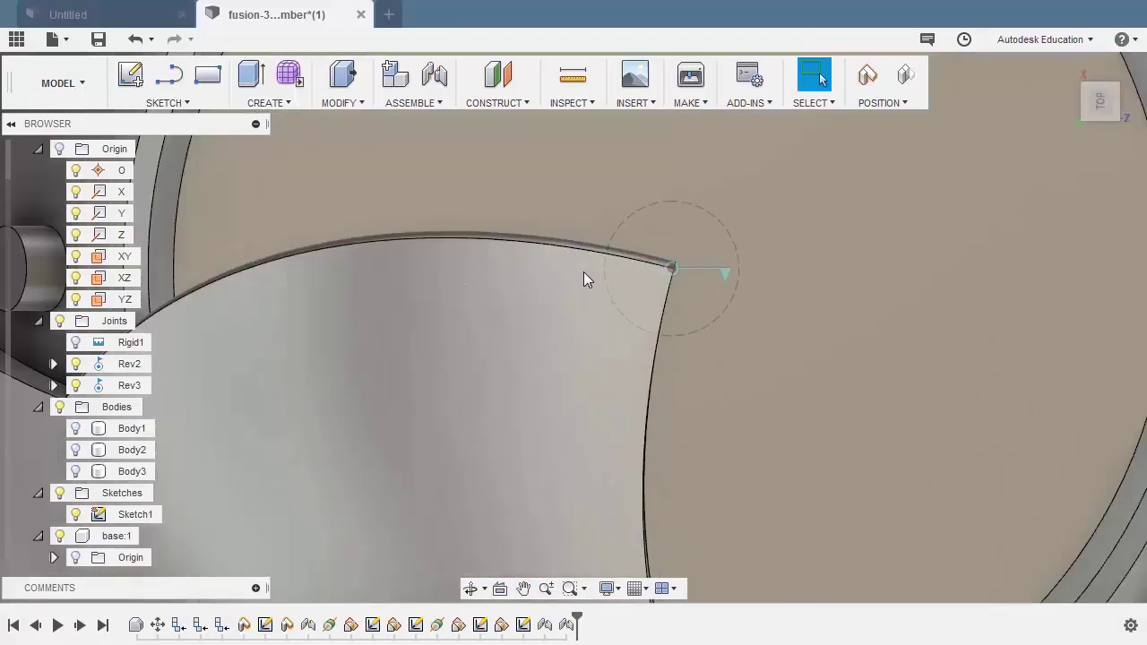
middle_click_drag(584, 271, 596, 297, "shift")
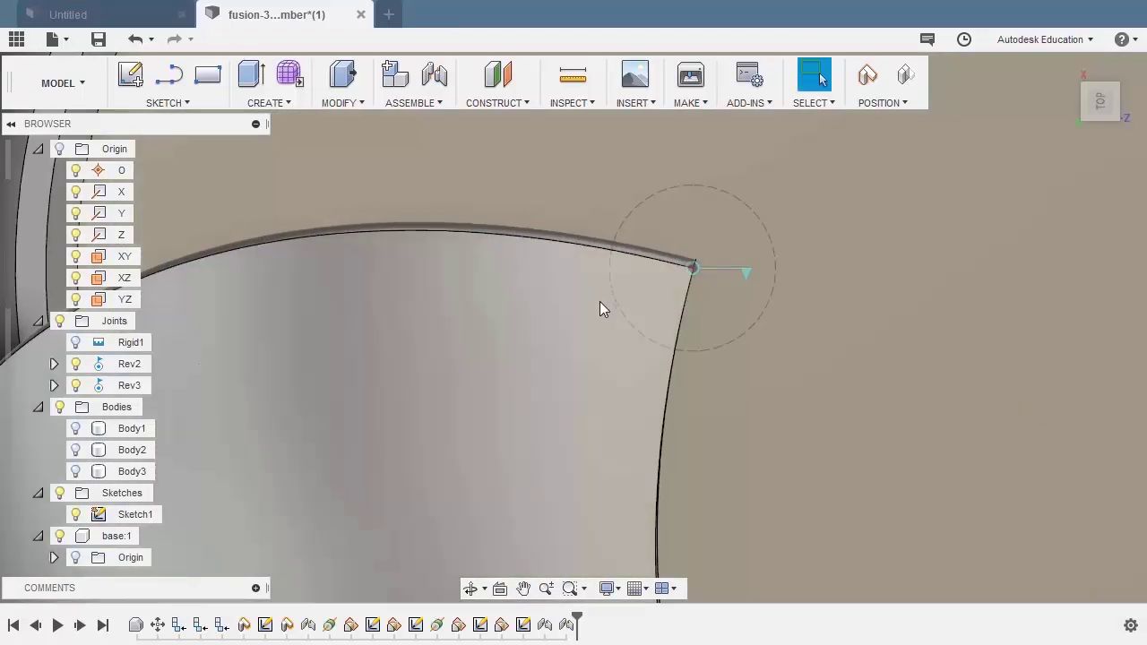
scroll(600, 304, "down", 1)
scroll(641, 296, "up", 1)
scroll(642, 296, "down", 1)
mouse_move(662, 126)
middle_mouse_down()
mouse_move(646, 144)
mouse_move(666, 108)
middle_mouse_up()
scroll(667, 107, "down", 2)
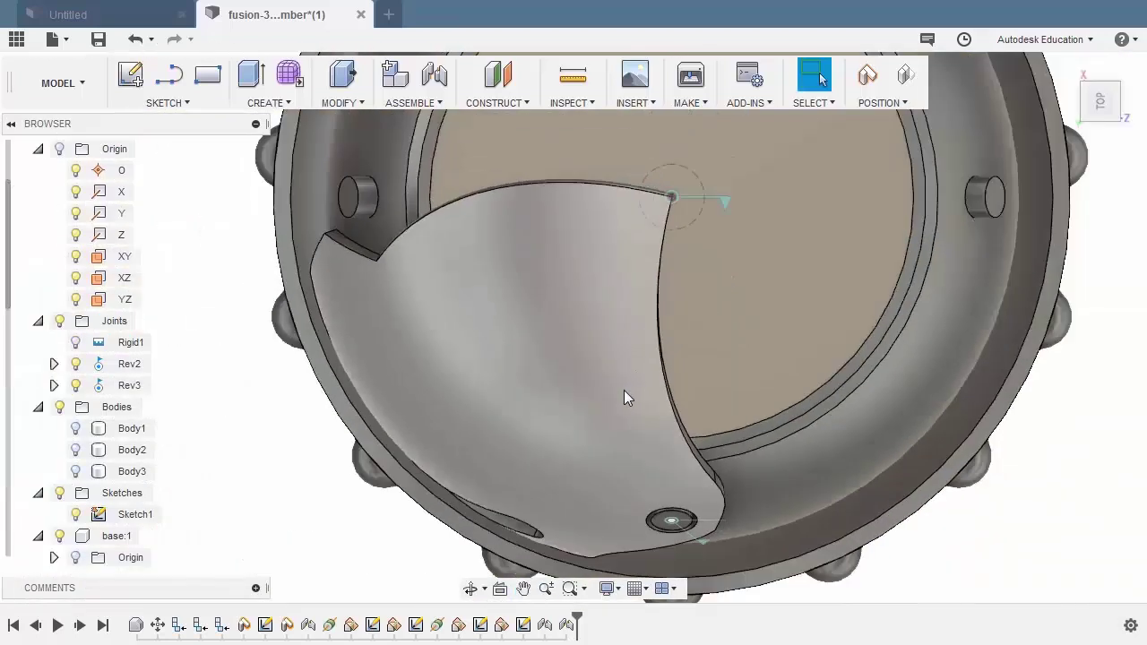
- Select the shutter's revolute joint Rev3 and examine its rotation angle at the pivot hole
middle_click_drag(623, 394, 691, 391, "shift")
scroll(698, 414, "up", 10)
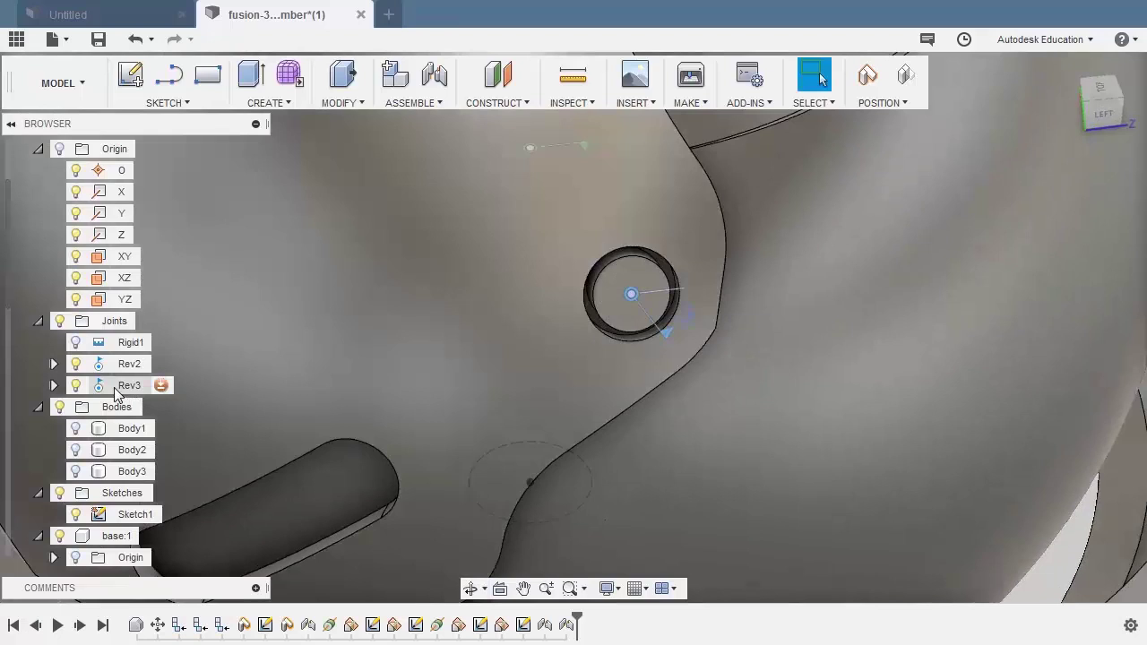
left_click(115, 389)
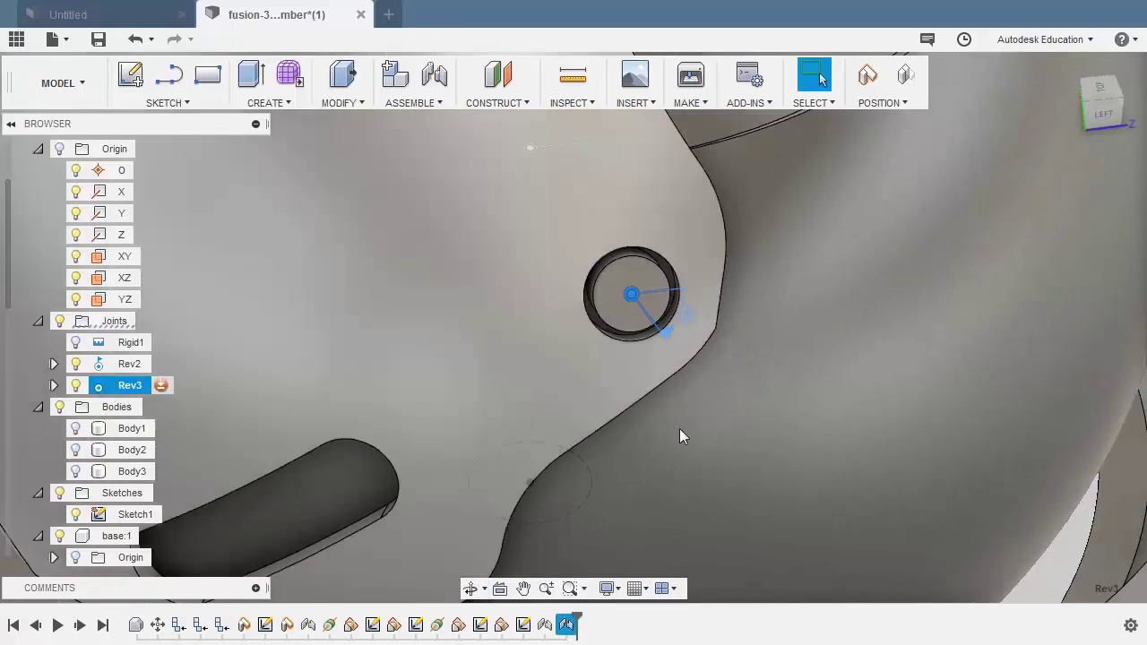
middle_click_drag(679, 430, 664, 405, "shift")
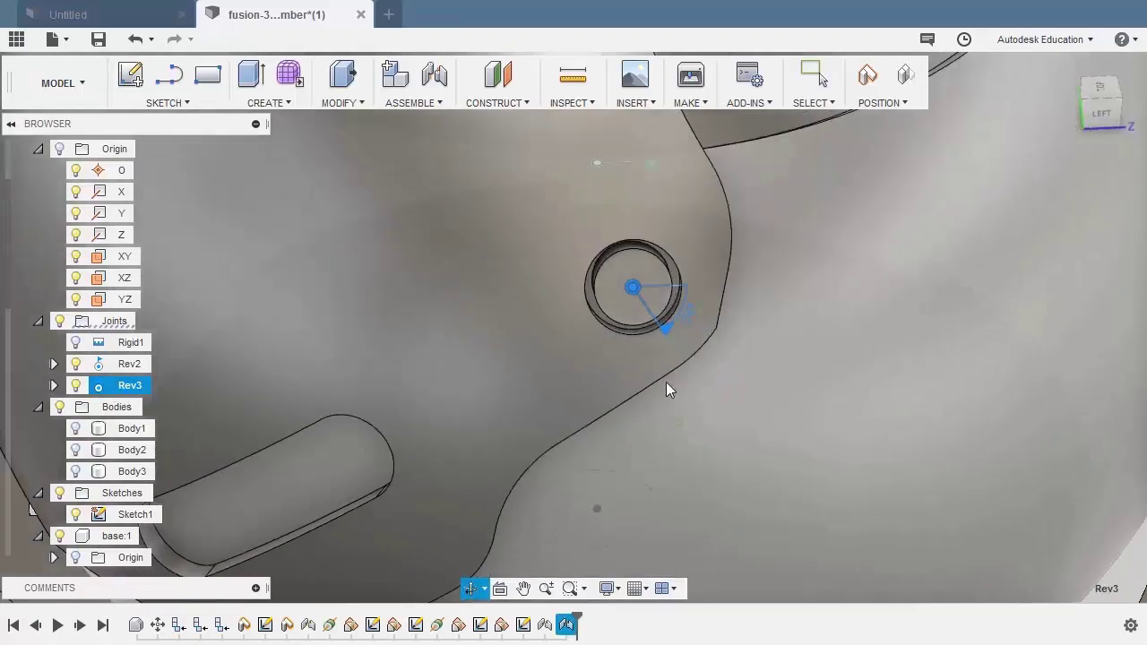
scroll(689, 316, "up", 5)
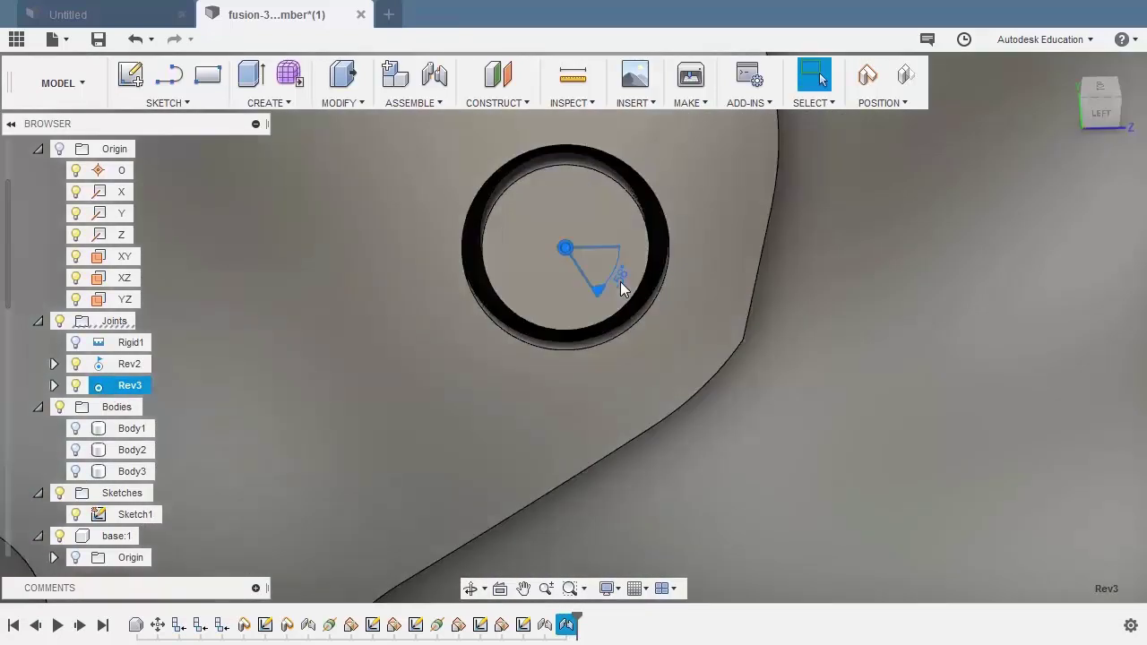
scroll(618, 296, "down", 10)
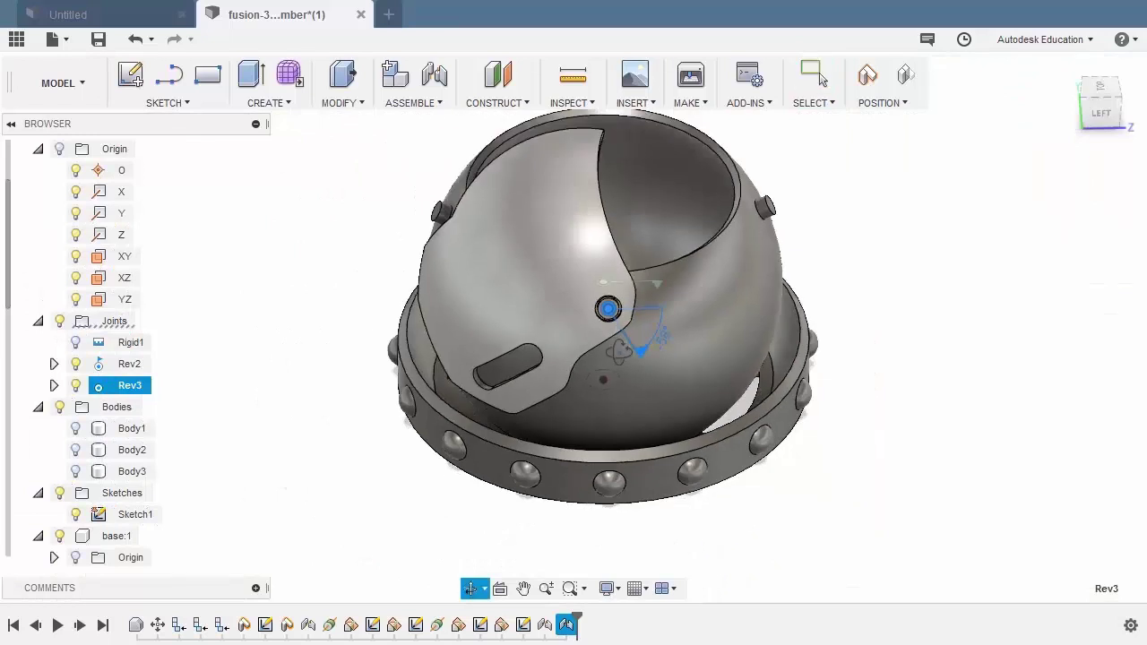
middle_click_drag(618, 353, 698, 429, "shift")
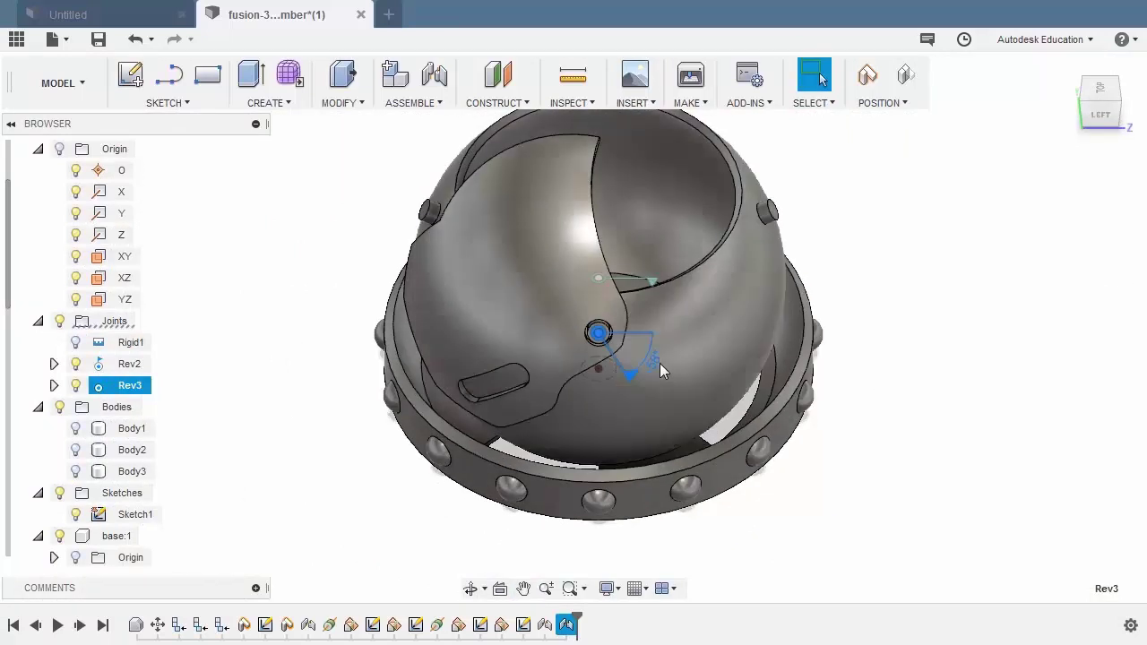
right_click(132, 389)
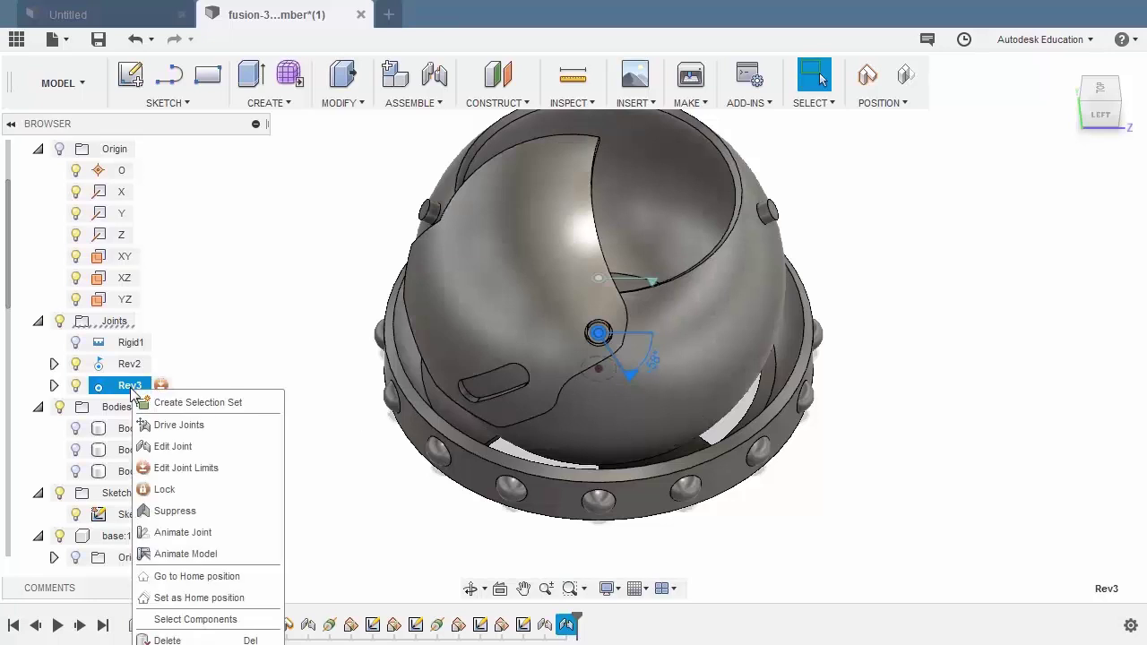
left_click(241, 339)
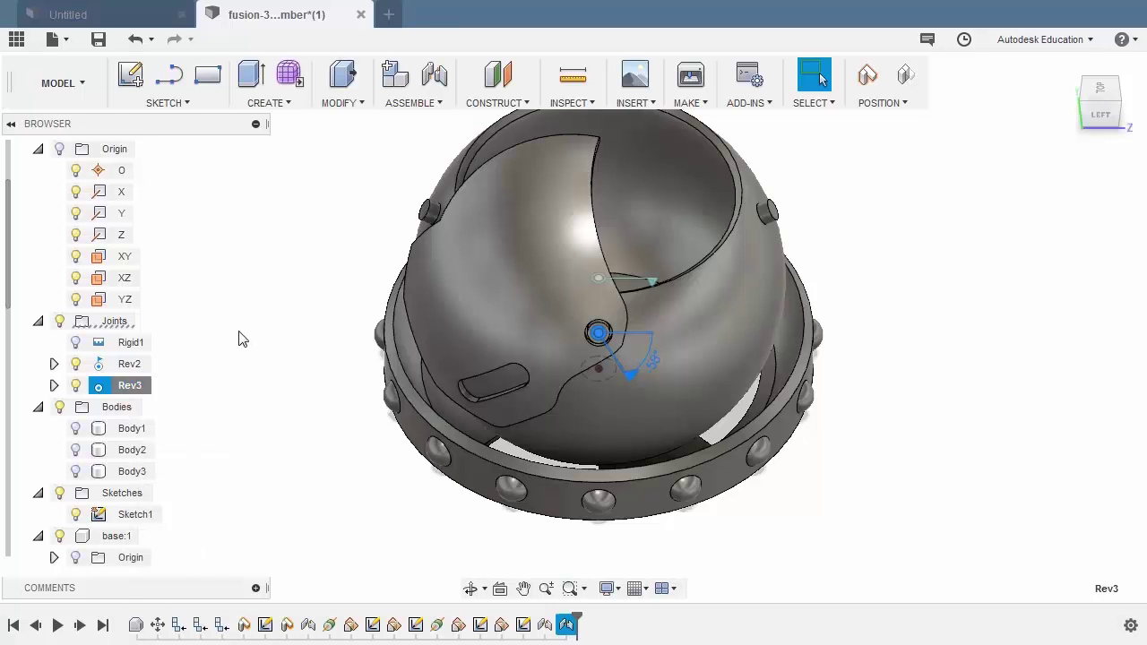
- Limit the rotation of the shutter's joint Rev3 to a minimum of -58 deg and a maximum of 0 deg
right_click(130, 389)
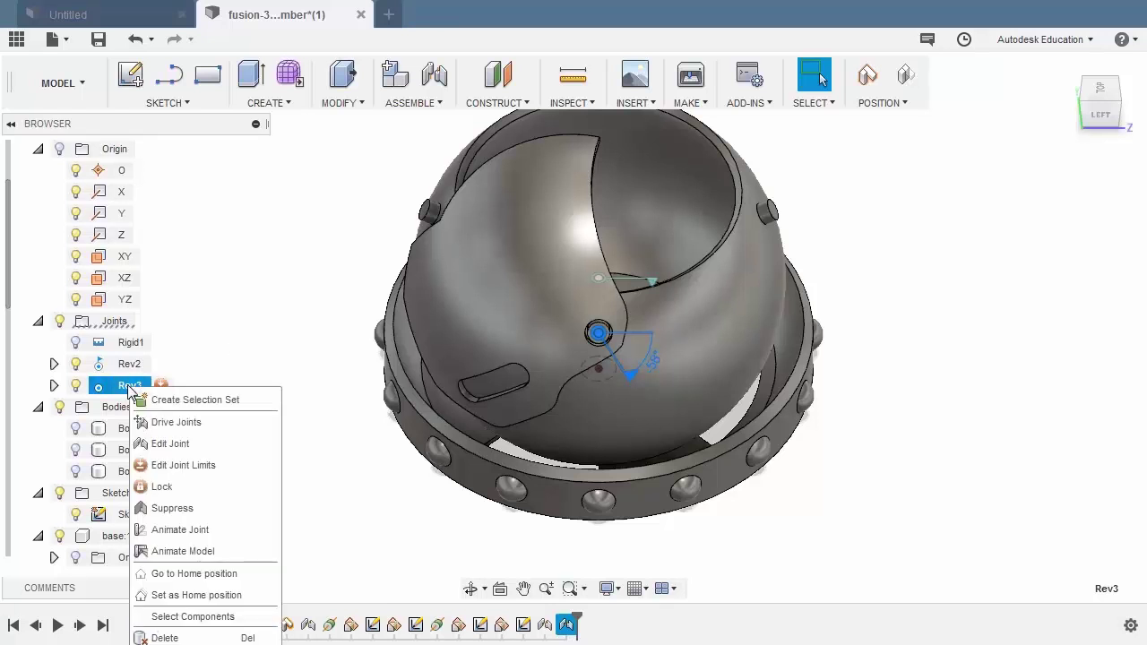
left_click(183, 465)
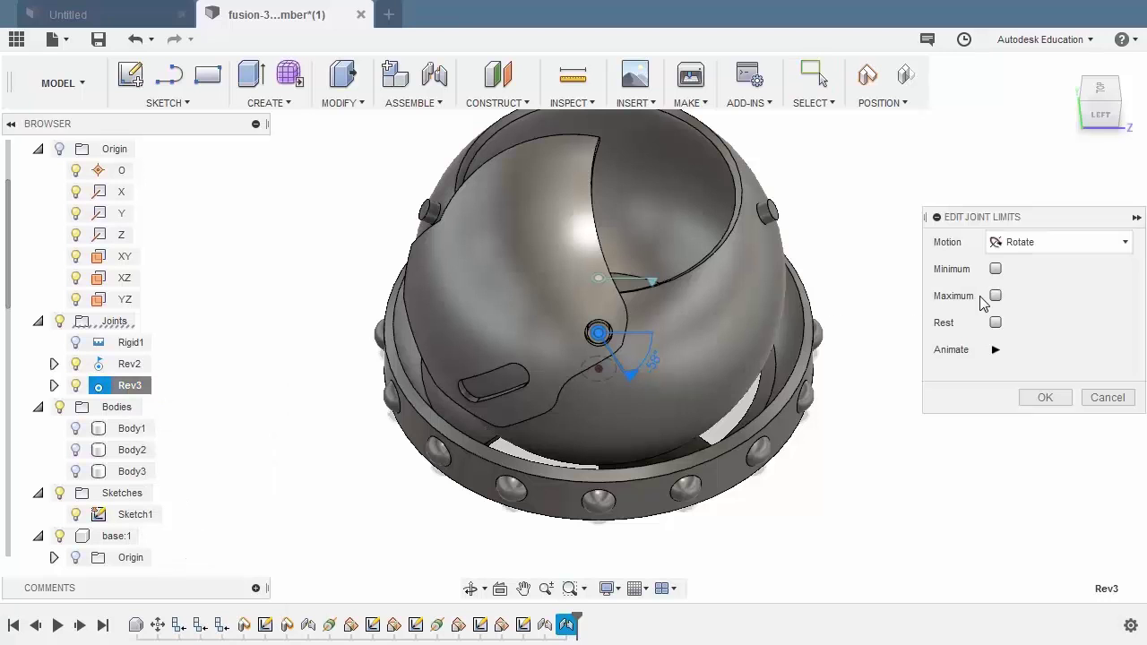
left_click(995, 270)
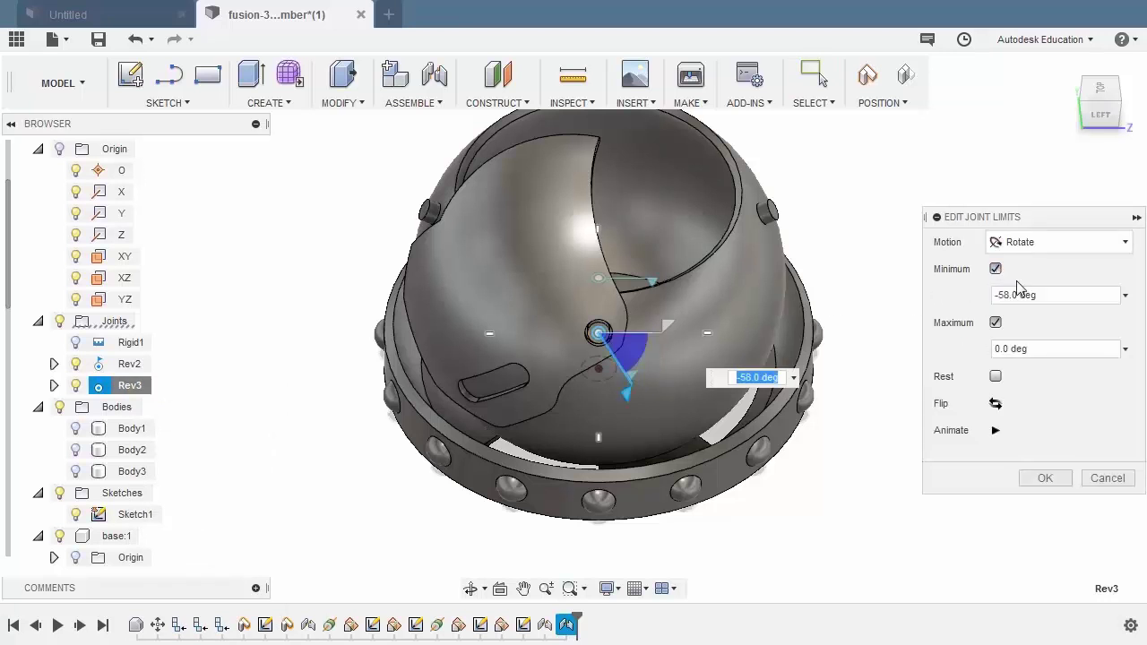
key("Tab")
type("-")
left_click(1045, 477)
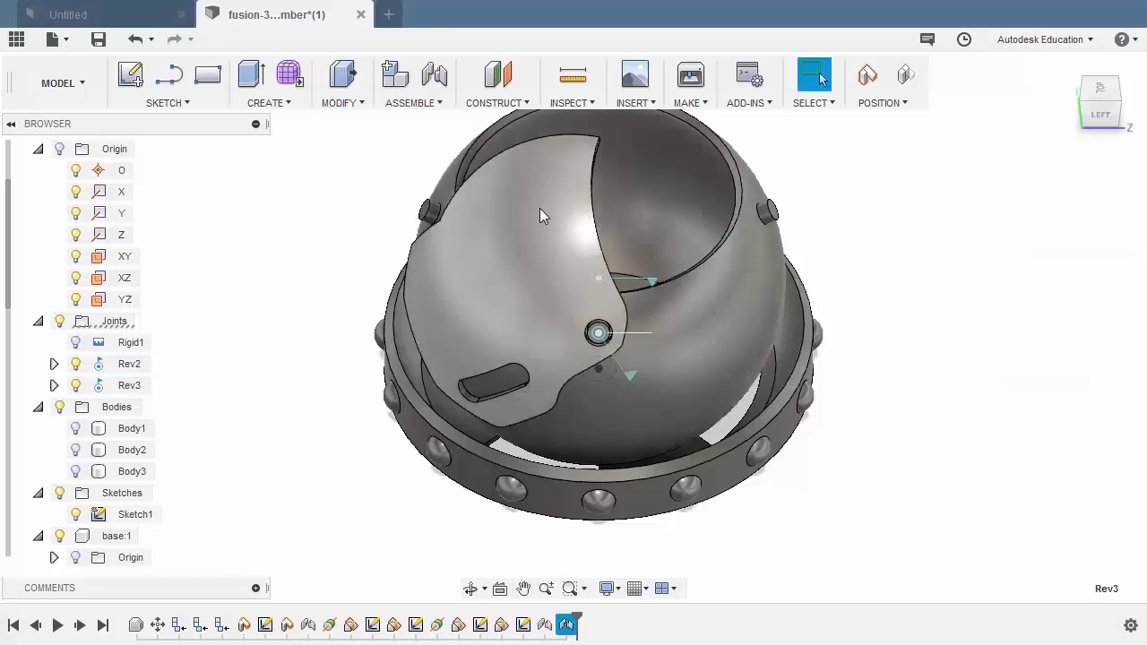
- Swing the shutter to its fully open position to test the joint limits
left_click_drag(556, 189, 480, 351)
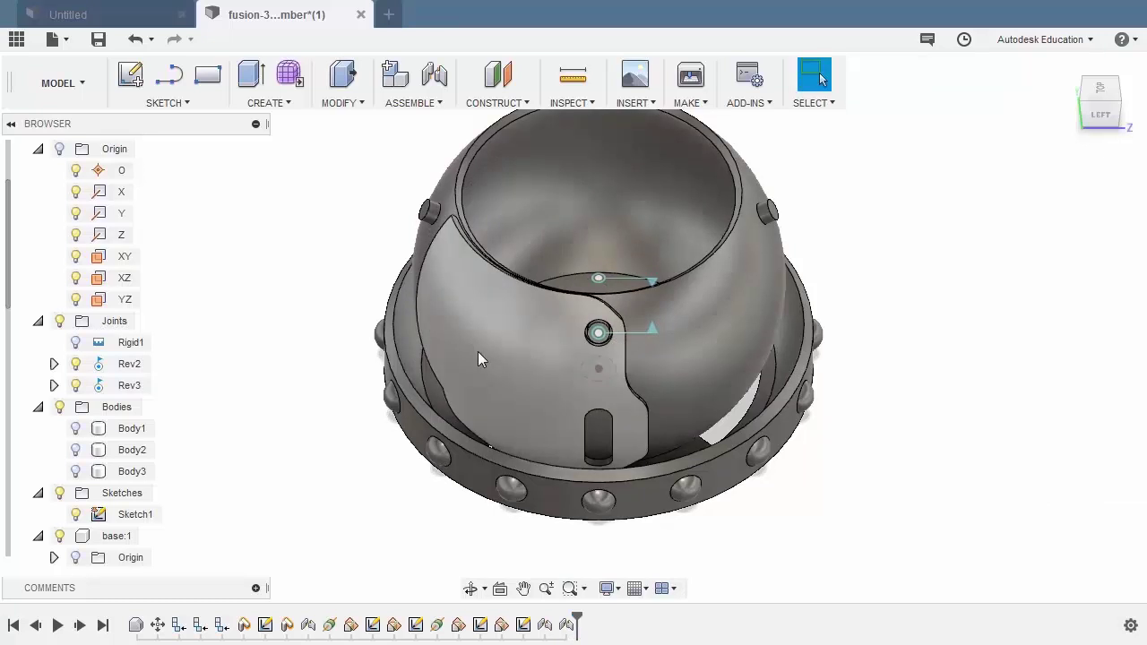
middle_click(478, 351, "shift")
left_click_drag(474, 357, 518, 365)
left_click(1065, 65)
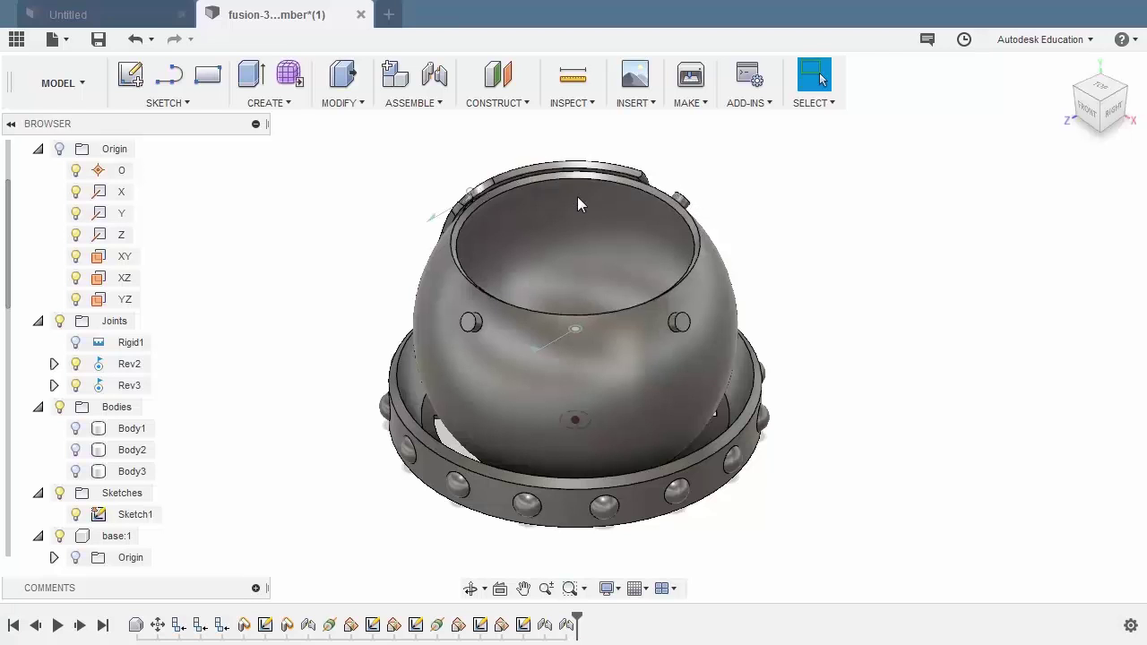
- Collapse the Joints, Bodies, Origin, base and rotator branches of the browser tree
left_click(38, 322)
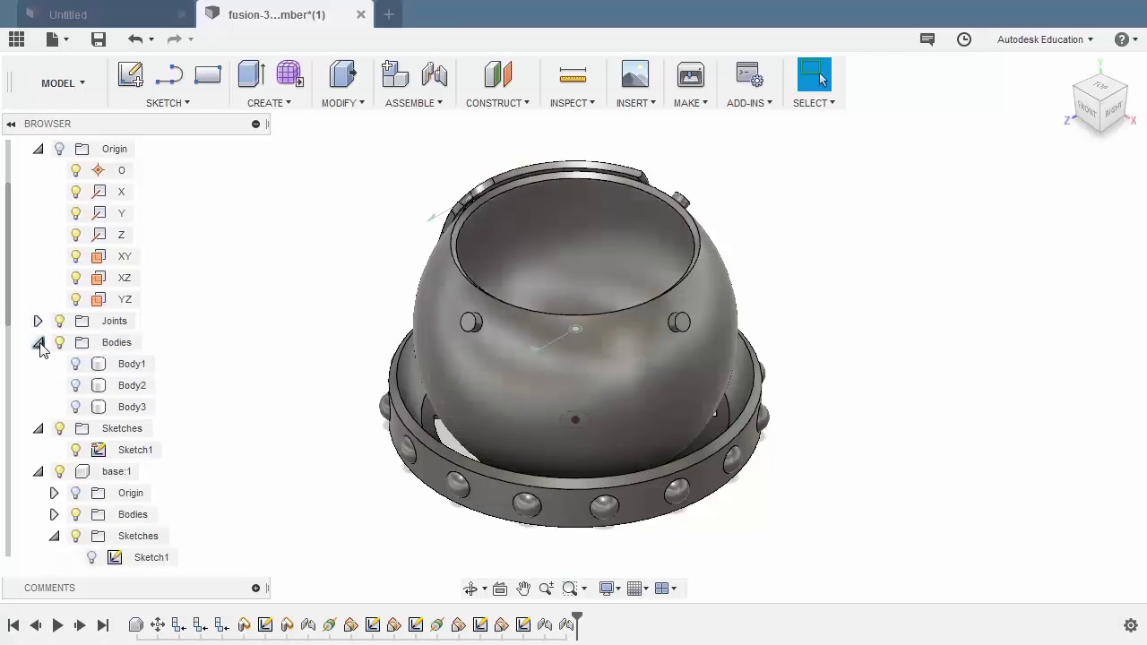
left_click(39, 340)
left_click(38, 151)
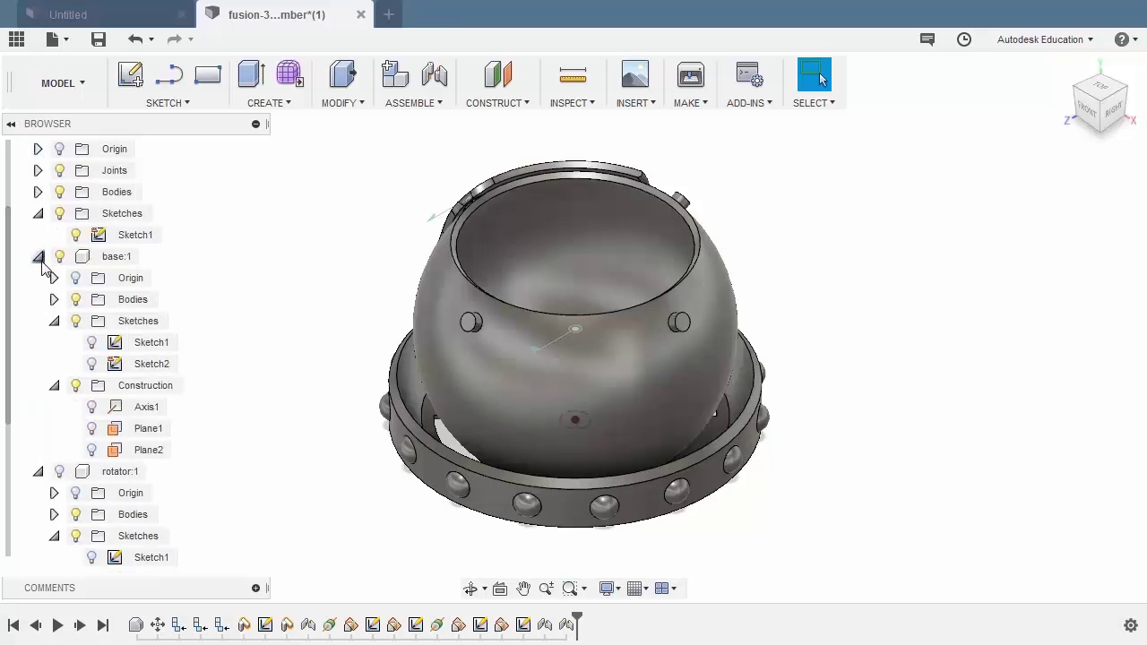
left_click(39, 258)
left_click(38, 342)
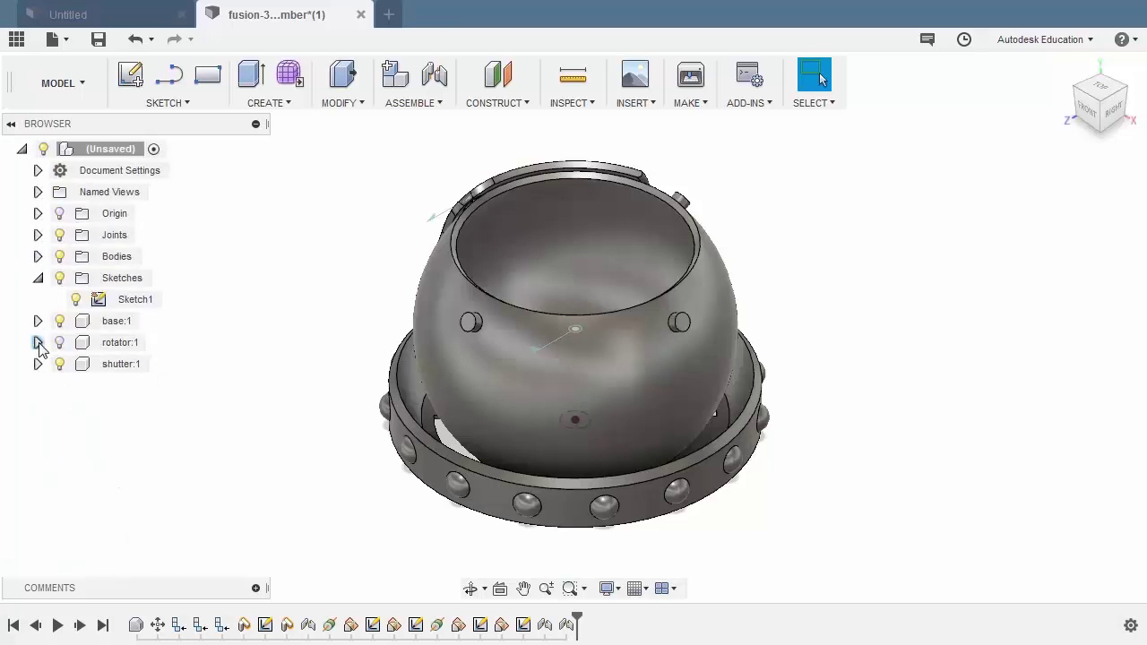
- Duplicate the shutter component and move the copy clear of the base by -8.515 mm in X and 50.423 mm in Z
left_click(82, 364)
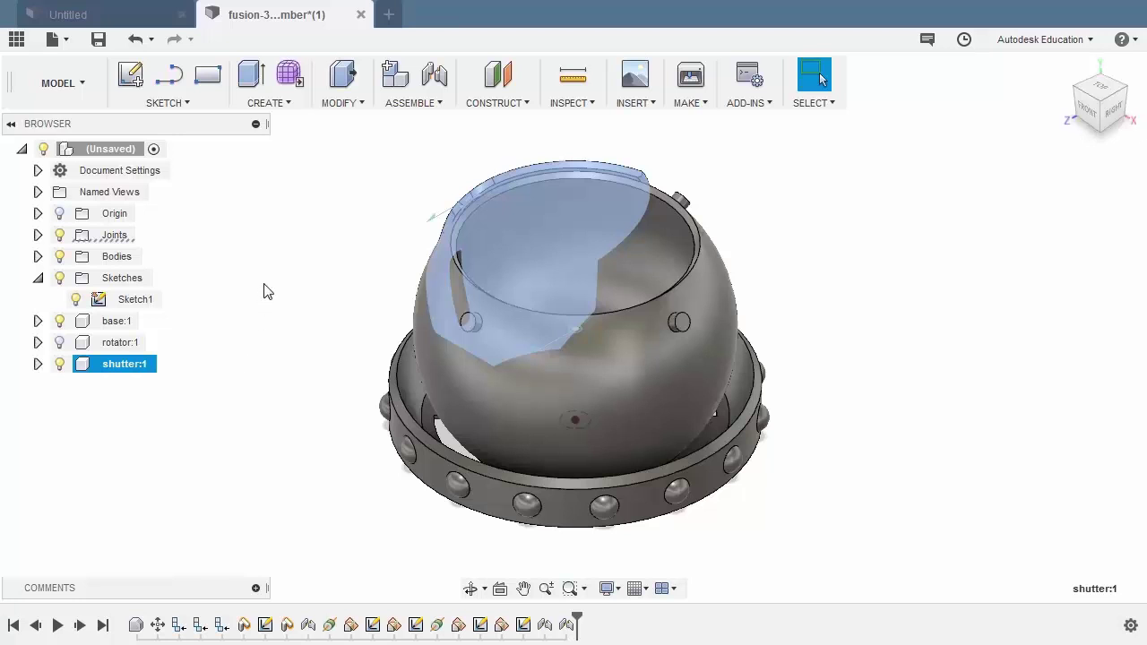
key("Escape")
key("ctrl+v")
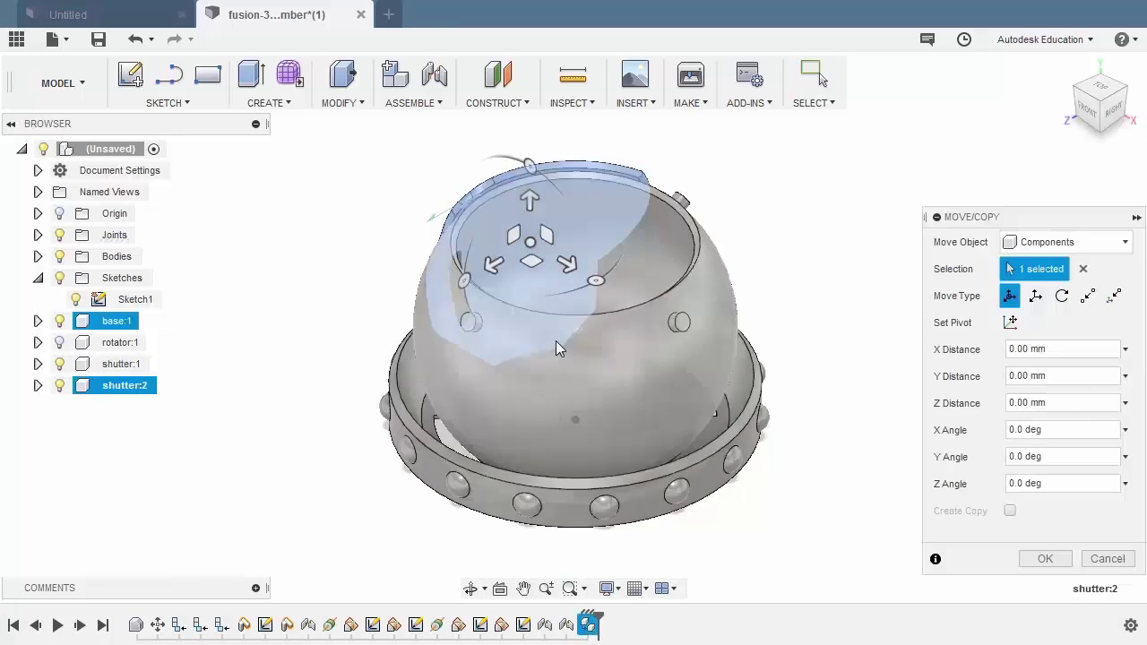
left_click_drag(531, 260, 274, 367)
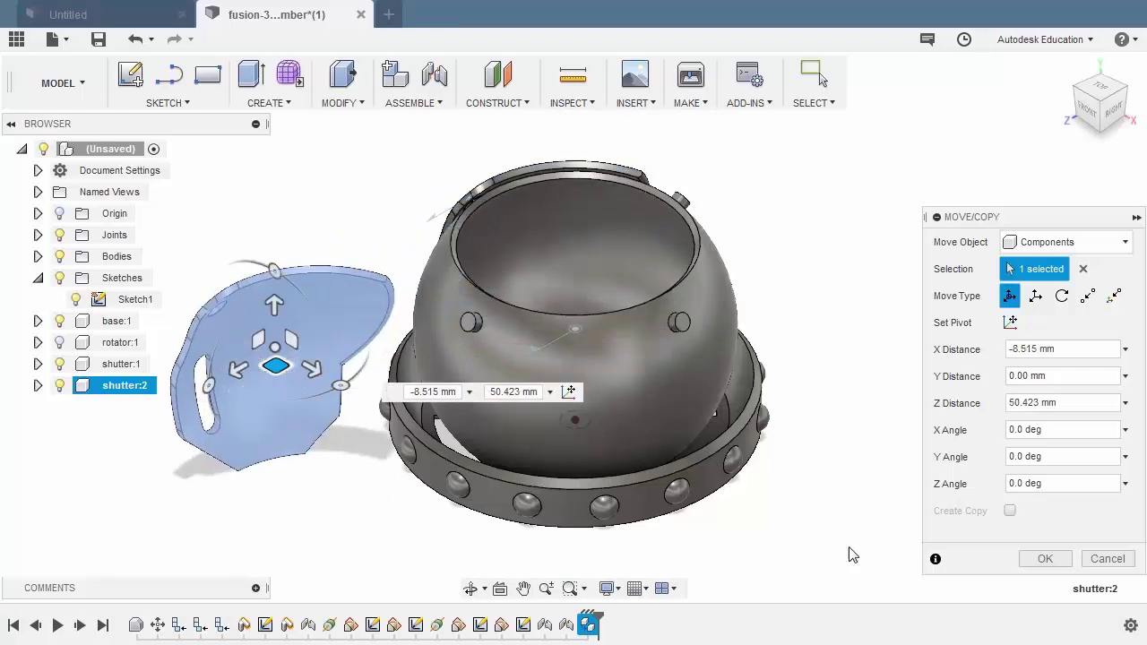
left_click(1046, 559)
- Create a revolute joint between the shutter copy's round pivot hole and the adjacent free pin at the front of the base
middle_click_drag(902, 404, 886, 351, "shift")
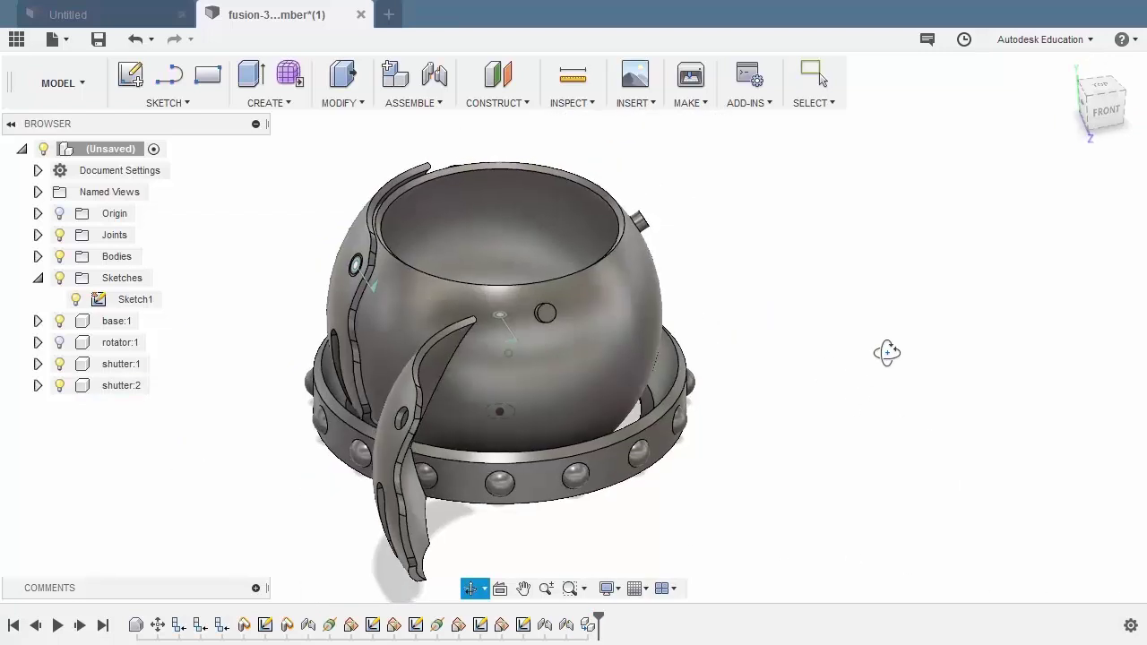
key("j")
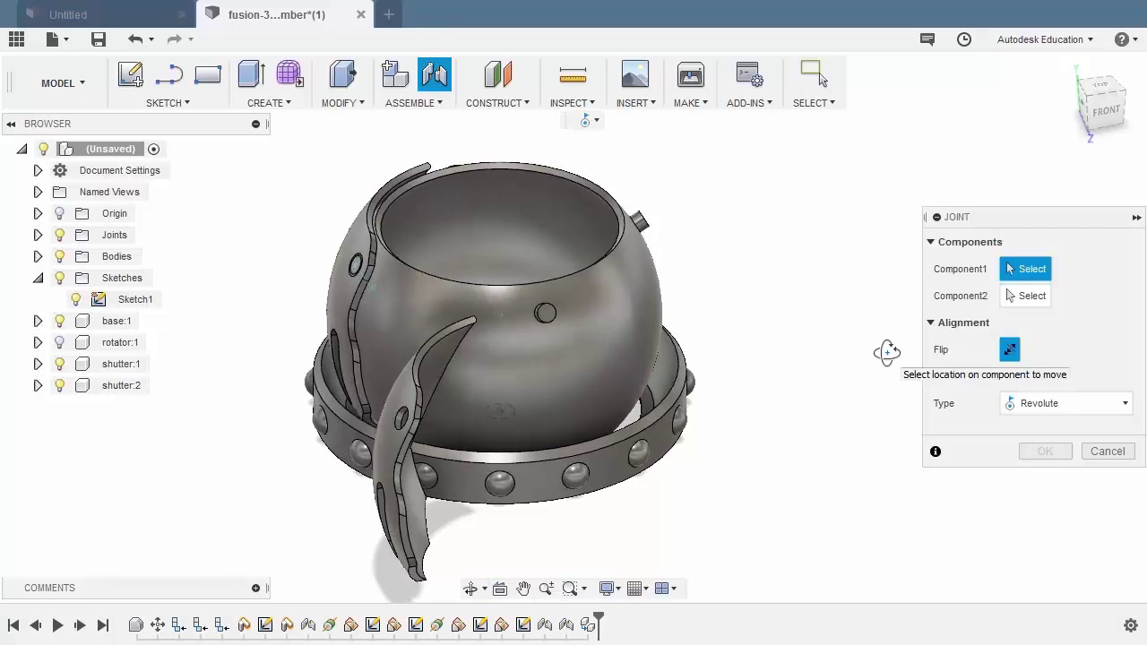
middle_click_drag(548, 361, 627, 385, "shift")
scroll(631, 387, "up", 10)
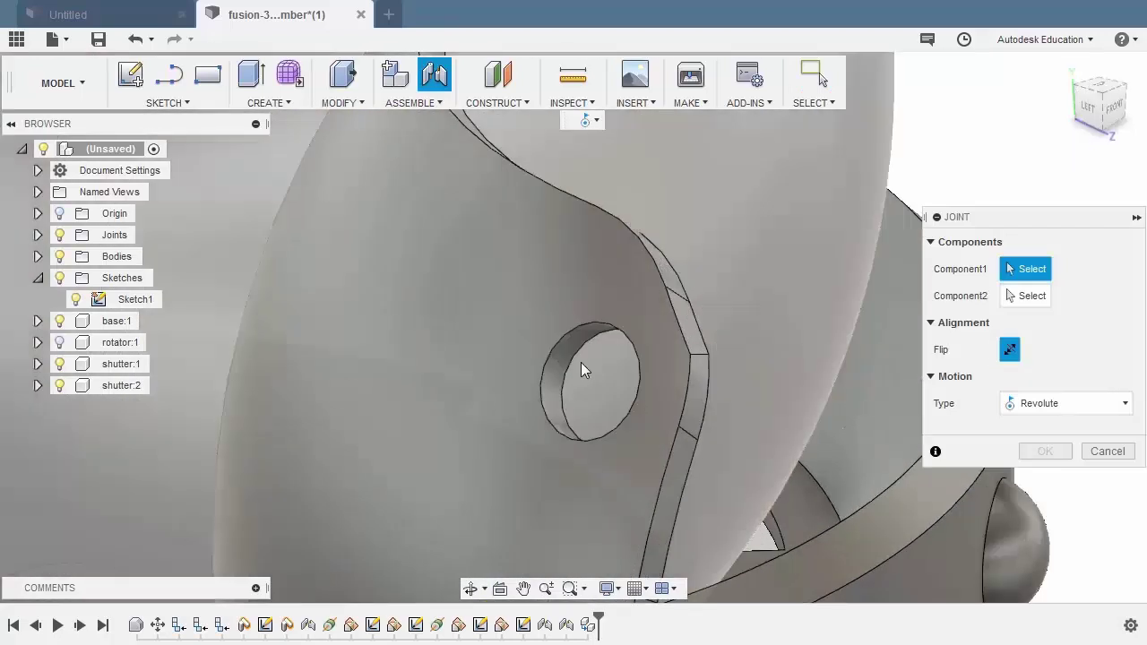
scroll(573, 340, "up", 5)
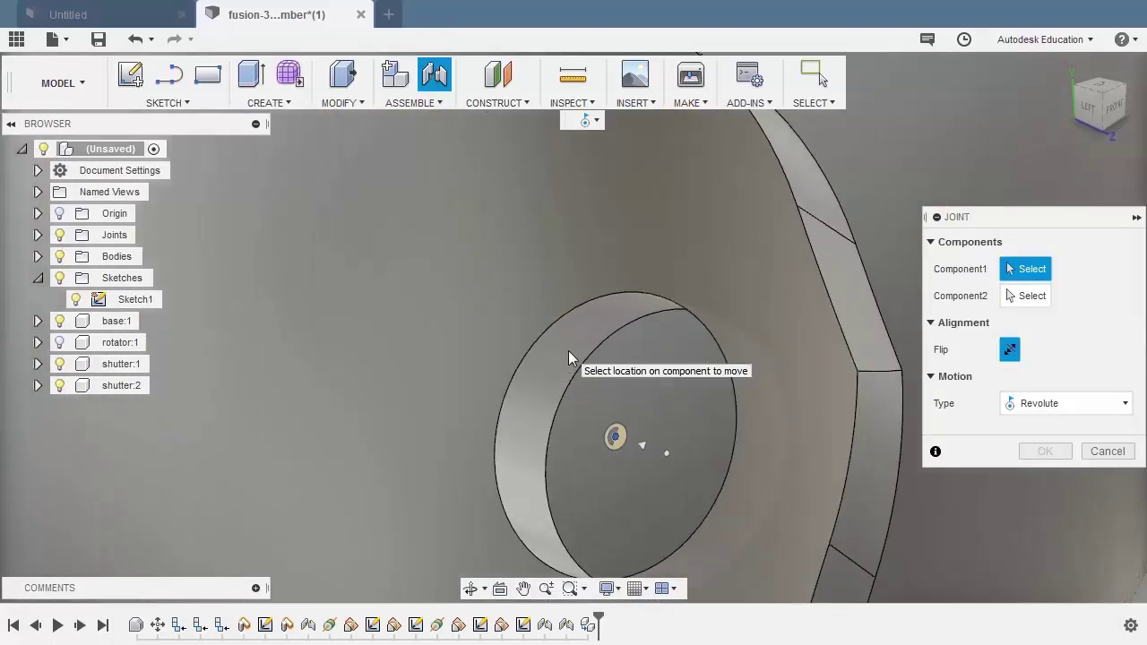
left_click(616, 439)
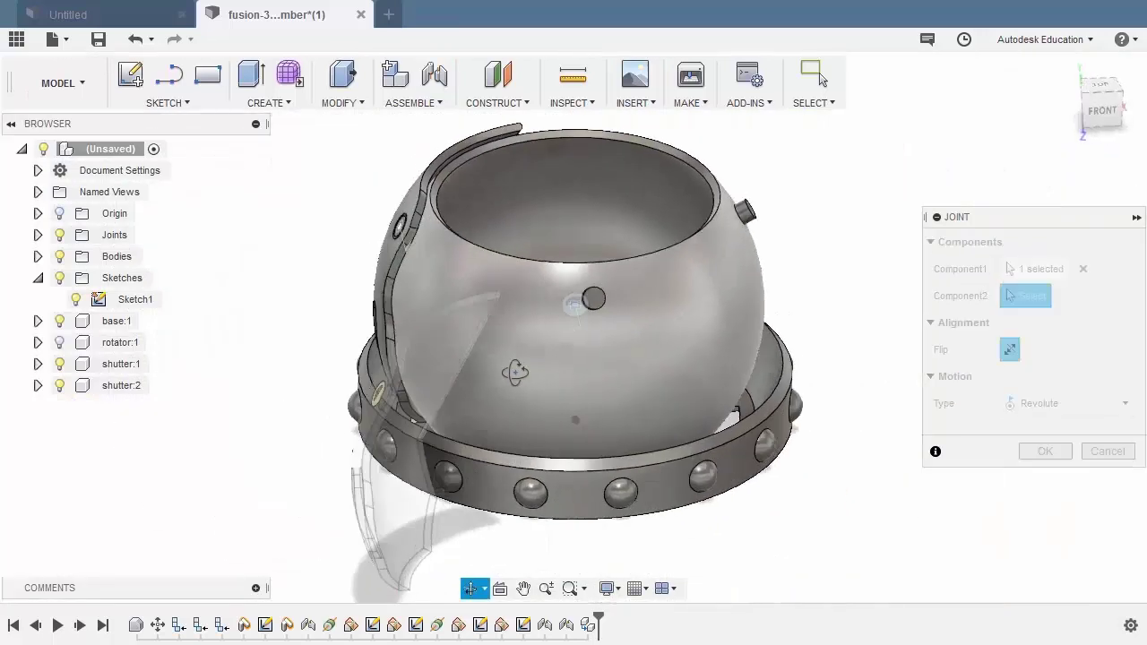
middle_click_drag(514, 373, 498, 364, "shift")
scroll(558, 333, "up", 7)
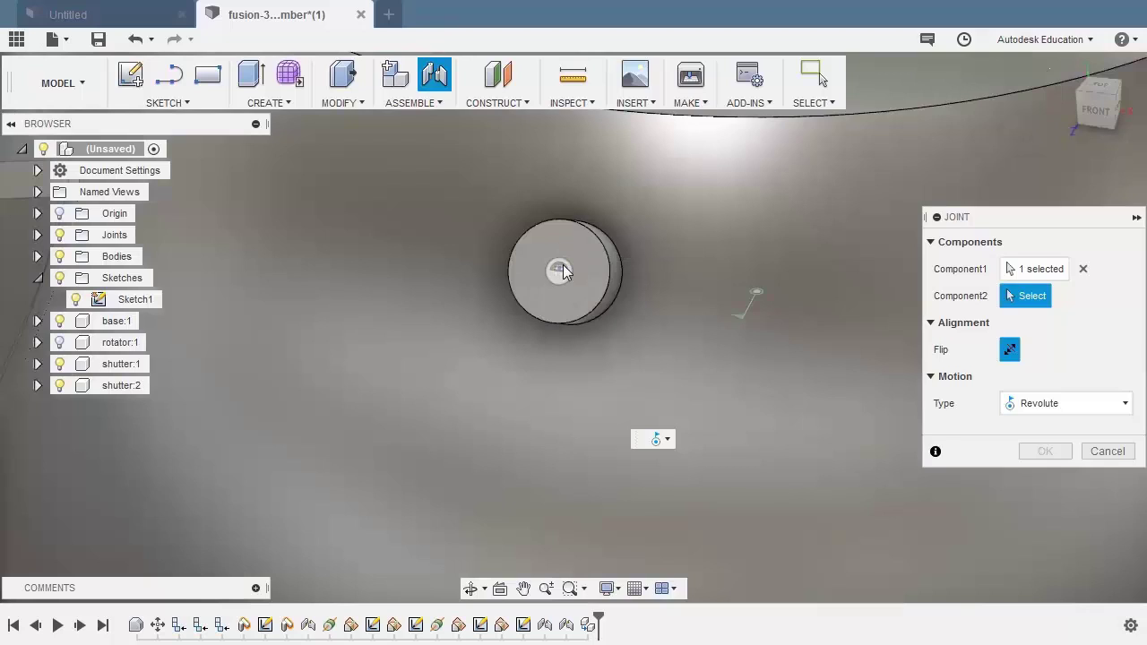
left_click(563, 275)
left_click(563, 275)
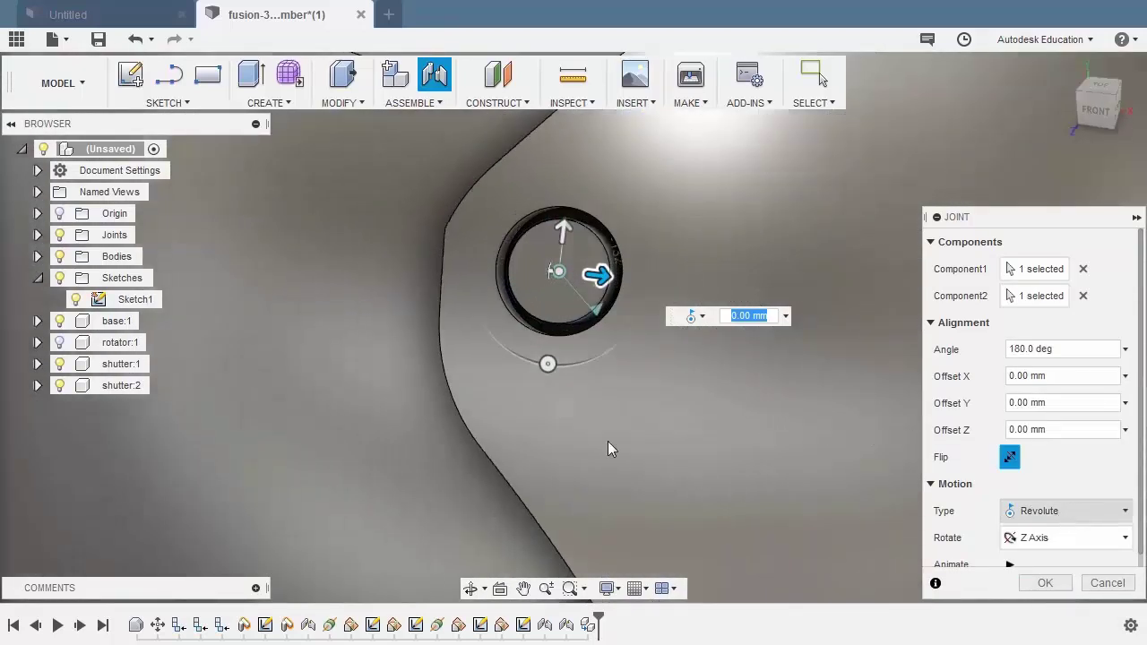
scroll(599, 431, "down", 6)
left_click(1044, 582)
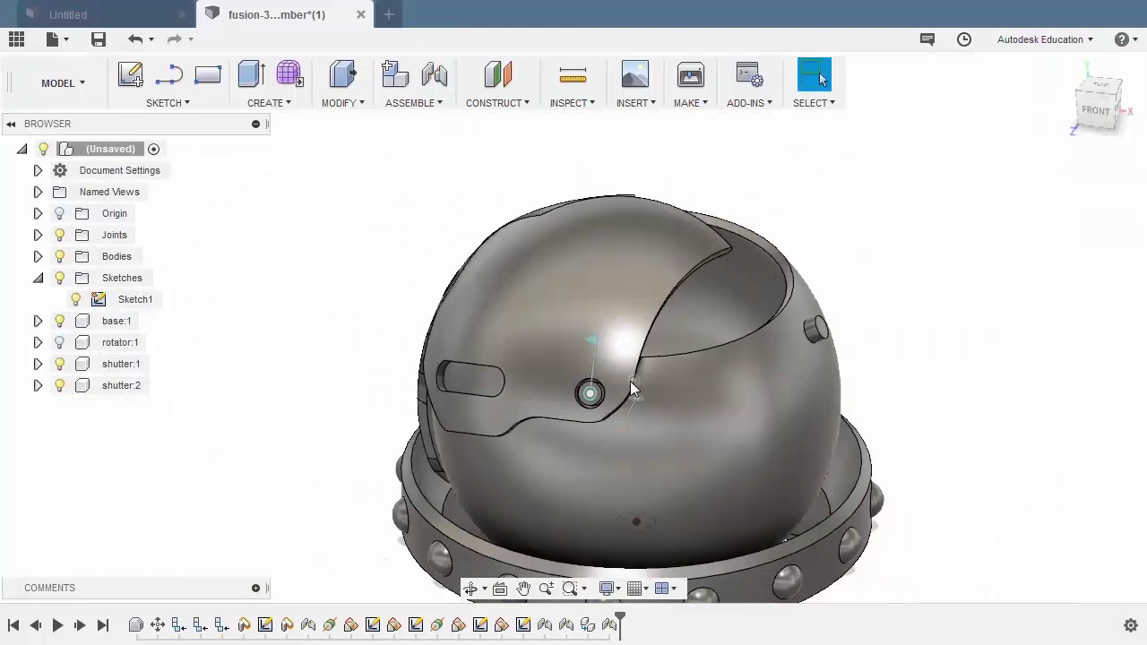
- Swing the shutter copy open and back over the base's opening to find its closed position
left_click_drag(570, 347, 595, 466)
scroll(601, 448, "up", 2)
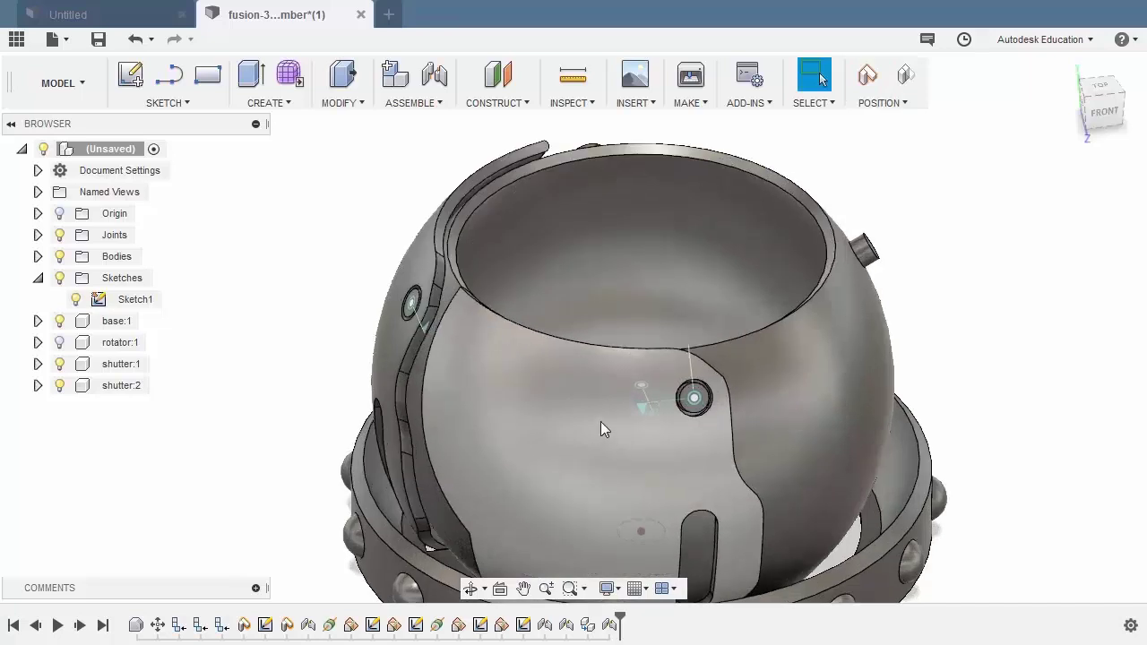
scroll(596, 412, "up", 2)
scroll(596, 359, "up", 1)
scroll(601, 354, "up", 1)
middle_click_drag(617, 372, 518, 252, "shift")
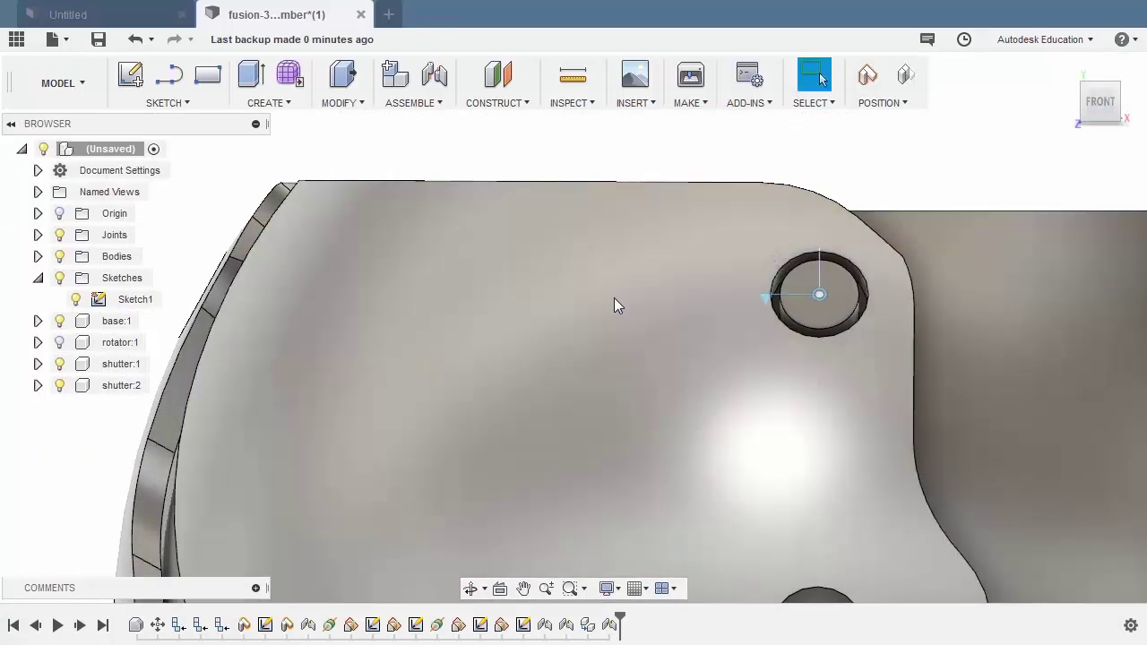
scroll(611, 304, "down", 3)
middle_click_drag(612, 305, 589, 374, "shift")
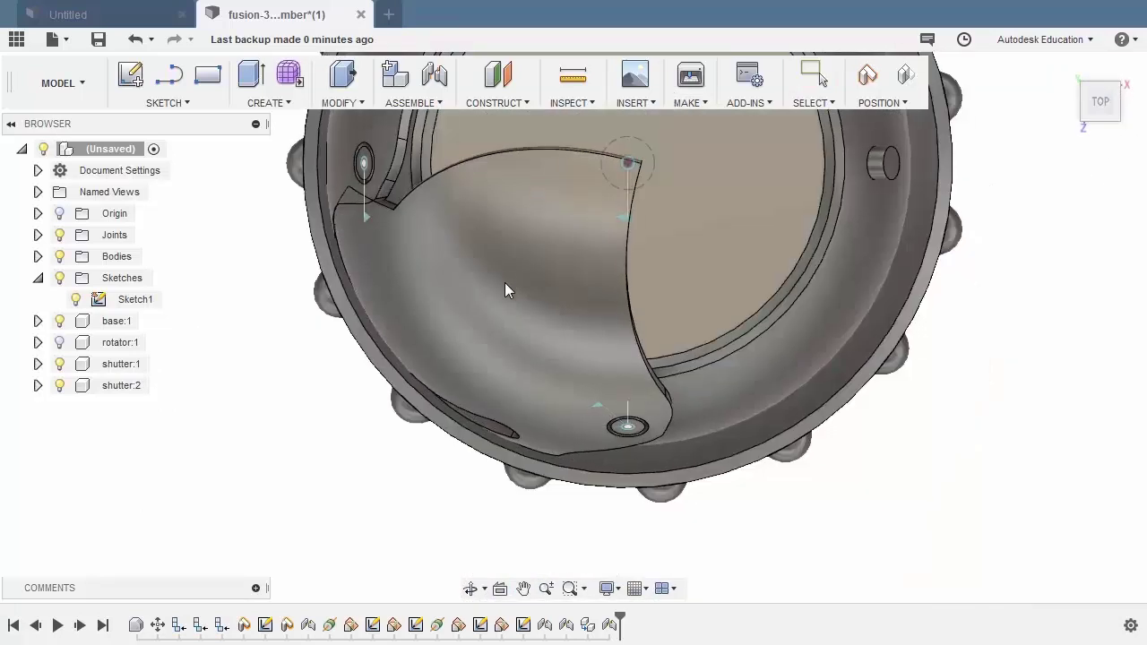
- Examine the closed shutter copy's tip against the sketched centre circle and its hole around the pin, from above and from the front
scroll(596, 359, "up", 5)
middle_click_drag(602, 396, 709, 323, "shift")
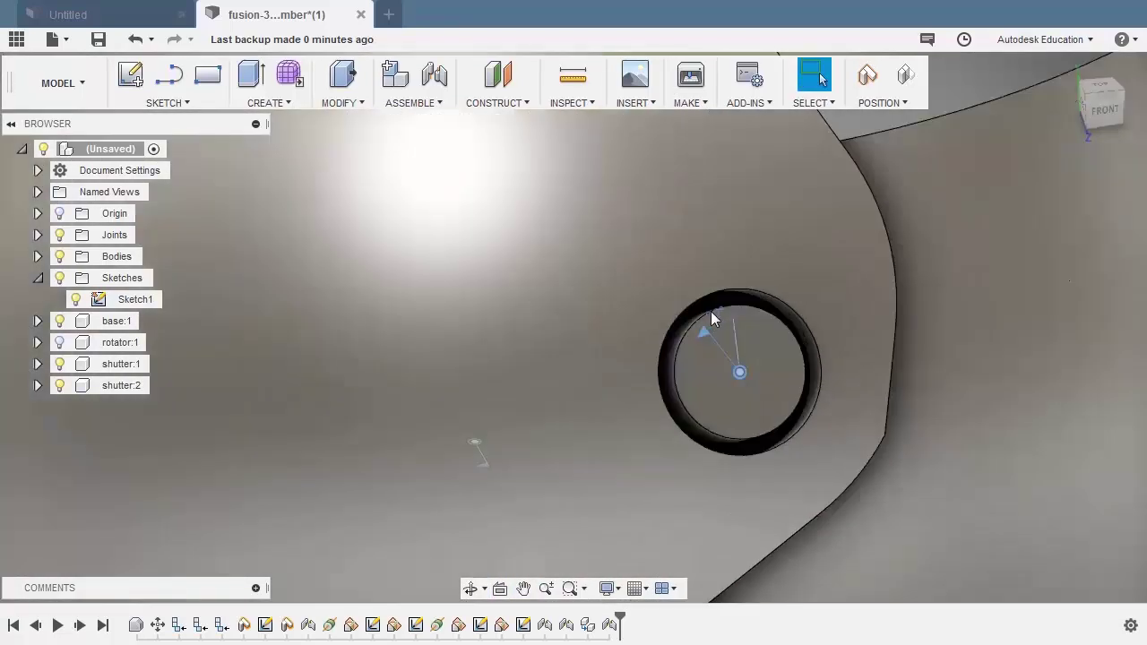
scroll(672, 326, "down", 2)
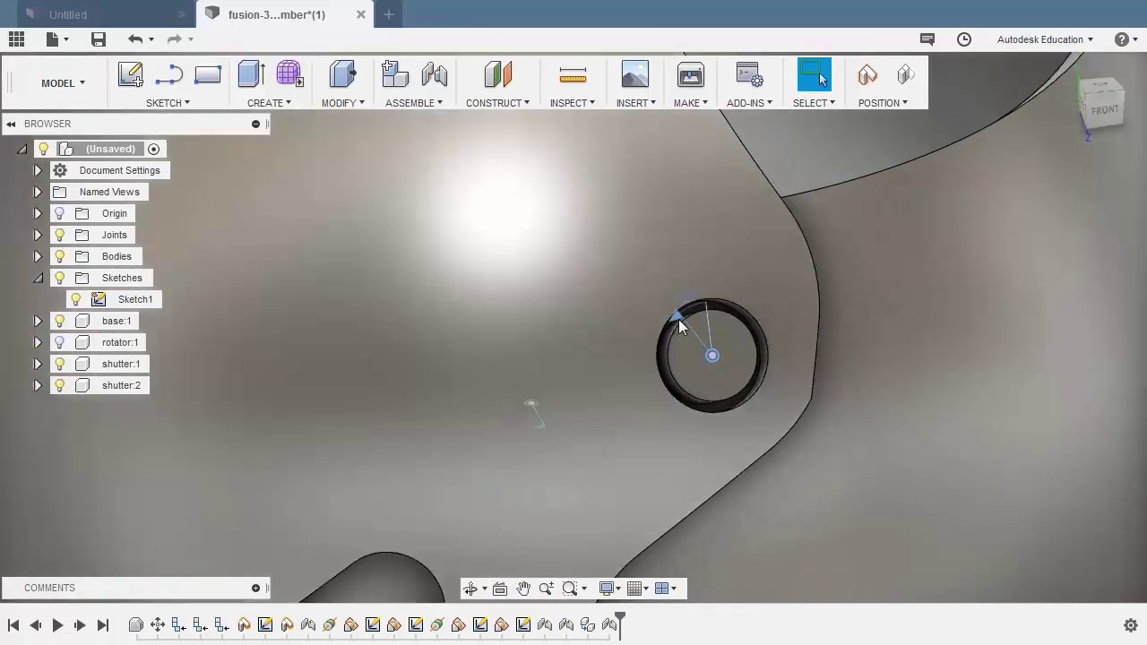
scroll(679, 327, "up", 3)
scroll(699, 313, "down", 3)
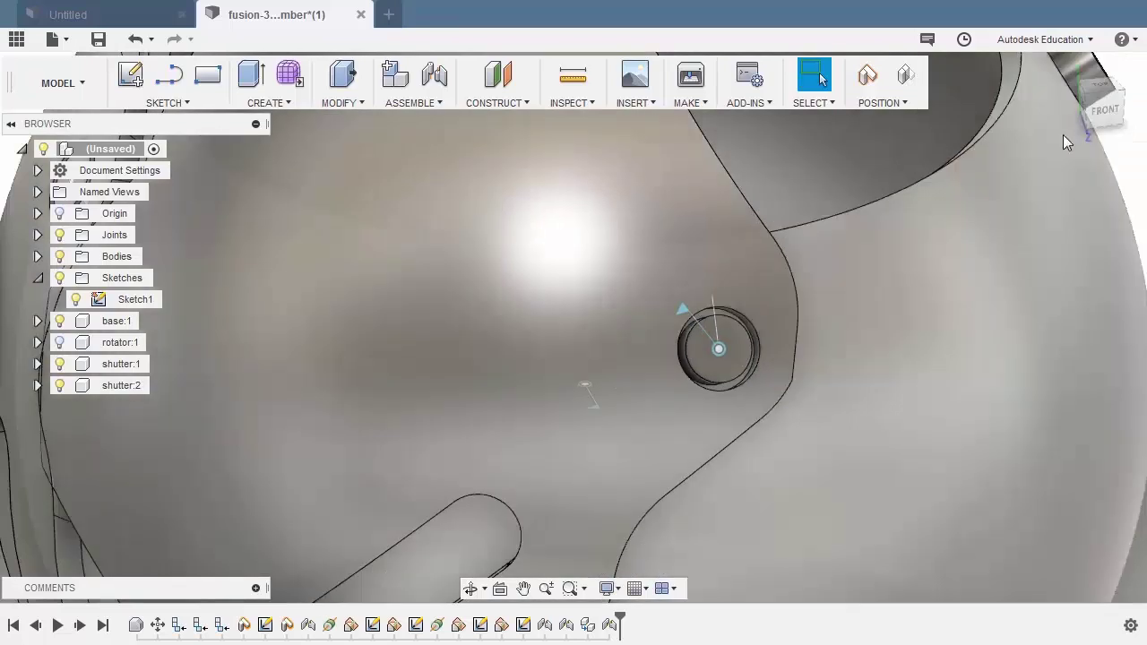
left_click(1099, 86)
scroll(574, 293, "down", 3)
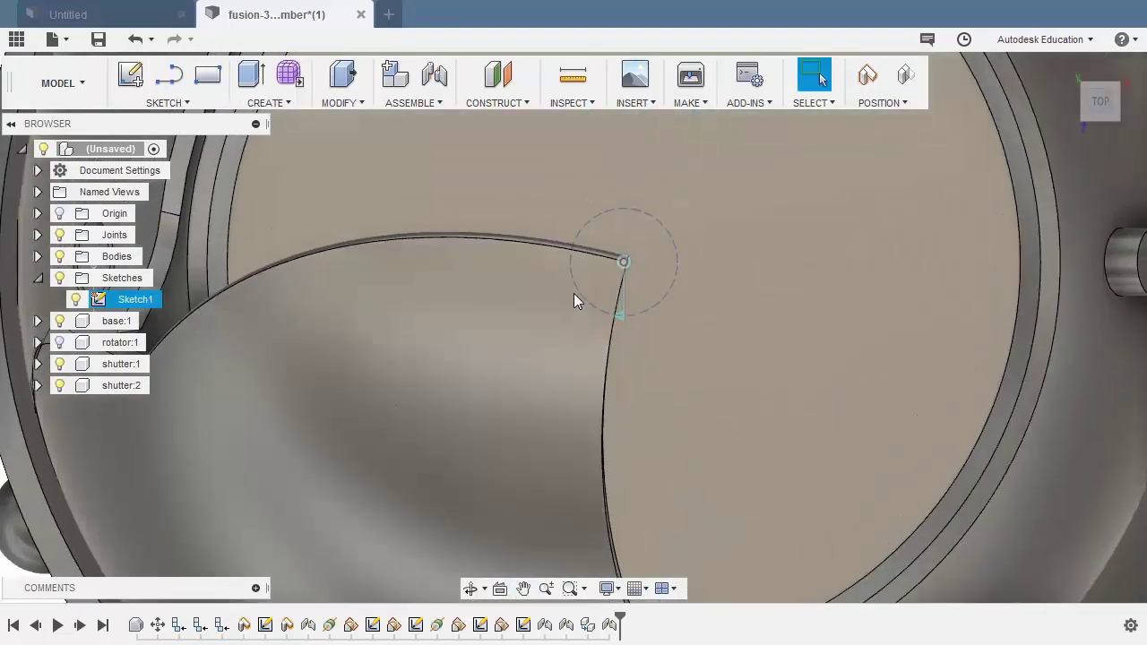
scroll(590, 285, "up", 2)
scroll(585, 285, "down", 2)
scroll(585, 285, "down", 2)
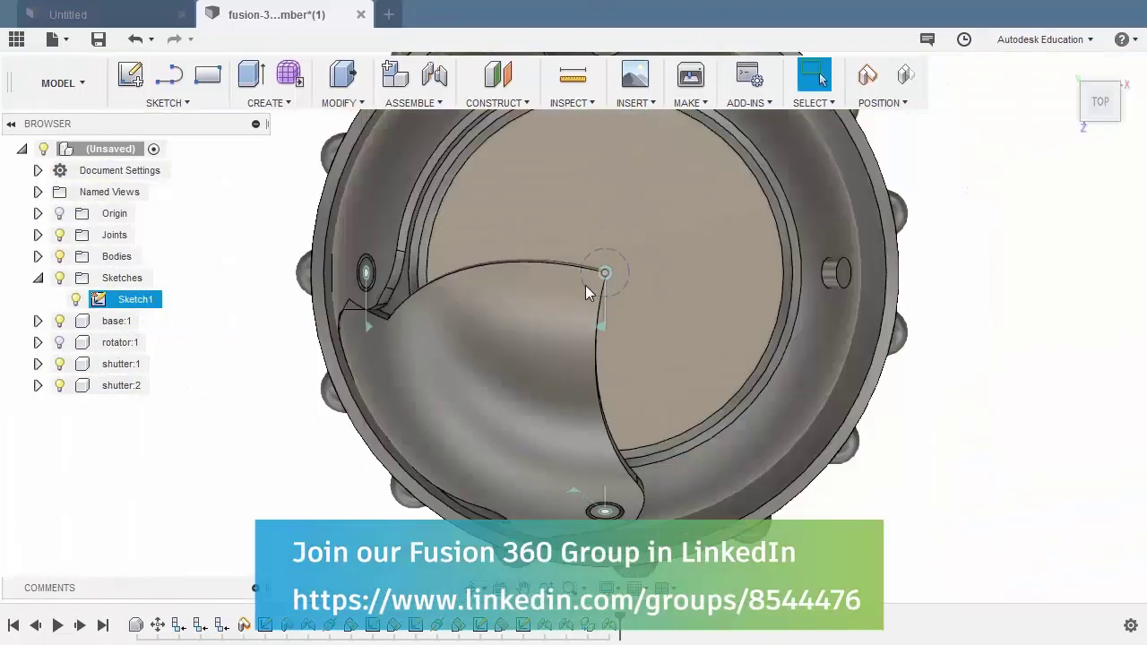
middle_click_drag(585, 308, 591, 459, "shift")
scroll(632, 434, "up", 4)
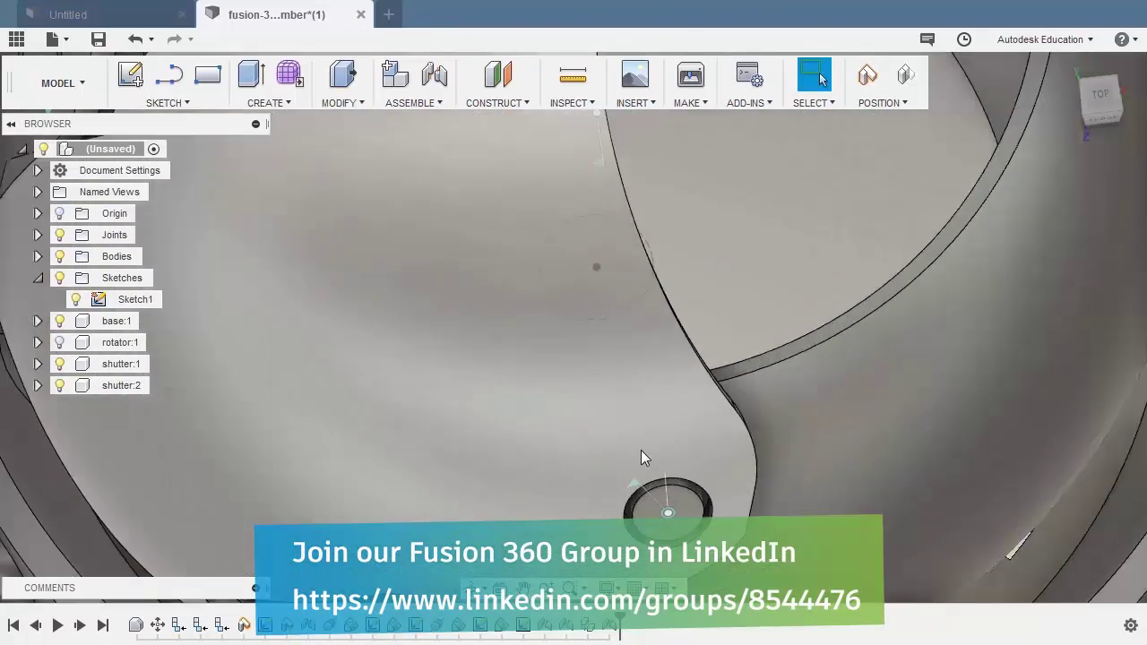
scroll(643, 477, "down", 8)
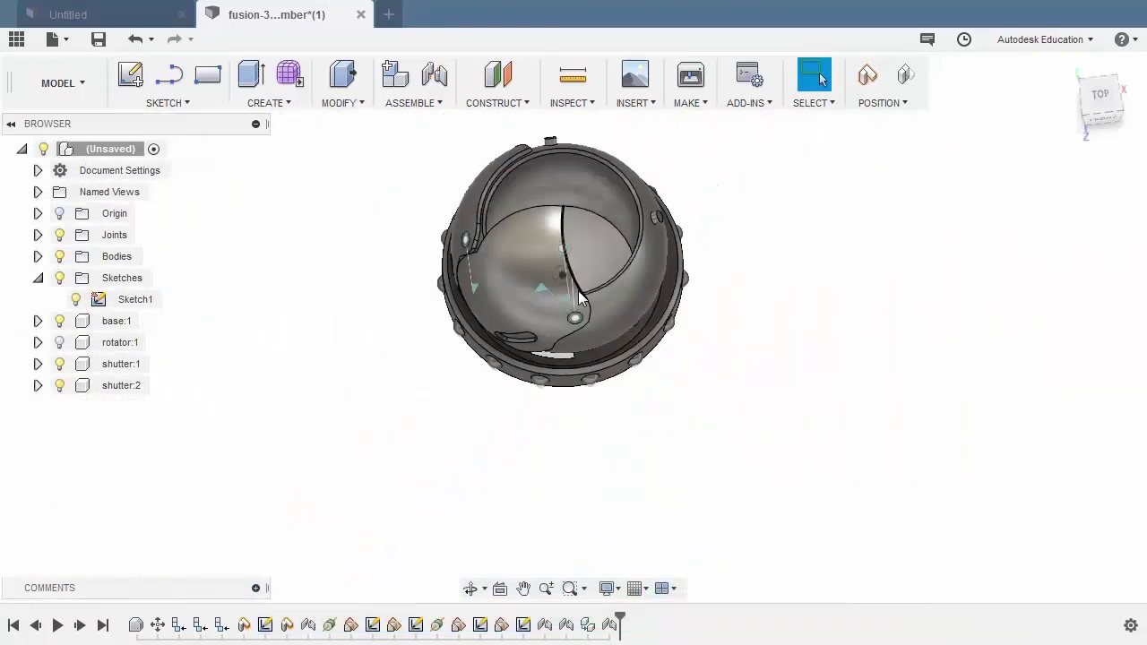
middle_click_drag(578, 290, 560, 401)
middle_click_drag(560, 401, 545, 379, "shift")
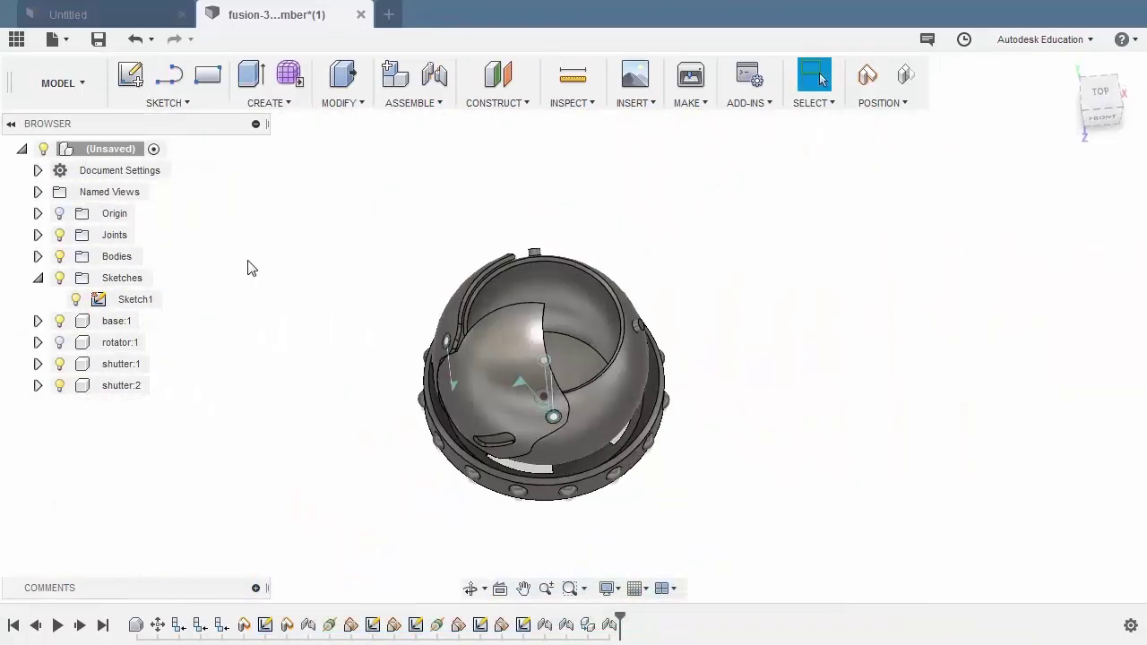
- Limit the rotation of the shutter copy's joint Rev4 to a minimum of 32 deg and a maximum of 90 deg
left_click(37, 235)
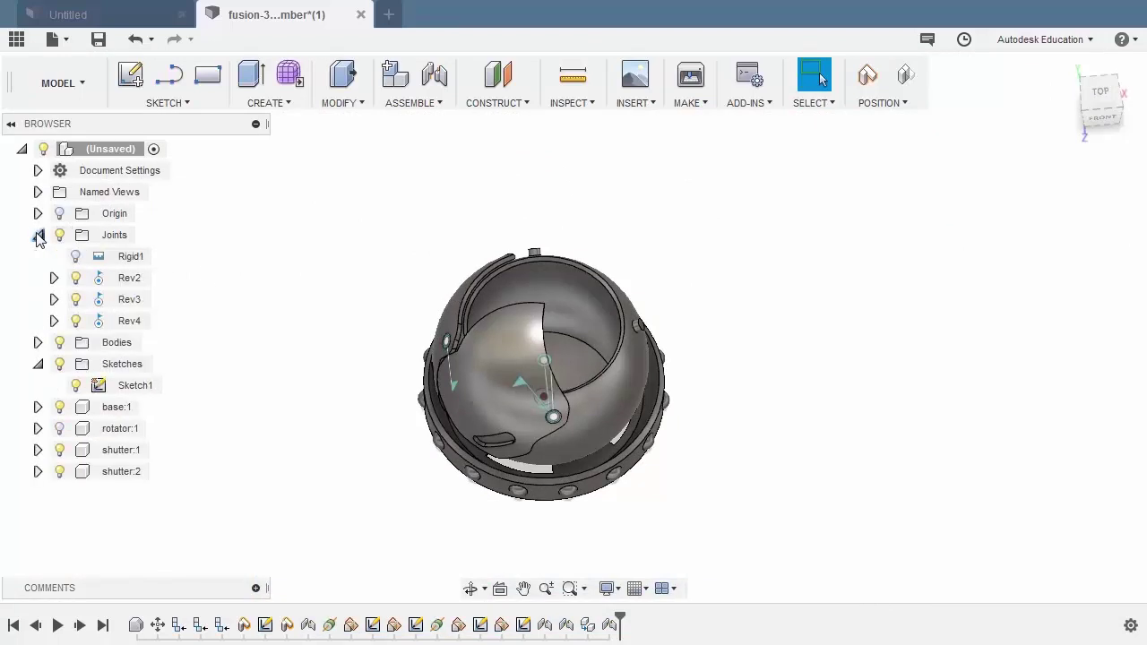
left_click(130, 325)
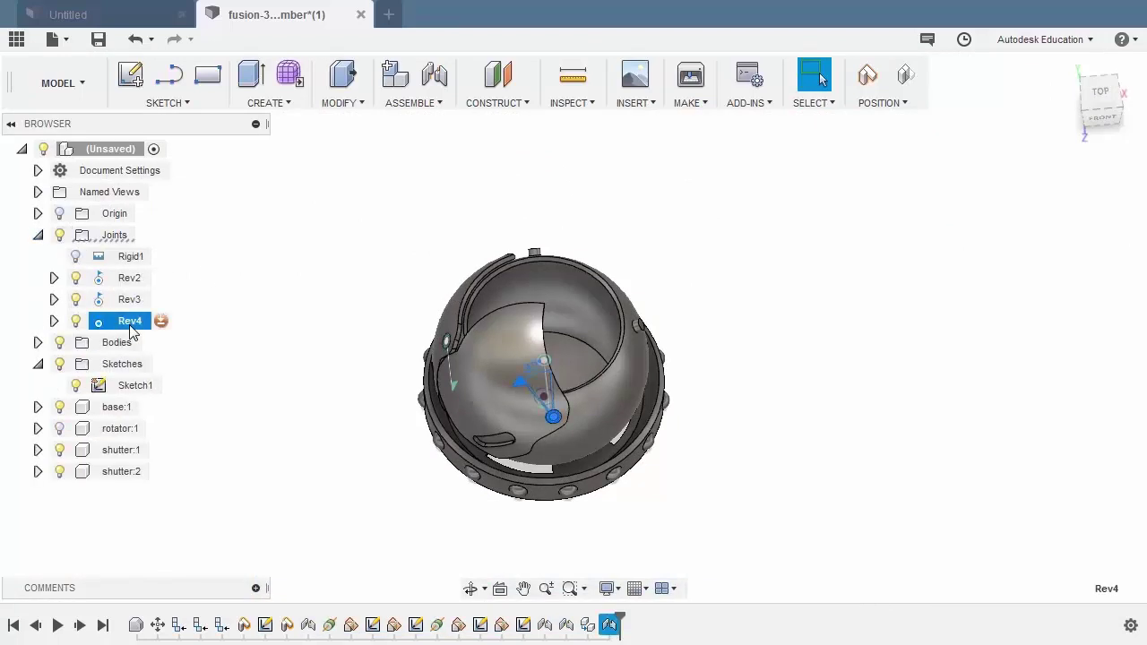
right_click(278, 230)
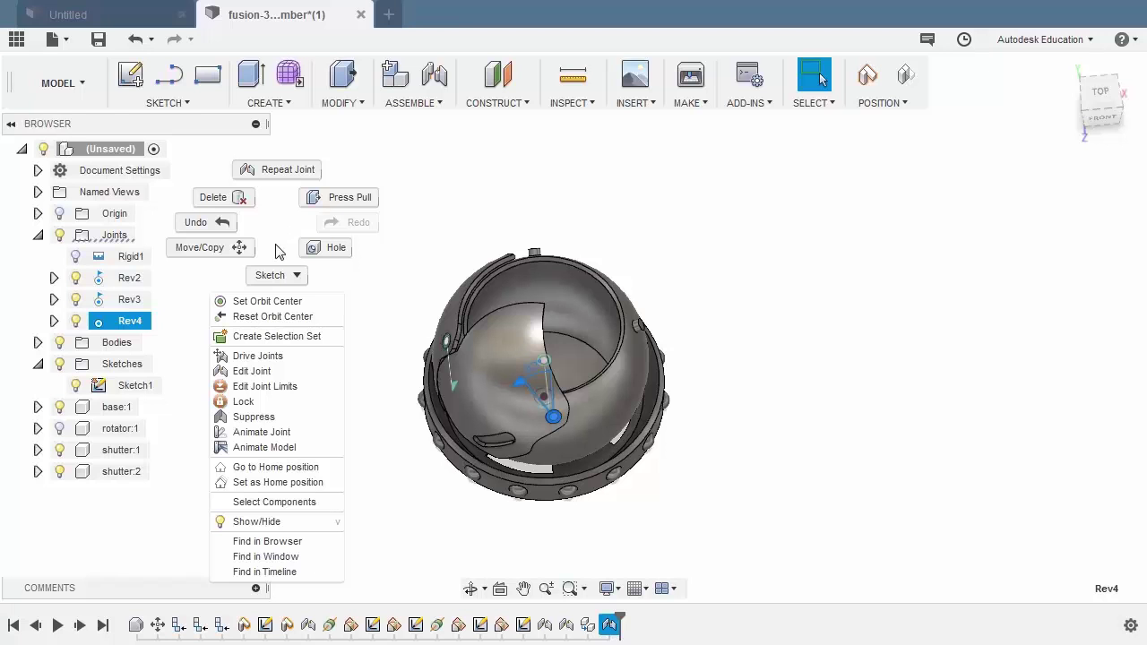
left_click(268, 387)
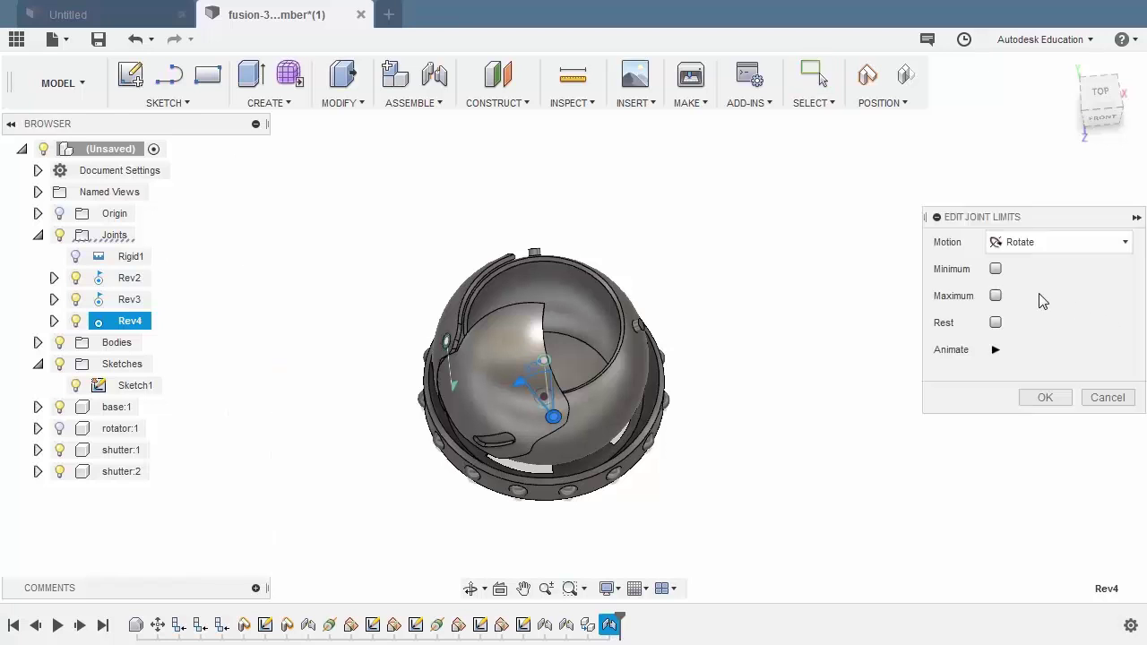
left_click(995, 269)
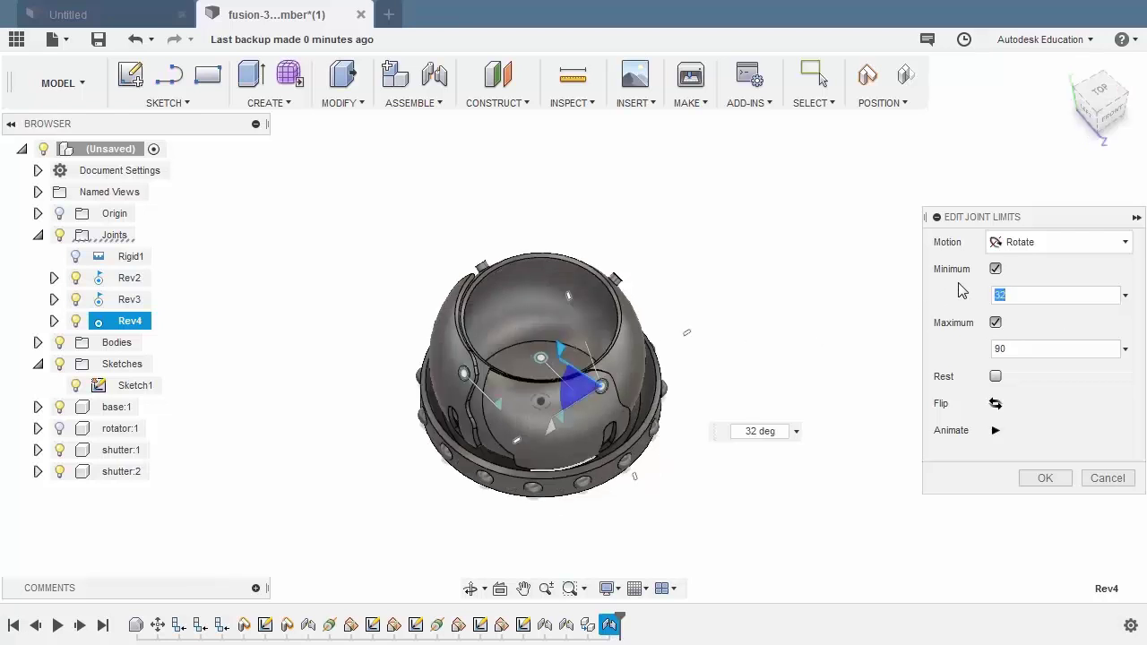
scroll(708, 351, "up", 3)
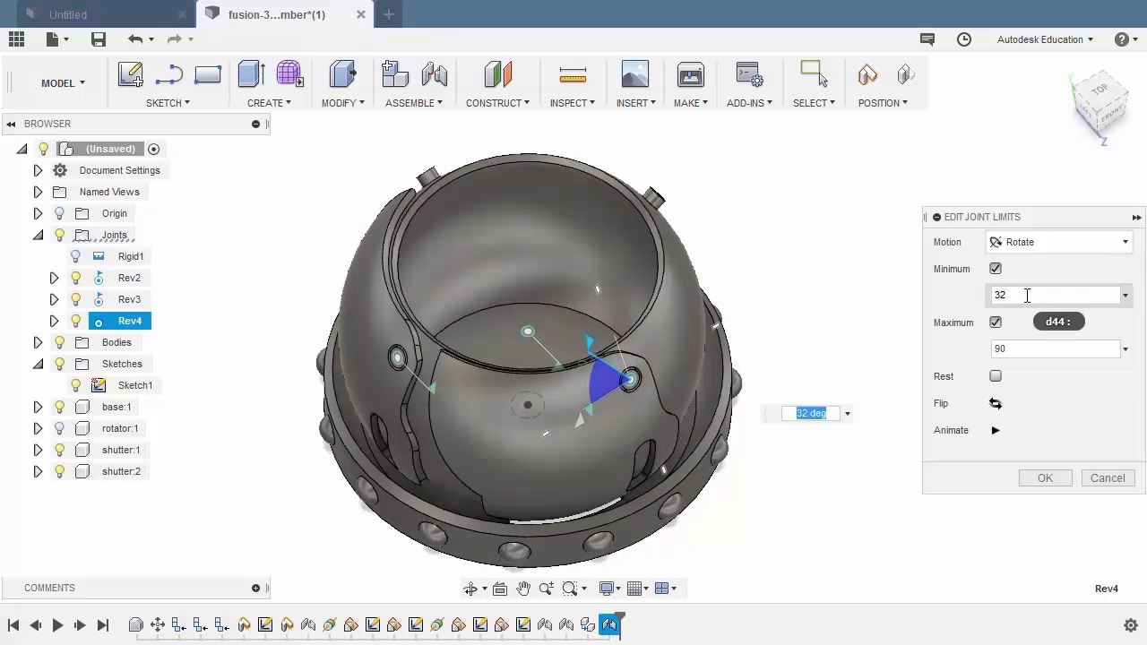
left_click(999, 347)
type("90")
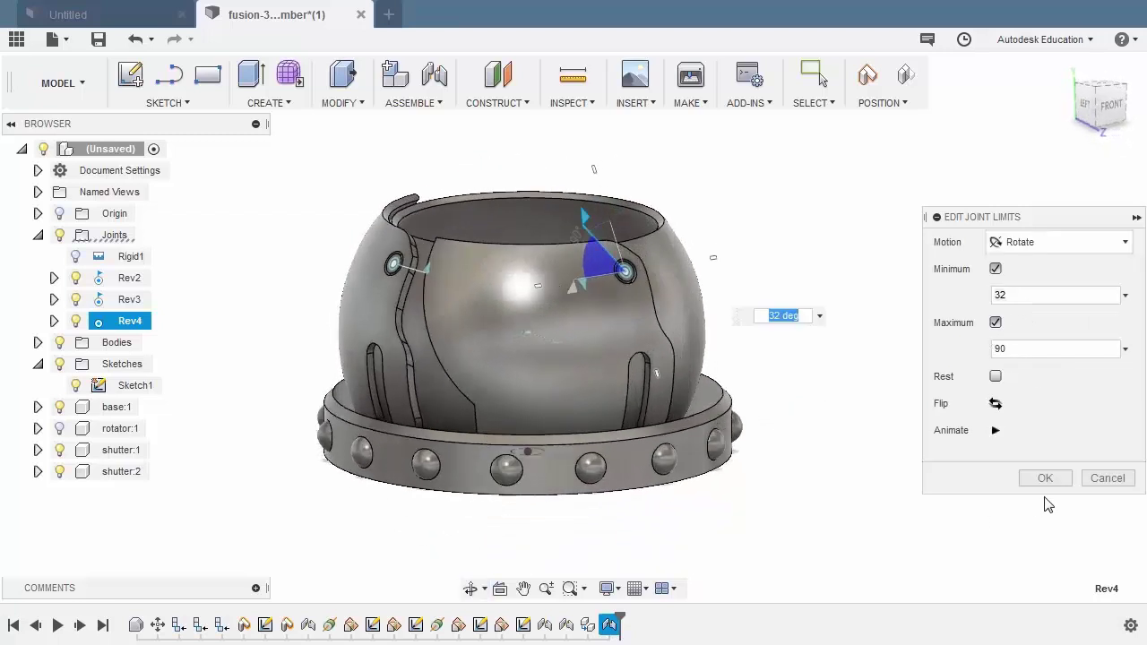
left_click(1044, 477)
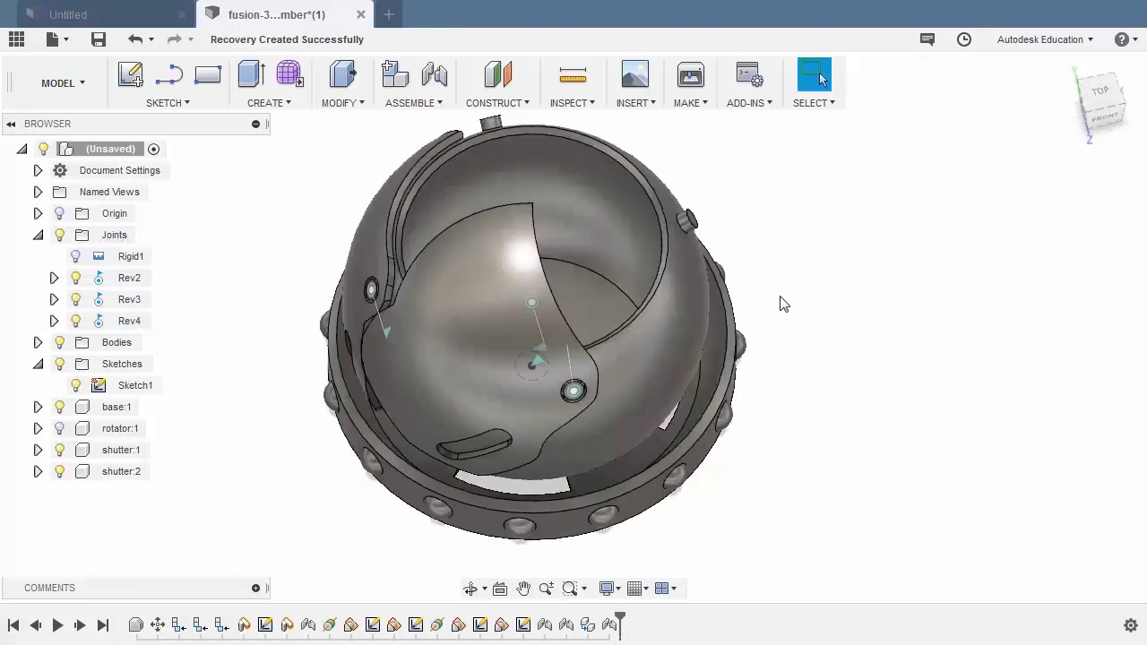
- Swing the shutter copy between its open and closed positions to test the joint limits
scroll(499, 274, "up", 5)
left_click_drag(500, 274, 422, 456)
middle_click_drag(422, 455, 344, 435, "shift")
left_click_drag(344, 435, 539, 353)
scroll(492, 356, "up", 5)
scroll(490, 357, "down", 7)
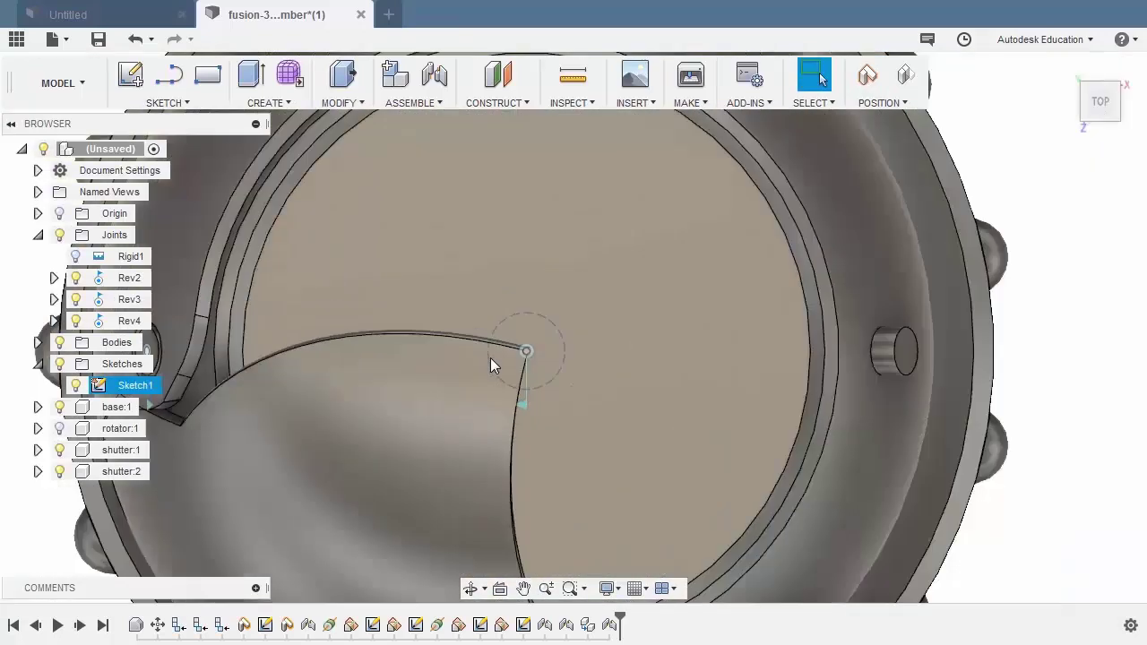
middle_click_drag(516, 323, 540, 233, "shift")
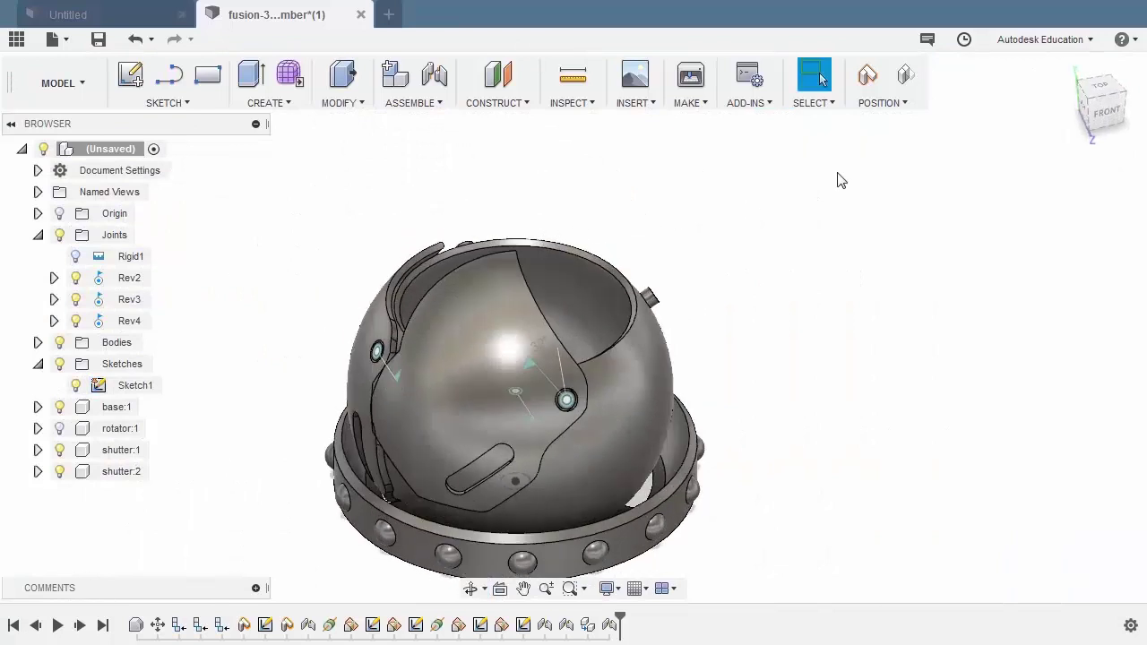
left_click(1066, 67)
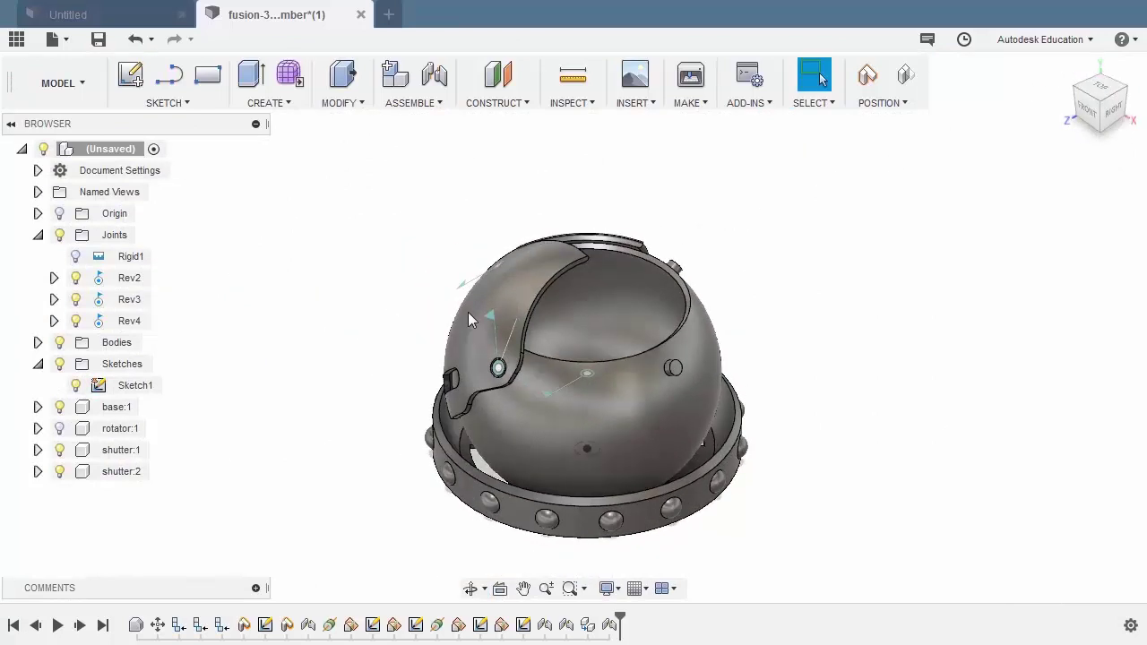
left_click(112, 450)
left_click(60, 451)
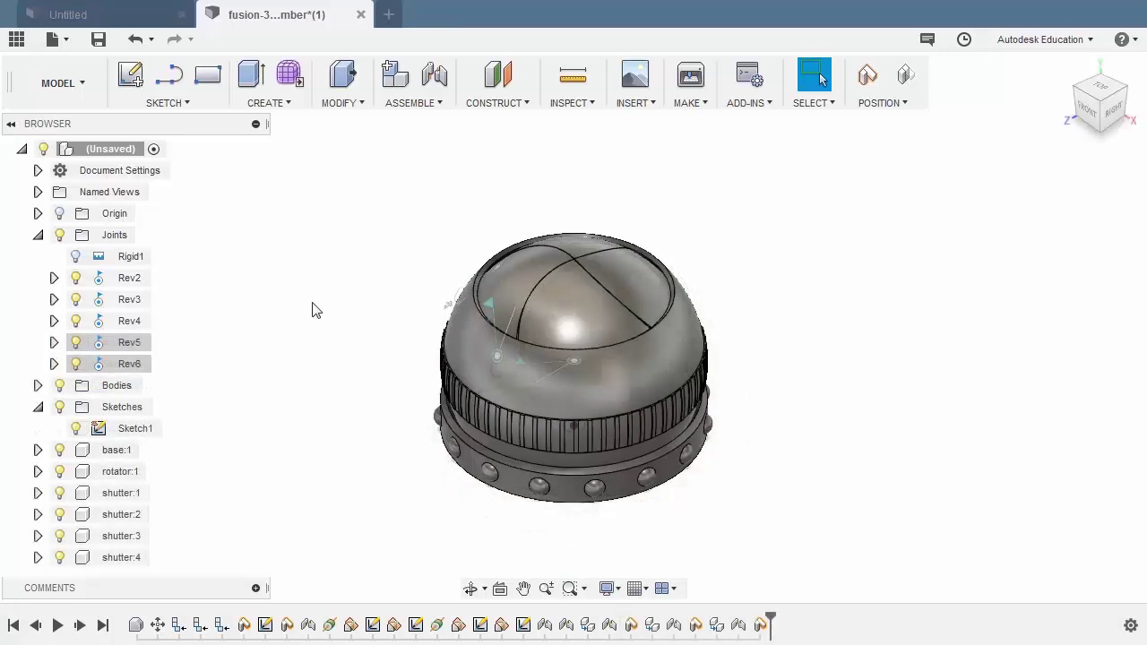
left_click(128, 539)
left_click(127, 559)
left_click(309, 372)
- Hide shutter:2, shutter:3, shutter:4 and base:1, leaving only the first shutter inside the rotator
left_click(79, 516)
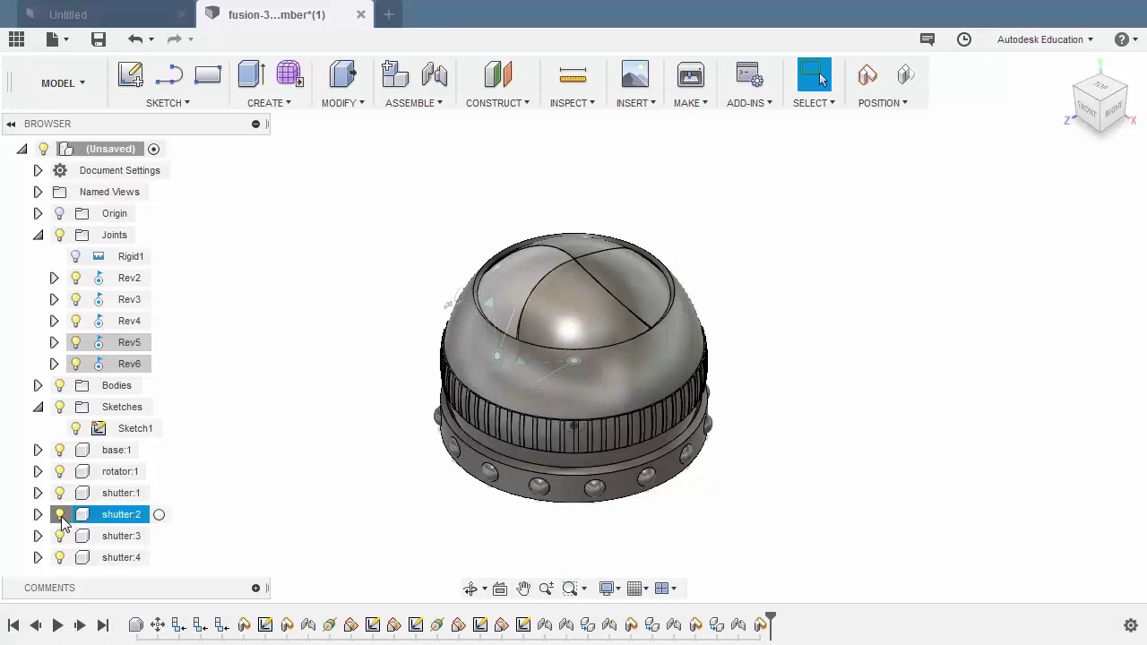
left_click(59, 514)
left_click(59, 536)
left_click(60, 557)
scroll(282, 370, "up", 3)
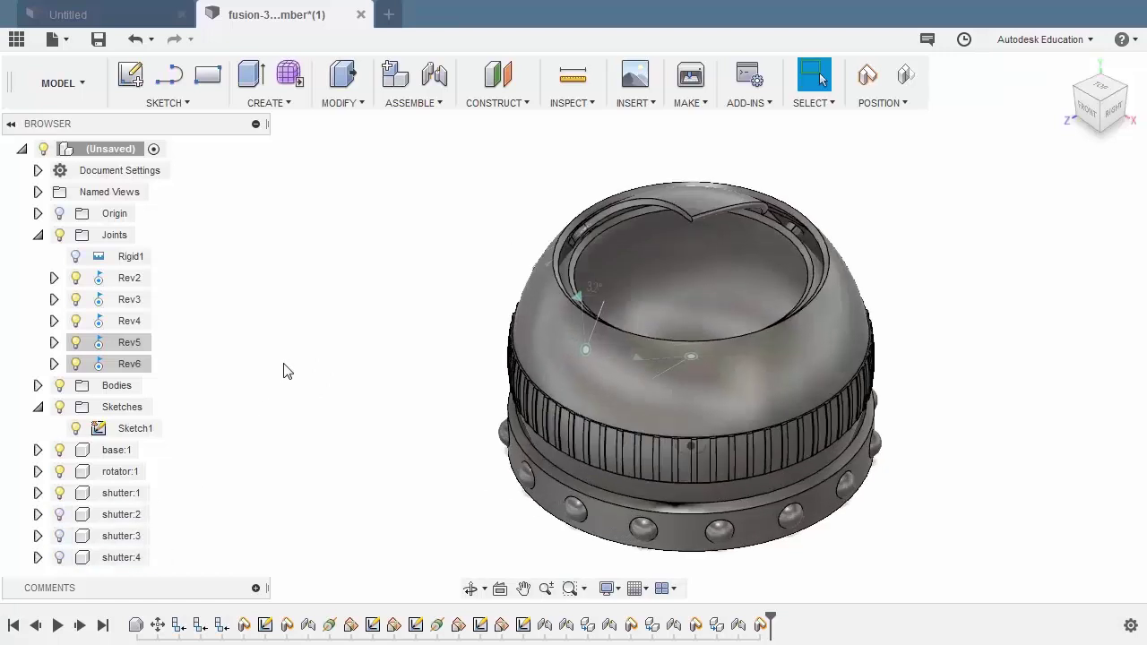
middle_click_drag(282, 370, 235, 385)
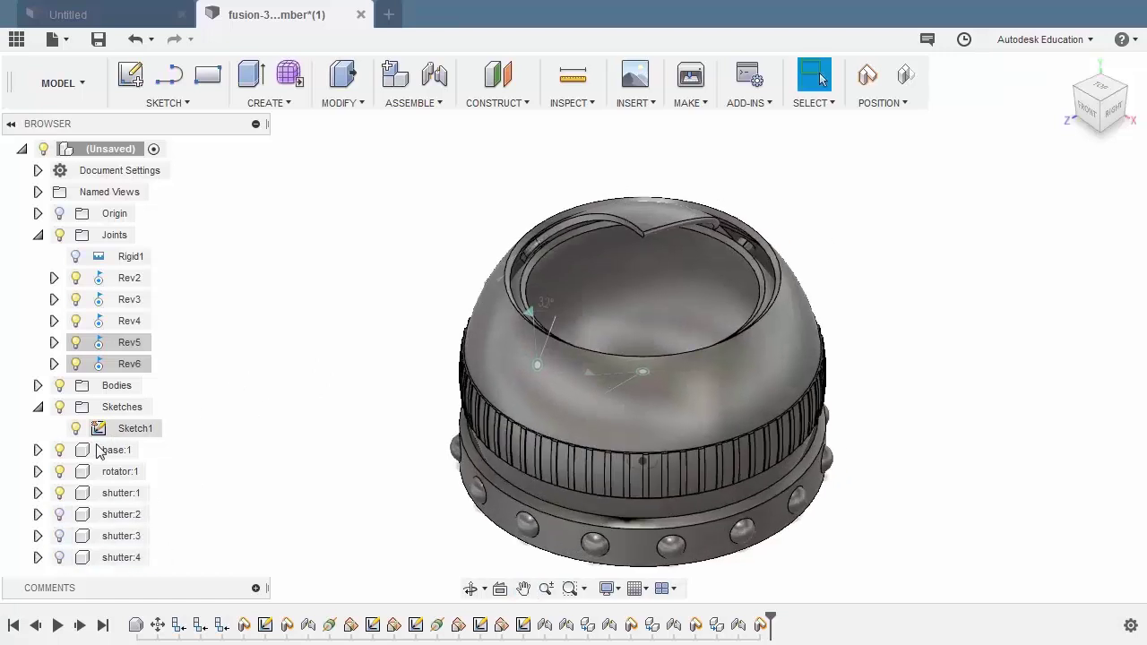
left_click(60, 450)
middle_click_drag(320, 312, 327, 320, "shift")
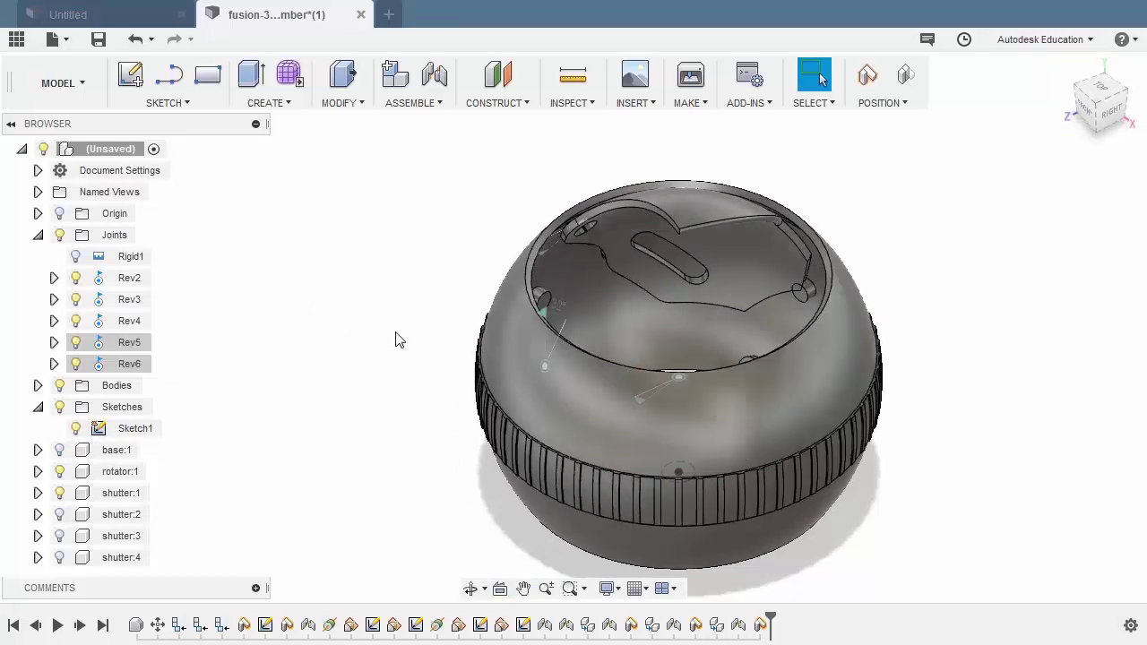
- Return the rotator's joint Rev2 to its home position
left_click(130, 279)
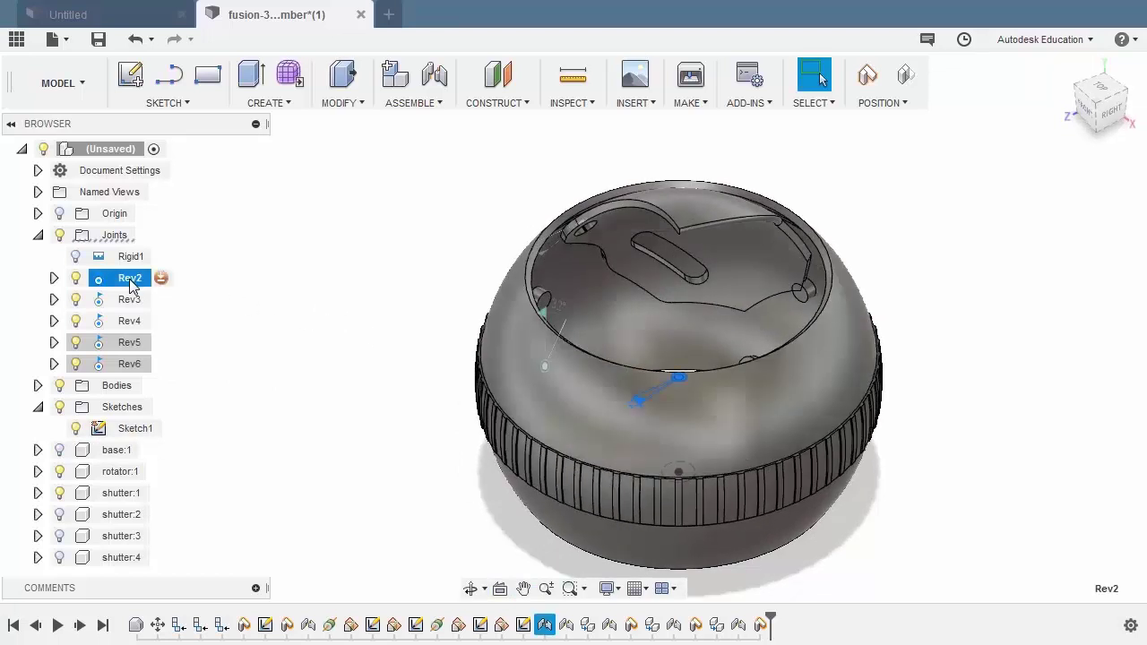
right_click(132, 285)
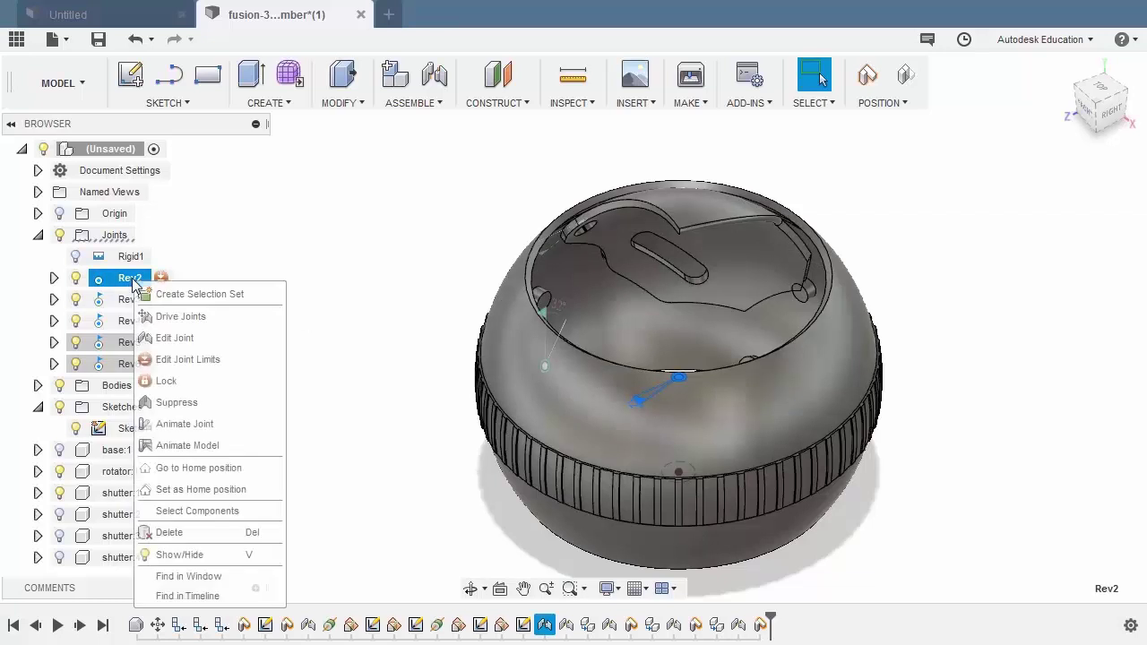
left_click(204, 469)
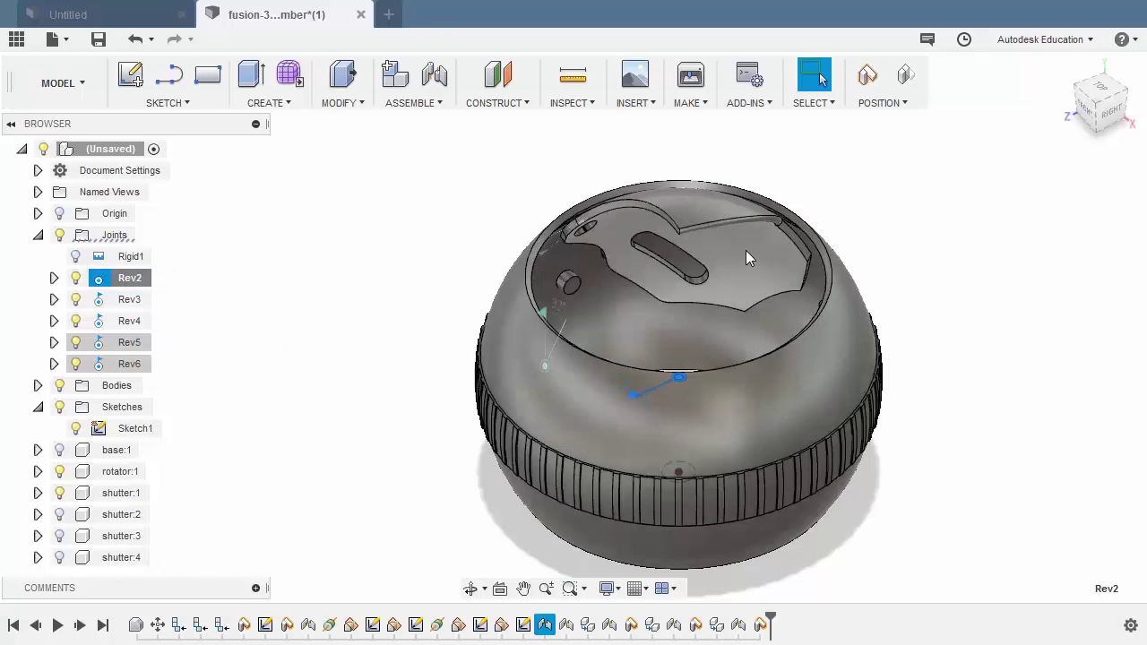
- Swing the first shutter between open and closed and examine its slot against the pins inside the rotator
left_click_drag(745, 252, 725, 313)
middle_click_drag(665, 289, 665, 345, "shift")
scroll(654, 299, "up", 3)
middle_click_drag(633, 273, 507, 118)
scroll(589, 272, "down", 1)
middle_click_drag(588, 271, 598, 294)
scroll(599, 296, "down", 2)
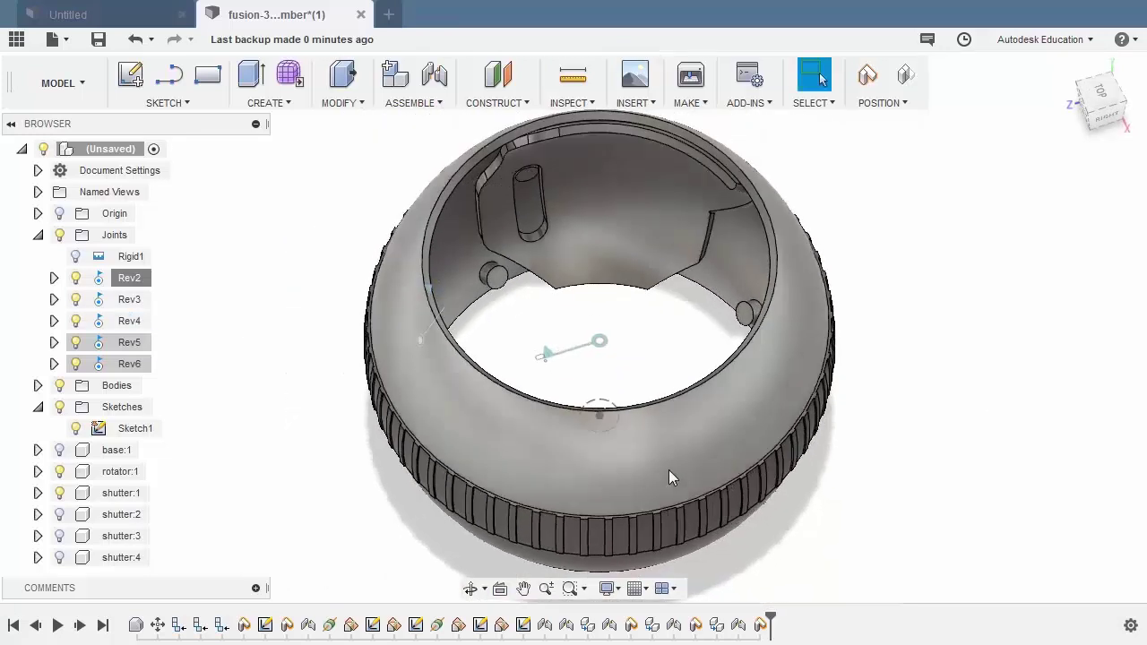
left_click(536, 357)
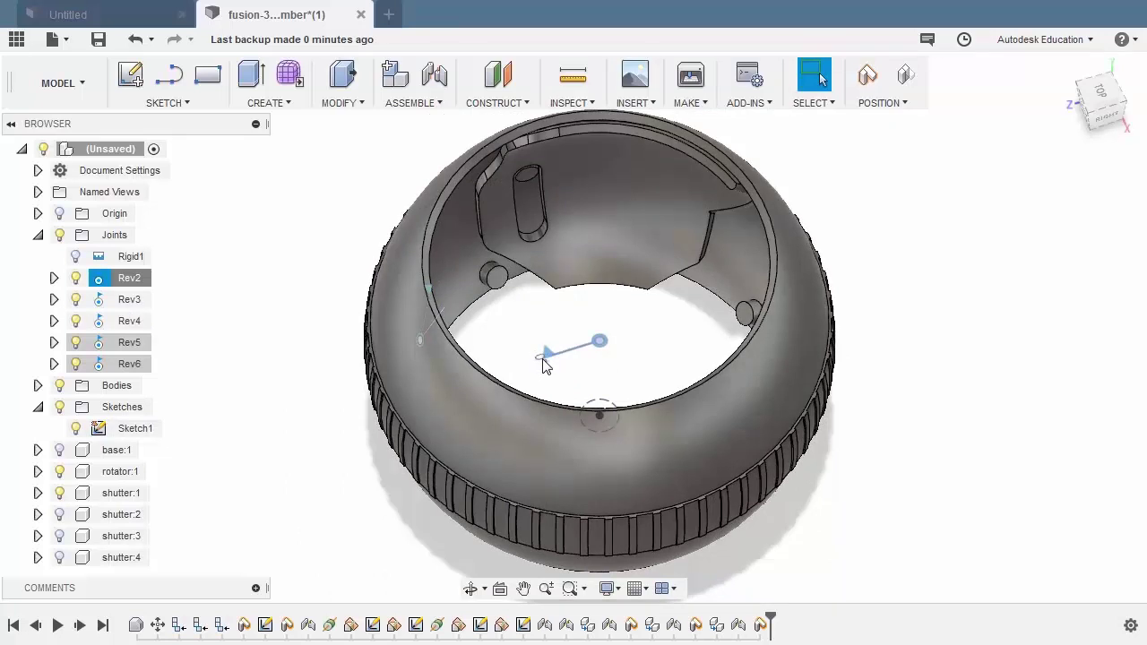
middle_click_drag(616, 260, 772, 404, "shift")
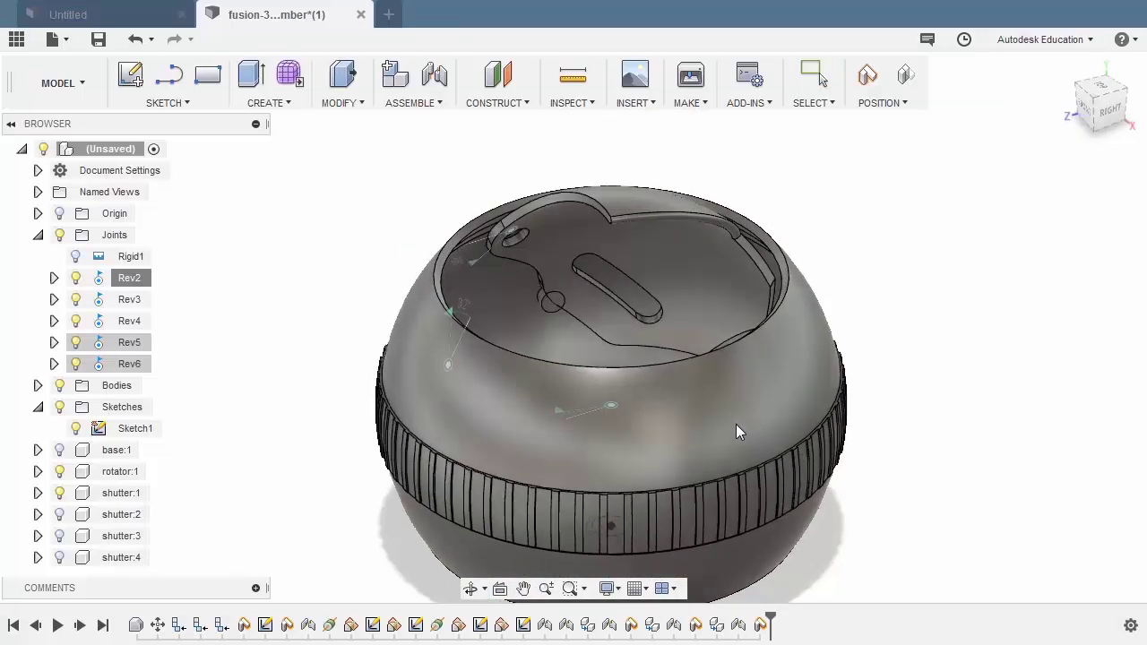
- Turn the rotator to bring its inner pin into the closed shutter's slot, checking the alignment in a wireframe side view
left_click(1096, 121)
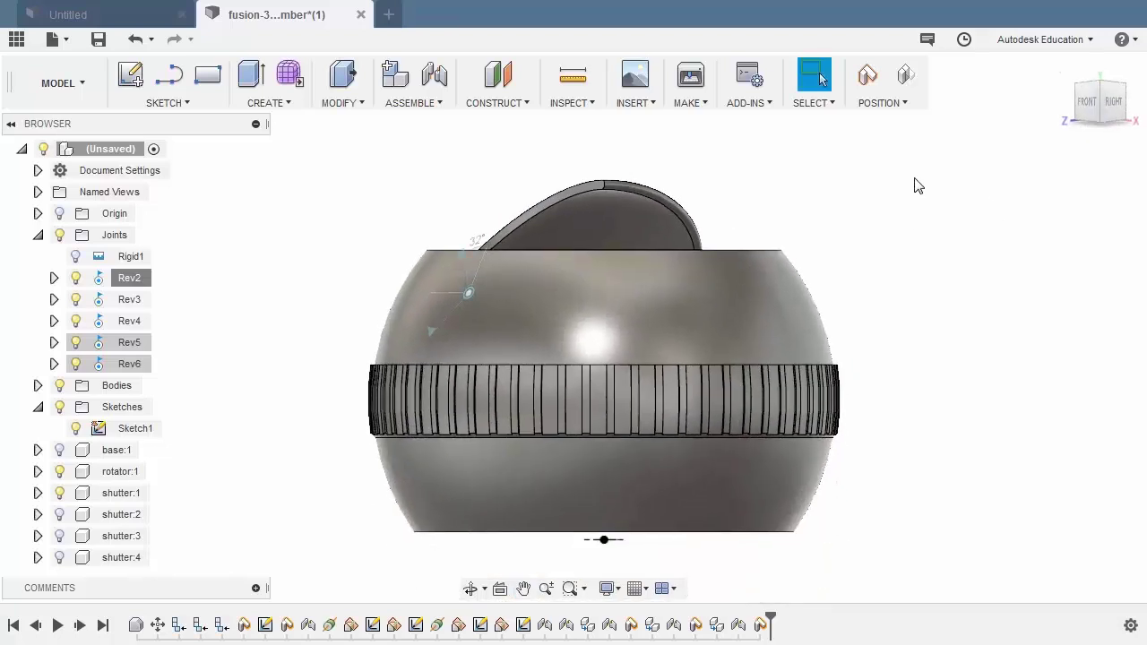
key("ctrl+7")
middle_click_drag(856, 267, 867, 242)
scroll(605, 349, "up", 3)
middle_click_drag(618, 248, 614, 202)
left_click_drag(770, 254, 759, 256)
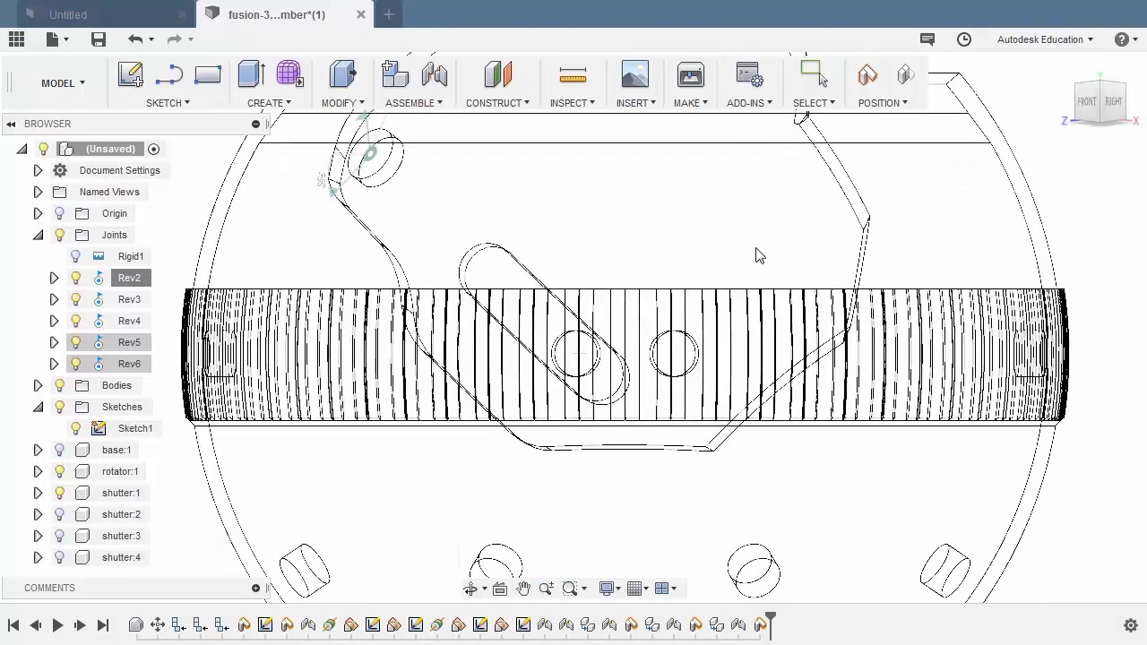
- Check the rotation angle of joint Rev2 from above, and restore the shaded display and home view
middle_click_drag(754, 231, 755, 212)
scroll(717, 246, "down", 1)
middle_click_drag(660, 302, 635, 279, "shift")
scroll(633, 280, "down", 1)
middle_click_drag(726, 121, 584, 292)
scroll(642, 253, "up", 3)
scroll(637, 259, "down", 2)
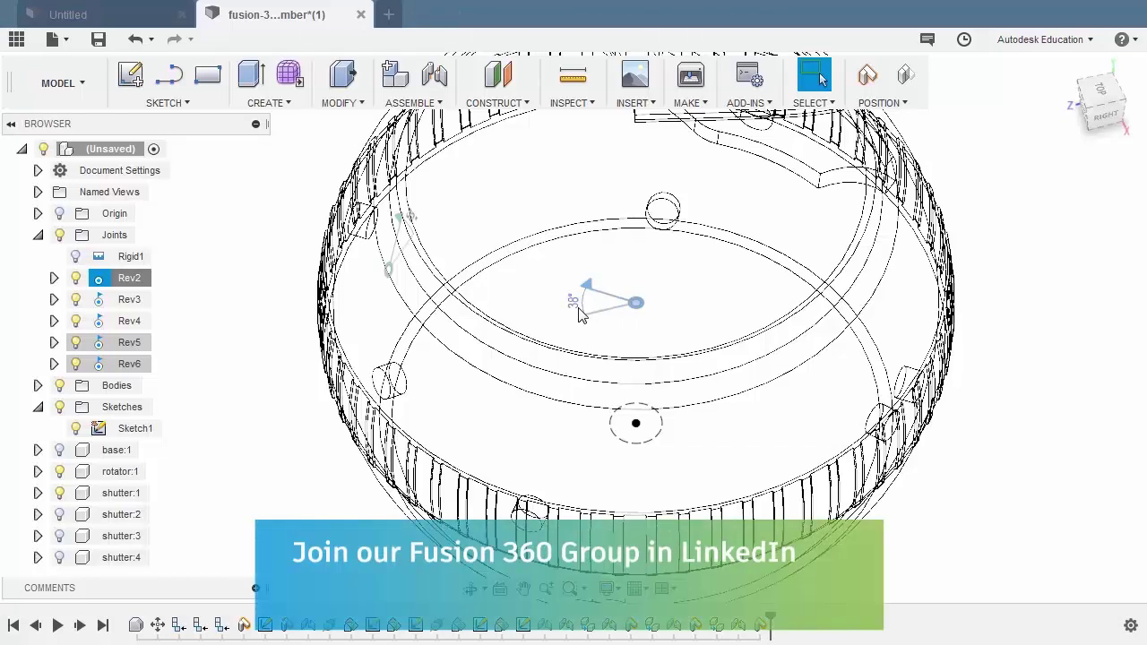
key("ctrl+6")
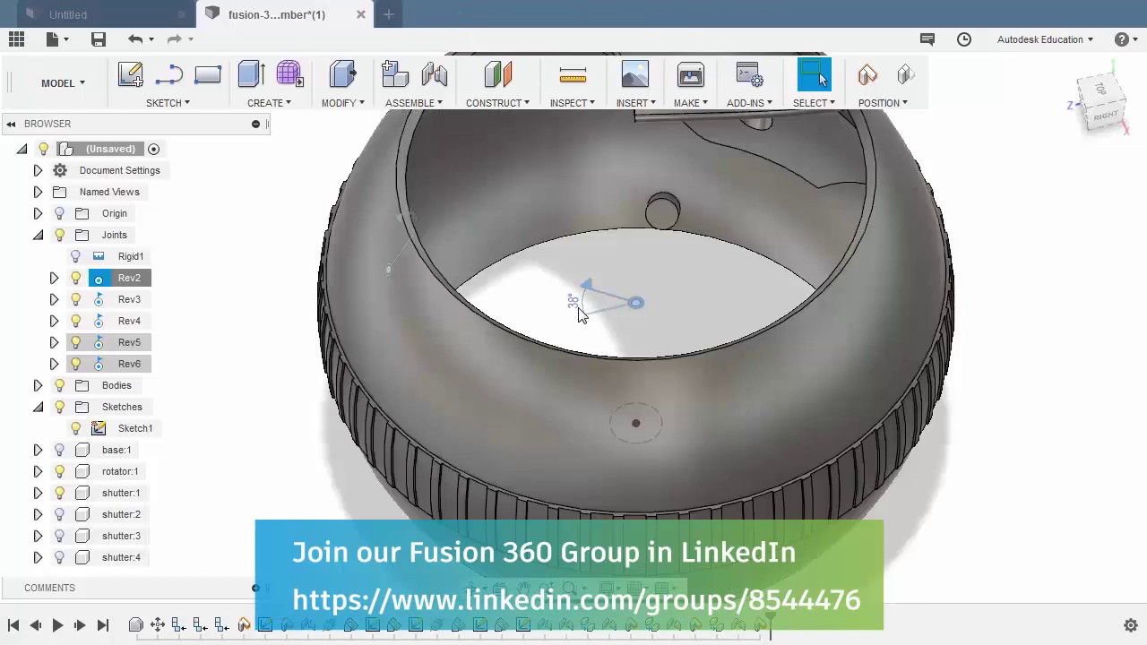
left_click(1065, 66)
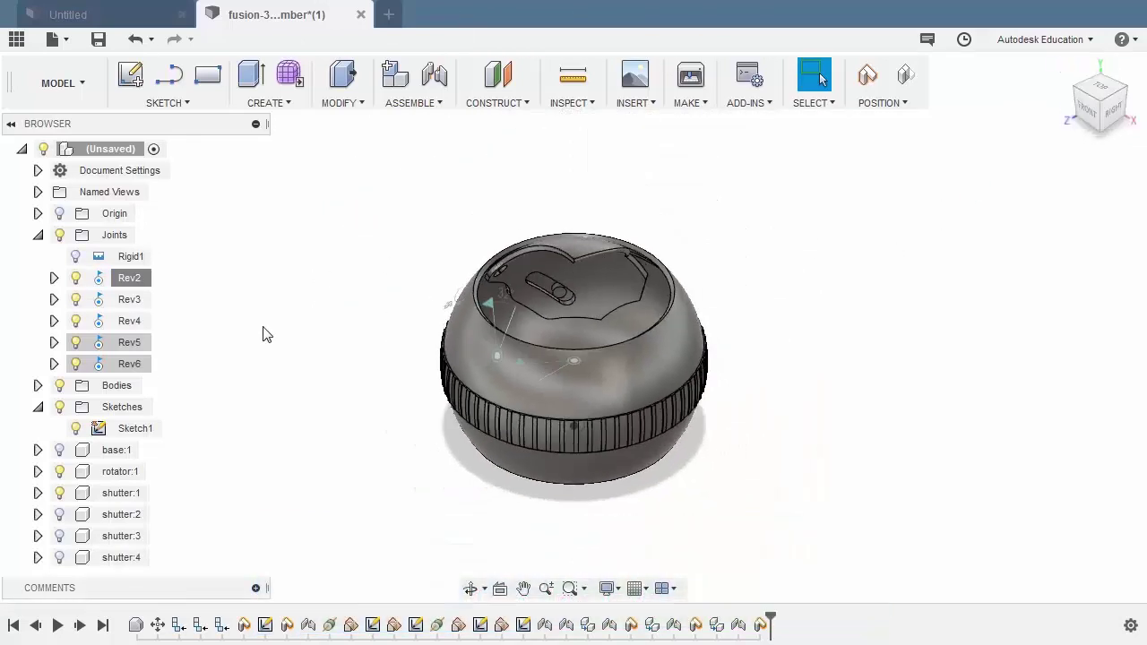
- Limit the rotation of the rotator's joint Rev2 to a minimum of 0 deg and a maximum of 38 deg
left_click(131, 280)
right_click(131, 282)
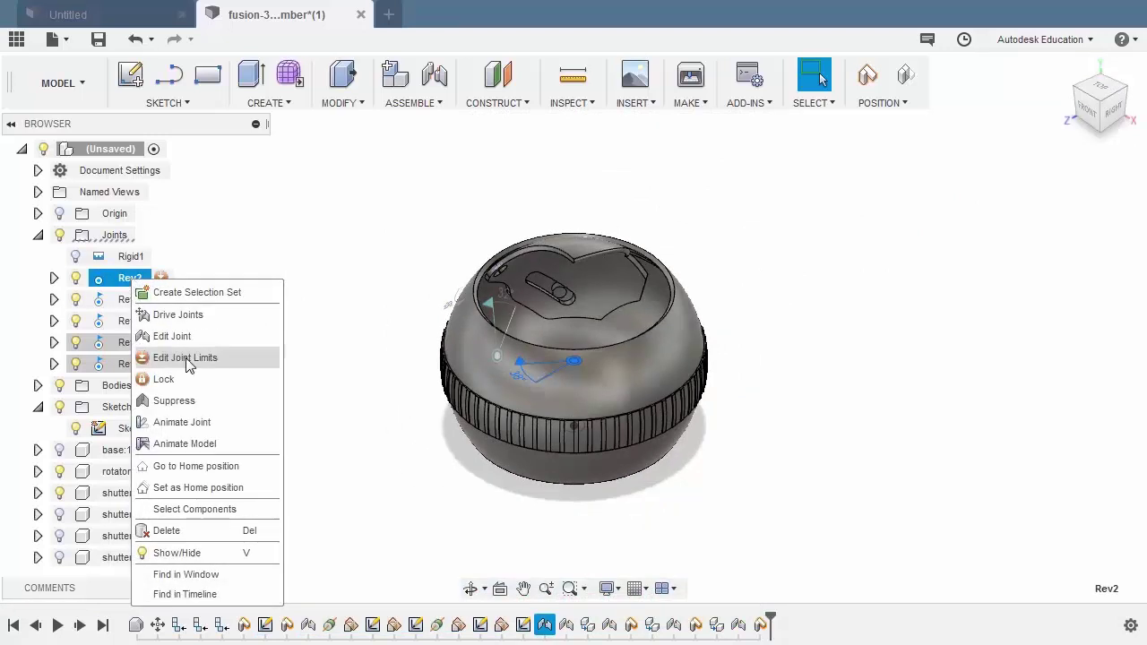
left_click(186, 357)
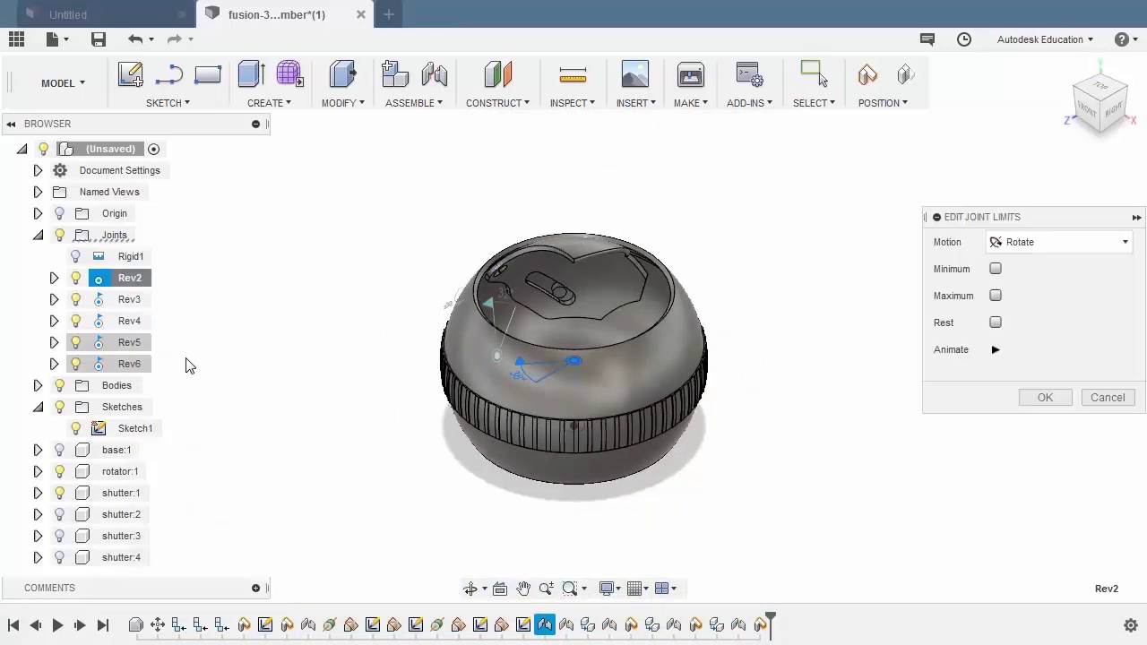
left_click(994, 269)
left_click(999, 348)
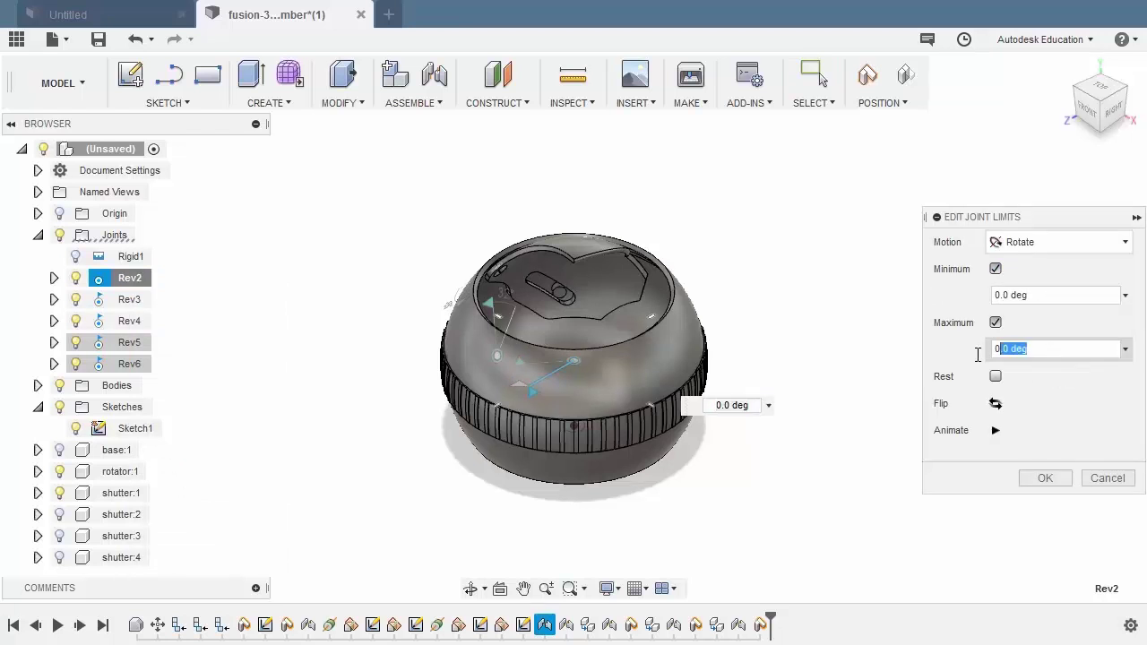
type("38")
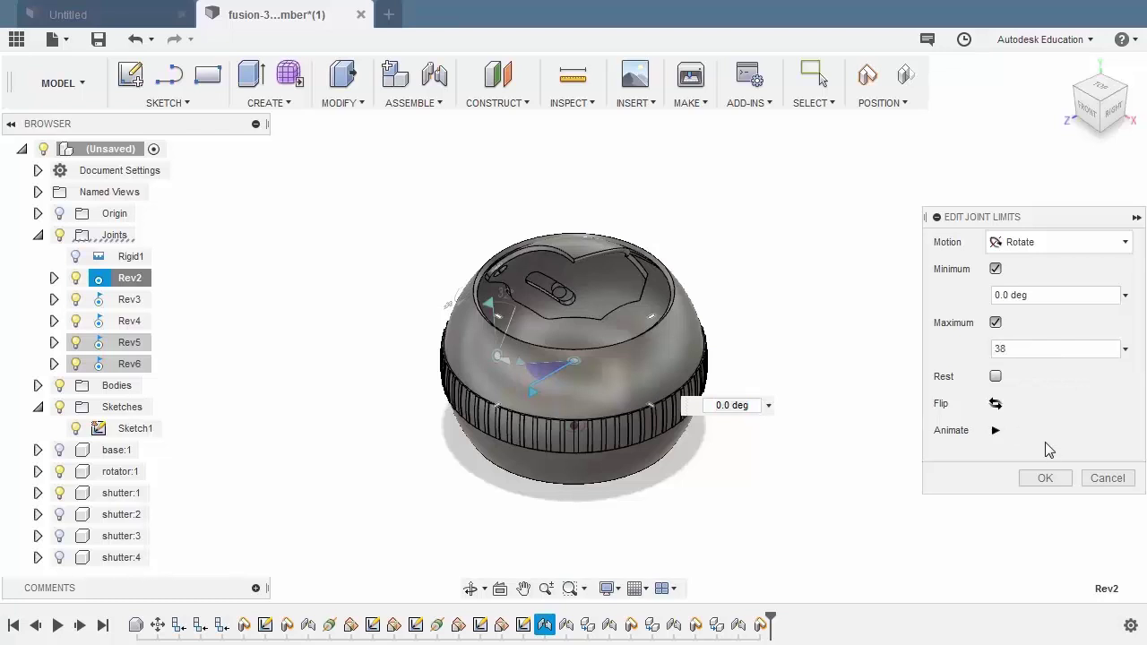
left_click(1045, 481)
- Test the rotator's limited travel and swing the first shutter to its open position
scroll(494, 314, "up", 3)
middle_click_drag(493, 317, 727, 384, "shift")
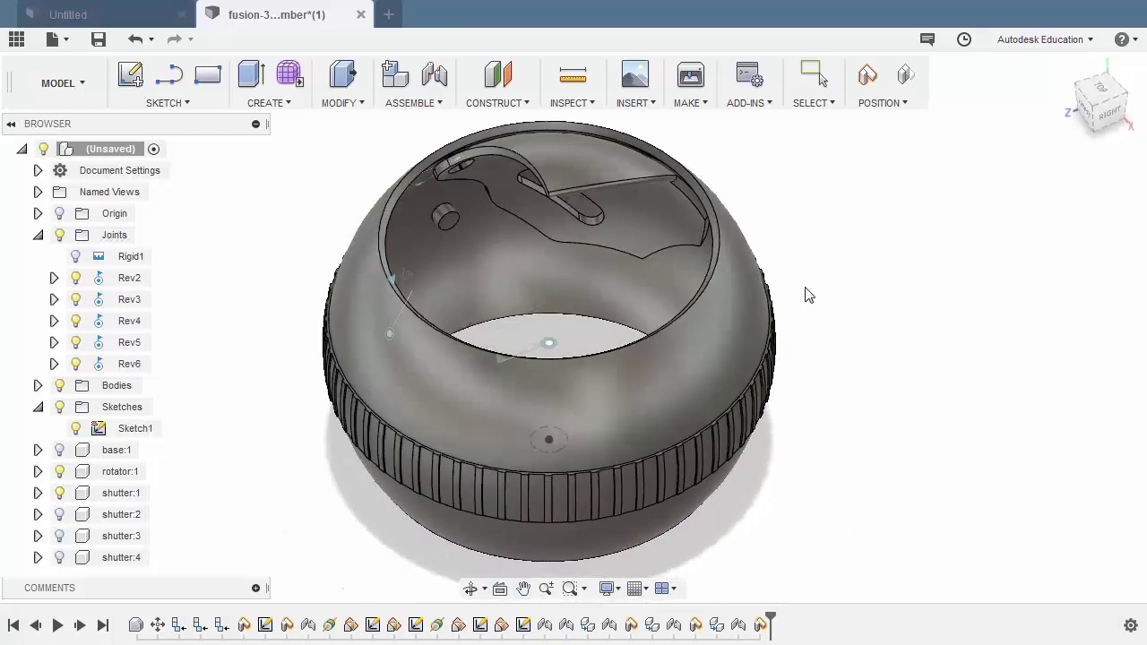
middle_click_drag(808, 294, 704, 404, "shift")
scroll(704, 404, "down", 2)
left_click_drag(581, 457, 829, 396)
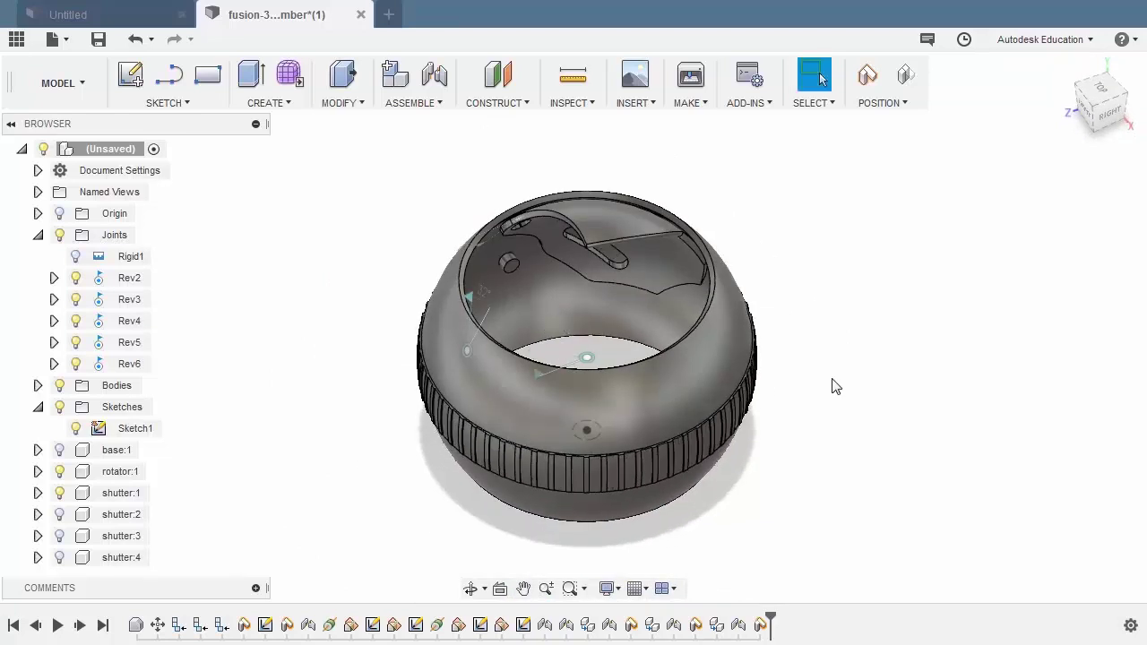
middle_click_drag(683, 274, 717, 274)
left_click_drag(647, 252, 593, 348)
middle_click_drag(780, 383, 856, 392)
scroll(860, 374, "up", 2)
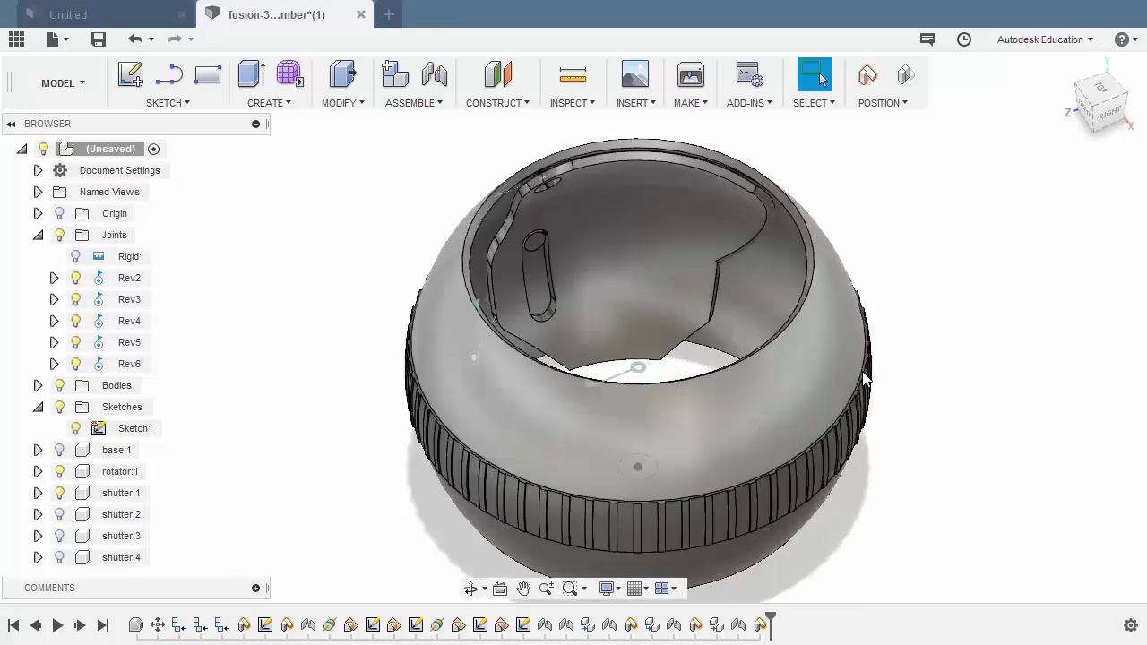
middle_click_drag(932, 356, 944, 332)
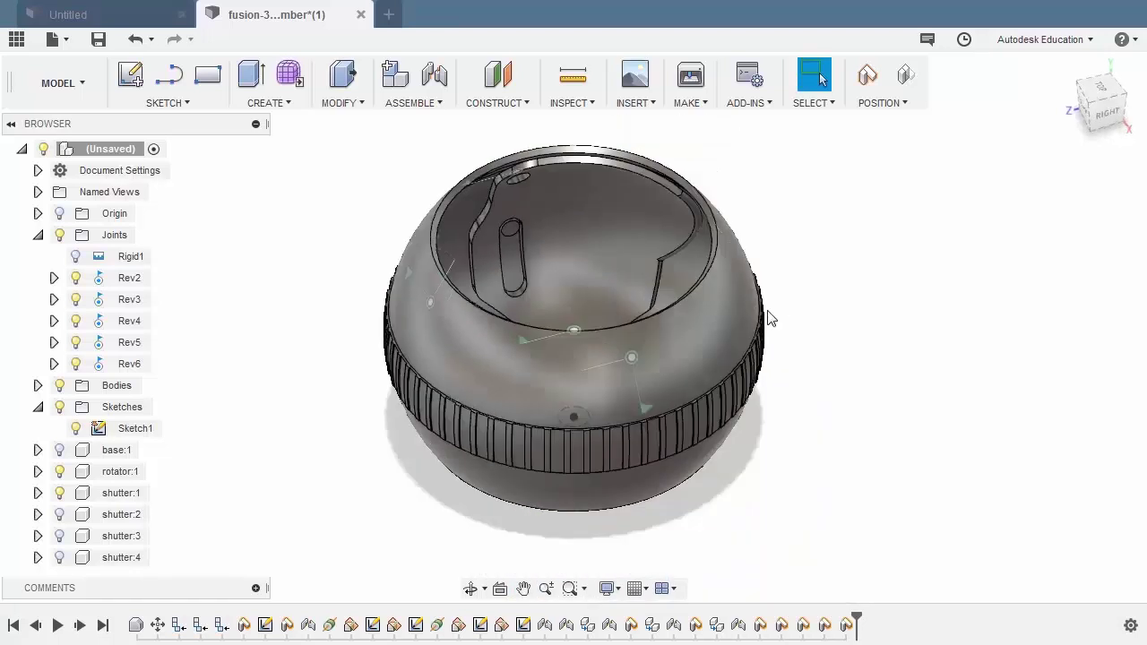
left_click_drag(703, 349, 727, 322)
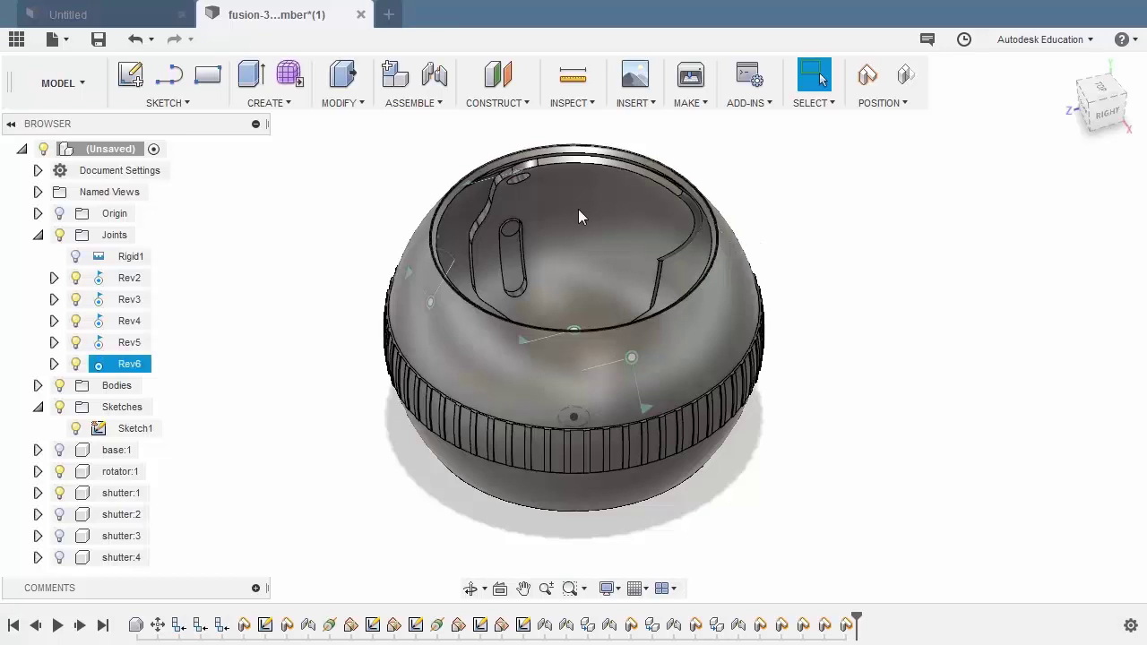
- Capture the current component positions and motion-link joints Rev2 and Rev3 with an angle of -238 deg for Rev2
left_click(435, 106)
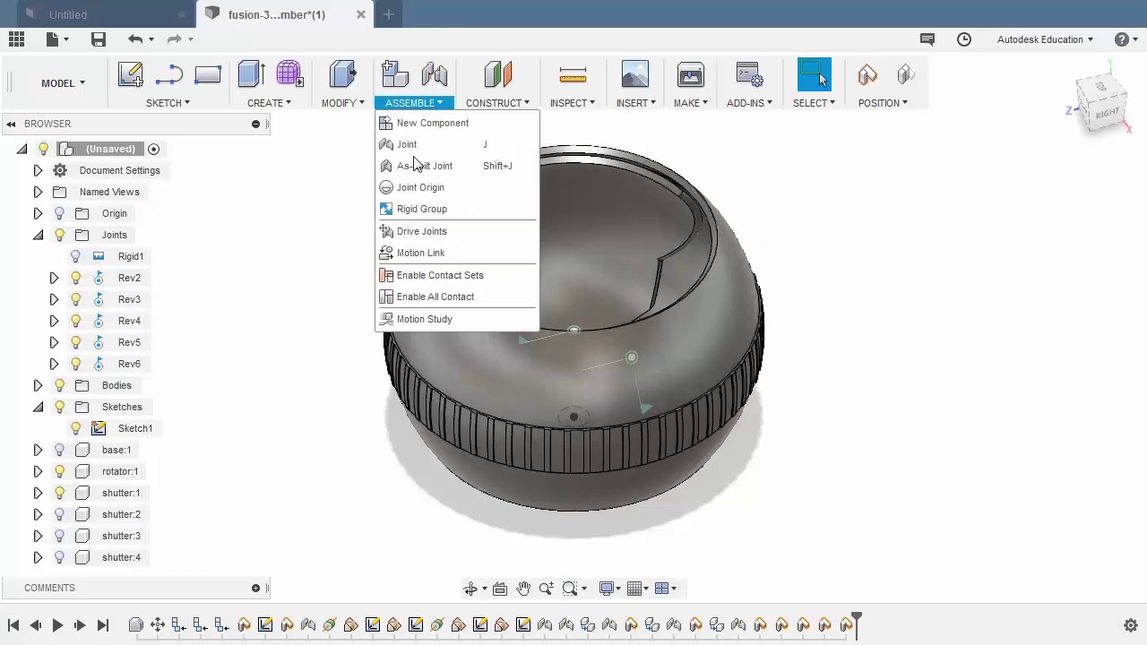
left_click(410, 249)
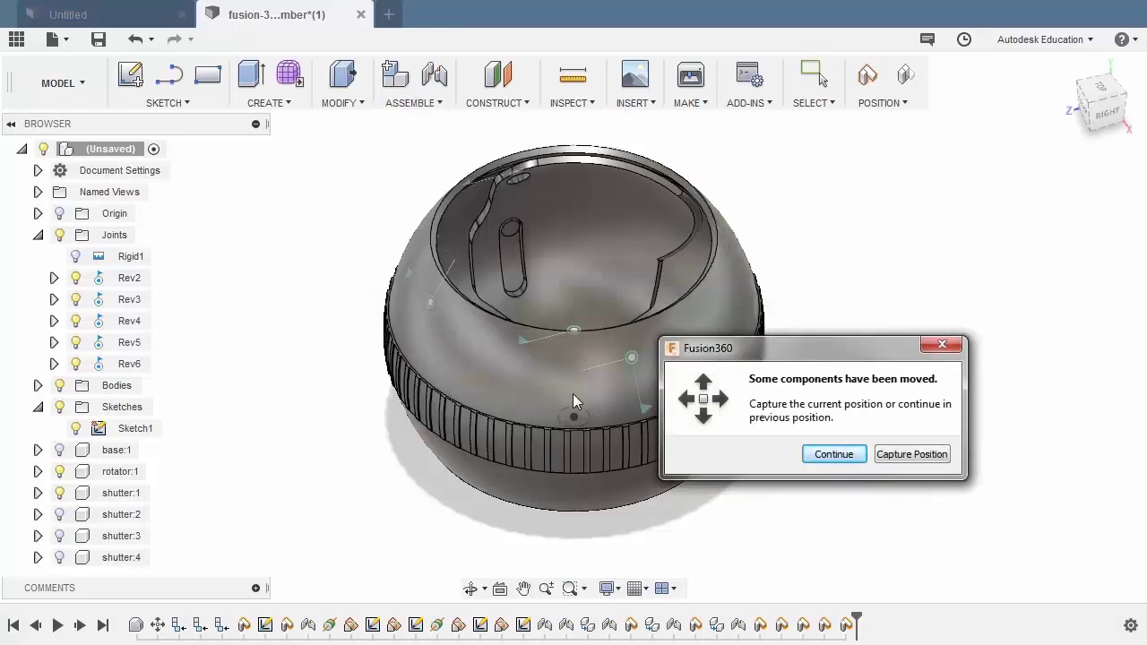
left_click(912, 454)
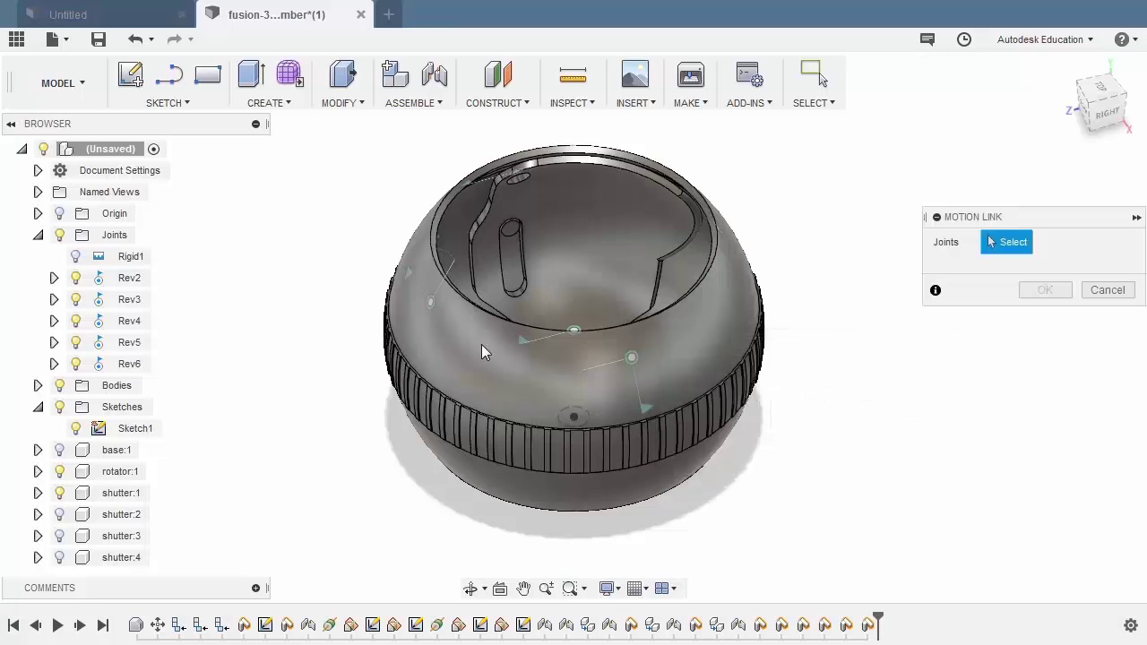
left_click(124, 279)
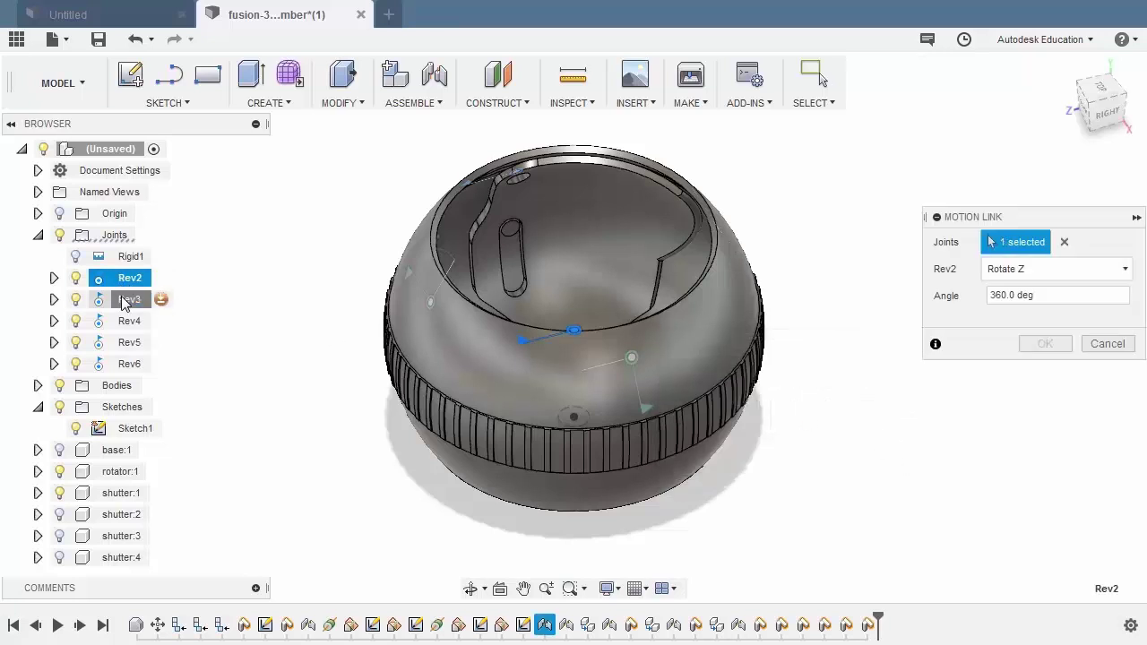
left_click(126, 300)
left_click_drag(1057, 295, 992, 301)
type("-")
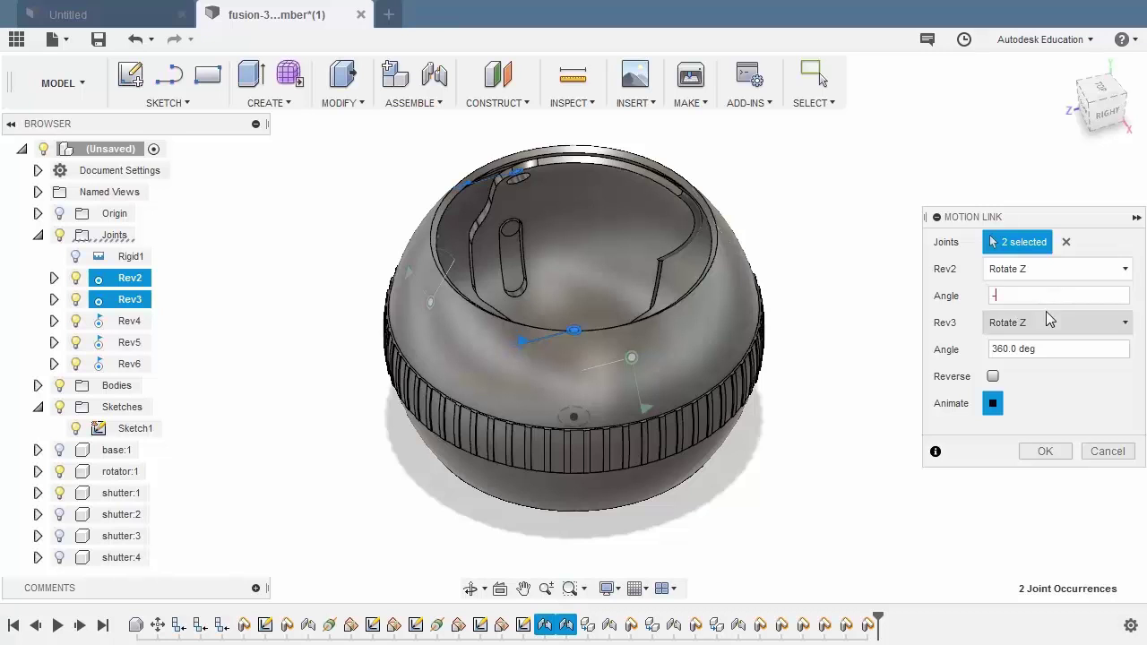
type("238")
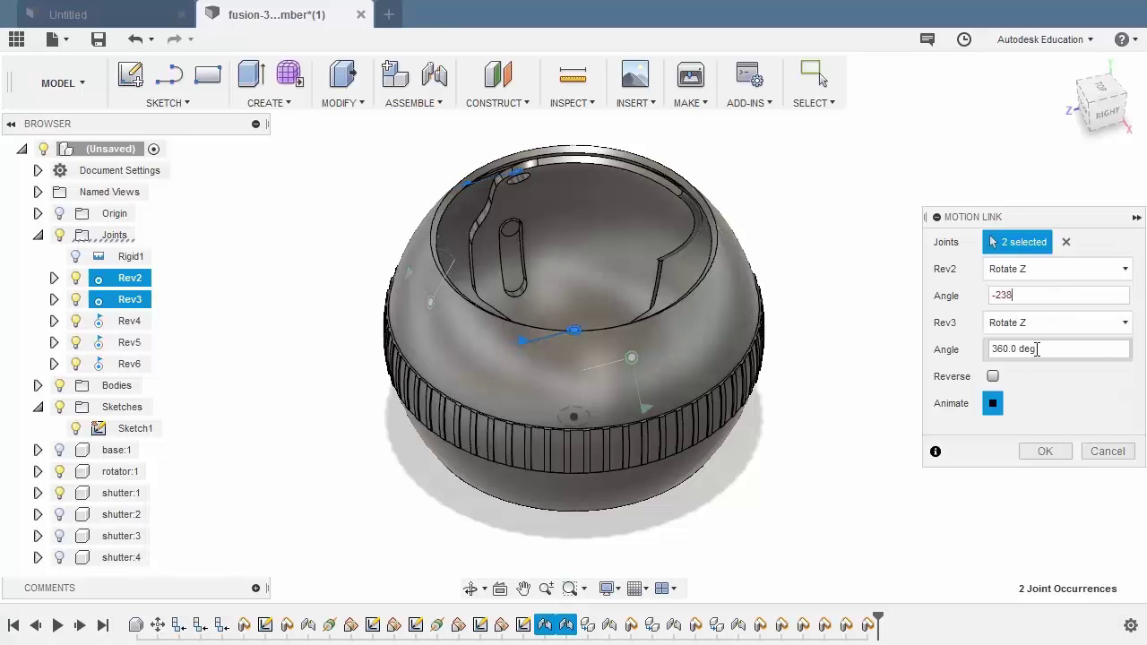
left_click(1045, 451)
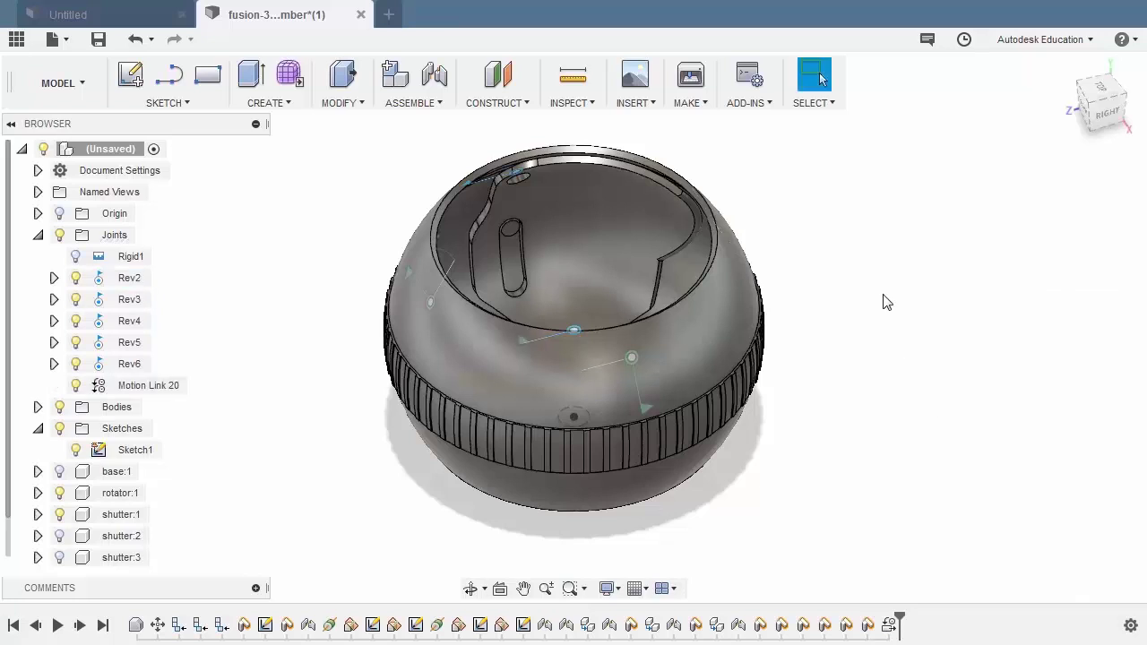
- Motion-link joints Rev2 and Rev4 with an angle of -238 deg for Rev2
right_click(866, 226)
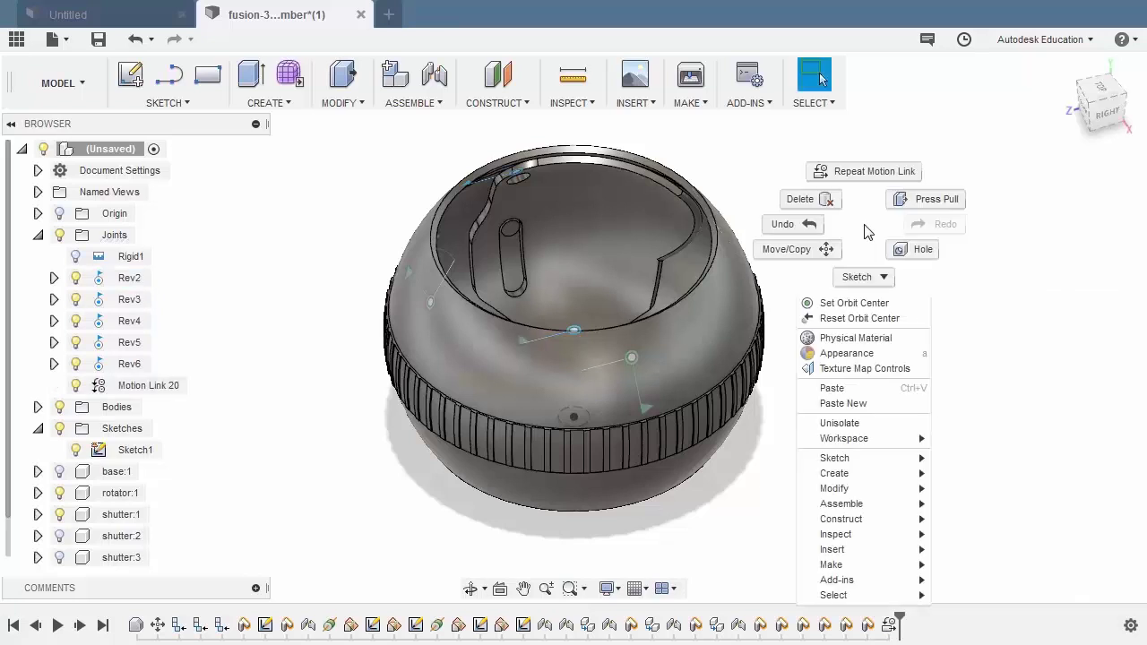
left_click(865, 171)
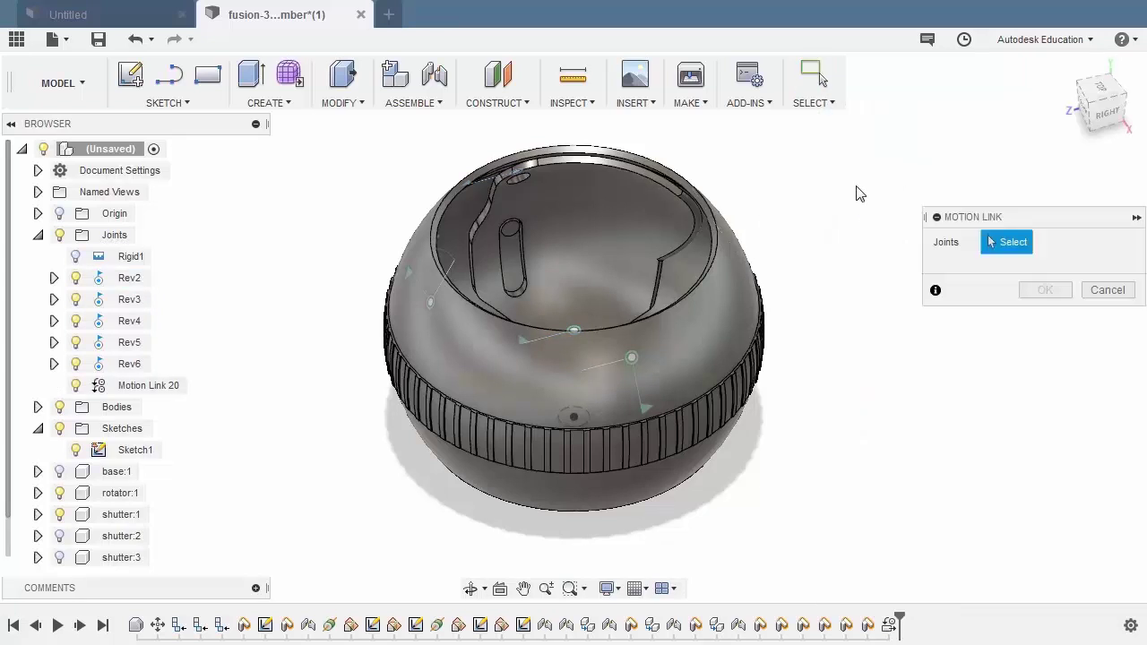
left_click(130, 278)
left_click(129, 320)
left_click(1042, 296)
type("-238")
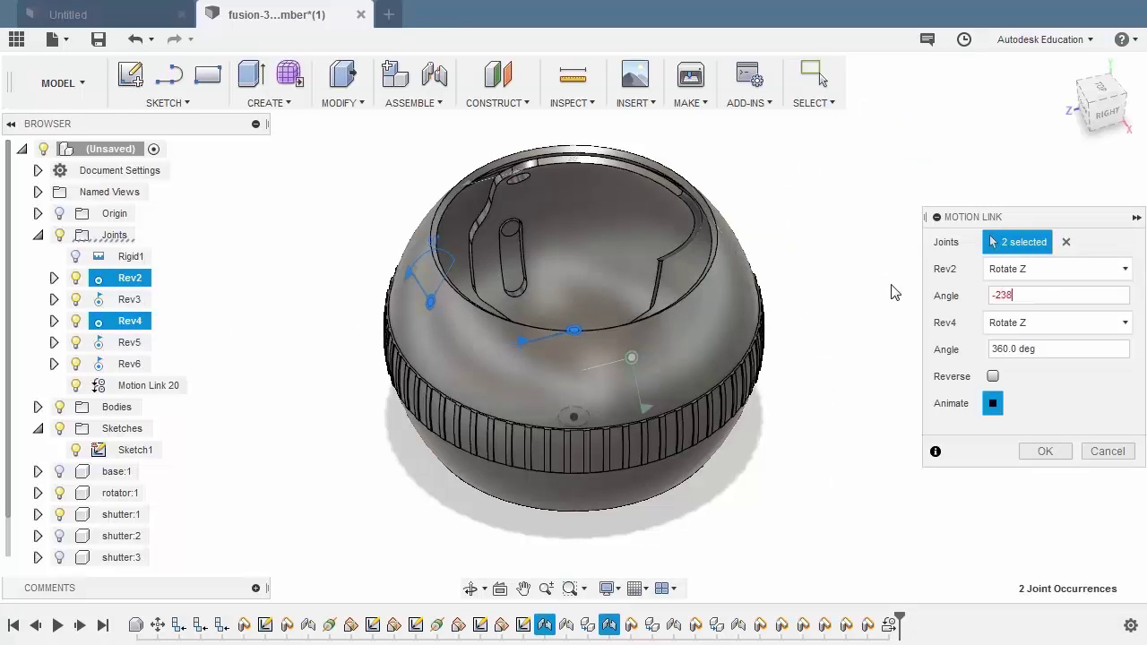
left_click(1045, 451)
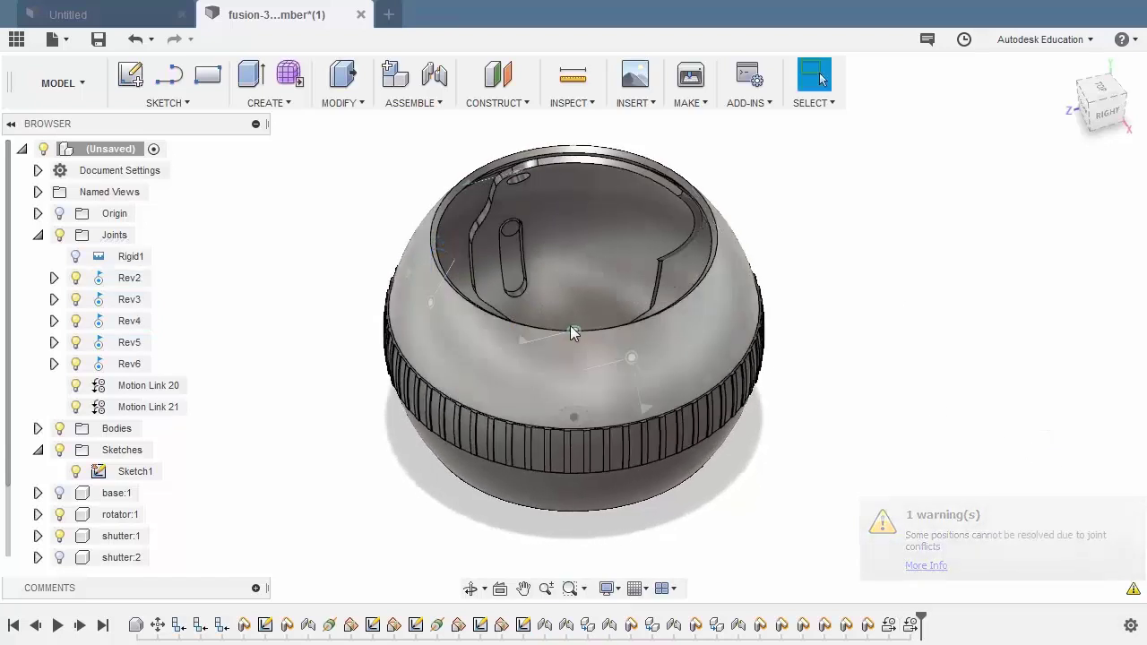
- Motion-link joints Rev2 and Rev5 with an angle of -238 deg for Rev2
right_click(261, 312)
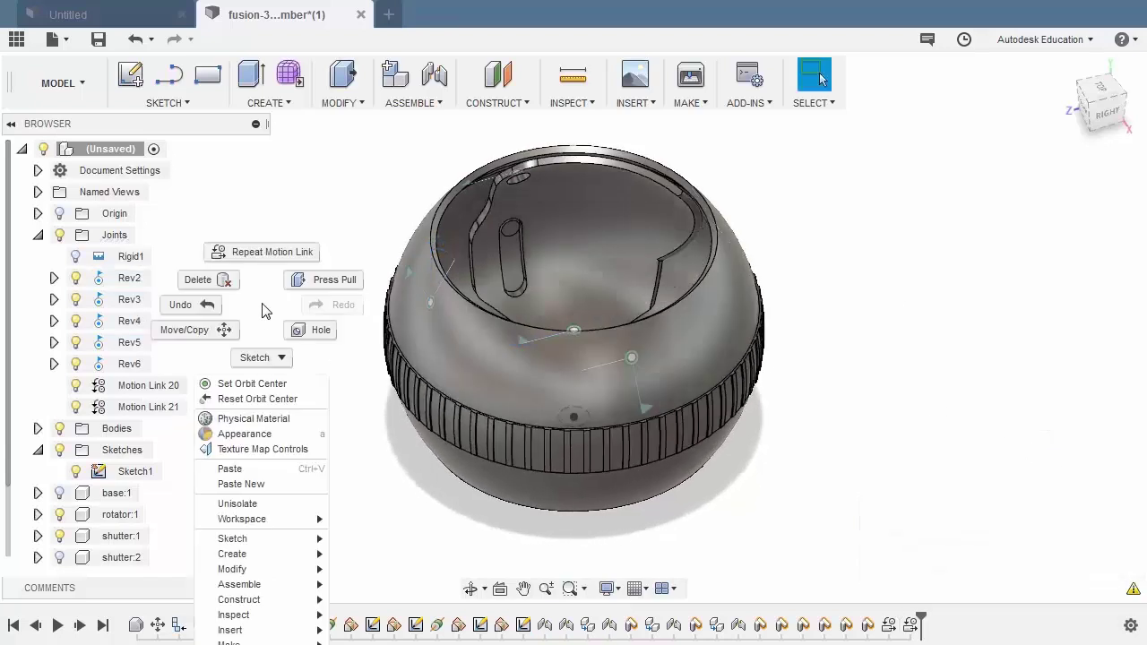
left_click(273, 257)
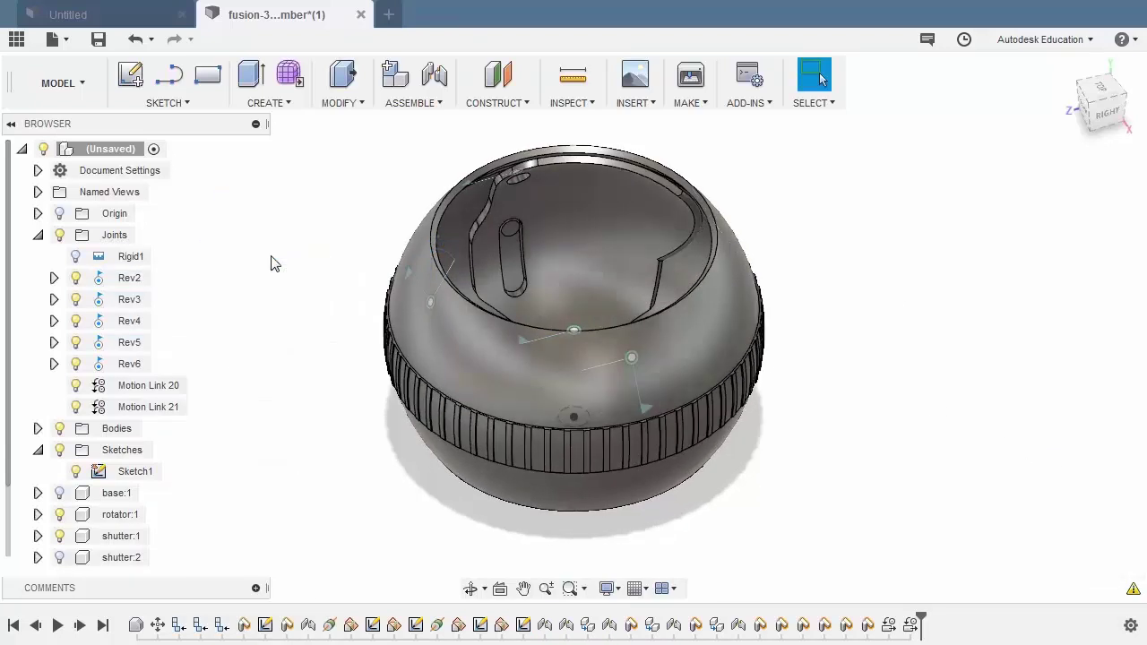
left_click(134, 277)
left_click(136, 342)
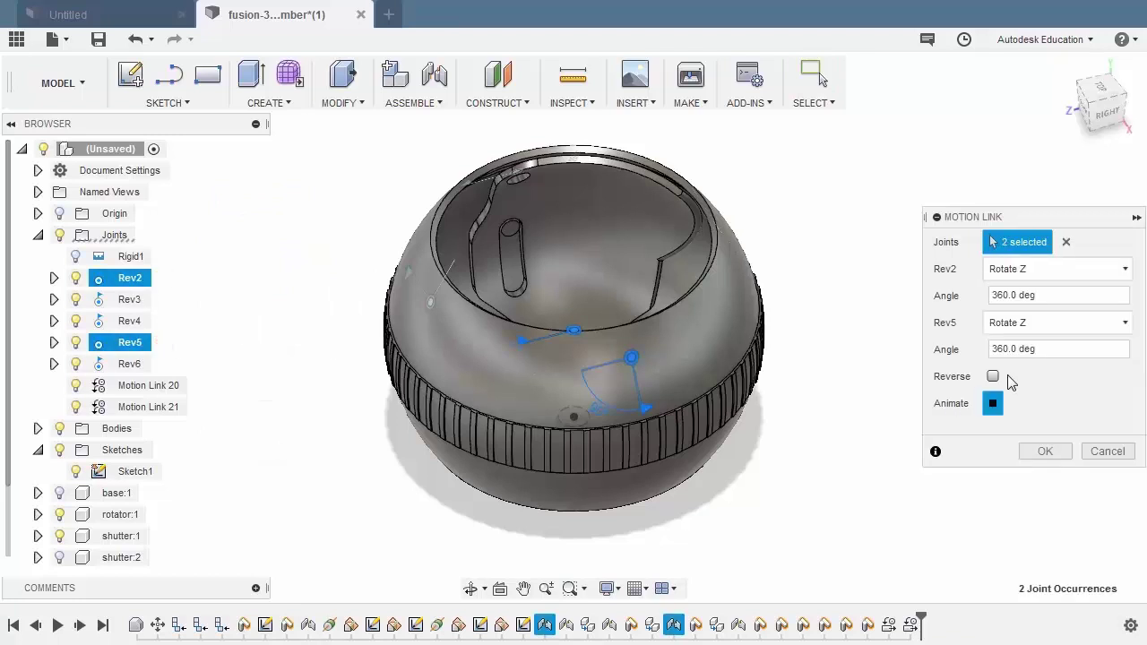
left_click(1057, 296)
type("-238")
left_click(1044, 451)
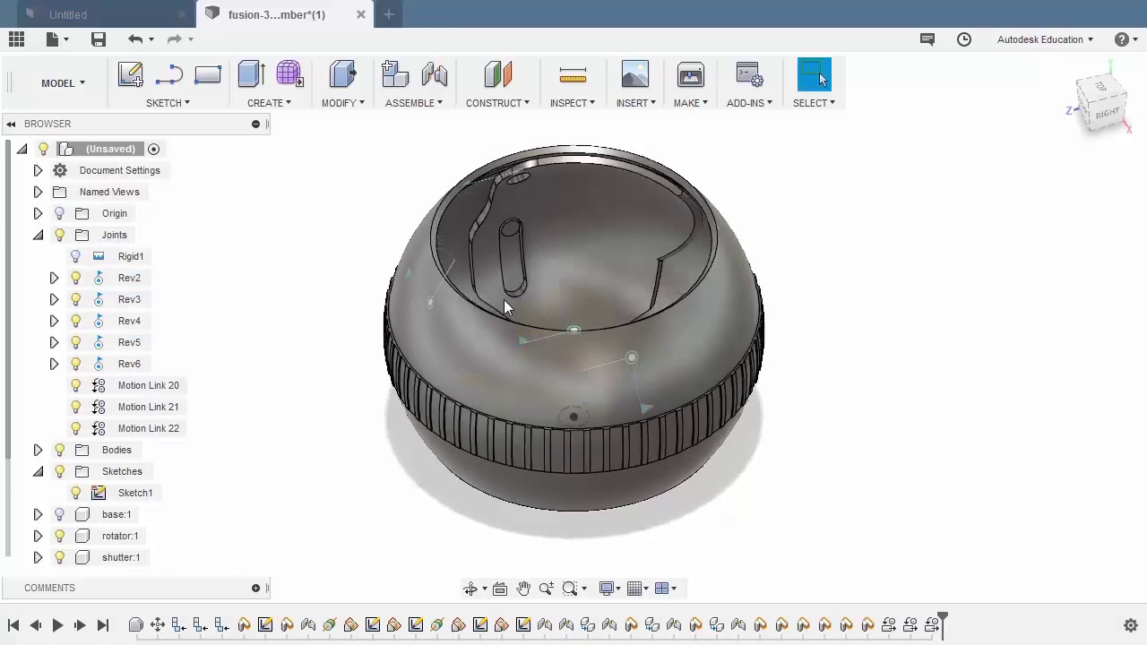
- Motion-link joints Rev2 and Rev6 with an angle of -238 deg for Rev2
right_click(258, 185)
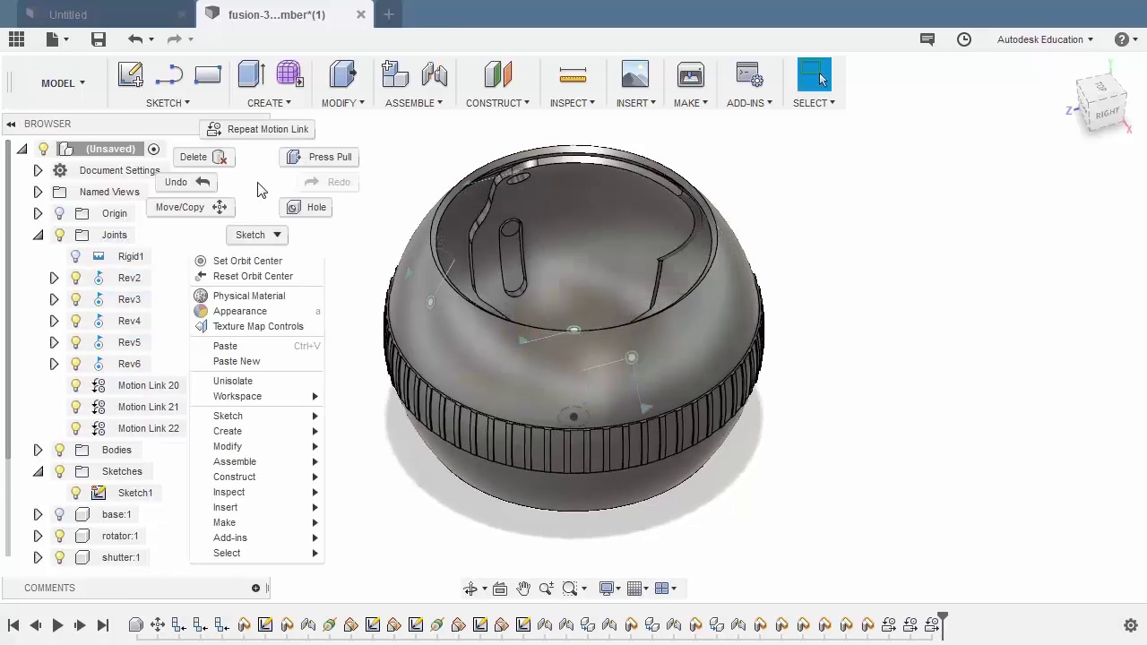
left_click(269, 130)
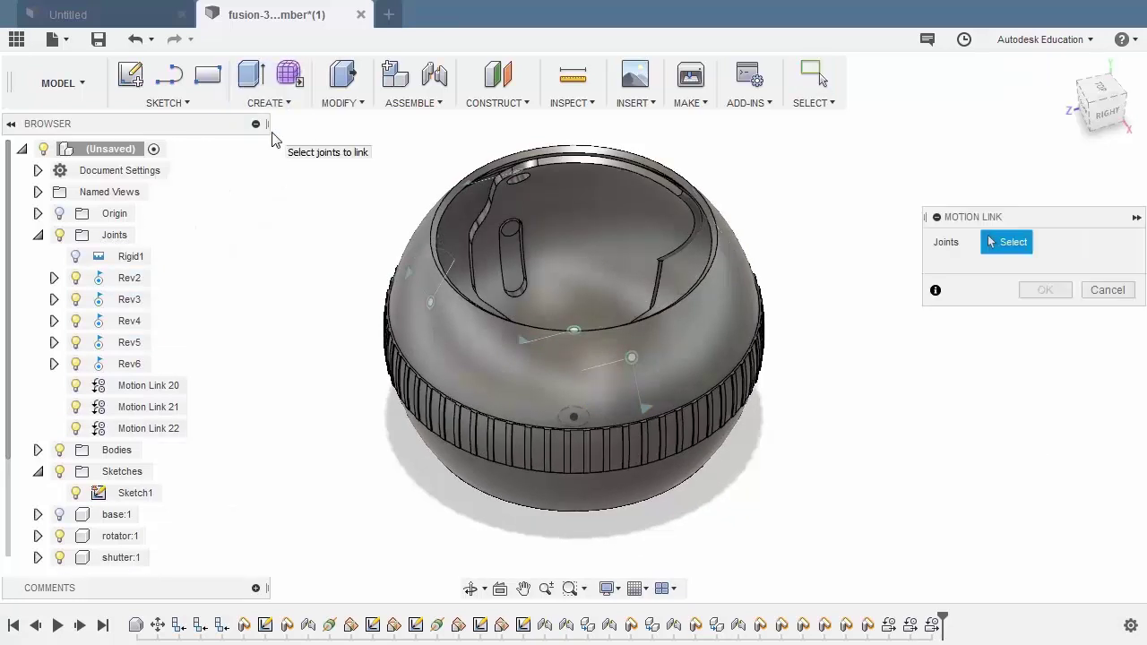
left_click(133, 279)
left_click(130, 364)
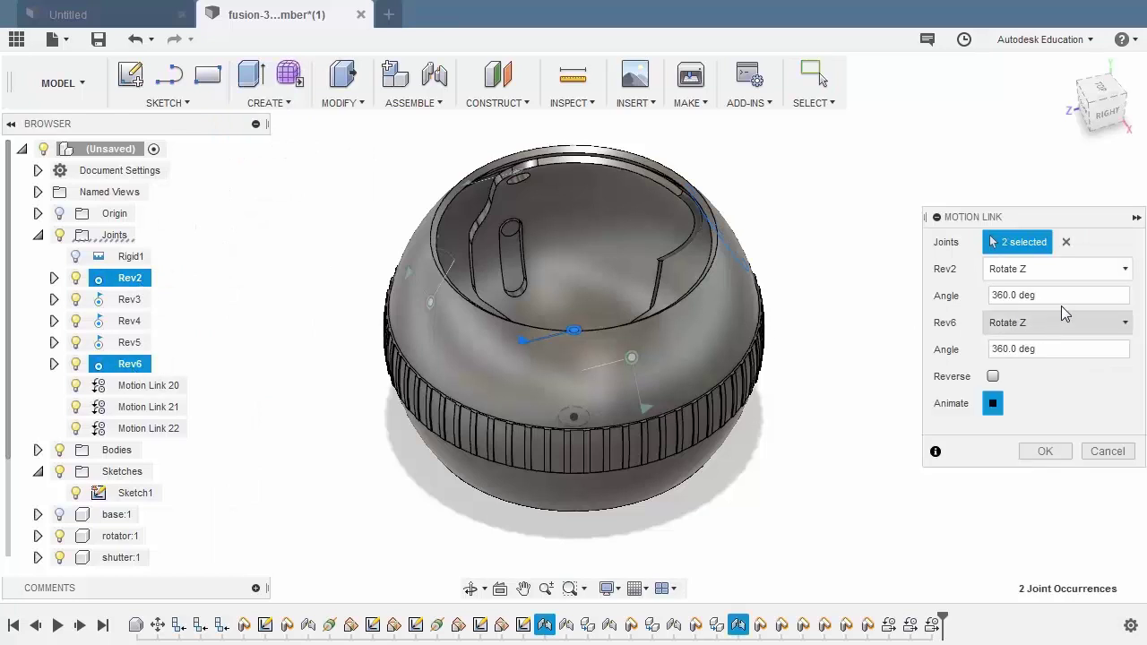
left_click(1021, 295)
type("-238")
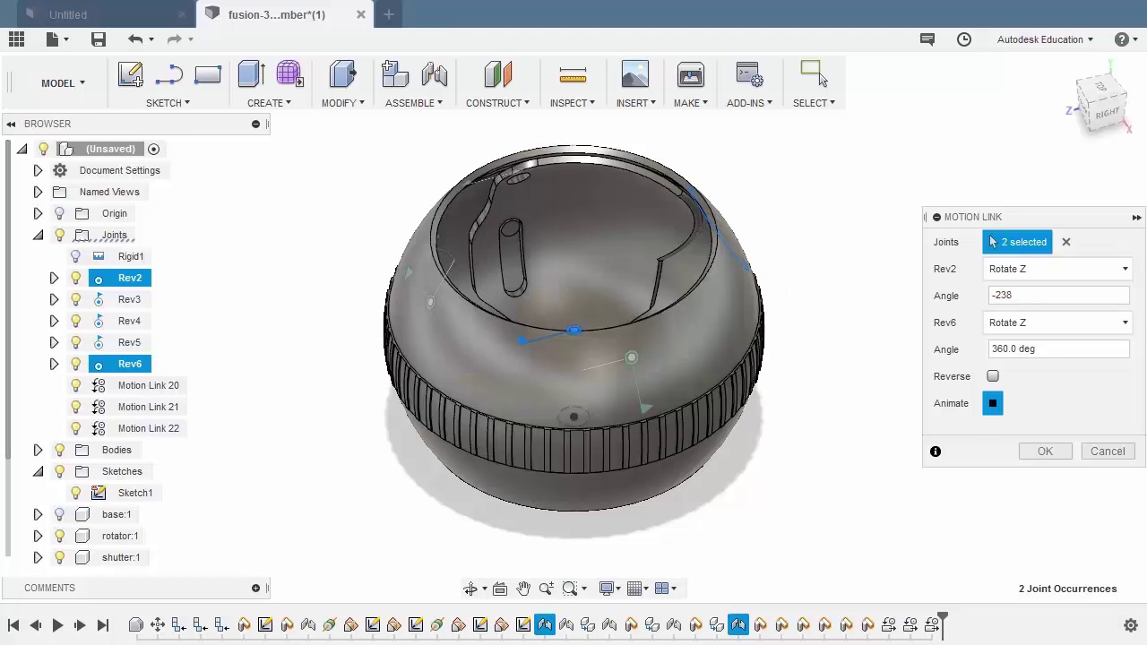
left_click(1045, 451)
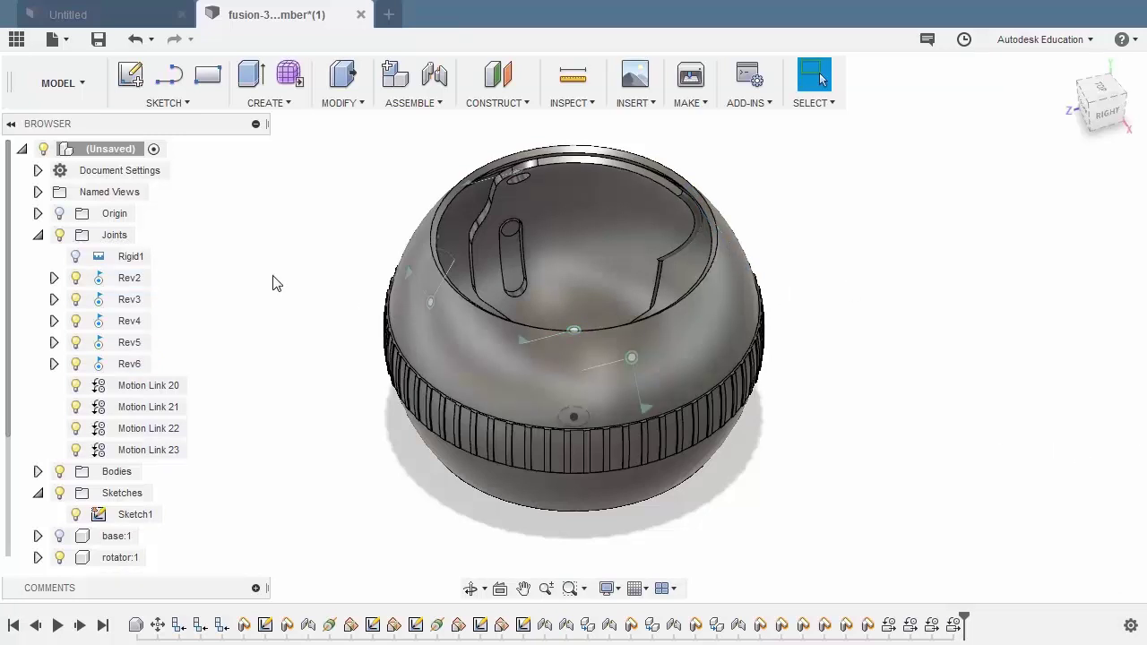
- Make the base and the hidden shutters 2, 3 and 4 visible again
left_click(59, 535)
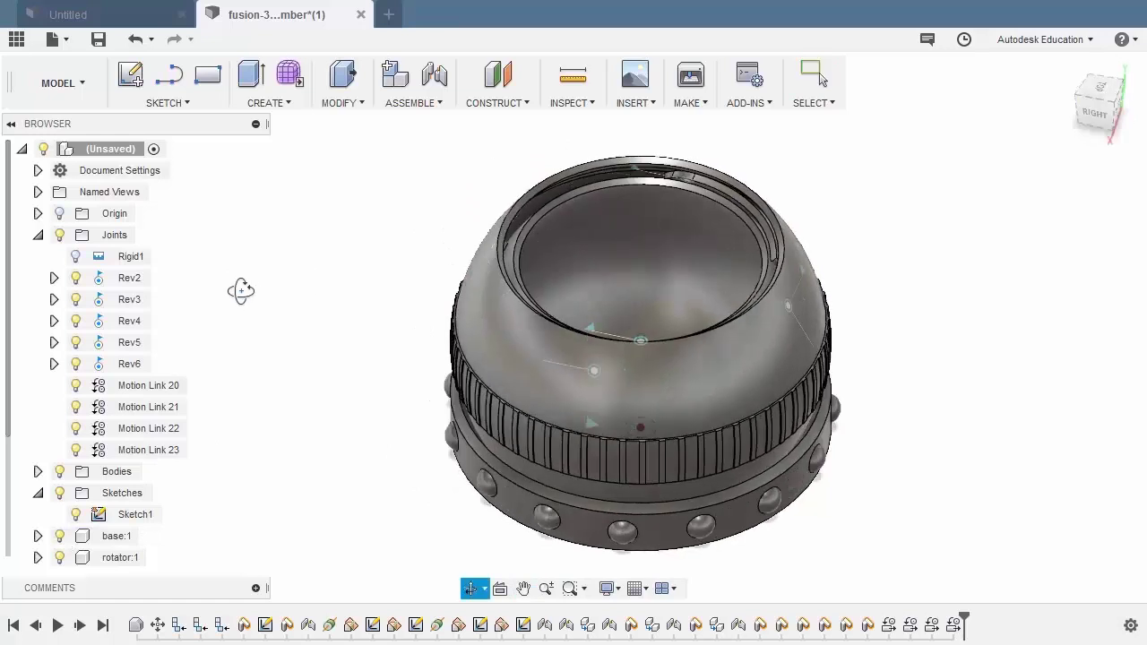
scroll(117, 535, "down", 3)
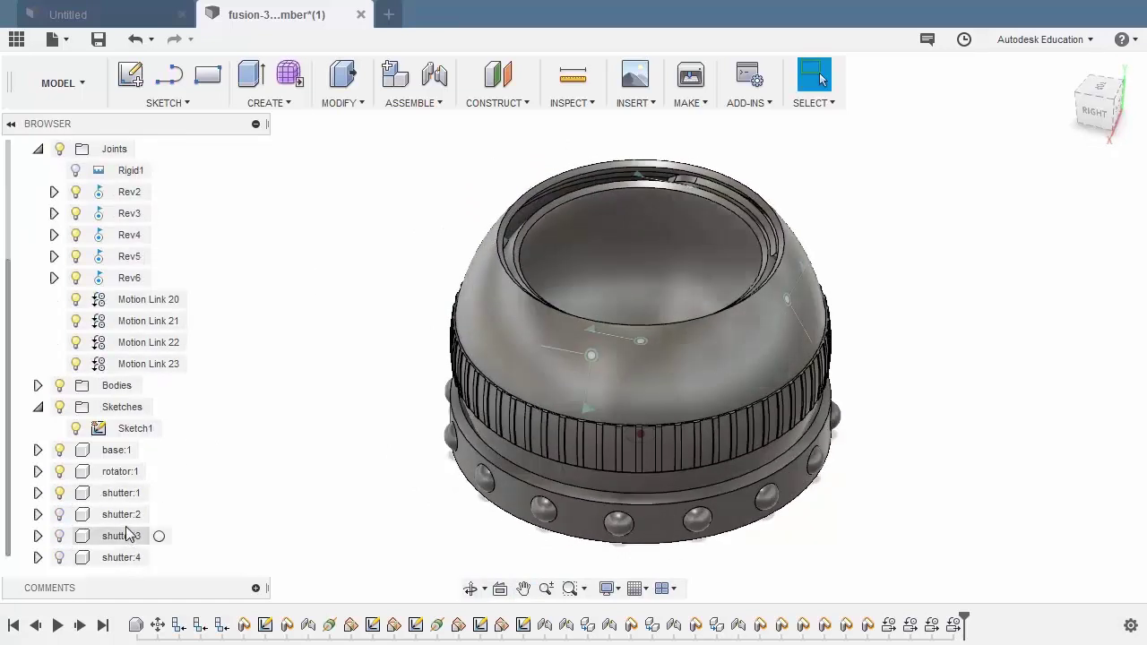
left_click(58, 514)
left_click(59, 535)
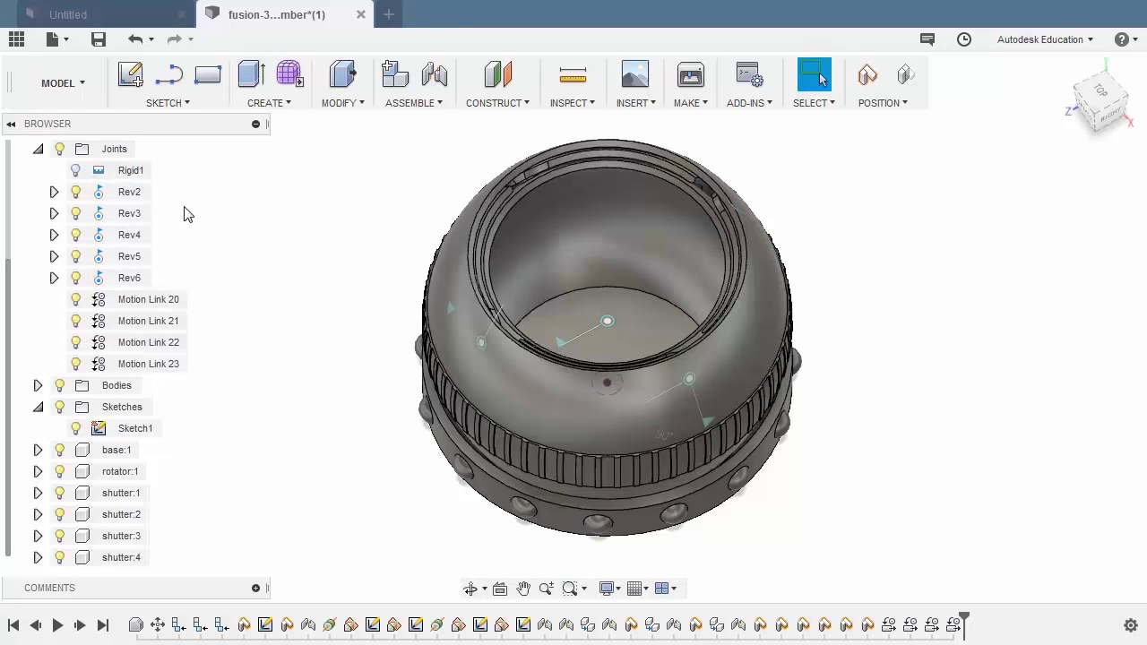
- Animate the whole model from joint Rev3 to check the linked shutter motion
left_click(129, 215)
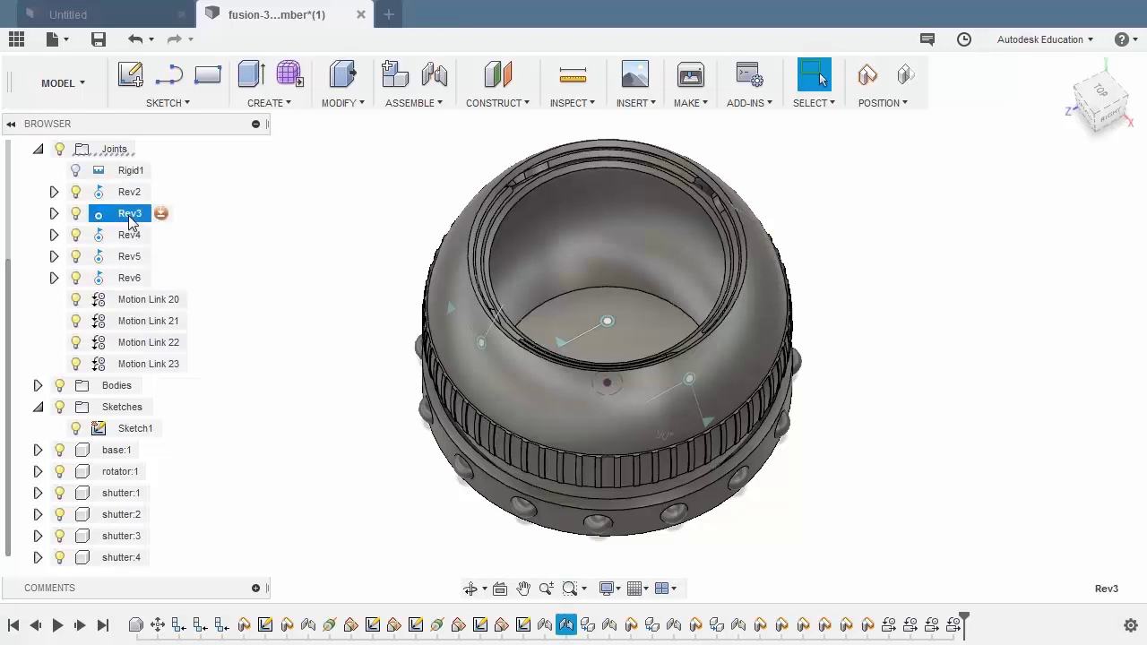
right_click(258, 195)
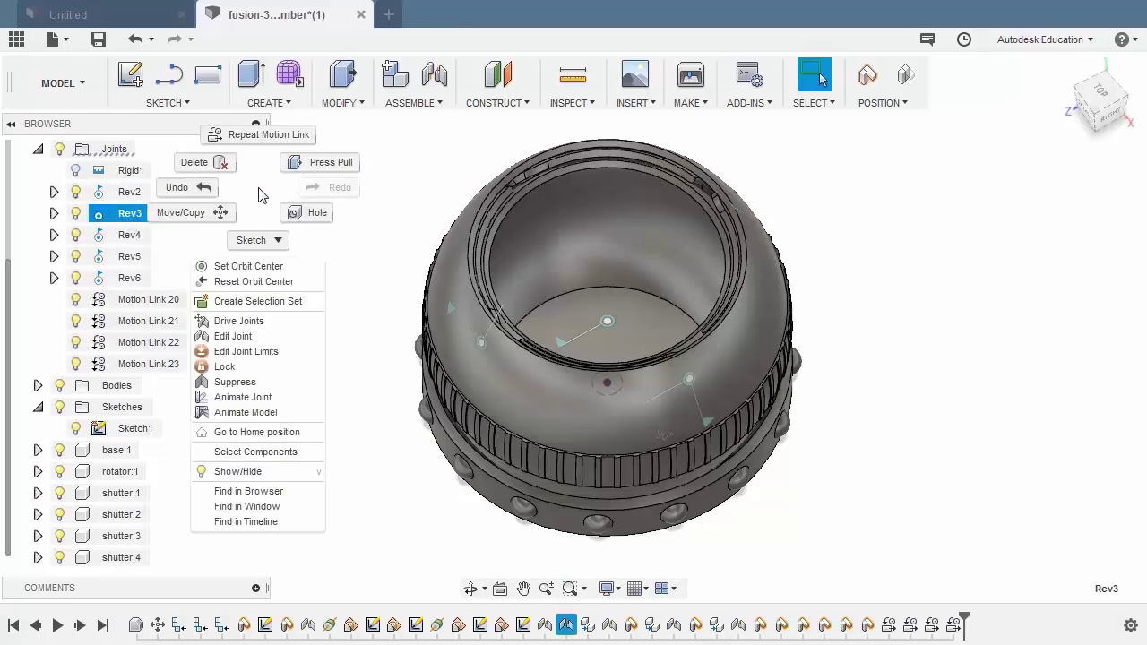
left_click(246, 412)
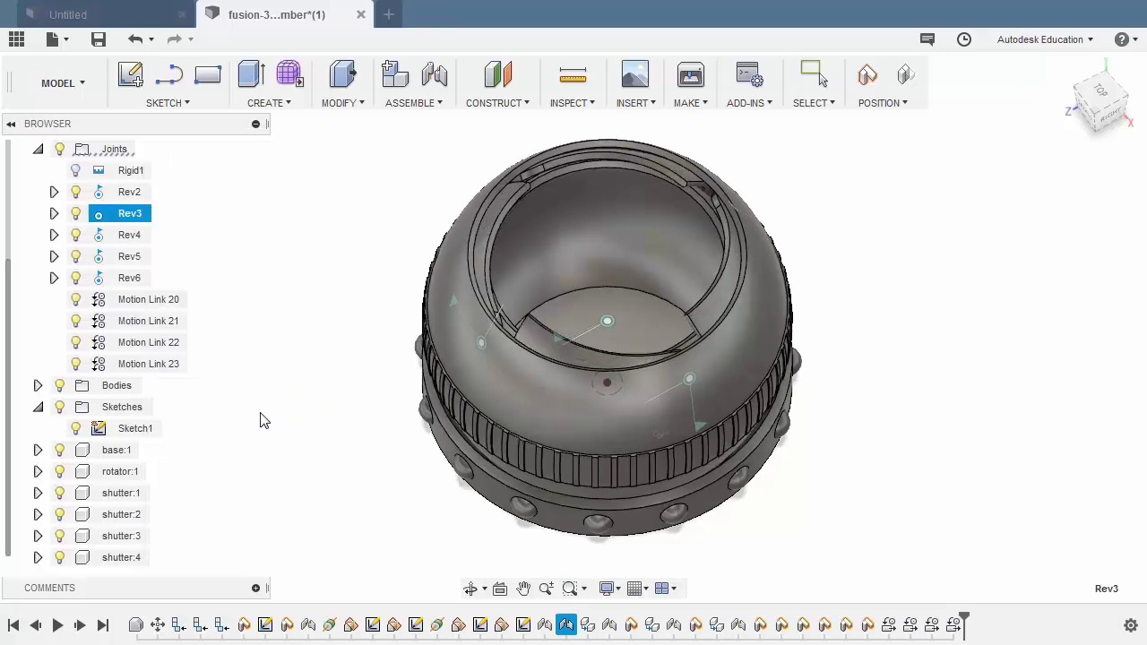